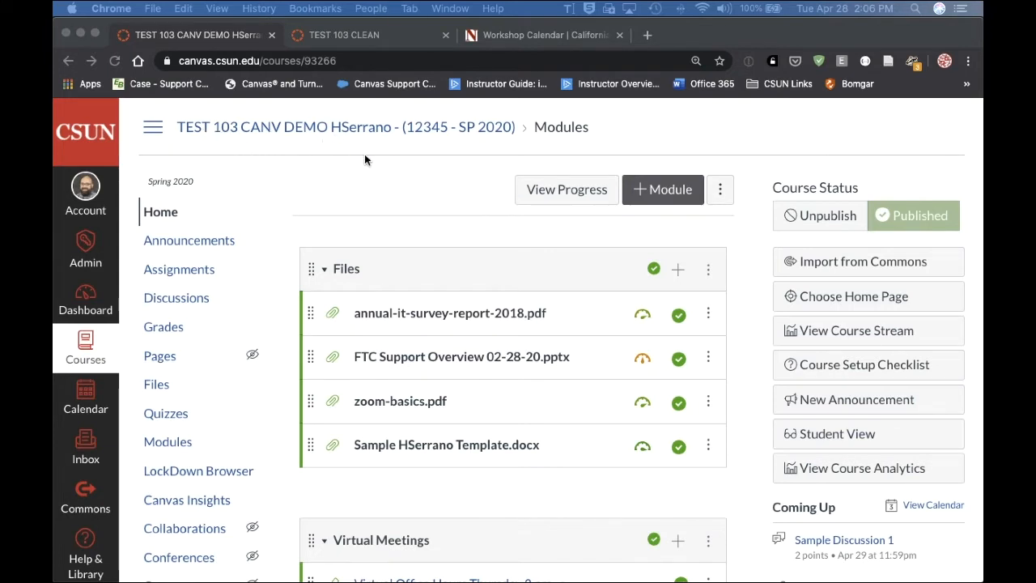
pyautogui.click(375, 181)
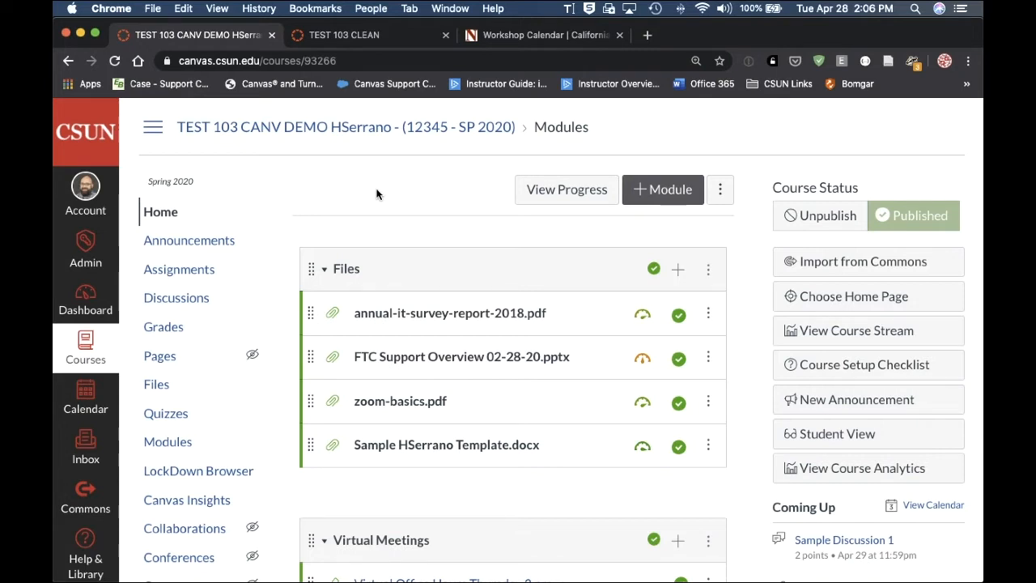
pyautogui.scroll(-3, 410, 210)
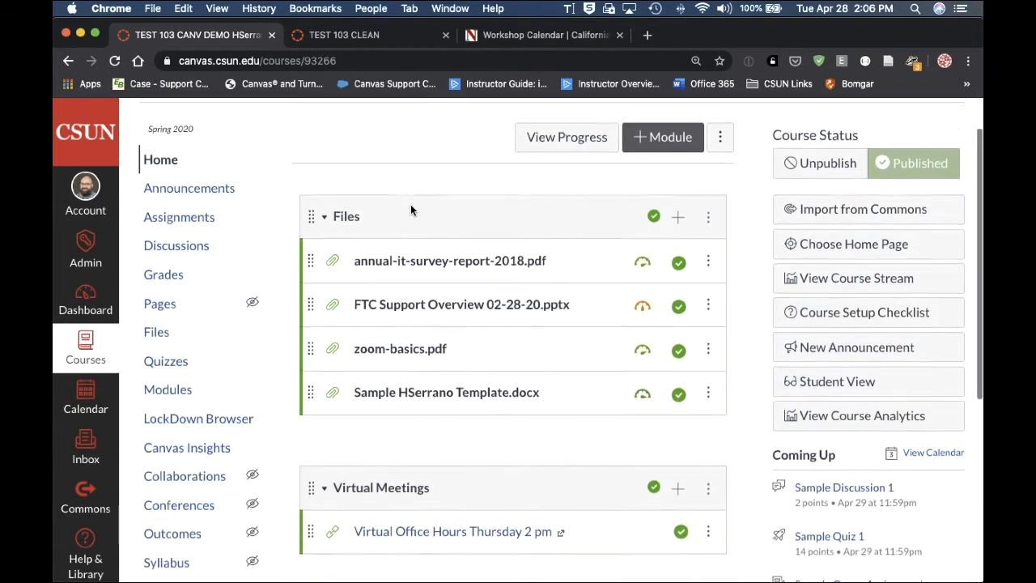
pyautogui.scroll(2, 392, 166)
pyautogui.scroll(1, 393, 163)
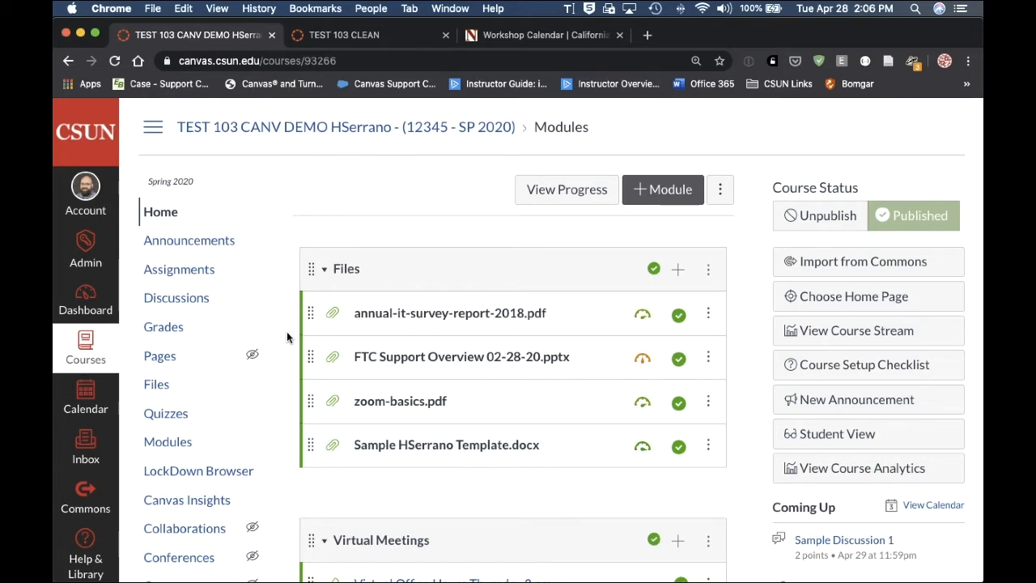
# Delete the sample template Word document from the course's Files area.
pyautogui.scroll(-2, 286, 337)
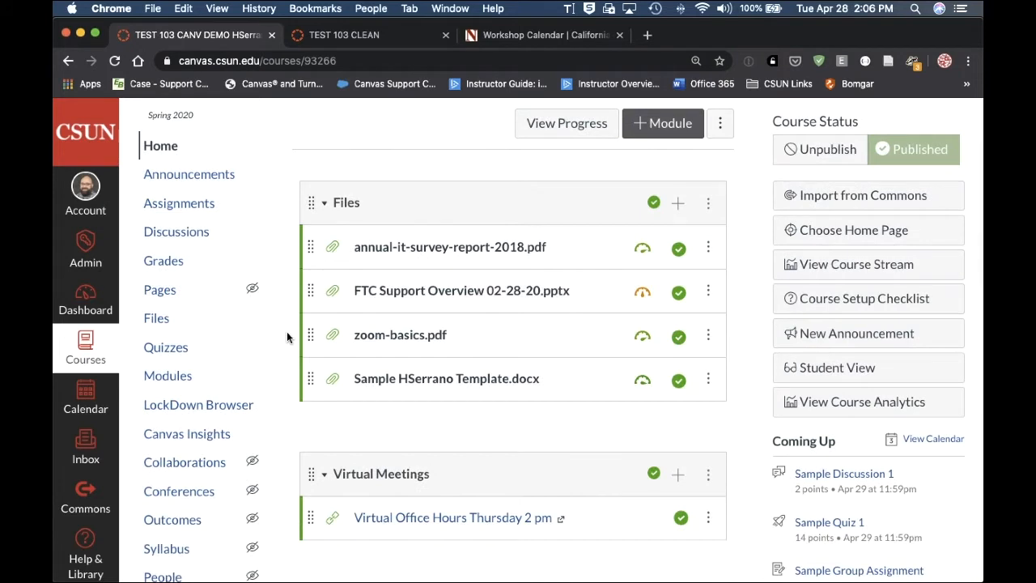
pyautogui.click(151, 319)
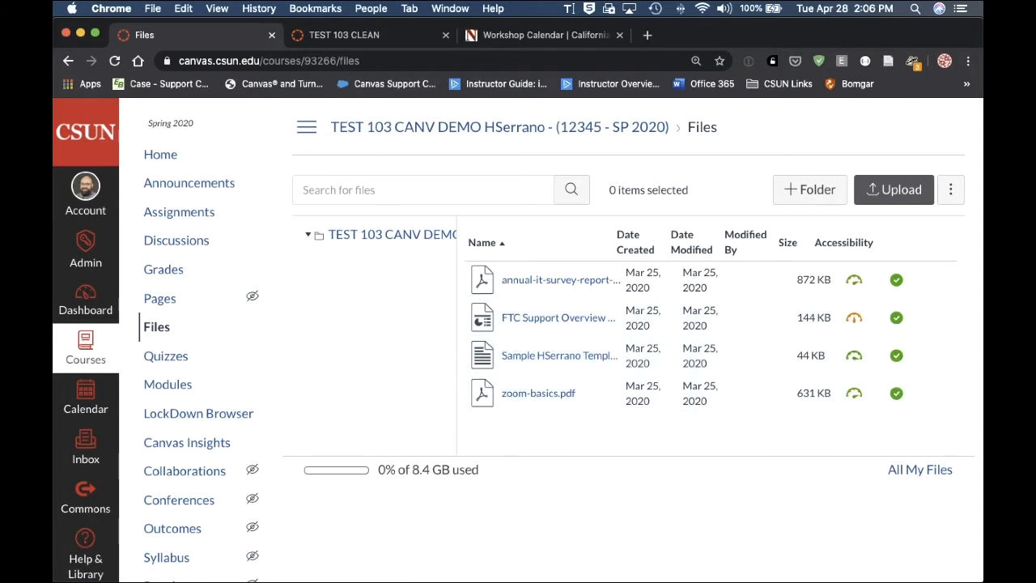
pyautogui.click(930, 356)
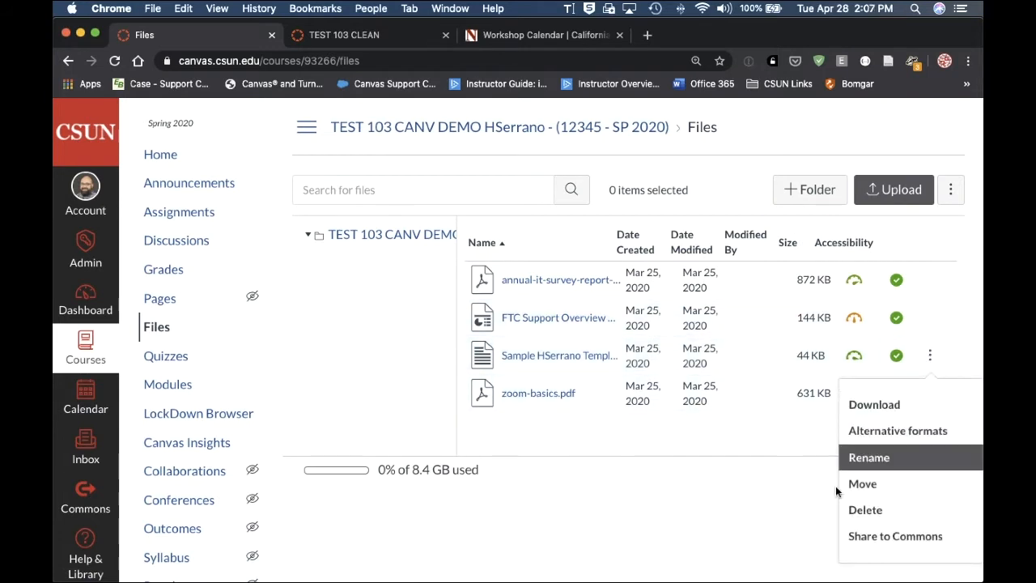
pyautogui.click(884, 513)
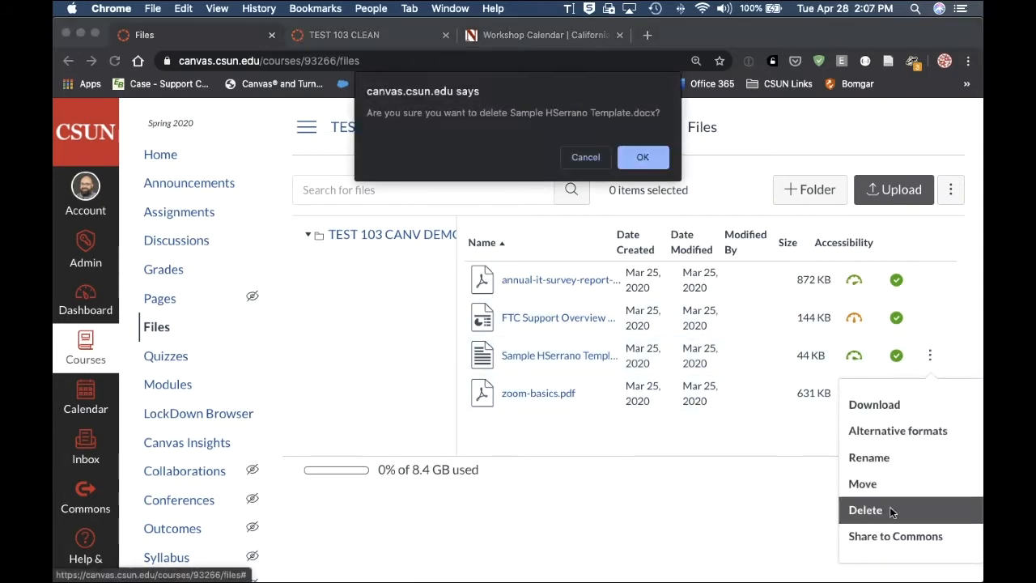
pyautogui.click(643, 156)
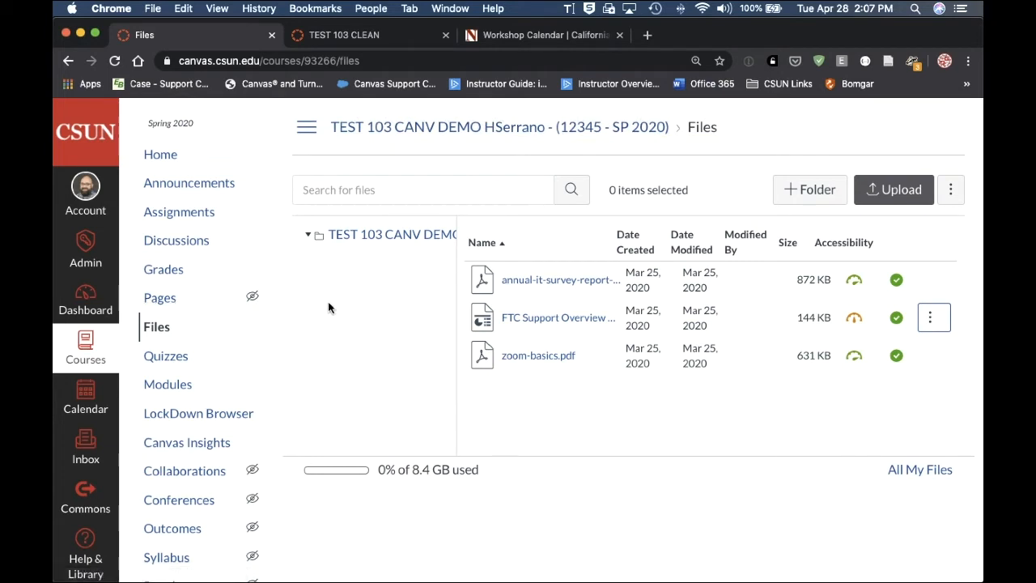
# Return to the course home page after deleting the file.
pyautogui.click(157, 156)
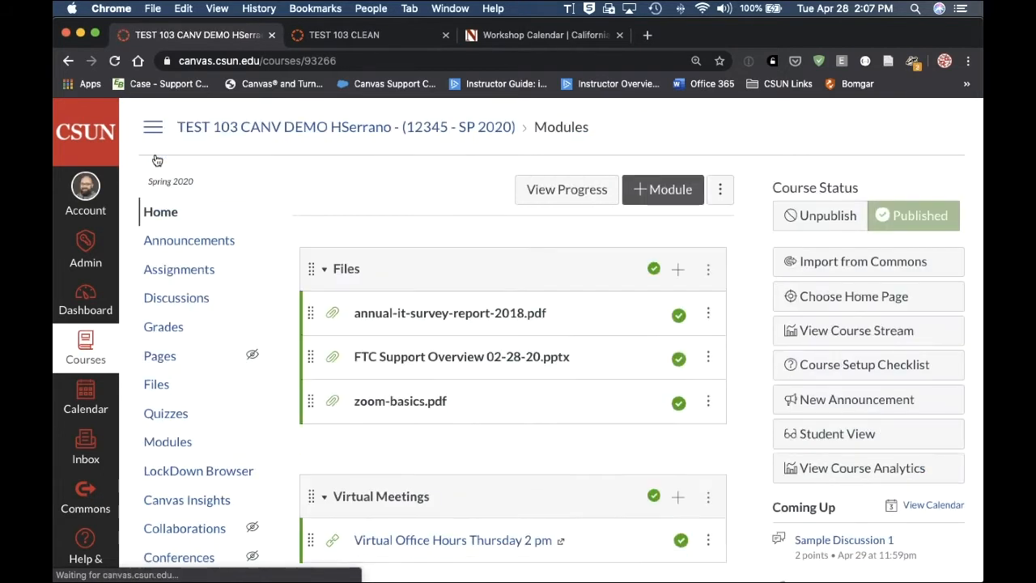
pyautogui.moveTo(388, 60); pyautogui.dragTo(152, 65)
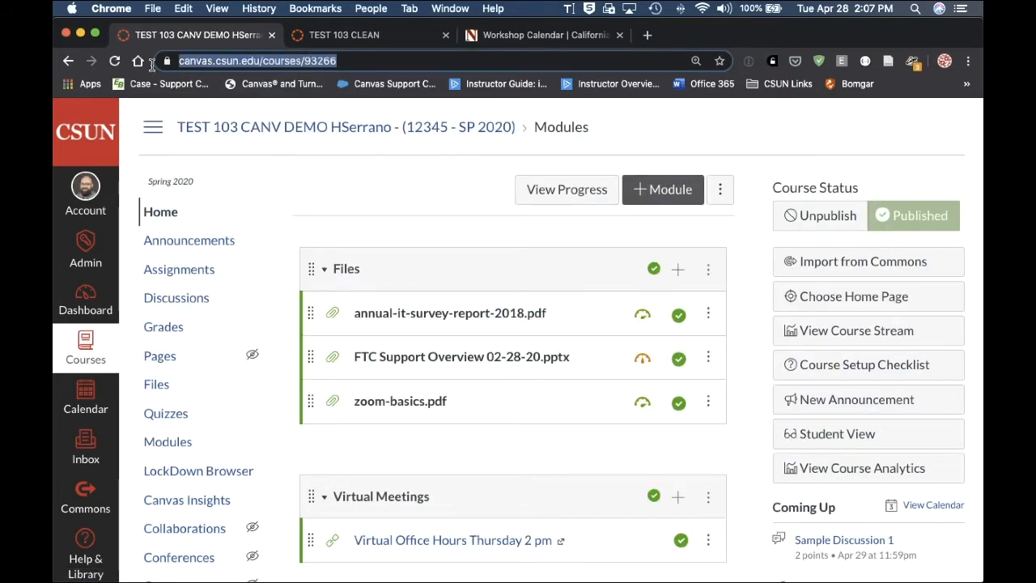
pyautogui.click(405, 59)
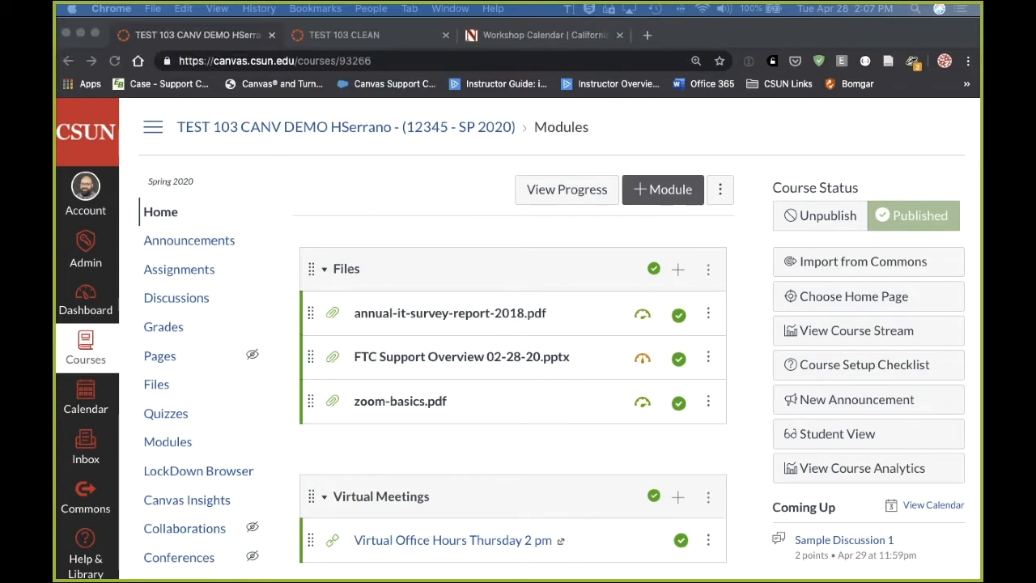
pyautogui.click(158, 214)
pyautogui.click(254, 133)
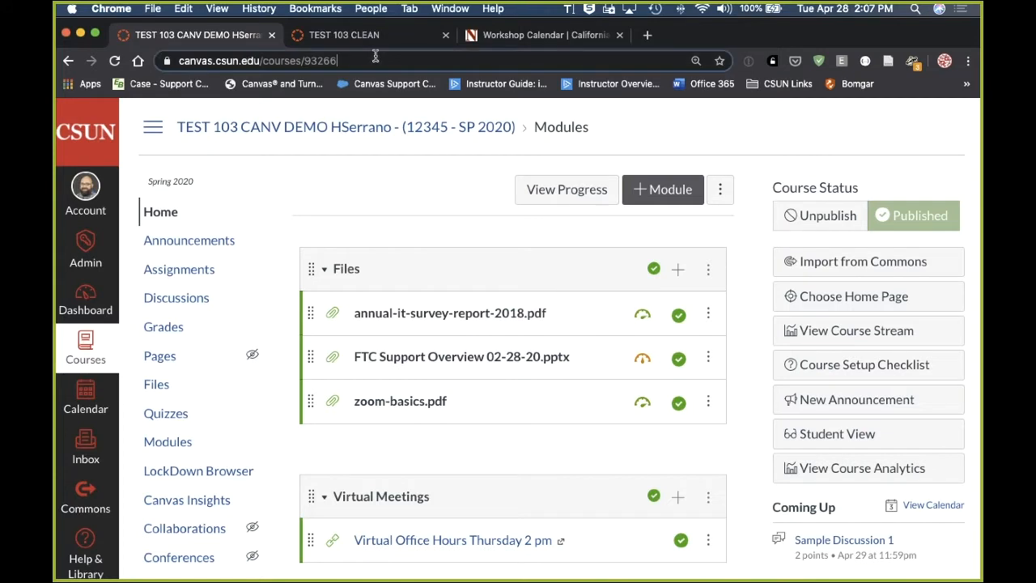
# Open the course's Restore Deleted Items page by appending /undelete to the course URL after the course number.
pyautogui.moveTo(336, 61); pyautogui.dragTo(218, 64)
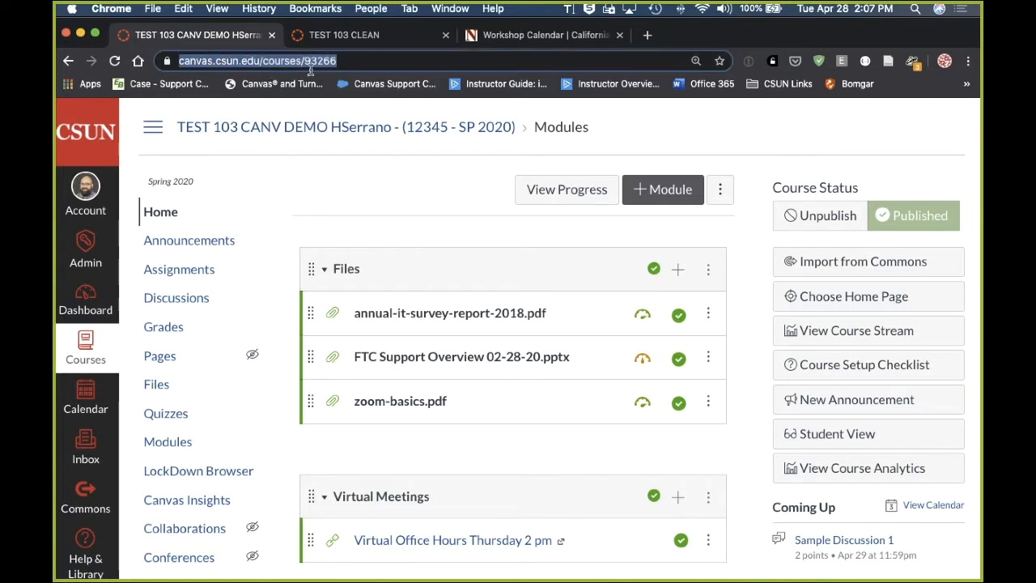
pyautogui.click(365, 60)
pyautogui.doubleClick(351, 61)
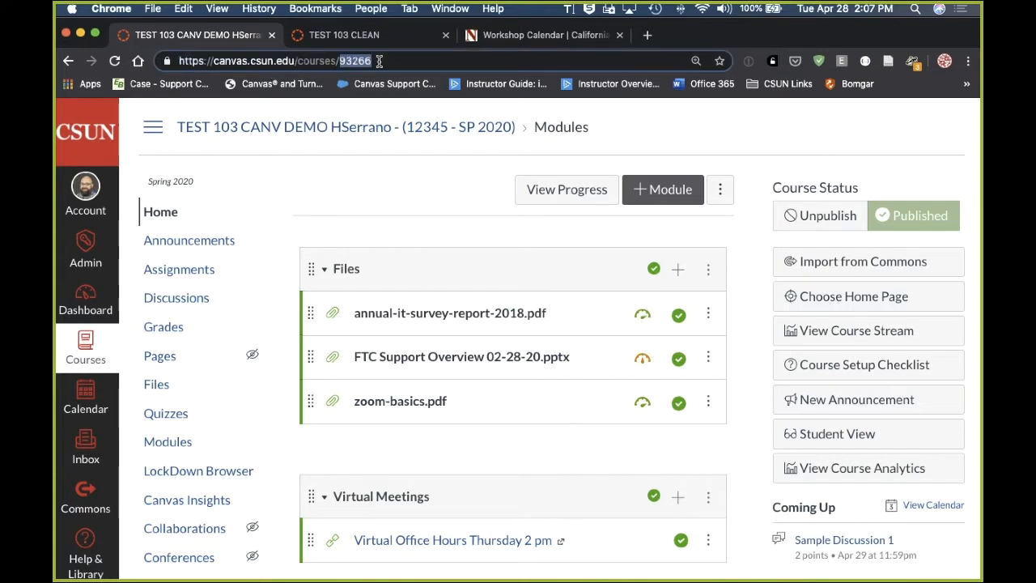
pyautogui.click(389, 61)
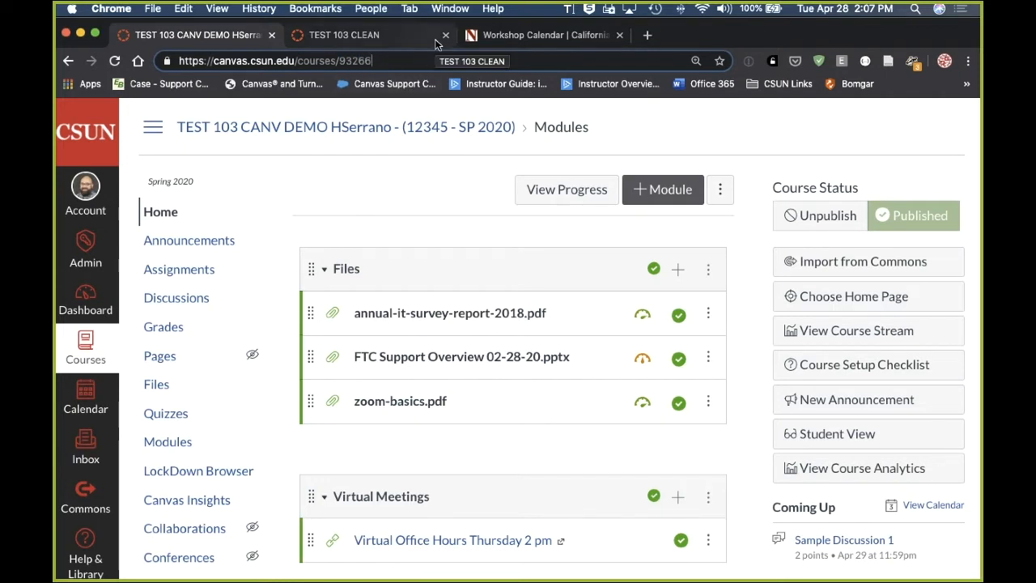
pyautogui.write('/')
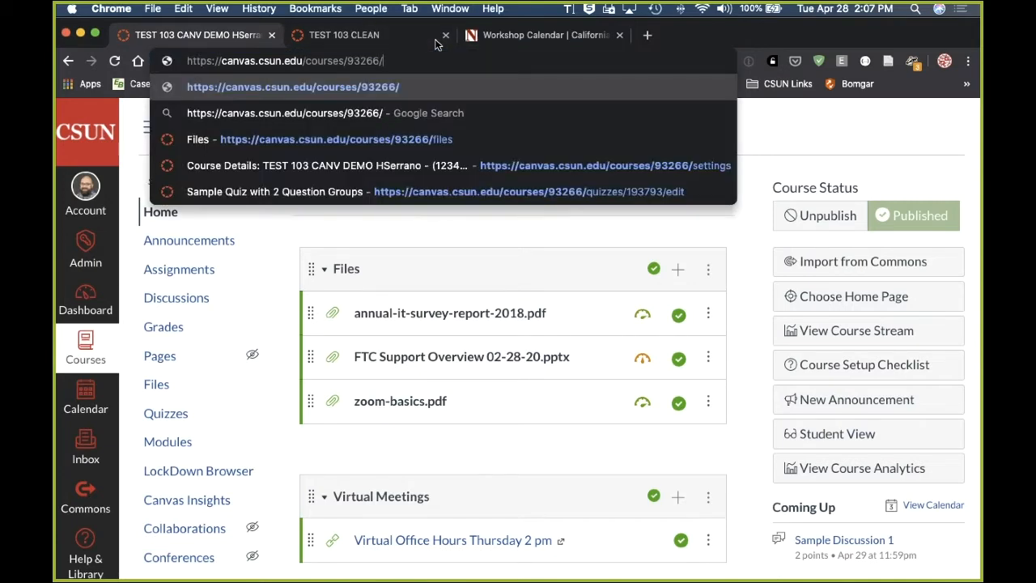
pyautogui.write('undele')
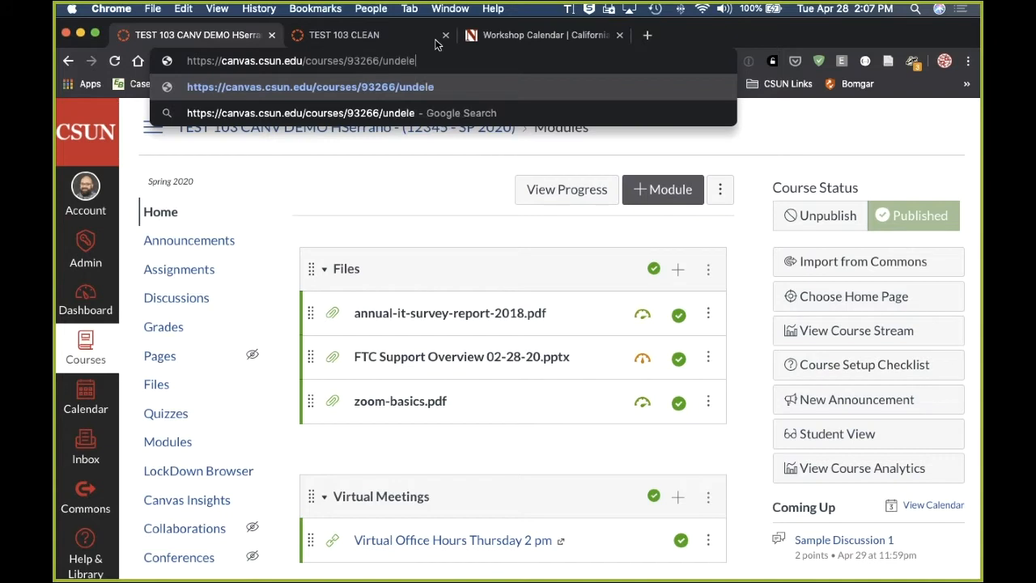
pyautogui.write('te')
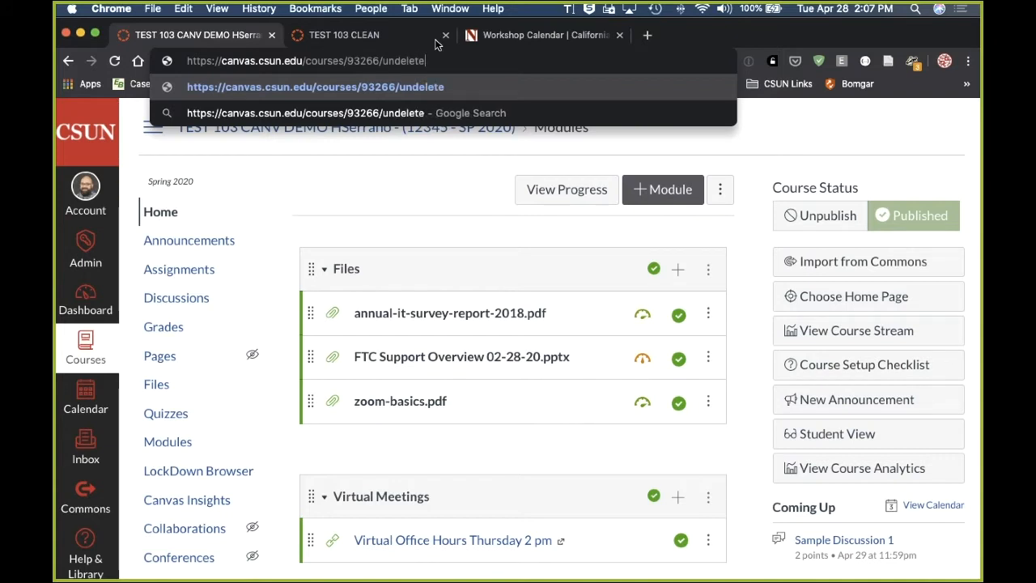
pyautogui.press('Return')
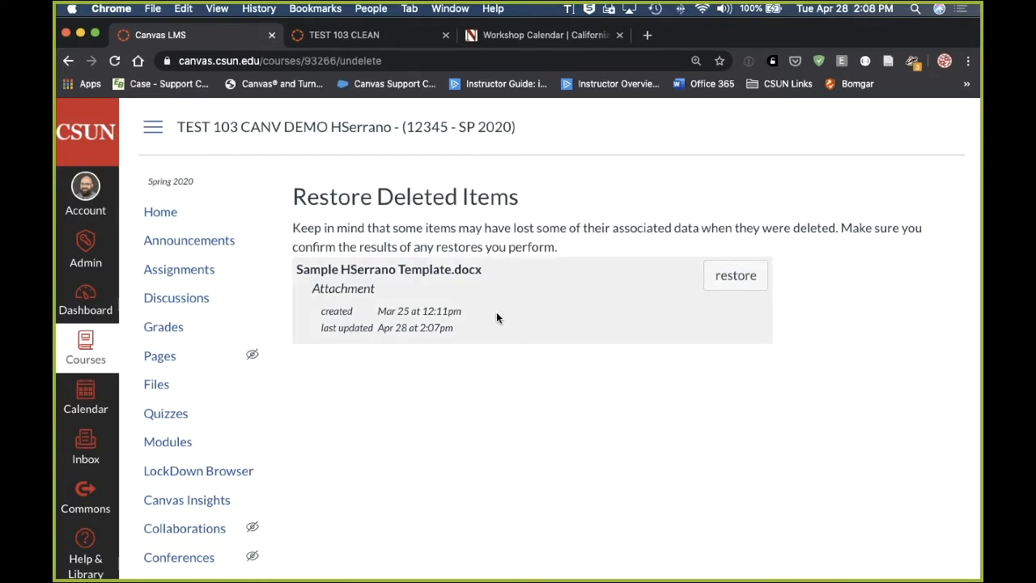
# Highlight the deleted template document's last updated entry and restore that document to the course.
pyautogui.moveTo(461, 332)
pyautogui.mouseDown()
pyautogui.moveTo(350, 314)
pyautogui.moveTo(459, 330)
pyautogui.mouseUp()
pyautogui.click(340, 327)
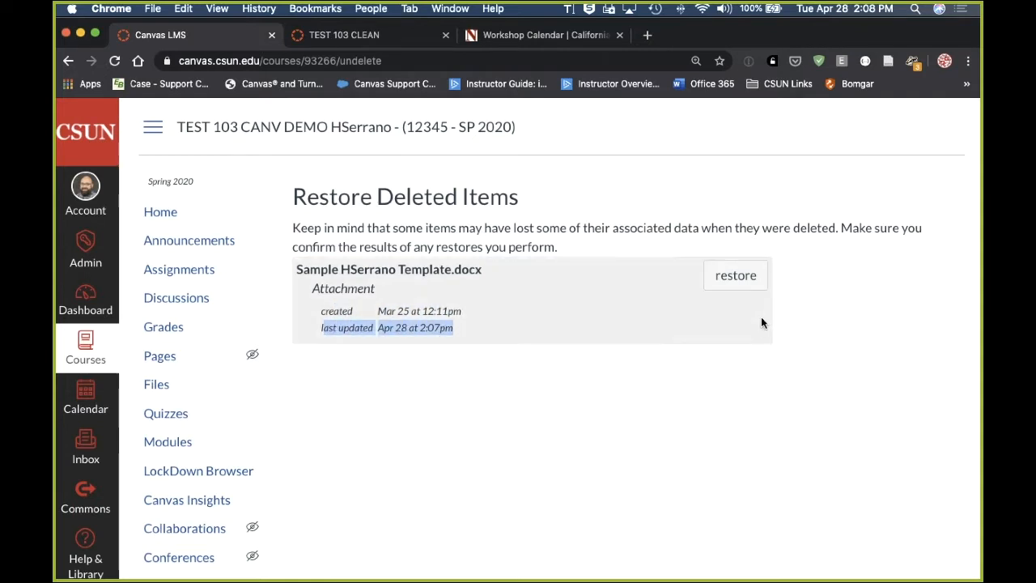
pyautogui.click(745, 278)
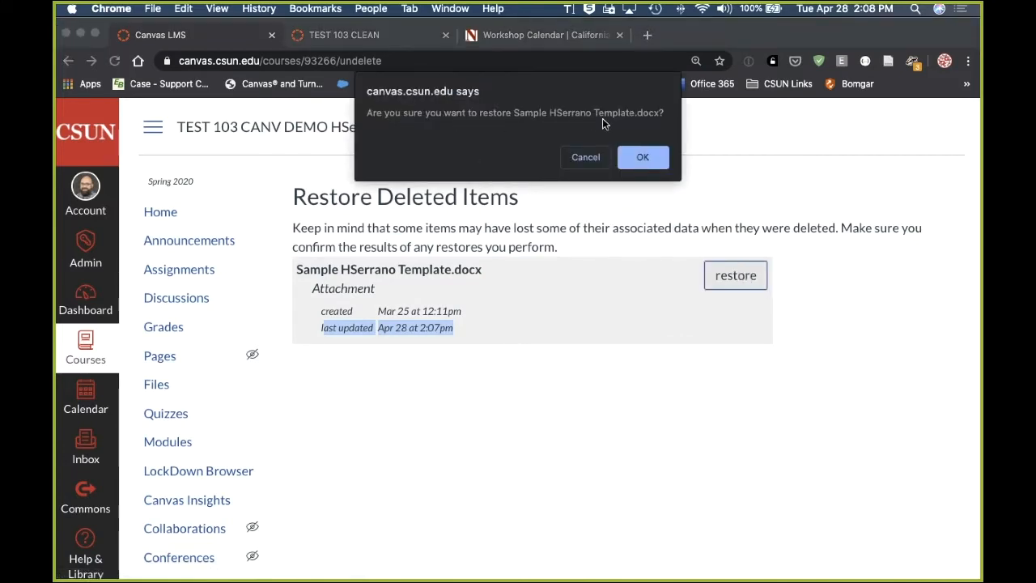
pyautogui.click(652, 162)
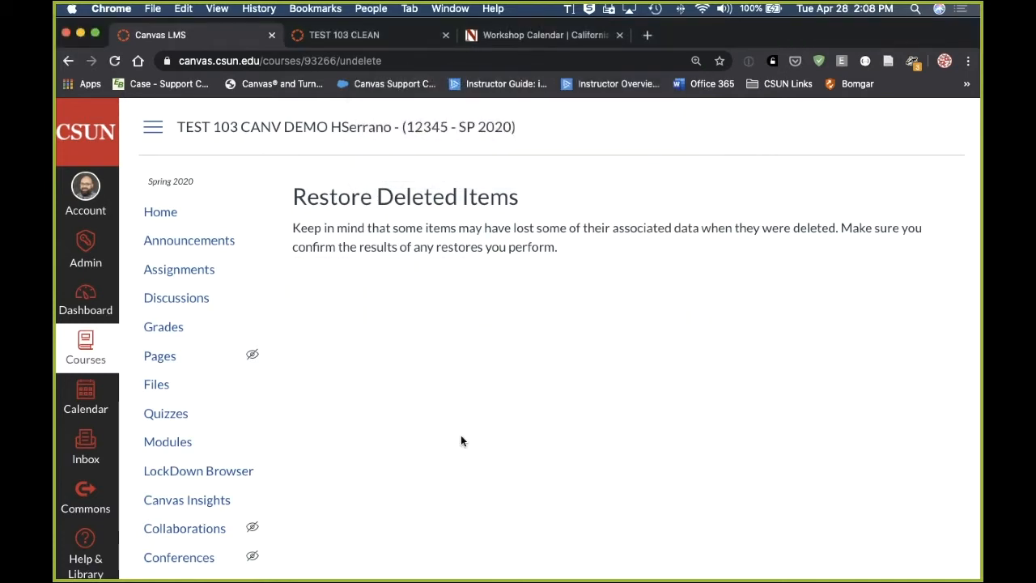
# Preview the restored template document in the course's Files area, skim its first page, and close the preview.
pyautogui.click(158, 385)
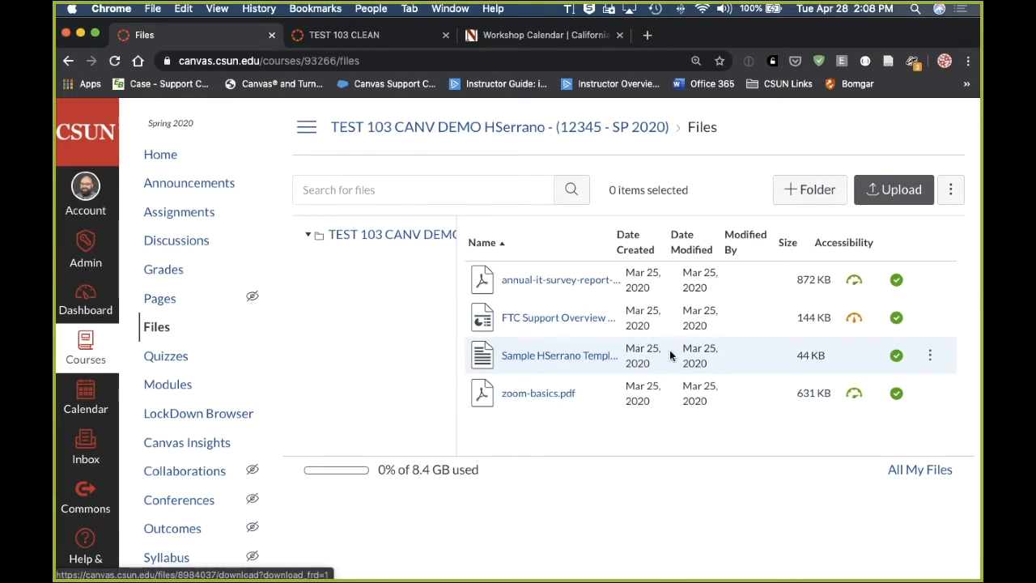
pyautogui.click(621, 347)
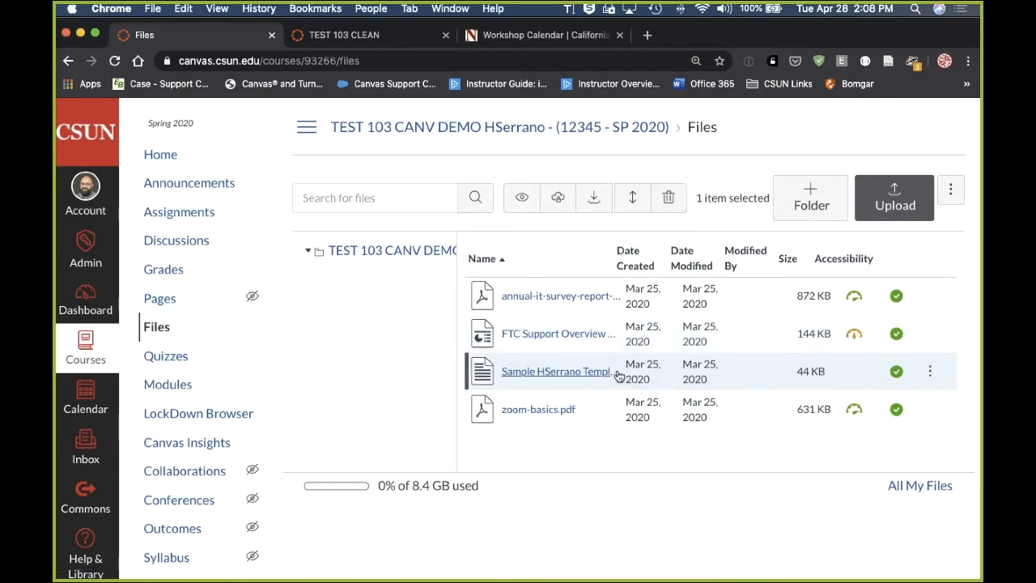
pyautogui.click(575, 372)
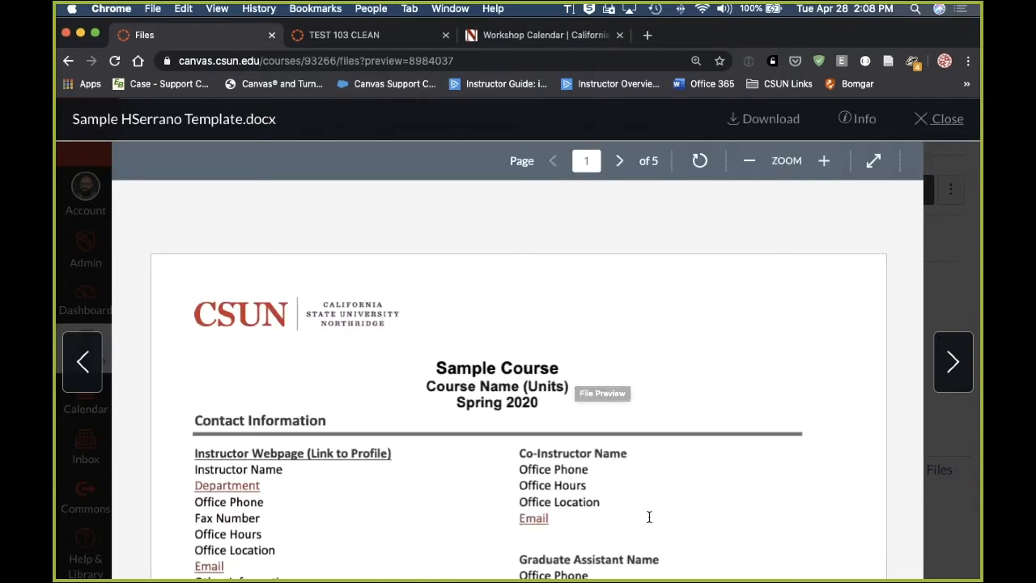
pyautogui.scroll(-5, 570, 490)
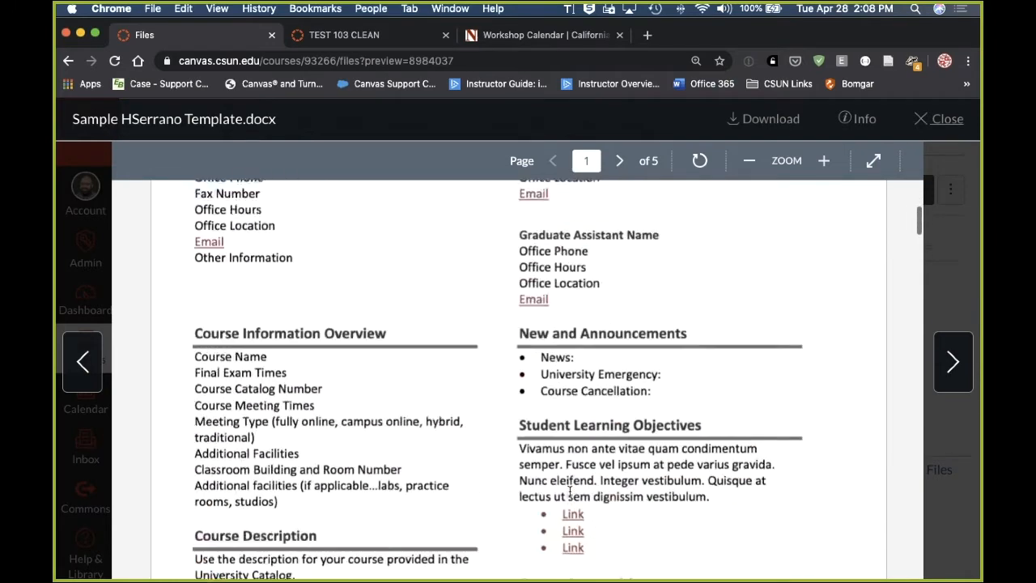
pyautogui.scroll(5, 570, 490)
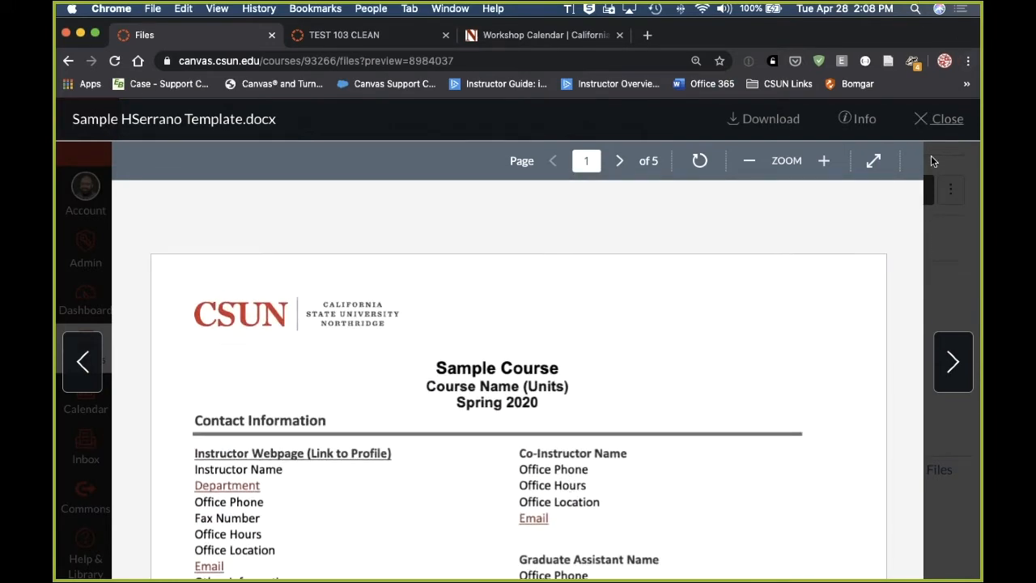
pyautogui.click(943, 121)
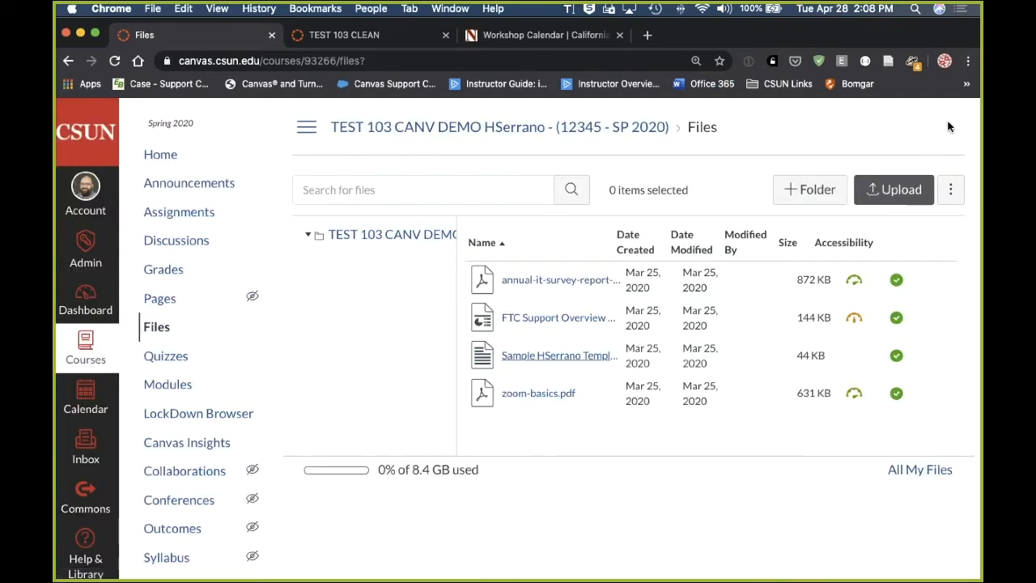
# Return to the course home page and look through its Files, Virtual Meetings, and Assignments and Discussions modules.
pyautogui.click(181, 158)
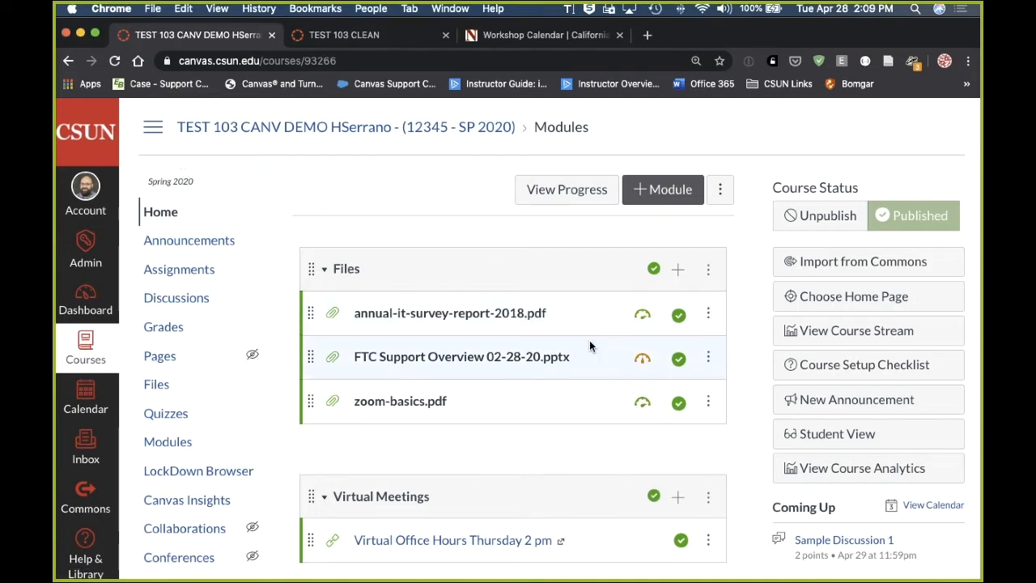
pyautogui.scroll(-1, 748, 373)
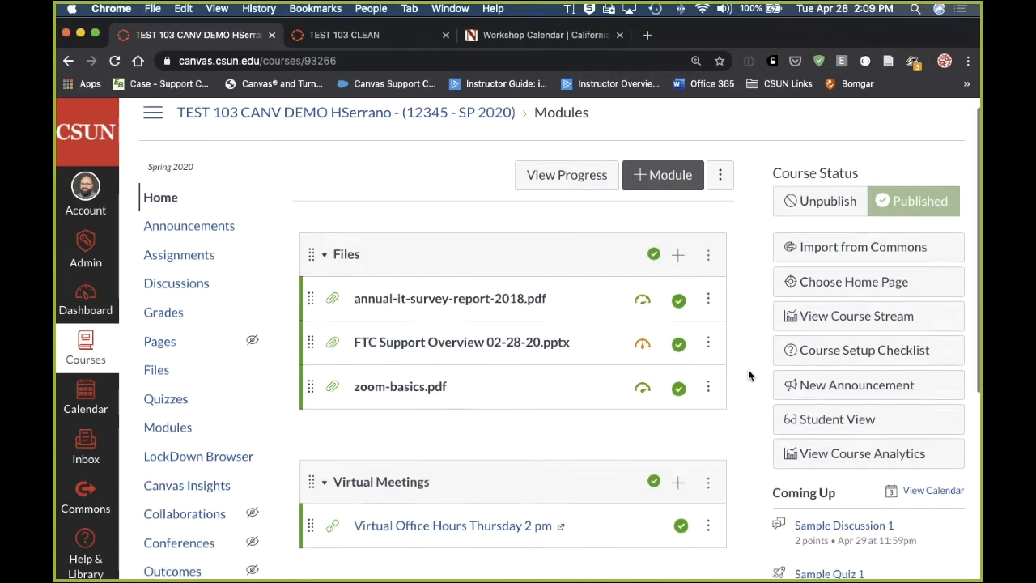
pyautogui.scroll(-5, 748, 374)
pyautogui.scroll(-3, 748, 375)
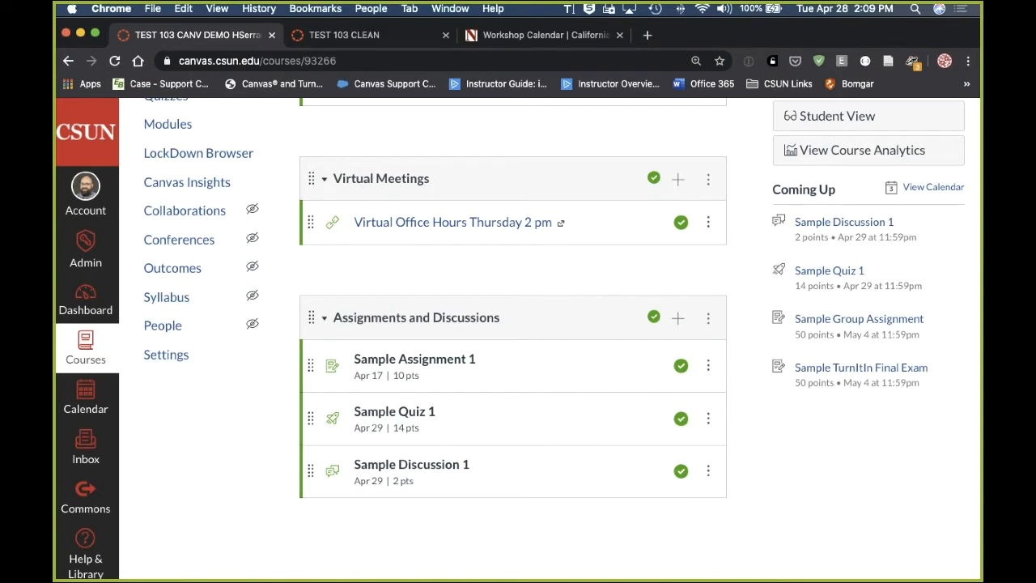
# View the Zoom group chat and move its window away from the course page.
pyautogui.click(537, 28)
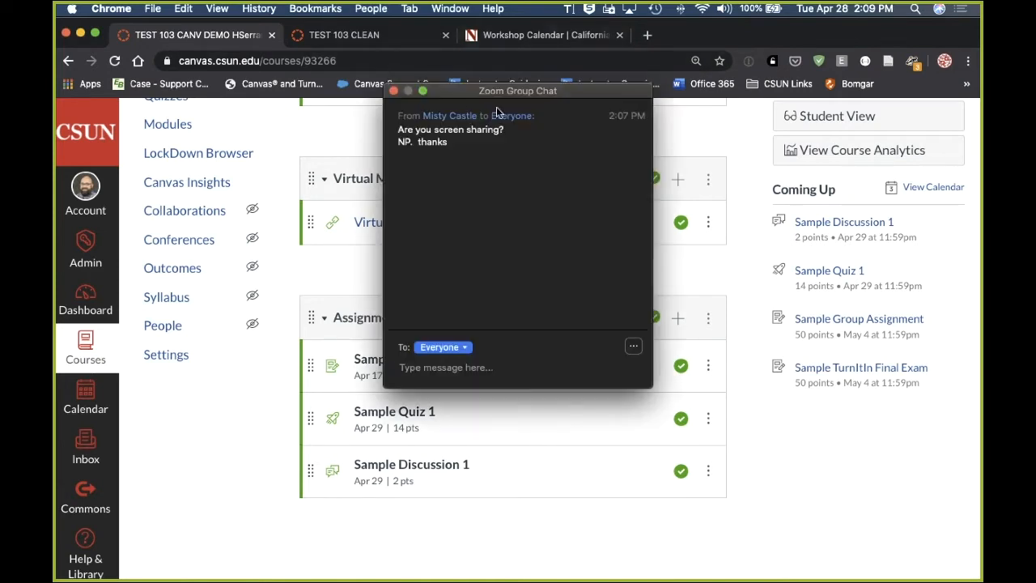
pyautogui.moveTo(576, 89); pyautogui.dragTo(979, 94)
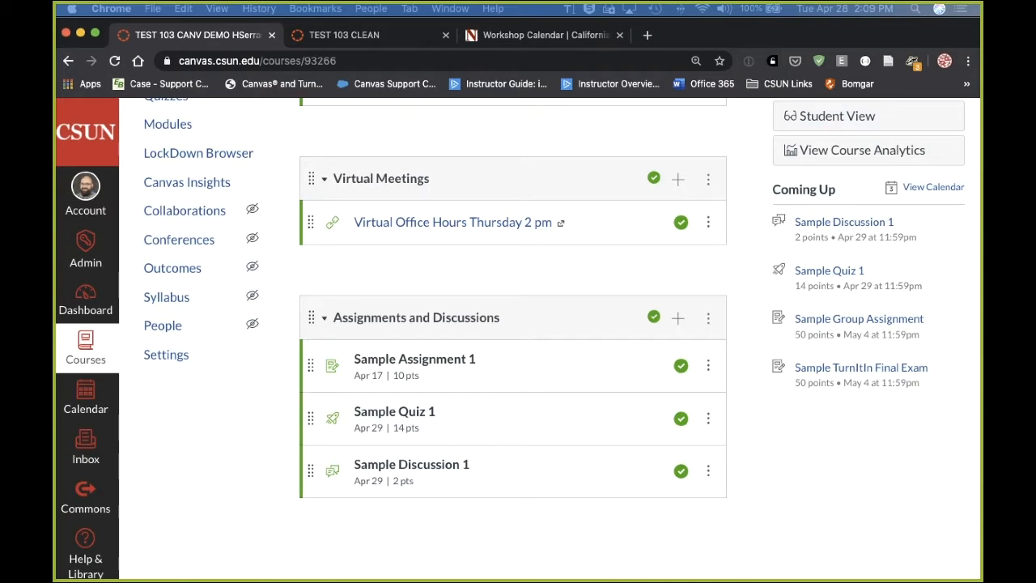
pyautogui.scroll(5, 576, 307)
pyautogui.scroll(2, 567, 300)
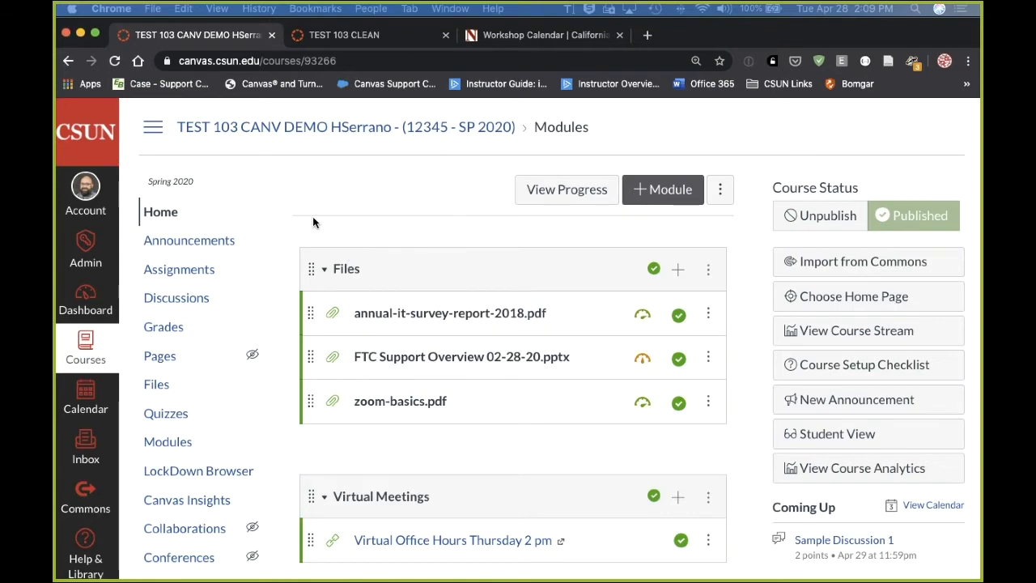
pyautogui.scroll(-2, 293, 221)
pyautogui.scroll(2, 293, 219)
pyautogui.scroll(-1, 270, 224)
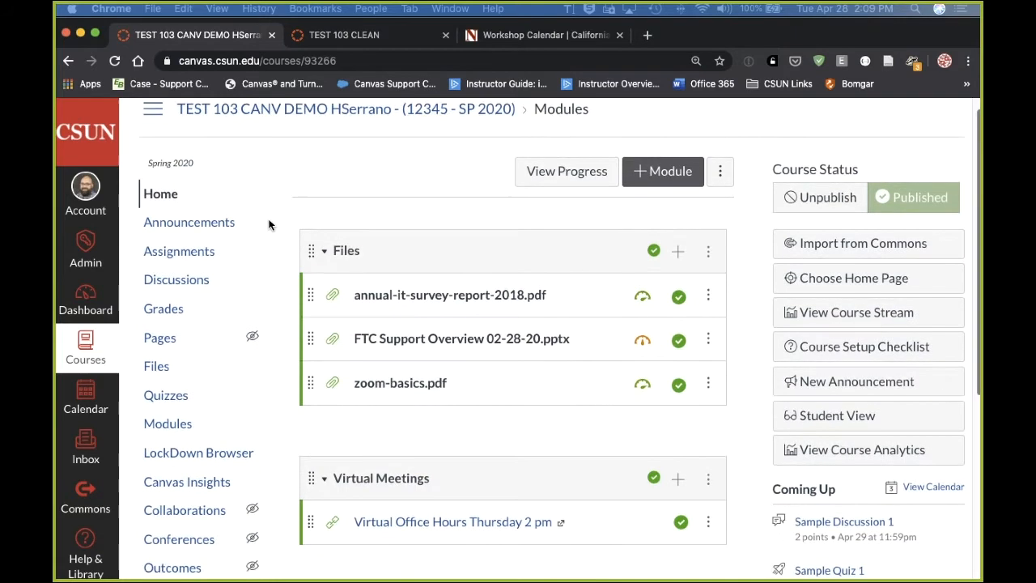
pyautogui.scroll(1, 270, 224)
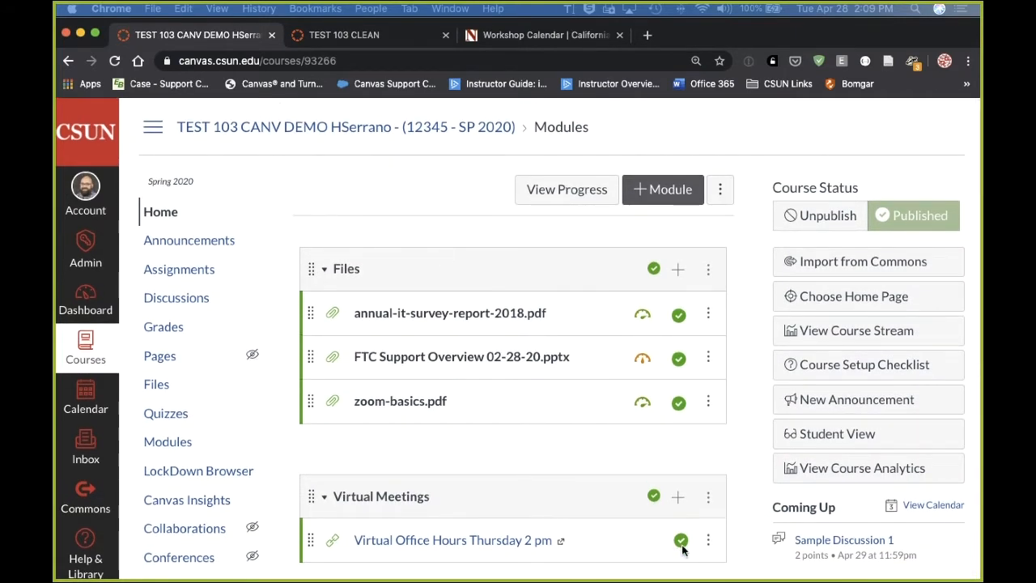
pyautogui.scroll(-5, 666, 548)
pyautogui.scroll(5, 612, 466)
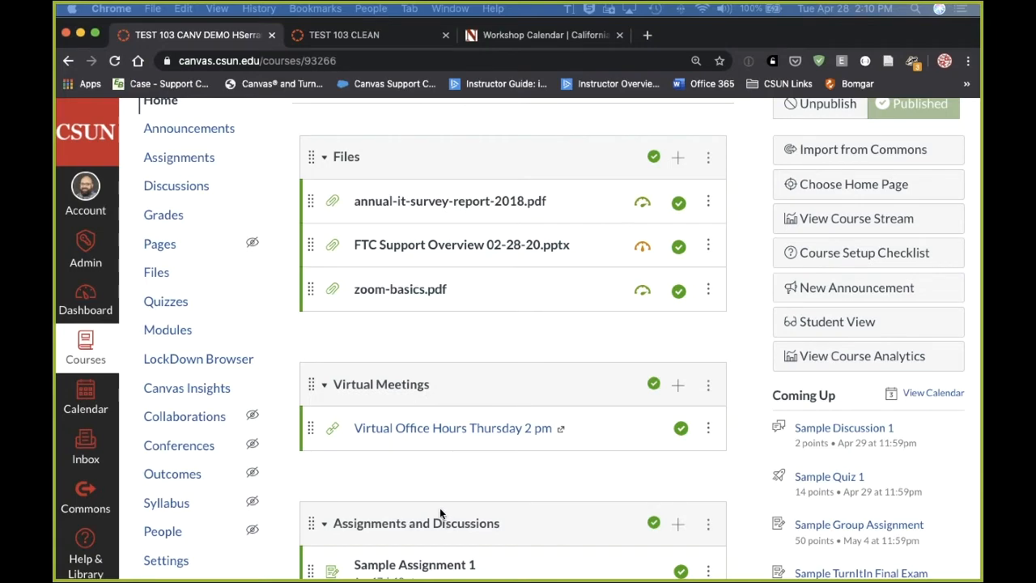
pyautogui.scroll(3, 439, 507)
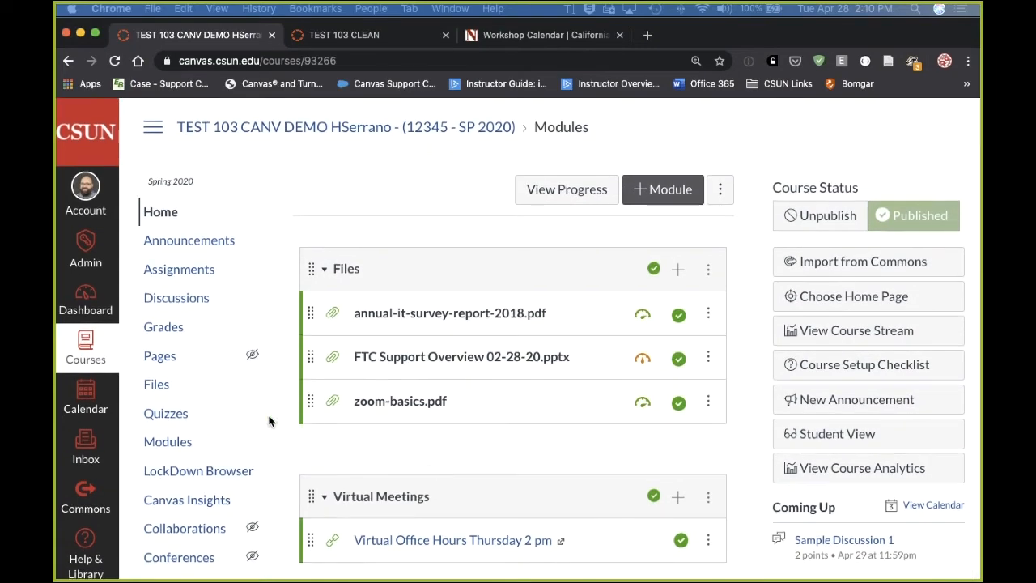
# Go to the course settings and open the page for importing course content.
pyautogui.scroll(-1, 270, 420)
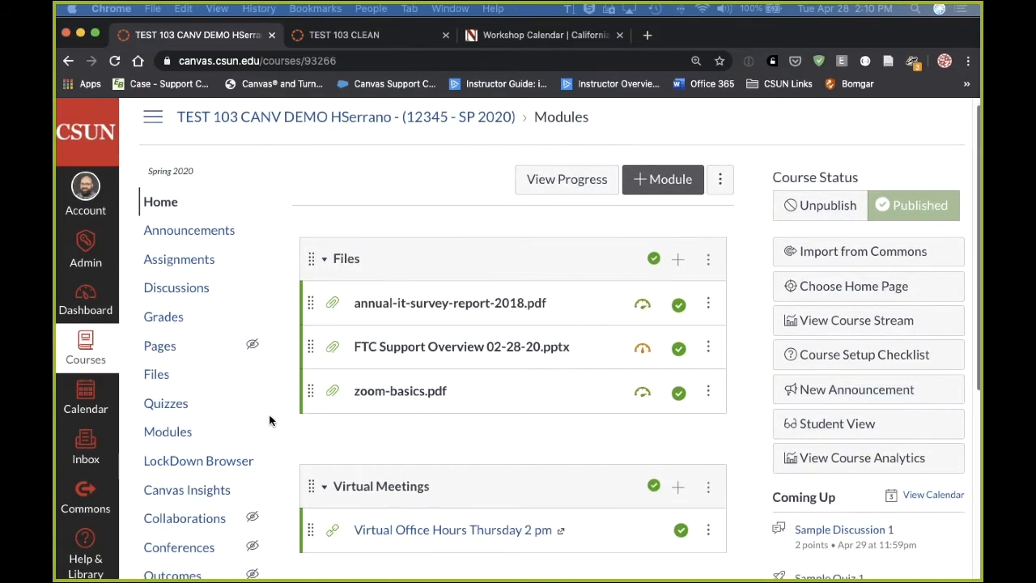
pyautogui.scroll(-5, 270, 420)
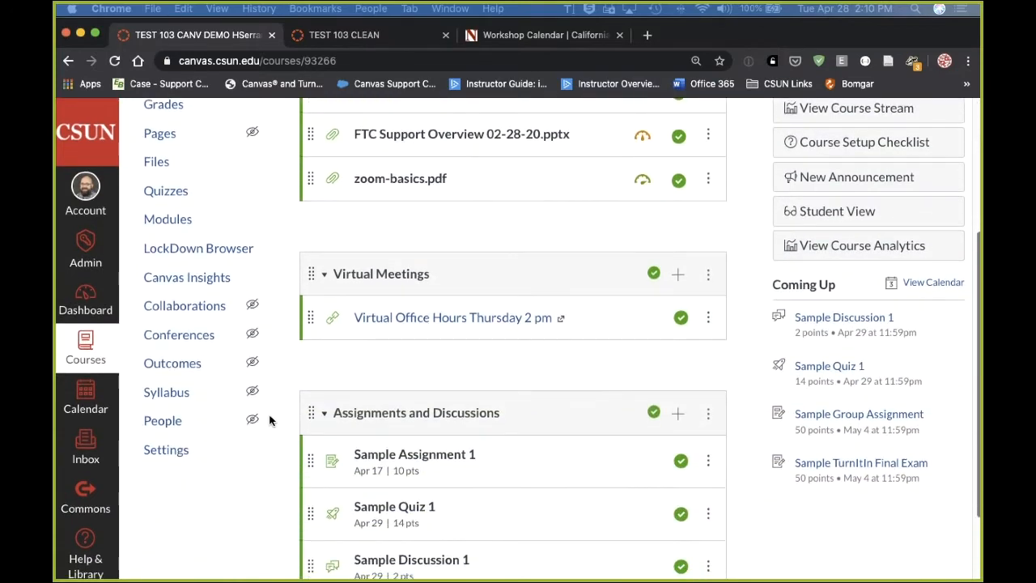
pyautogui.click(170, 450)
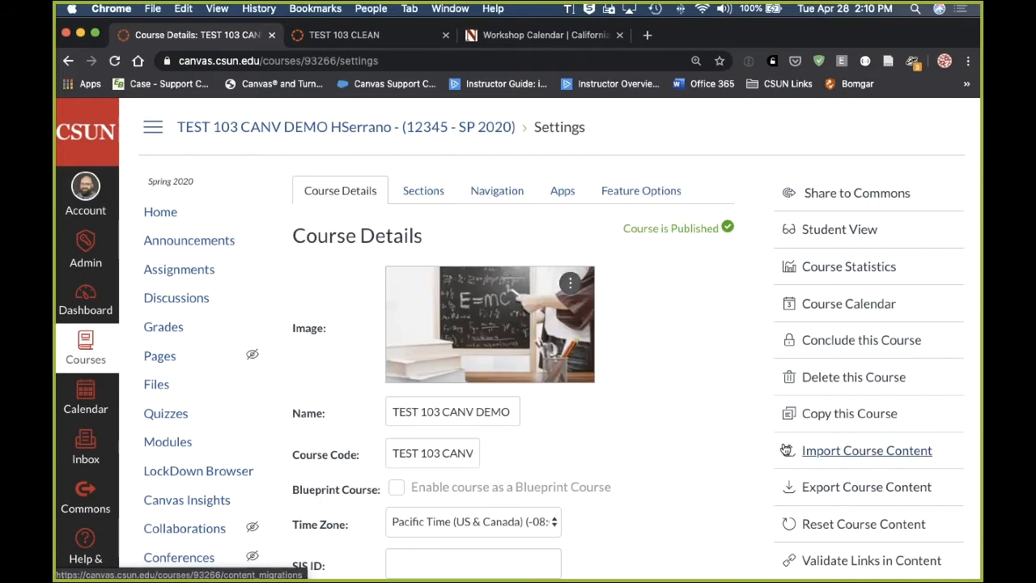
pyautogui.click(894, 453)
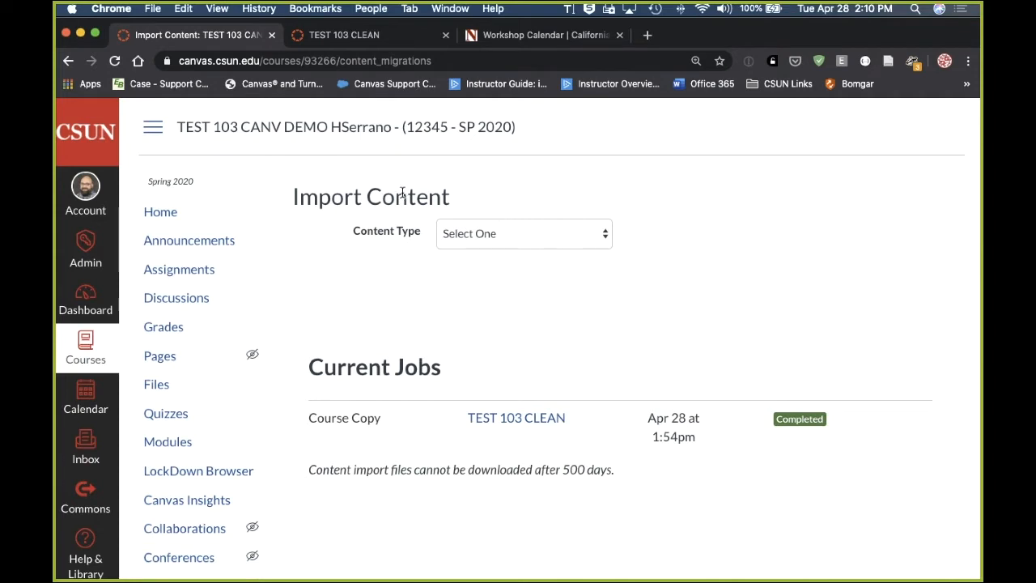
# Set the import's content type to Copy a Canvas Course and choose TEST 103 CLEAN as the source course.
pyautogui.click(580, 235)
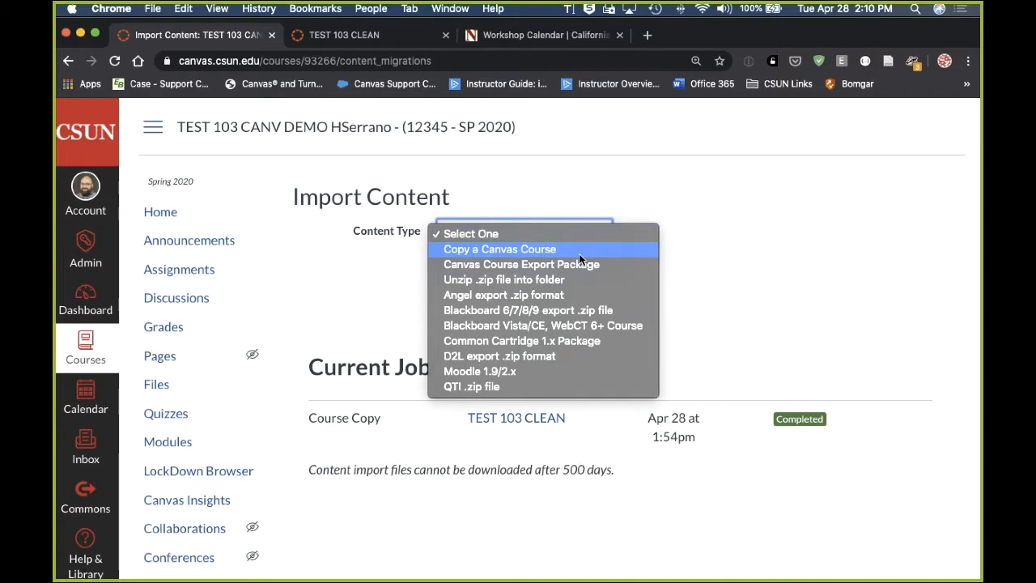
pyautogui.click(579, 251)
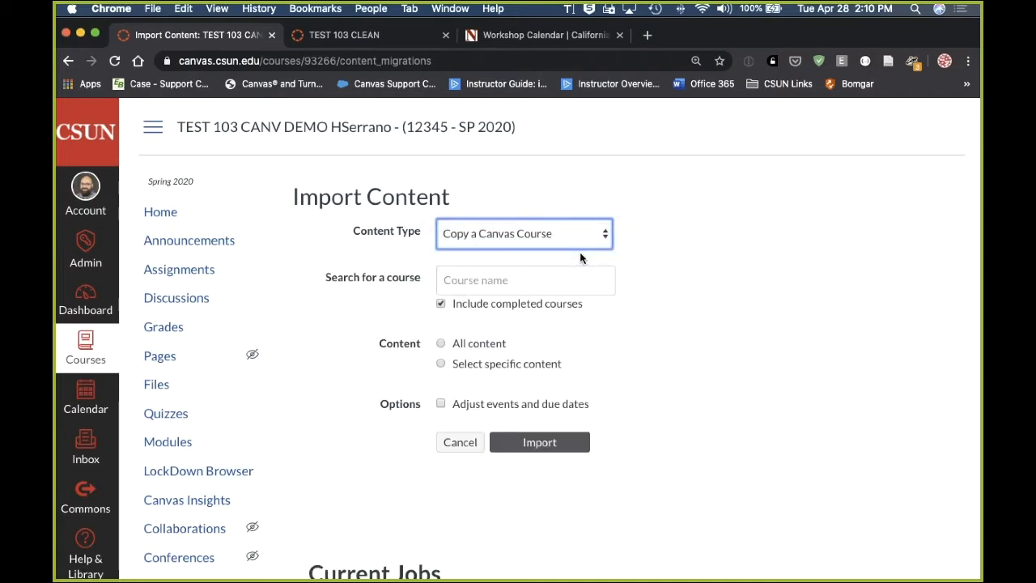
pyautogui.click(476, 278)
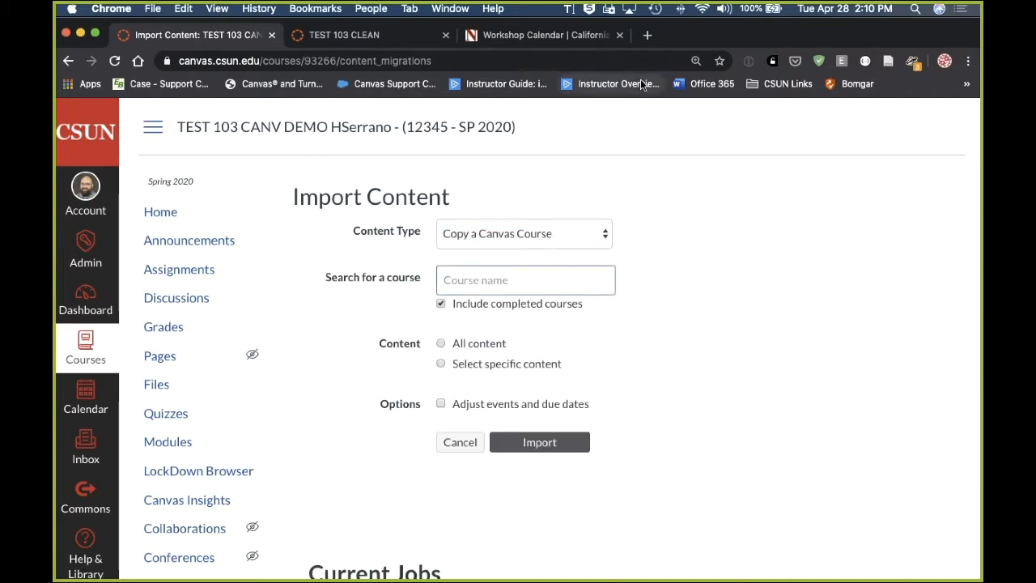
pyautogui.write('test 1')
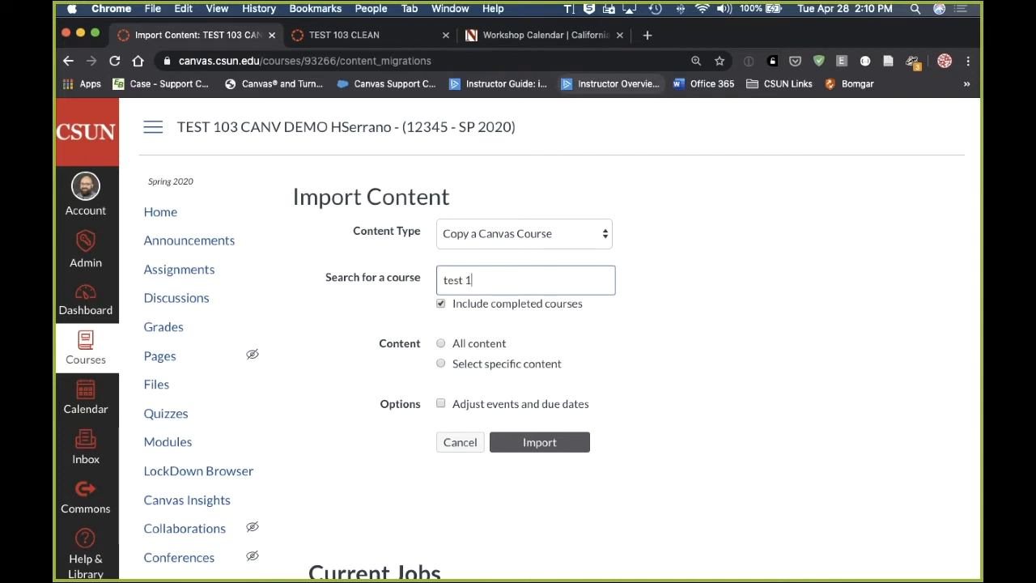
pyautogui.write('03 clean')
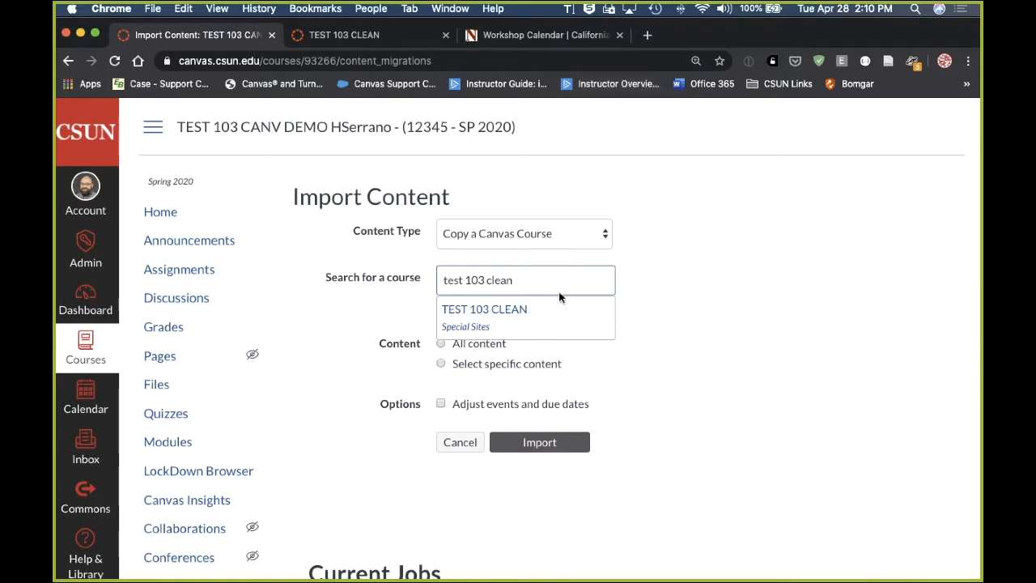
pyautogui.click(509, 315)
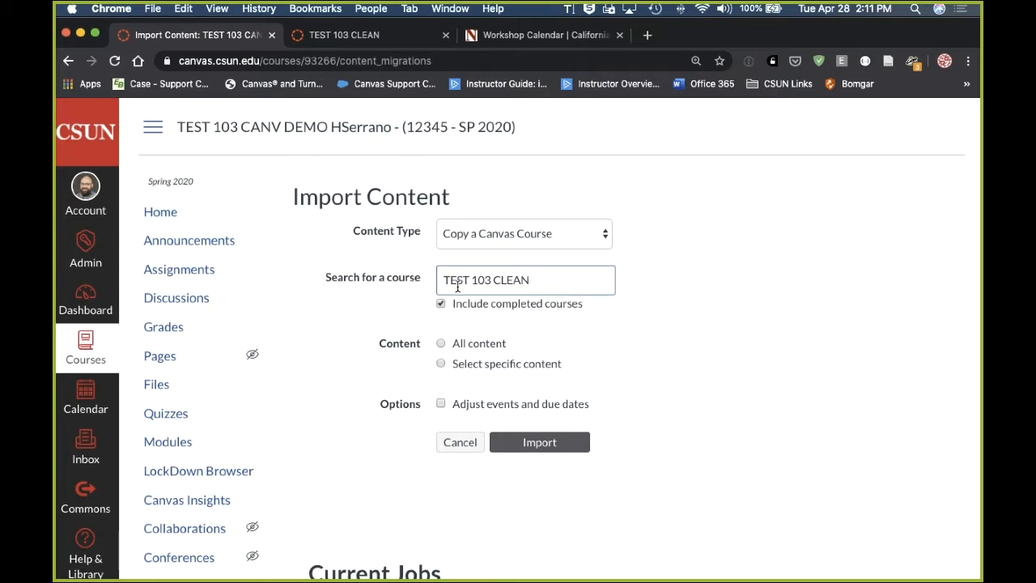
# Restrict the course copy to specific content and start the import job.
pyautogui.scroll(-1, 458, 286)
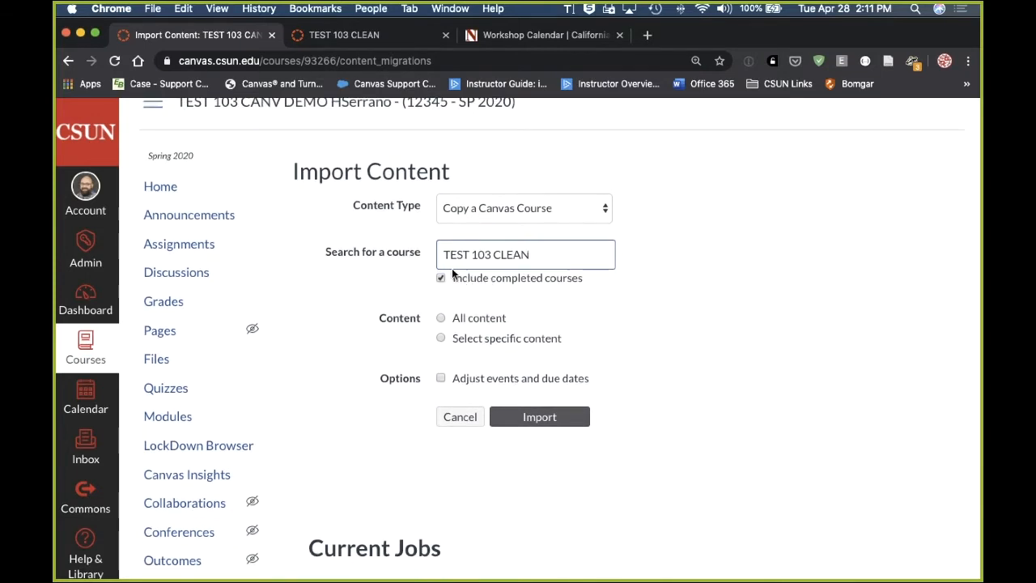
pyautogui.scroll(-2, 388, 284)
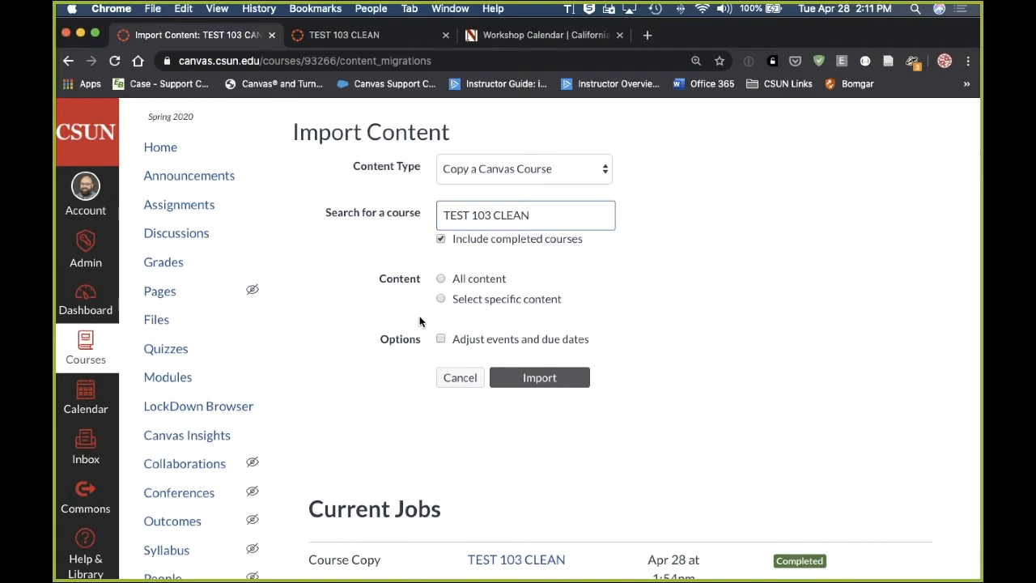
pyautogui.scroll(1, 440, 293)
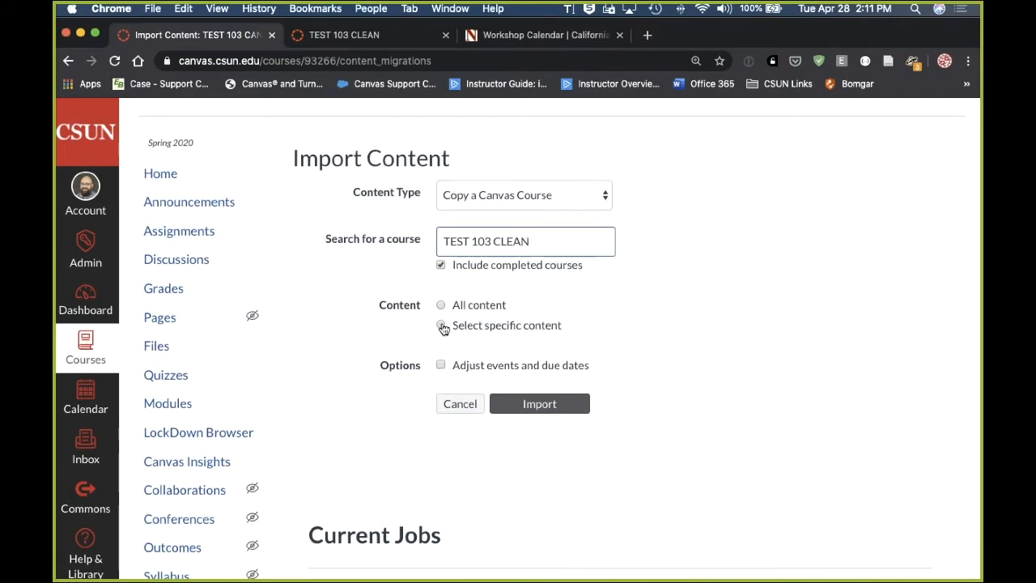
pyautogui.click(441, 325)
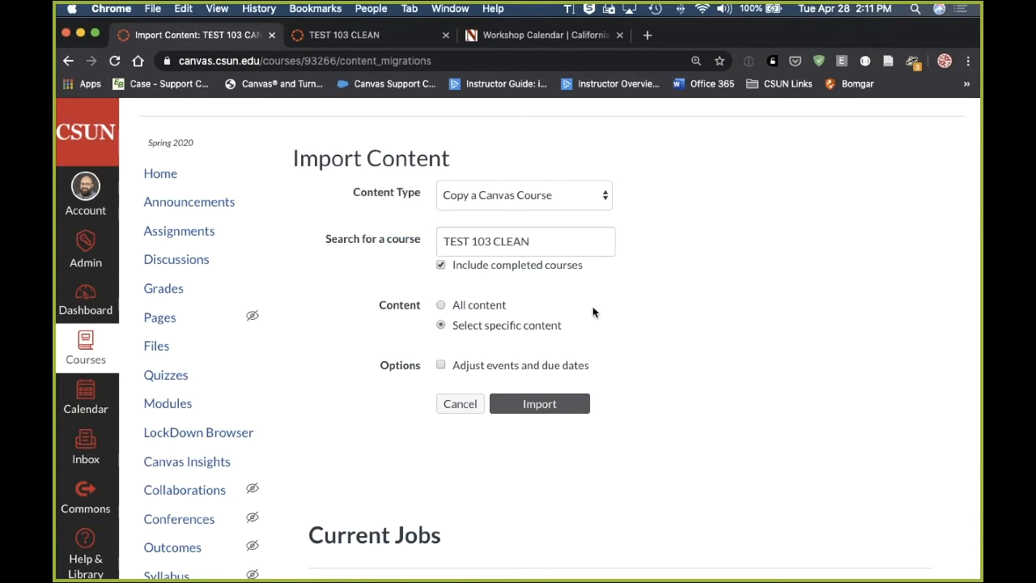
pyautogui.scroll(-3, 587, 303)
pyautogui.click(566, 348)
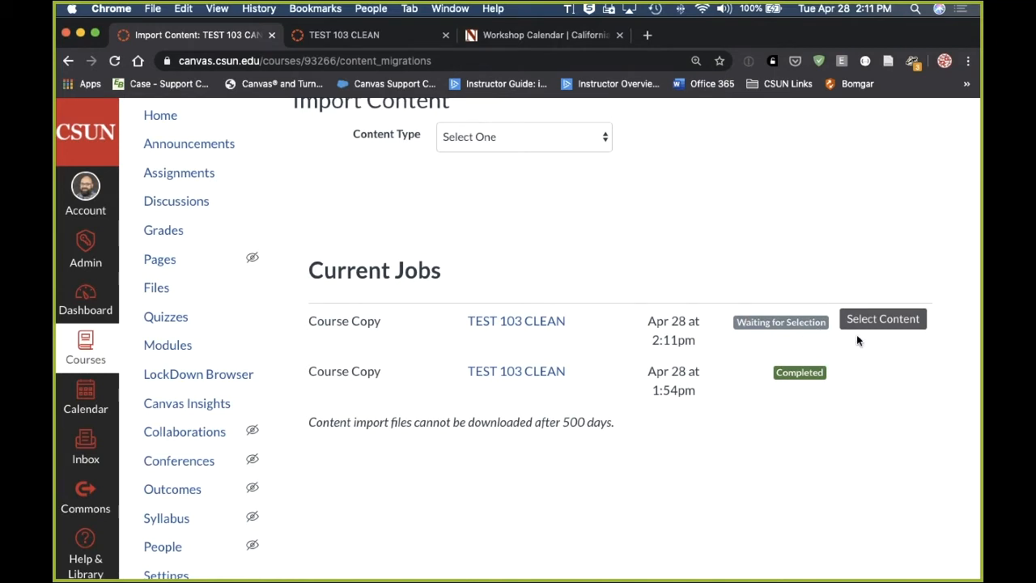
# Open the content selection for the waiting TEST 103 CLEAN copy and select only Welcome Module among its modules.
pyautogui.click(904, 321)
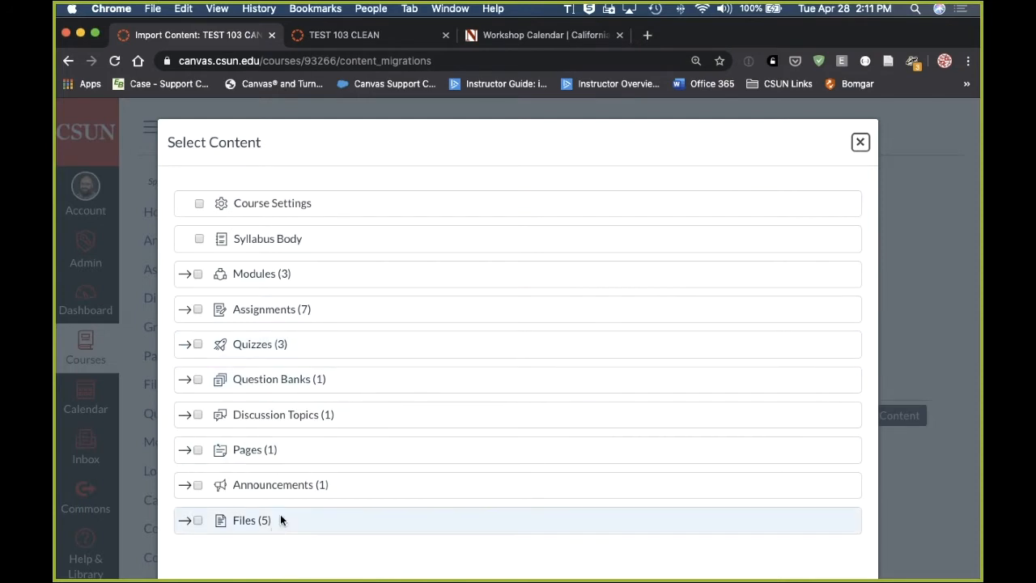
pyautogui.click(182, 274)
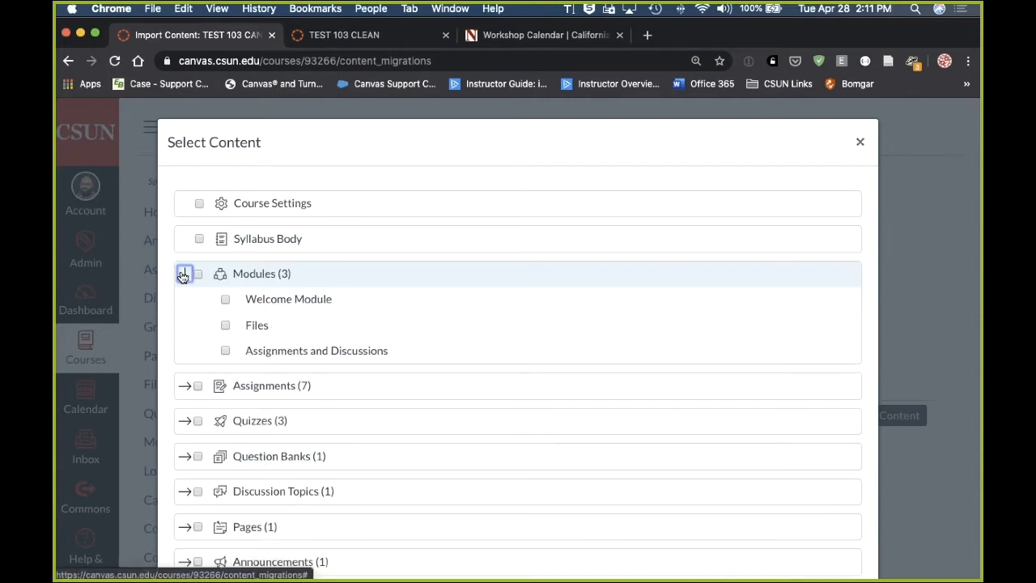
pyautogui.click(225, 300)
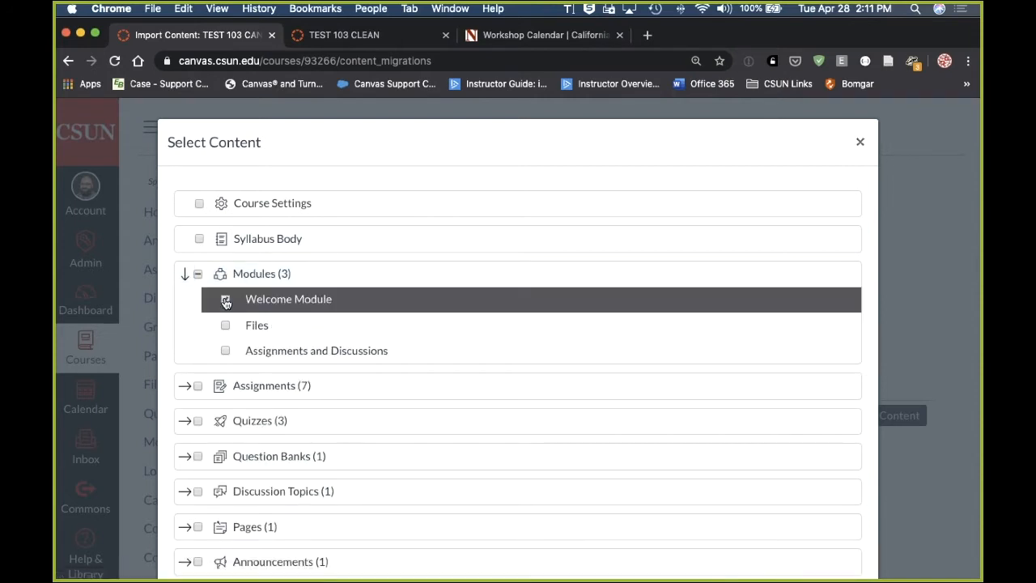
# Expand Assignments, Quizzes and Question Banks in the content selection and look through the items available for import.
pyautogui.scroll(-3, 278, 303)
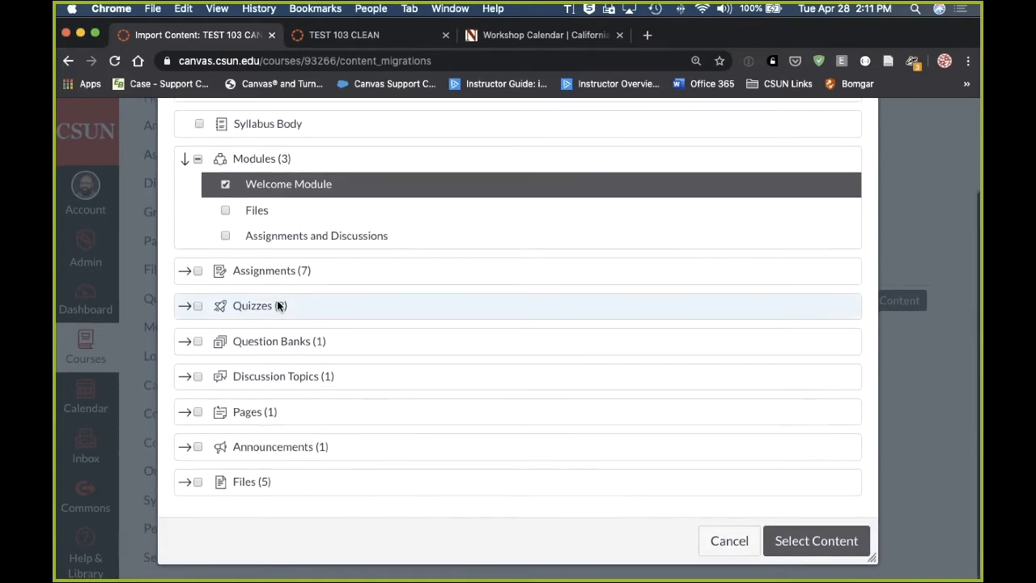
pyautogui.scroll(1, 632, 409)
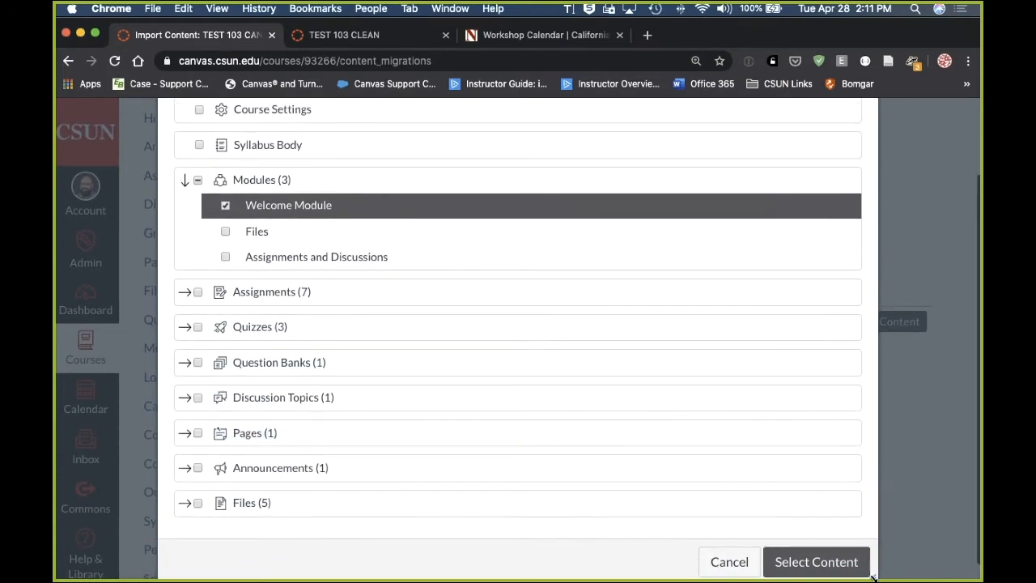
pyautogui.click(185, 292)
pyautogui.scroll(-2, 188, 330)
pyautogui.click(186, 330)
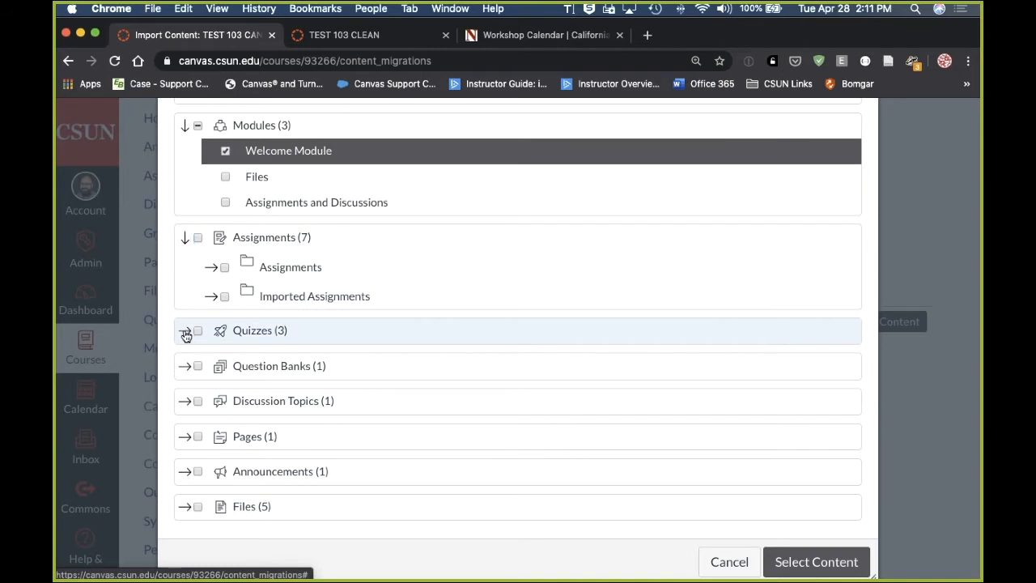
pyautogui.scroll(-1, 226, 328)
pyautogui.scroll(-1, 248, 326)
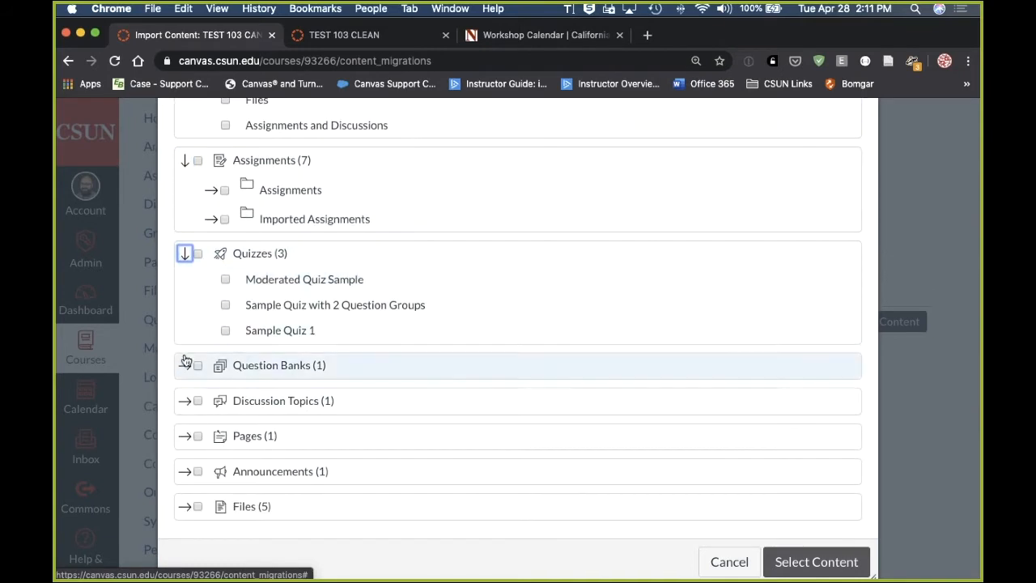
pyautogui.click(185, 365)
pyautogui.scroll(-1, 238, 385)
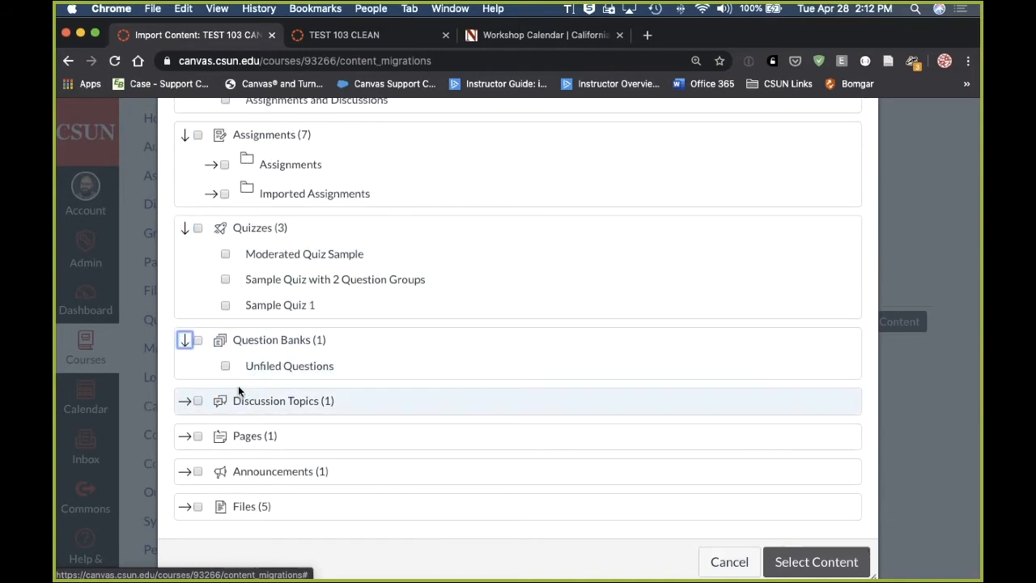
pyautogui.scroll(3, 382, 370)
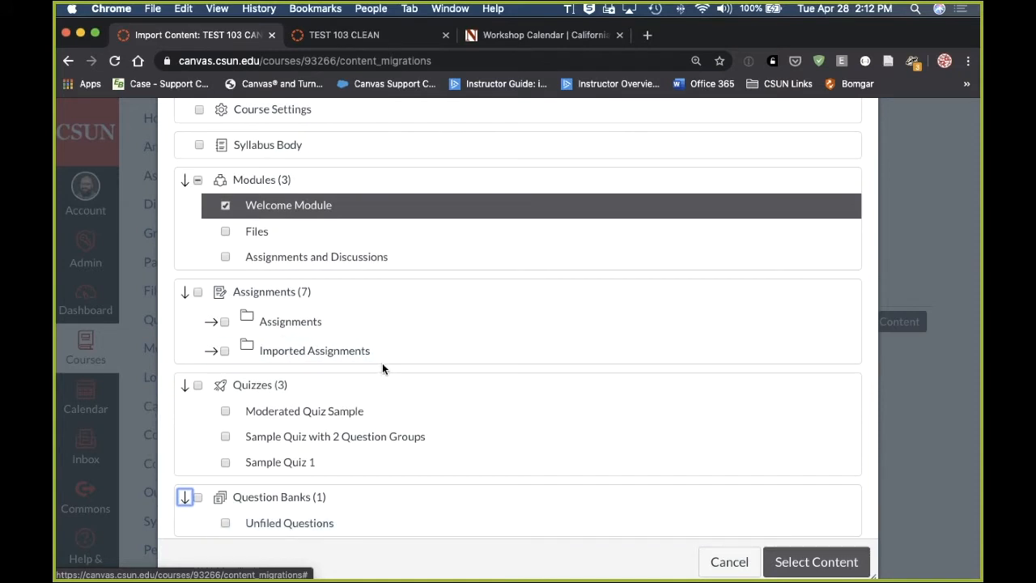
pyautogui.scroll(-3, 344, 370)
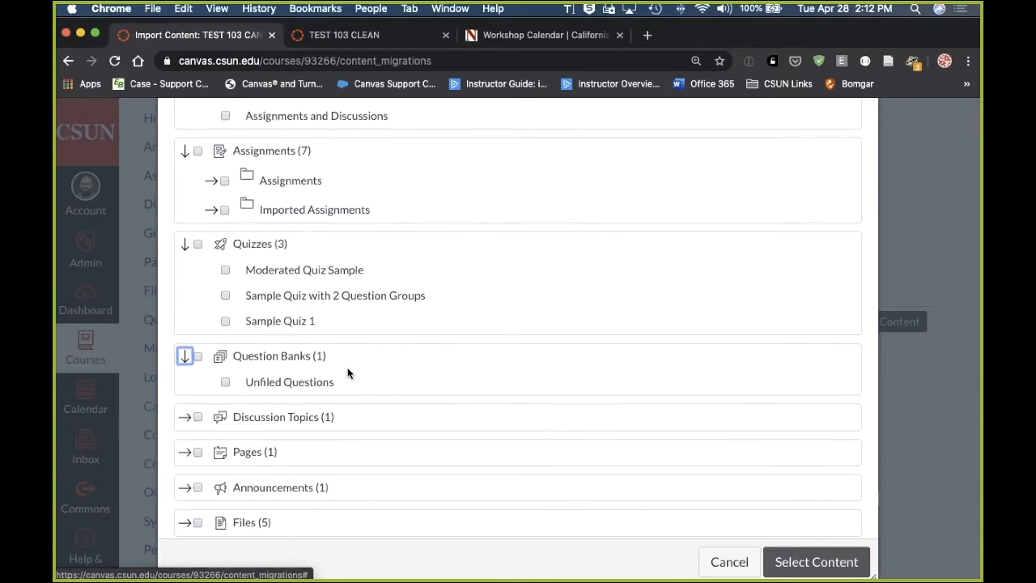
pyautogui.scroll(3, 545, 451)
pyautogui.scroll(2, 580, 439)
pyautogui.scroll(-5, 793, 483)
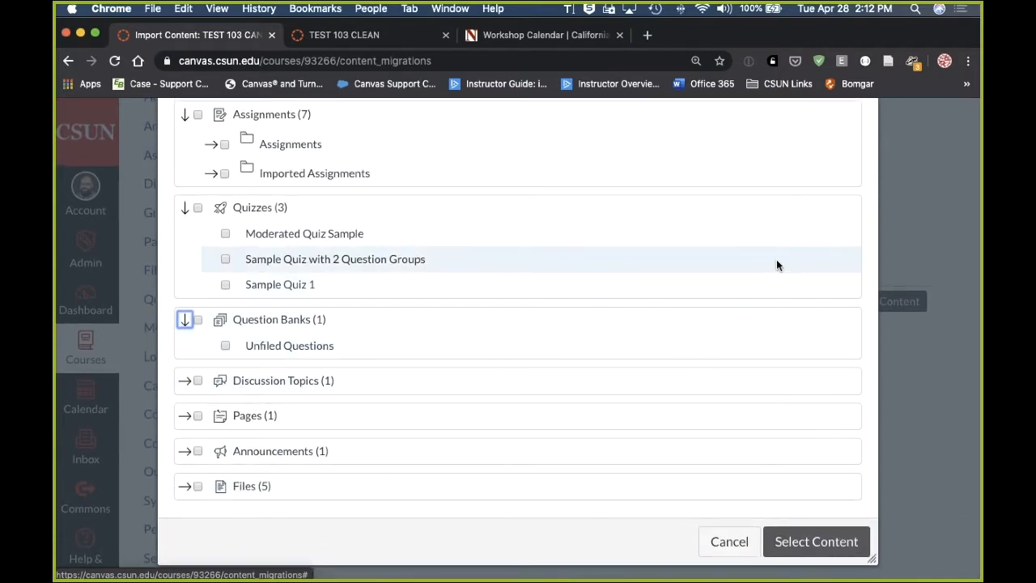
pyautogui.scroll(4, 256, 398)
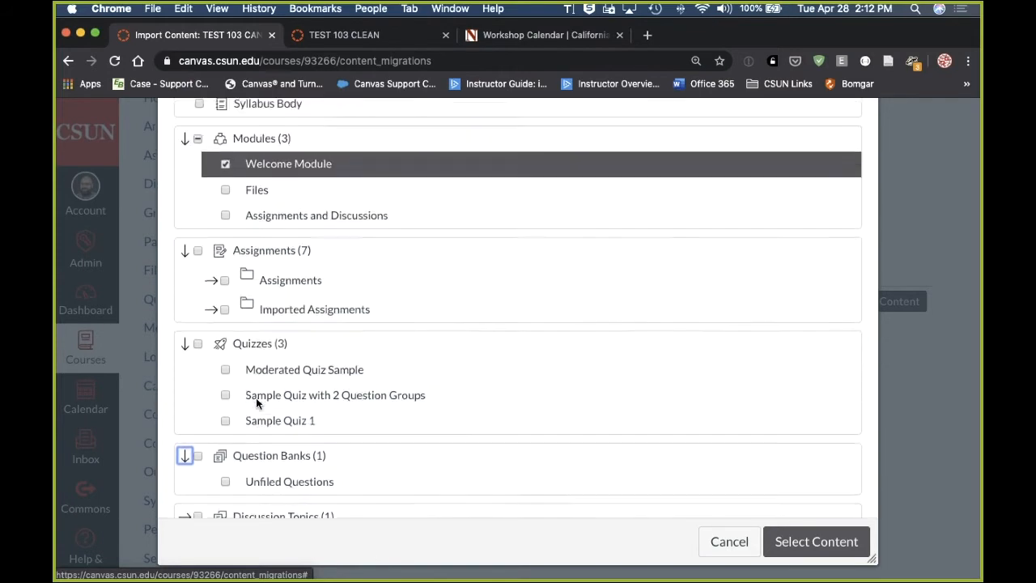
pyautogui.scroll(-4, 256, 397)
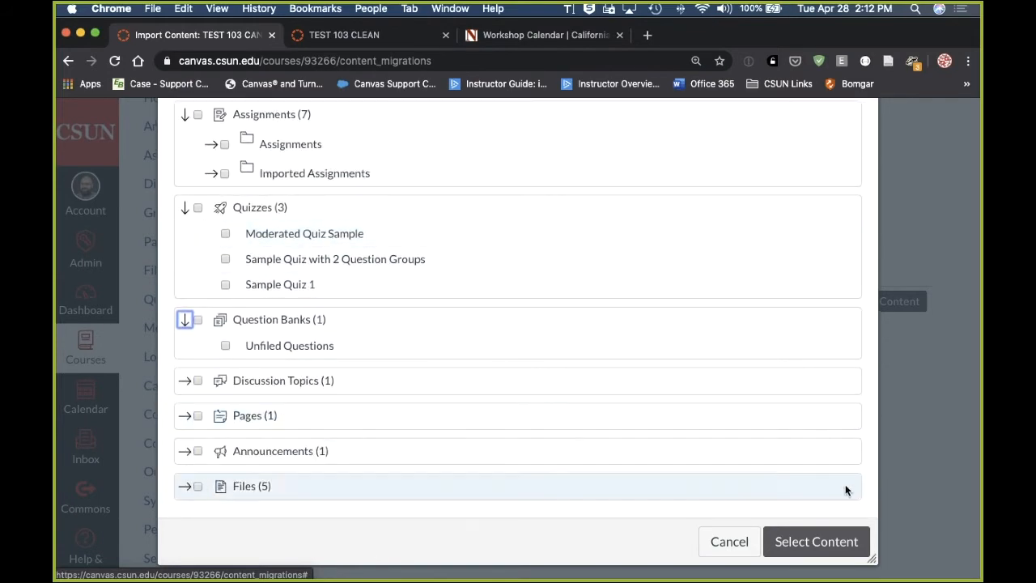
# Confirm the content selection to import Welcome Module, and return to the course home page to locate the imported module.
pyautogui.click(838, 547)
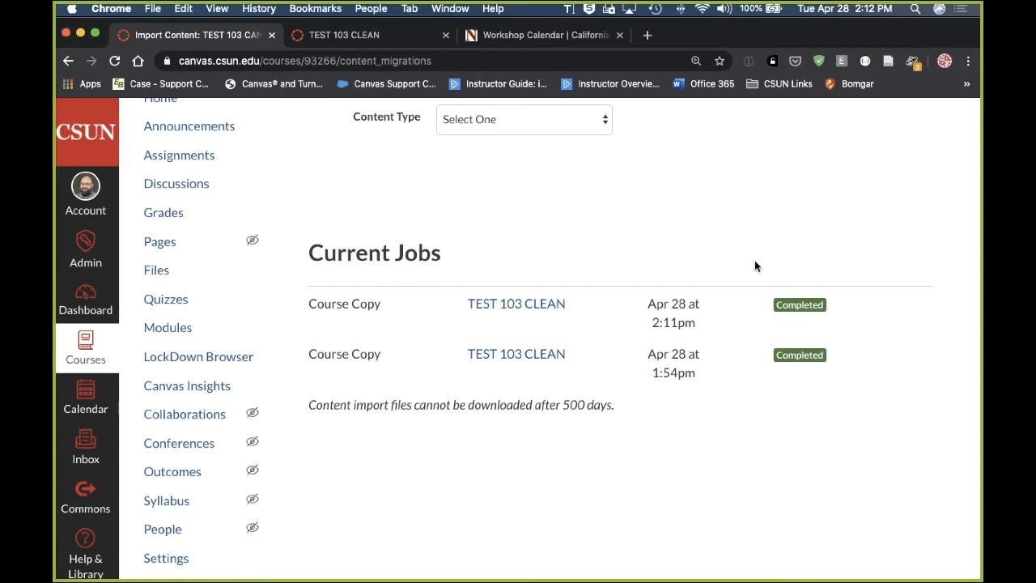
pyautogui.scroll(3, 732, 236)
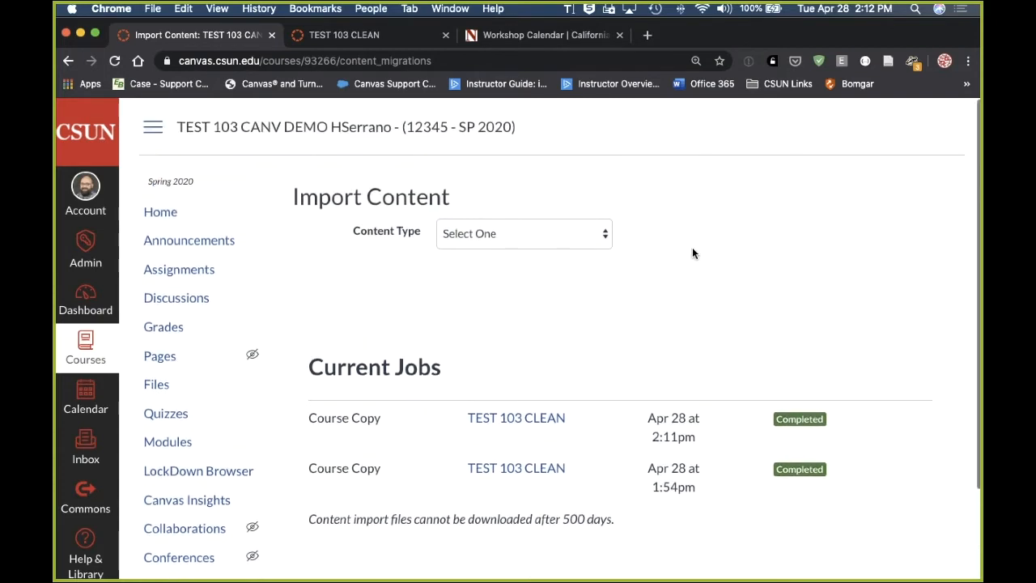
pyautogui.click(162, 214)
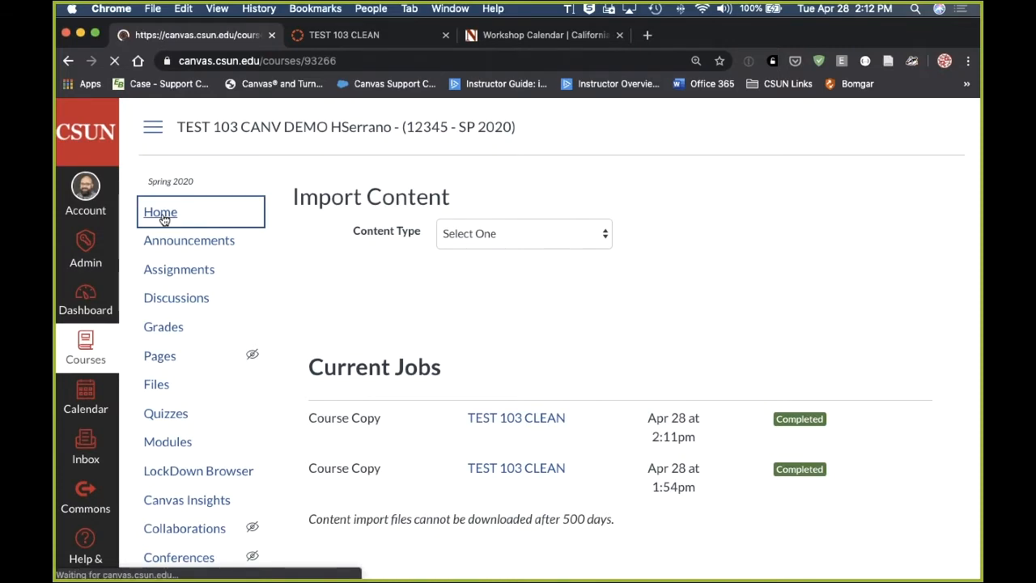
pyautogui.scroll(-5, 538, 481)
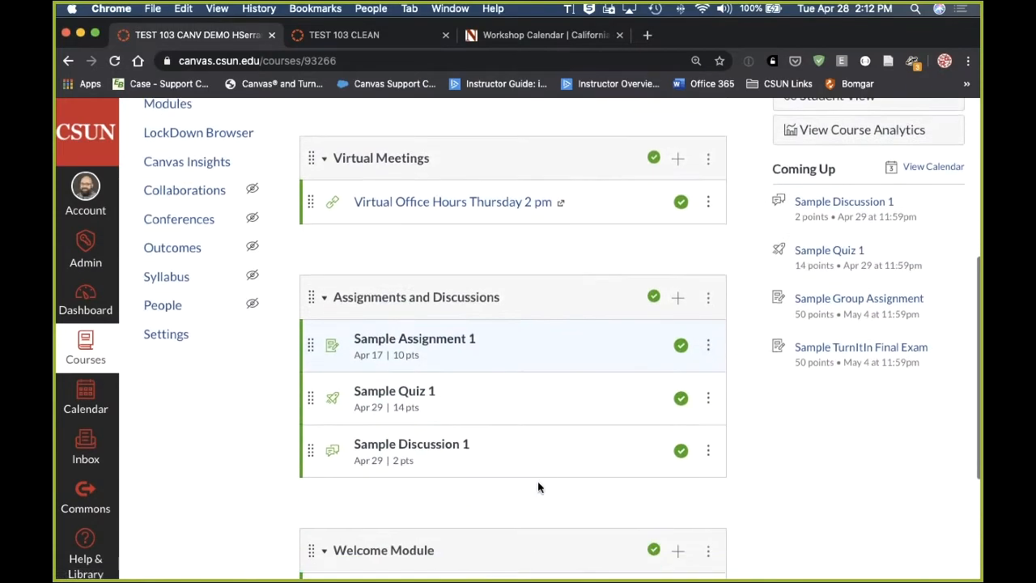
# Move the imported Welcome Module to the top of the course's module list, above the Files module.
pyautogui.scroll(-3, 538, 486)
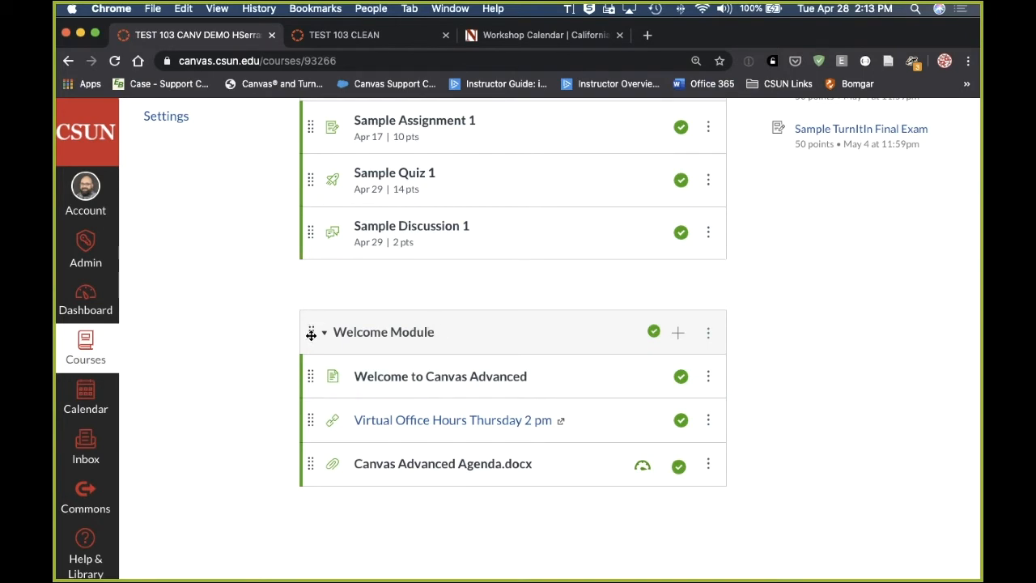
pyautogui.moveTo(311, 334); pyautogui.dragTo(300, 313)
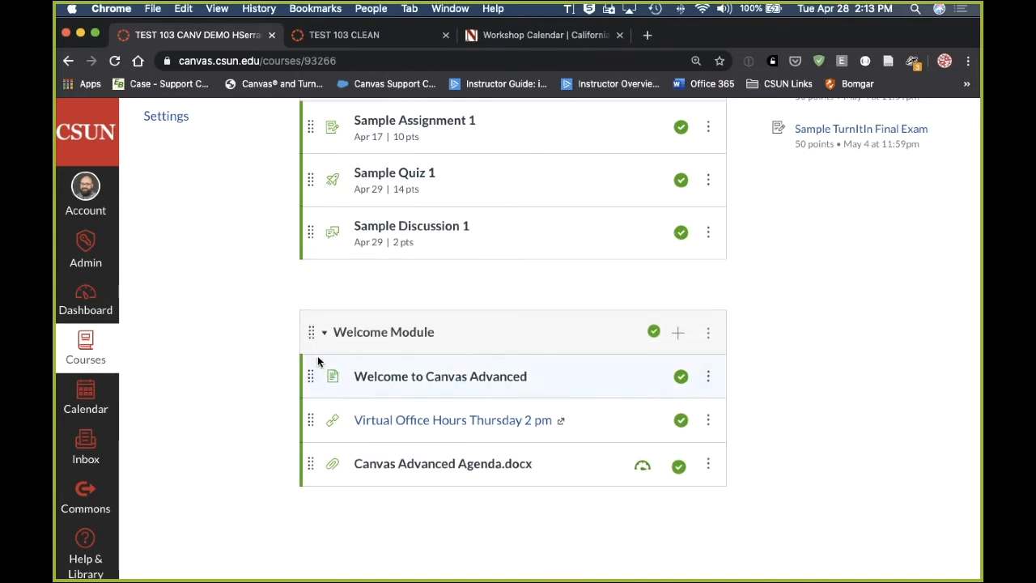
pyautogui.moveTo(308, 332); pyautogui.dragTo(310, 272)
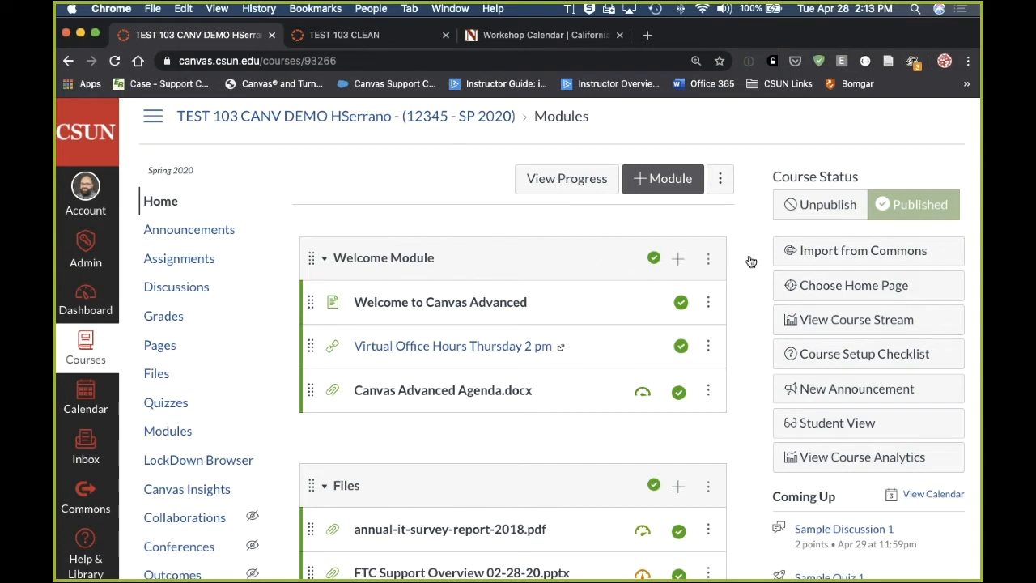
# Preview the Welcome Module in Student View, reading the Welcome to Canvas Advanced page and advancing to the Virtual Office Hours item.
pyautogui.click(843, 424)
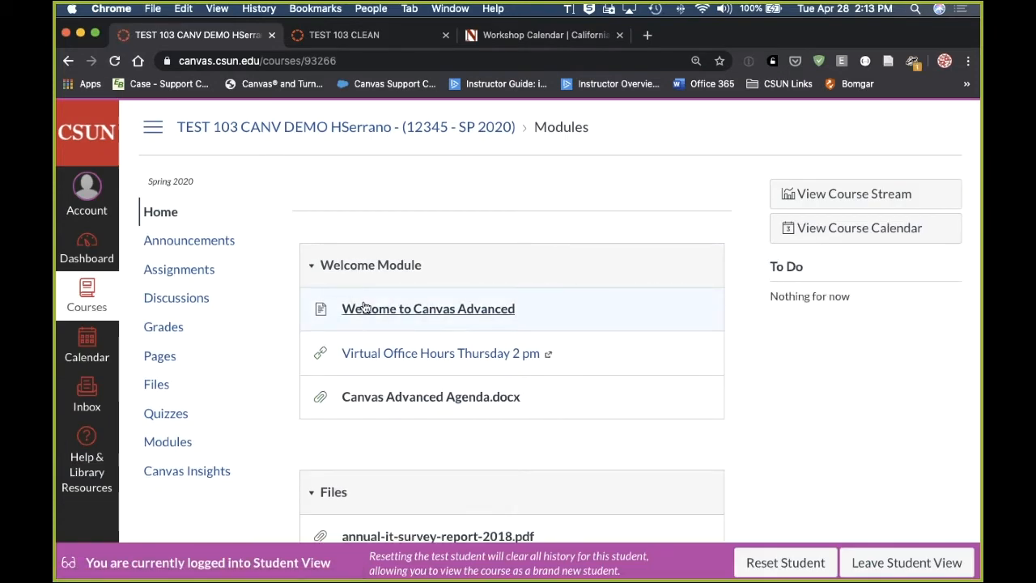
pyautogui.click(457, 314)
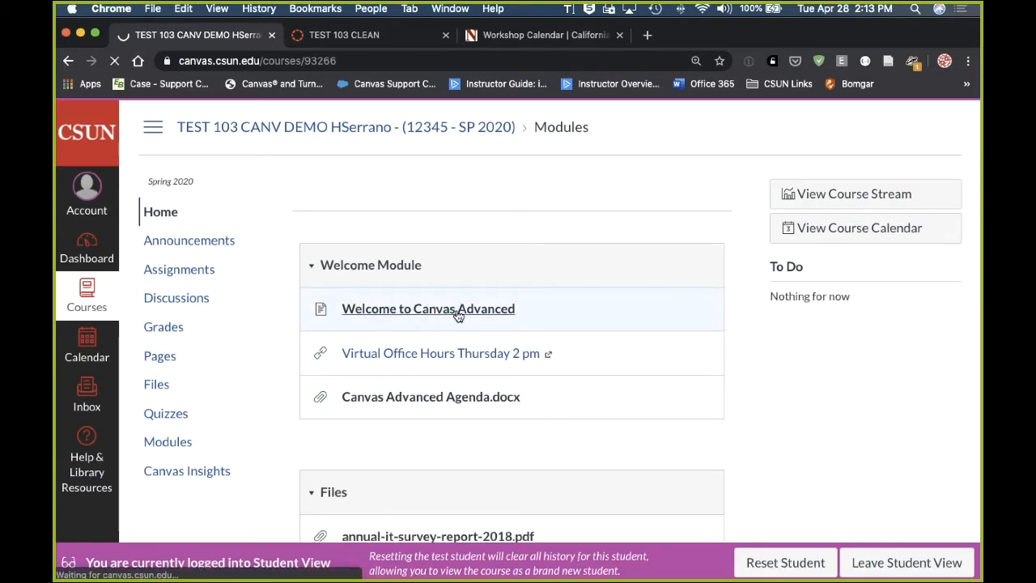
pyautogui.scroll(-2, 729, 435)
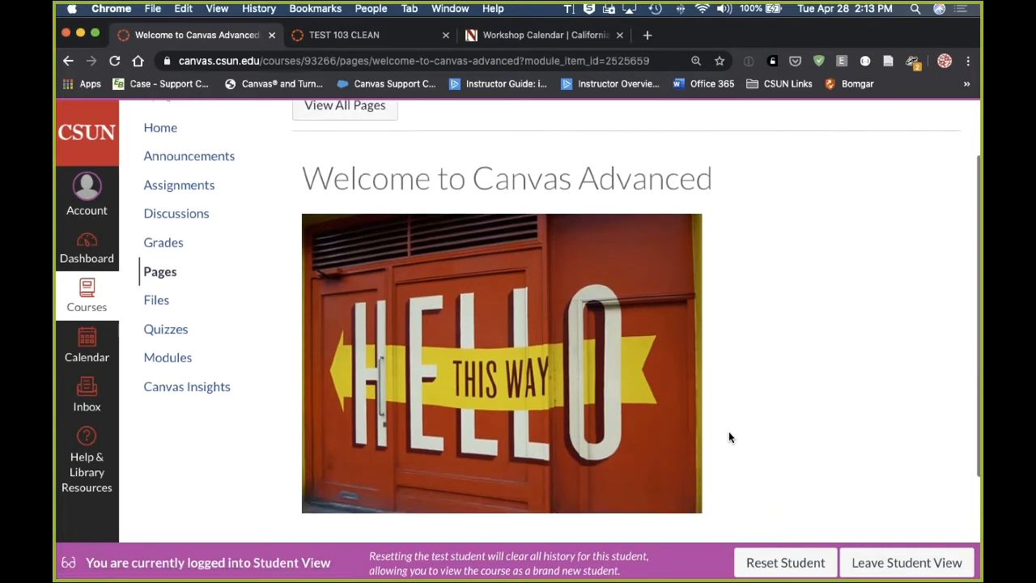
pyautogui.scroll(-4, 728, 437)
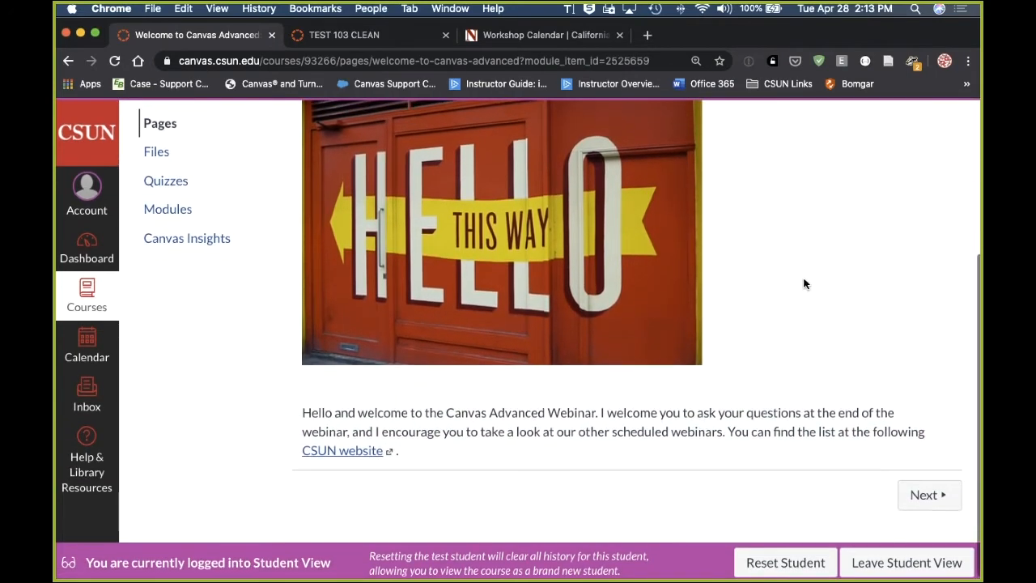
pyautogui.click(939, 501)
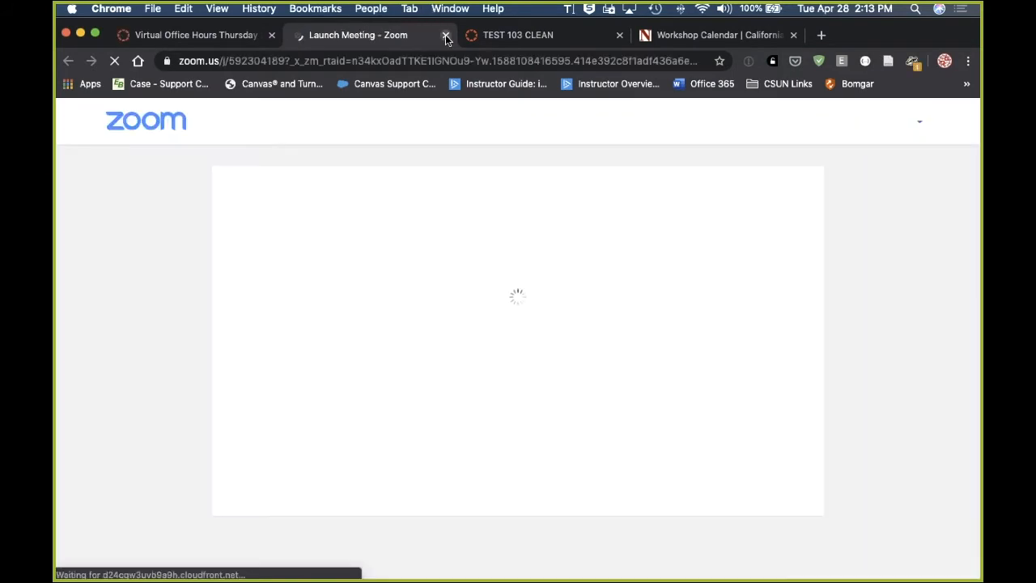
pyautogui.click(445, 36)
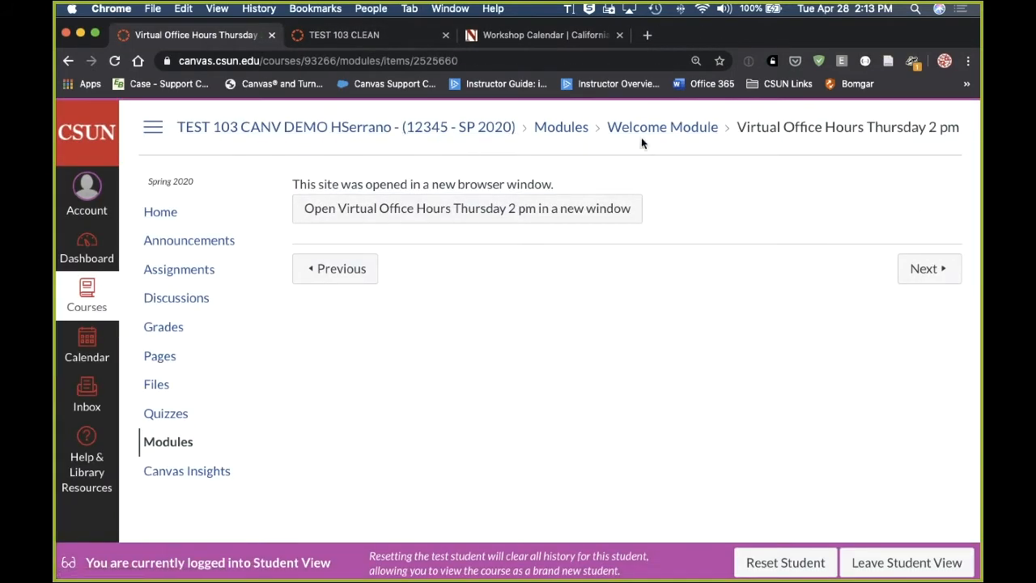
# Leave Student View and return to the course home page, closing the Zoom page without launching the meeting.
pyautogui.click(902, 567)
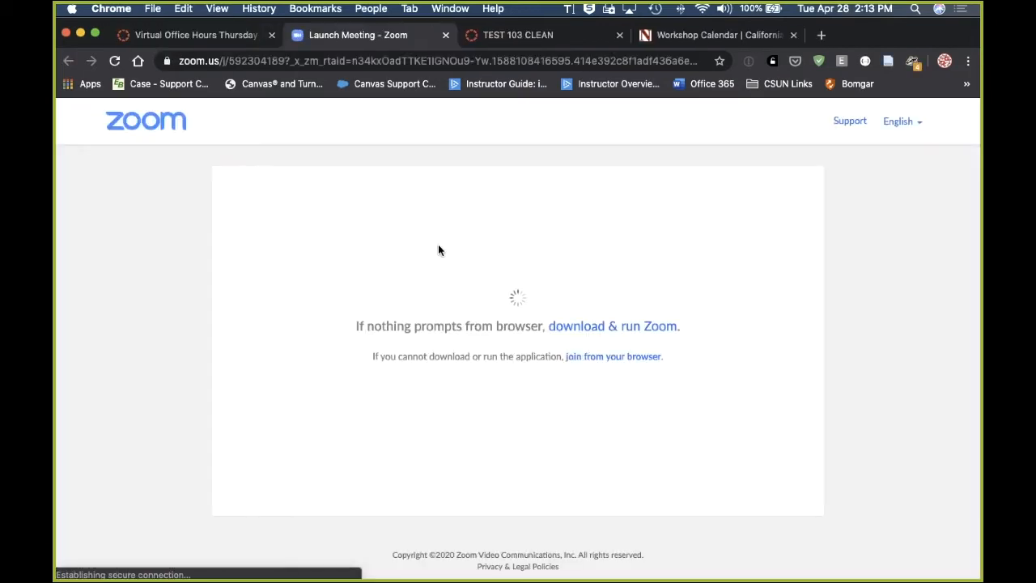
pyautogui.click(536, 158)
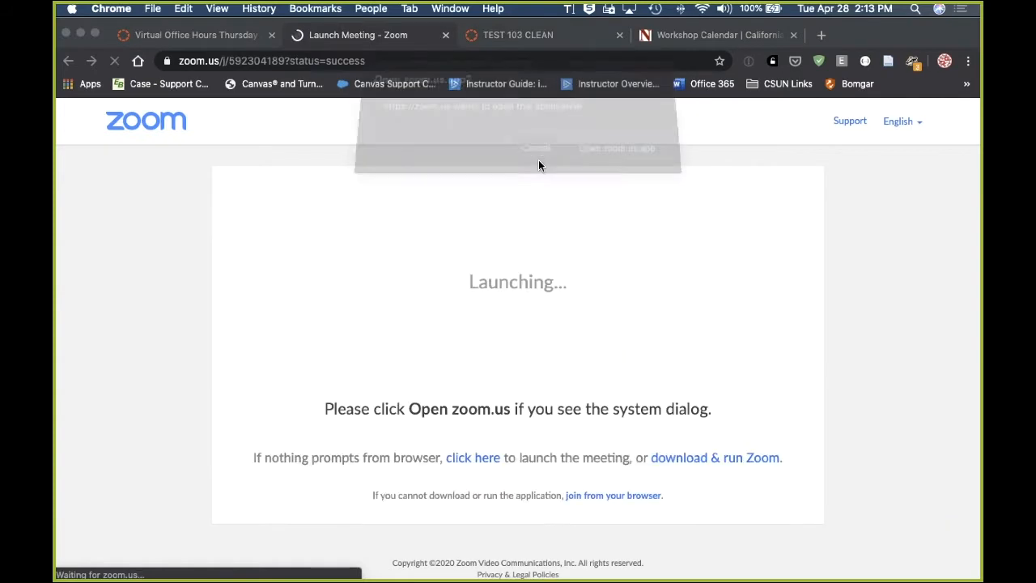
pyautogui.click(445, 35)
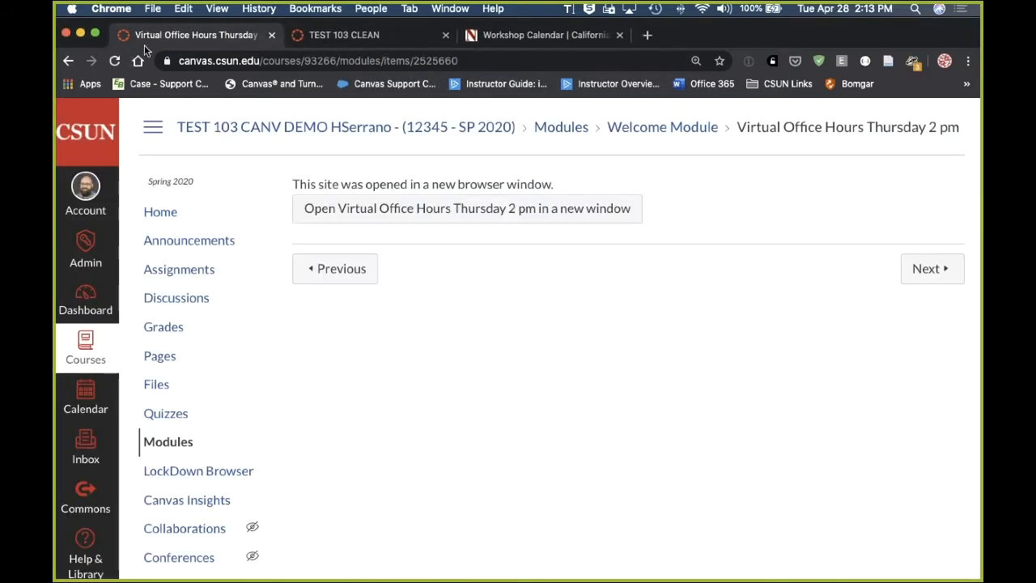
pyautogui.click(159, 214)
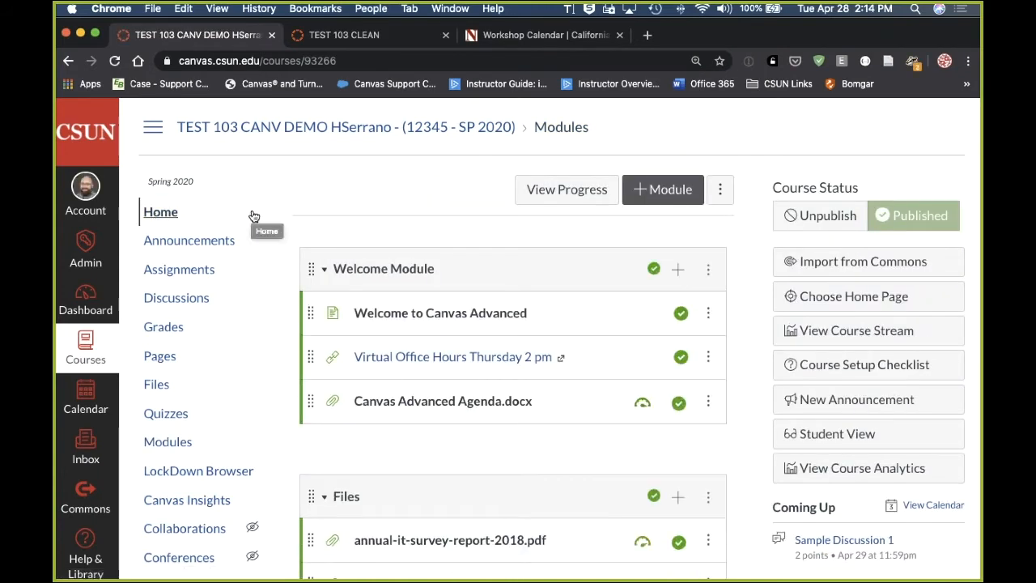
# Create a new assignment in the course's assignment list and name it Sample Peer Review Assignment.
pyautogui.click(180, 270)
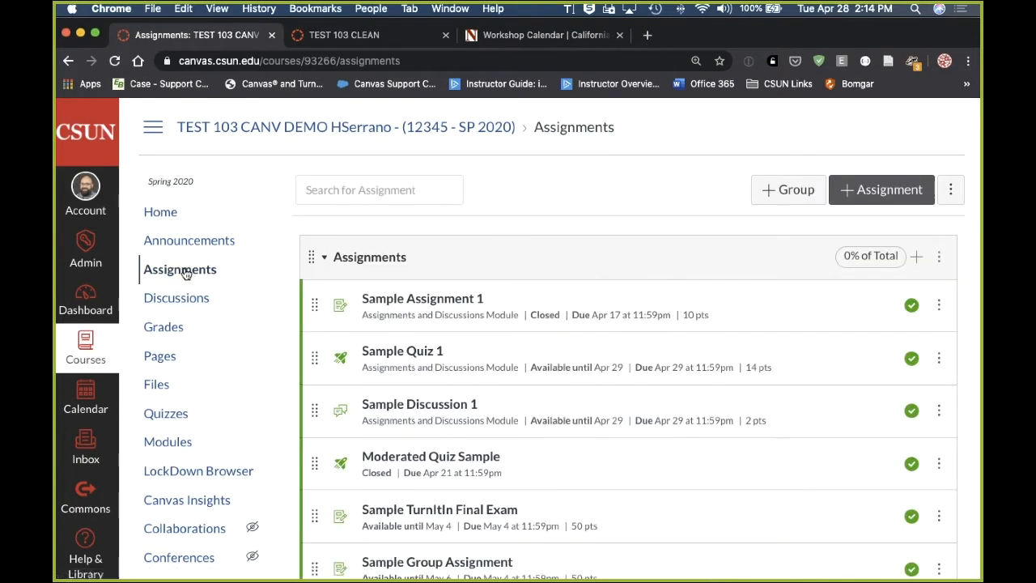
pyautogui.scroll(-3, 658, 387)
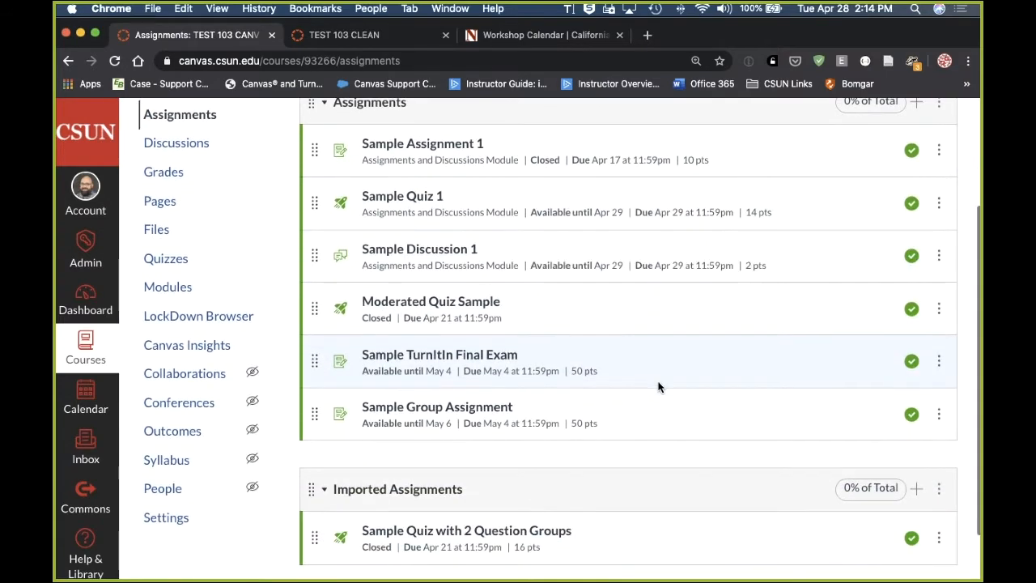
pyautogui.scroll(1, 658, 387)
pyautogui.scroll(2, 817, 211)
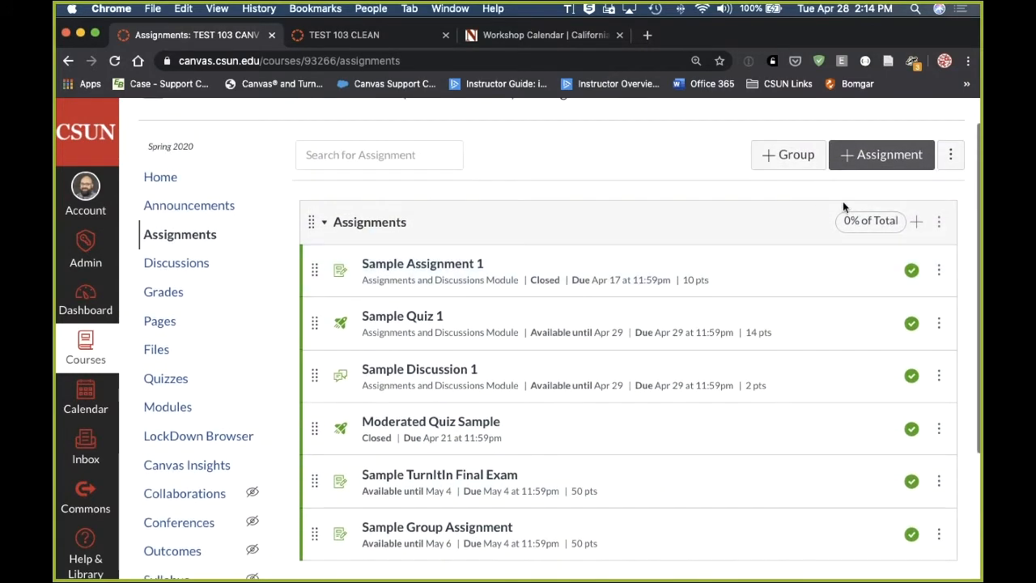
pyautogui.click(880, 156)
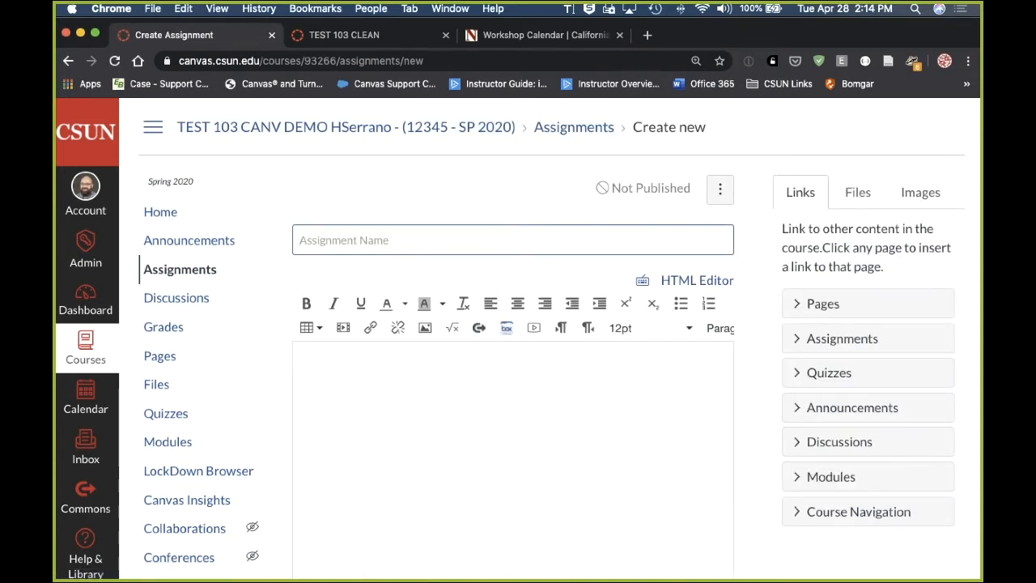
pyautogui.write('Sample')
pyautogui.press('Down')
pyautogui.press('Return')
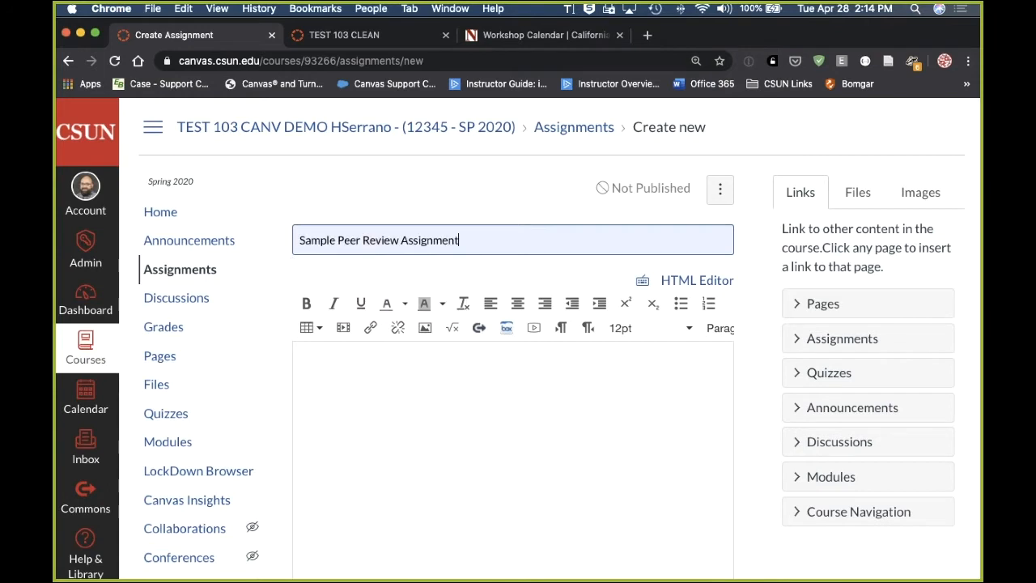
# Write the description "Please submit your proposal, once submitted it will be assigned a Peer Reviewer and you will get feedback from them.".
pyautogui.click(448, 399)
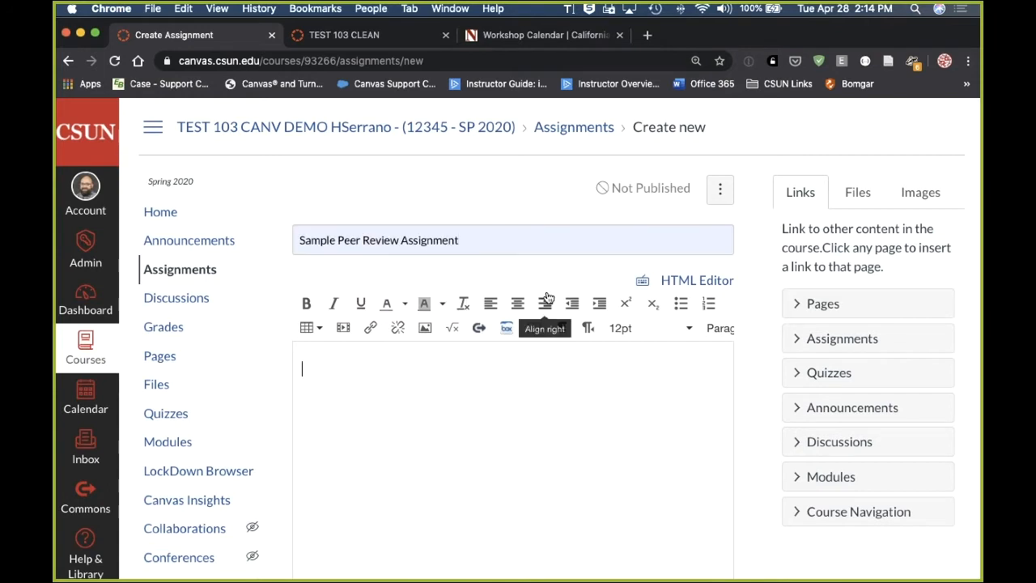
pyautogui.write('Please sub')
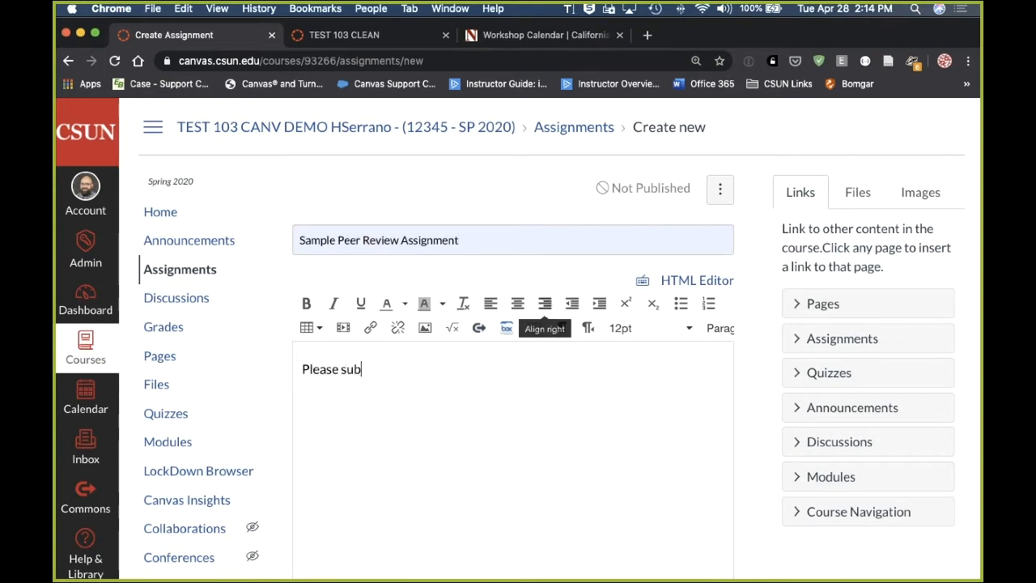
pyautogui.write('mit your proposa')
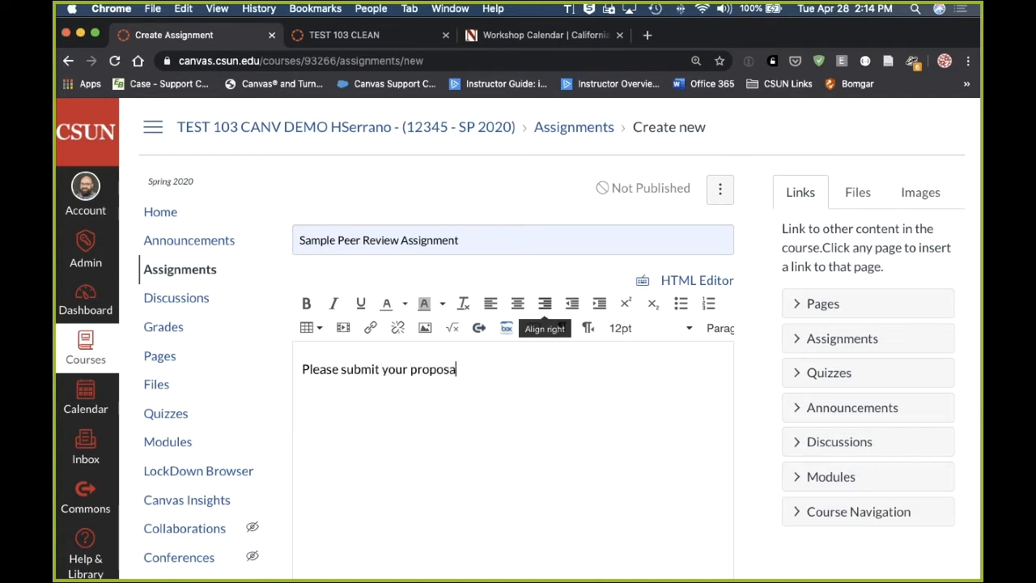
pyautogui.write('l, once ysubmitted')
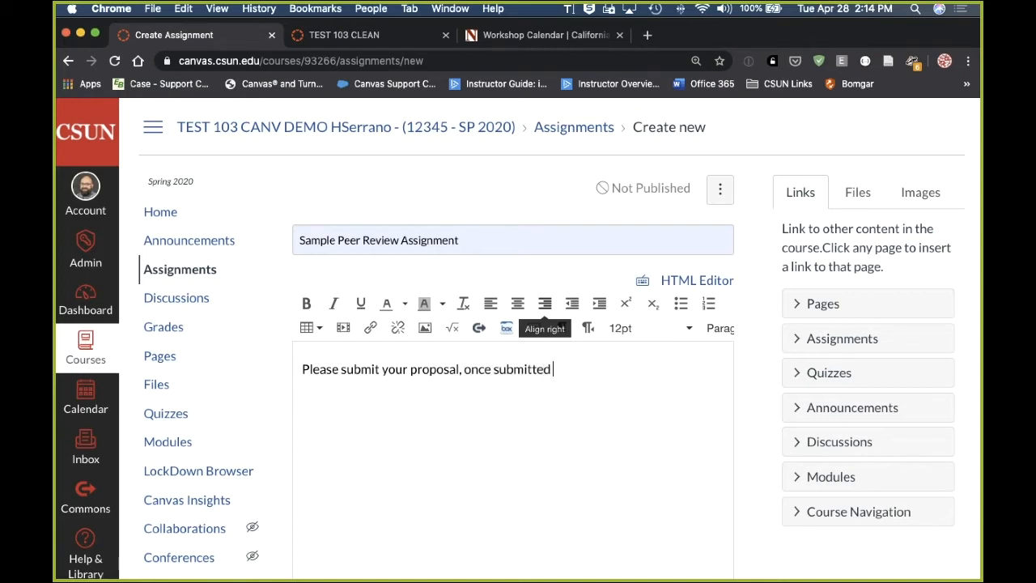
pyautogui.write(' it will be assigned a Pe')
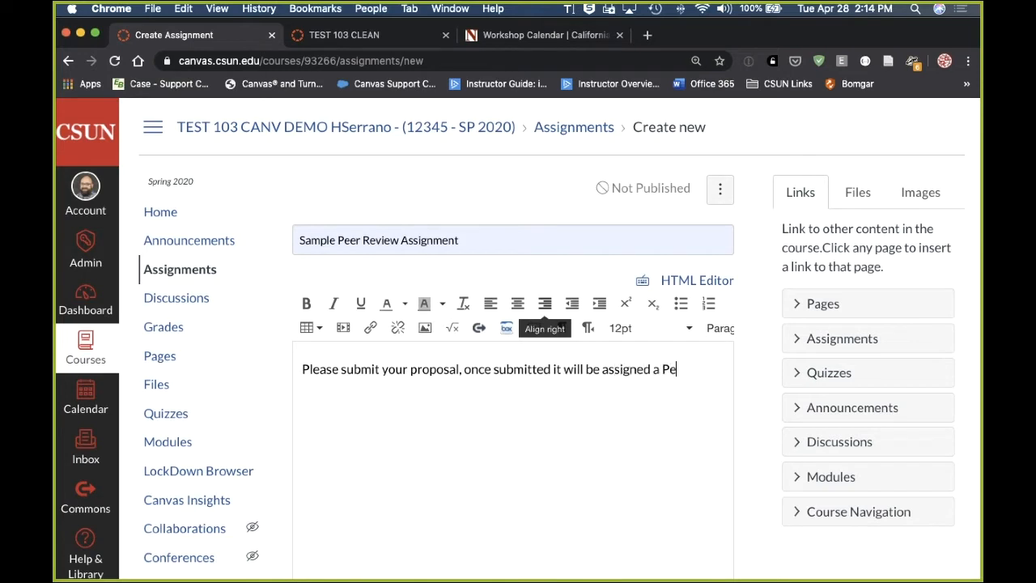
pyautogui.write('er Review')
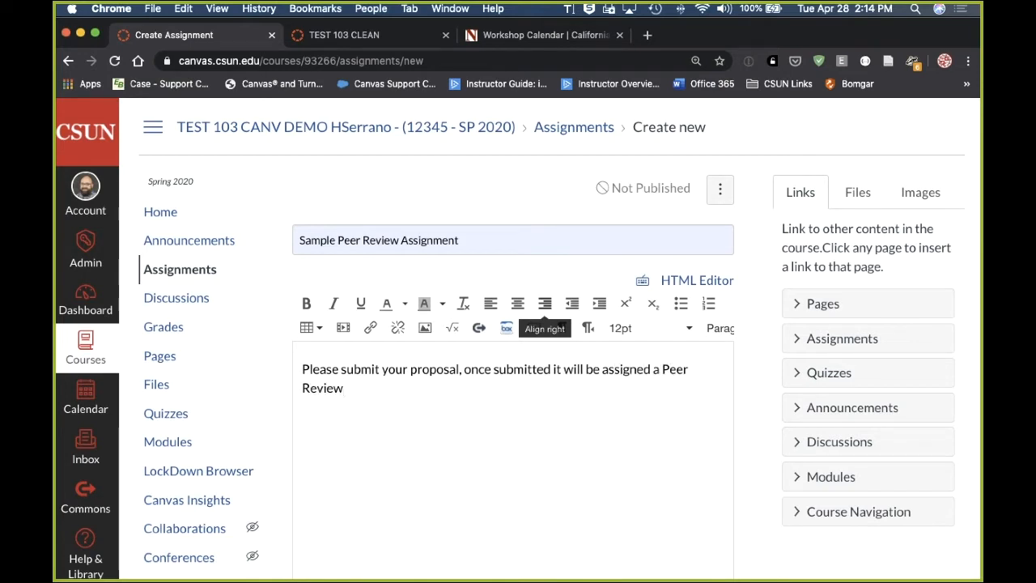
pyautogui.write('er')
pyautogui.write(' and your w')
pyautogui.press('BackSpace')
pyautogui.press('BackSpace')
pyautogui.press('BackSpace')
pyautogui.write('wil')
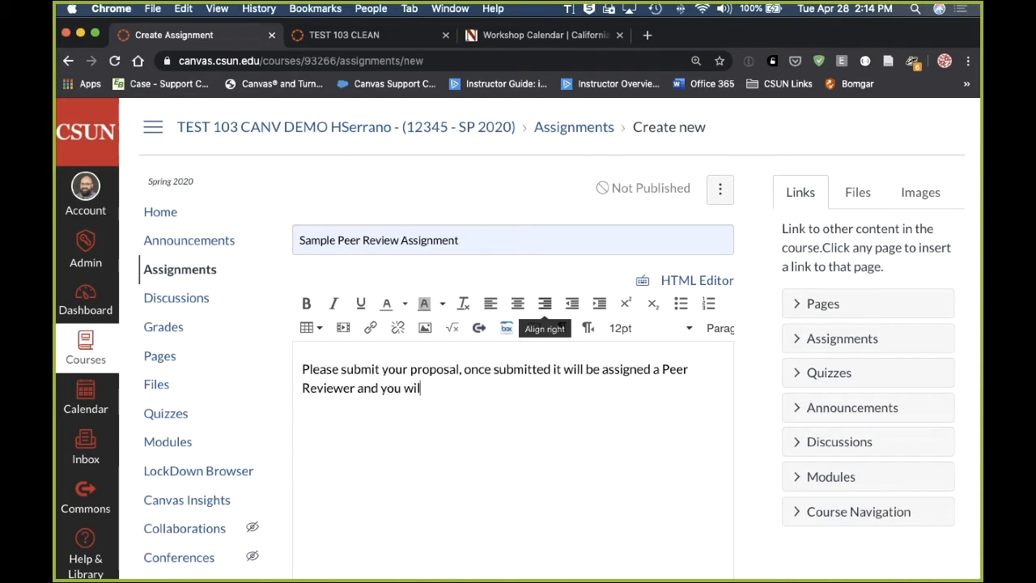
pyautogui.write('l get feedback from them.')
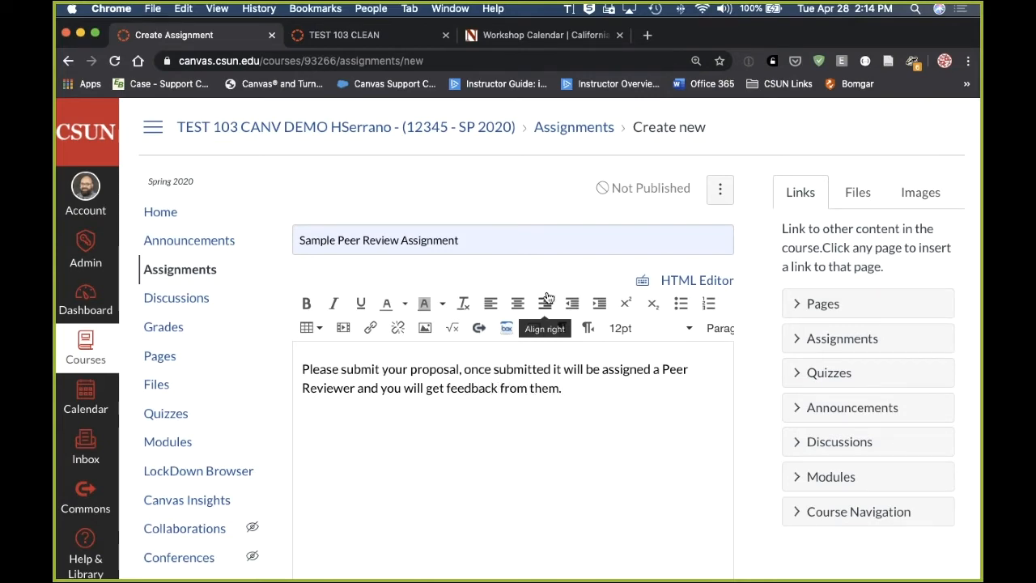
# Set the assignment's points to 25.
pyautogui.scroll(-10, 451, 389)
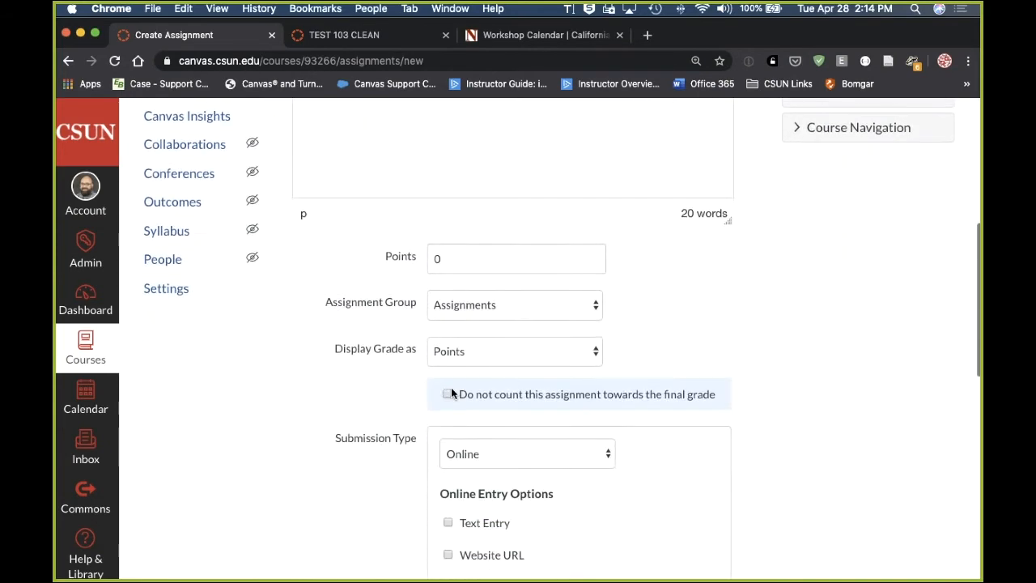
pyautogui.click(459, 244)
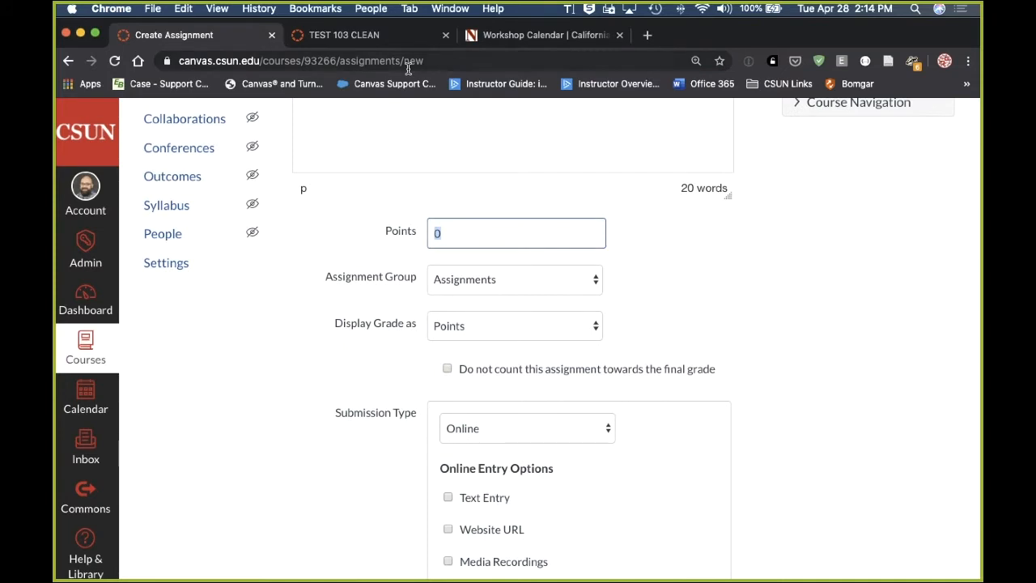
pyautogui.write('25')
# Allow File Uploads for the online submission and enable Restrict Upload File Types.
pyautogui.scroll(-4, 379, 131)
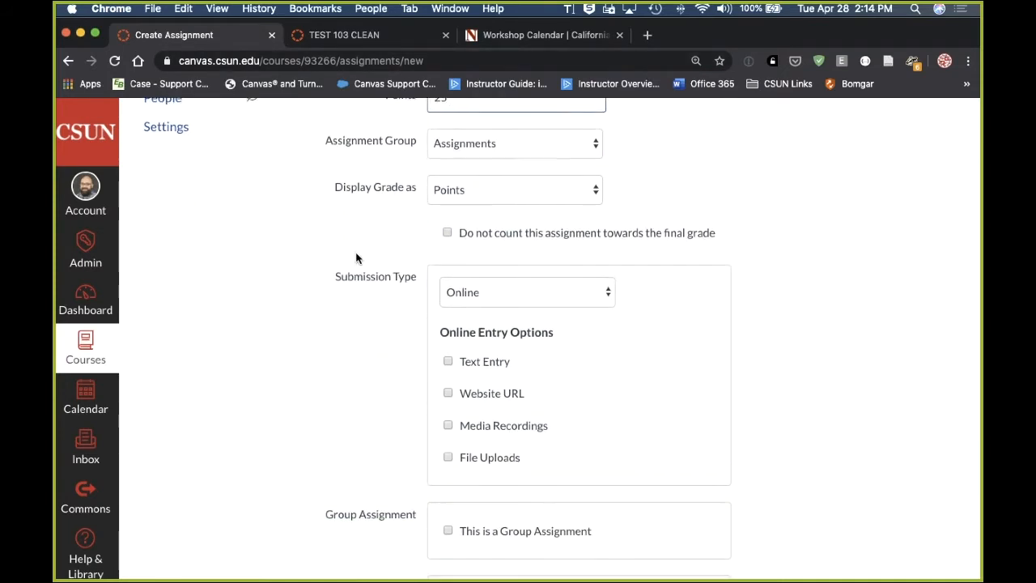
pyautogui.scroll(-2, 485, 227)
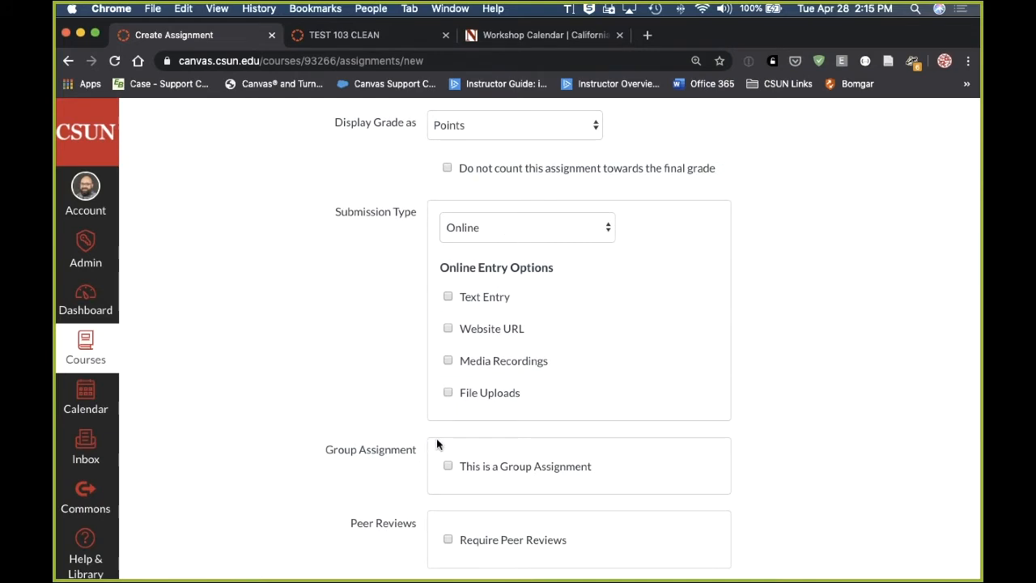
pyautogui.click(450, 394)
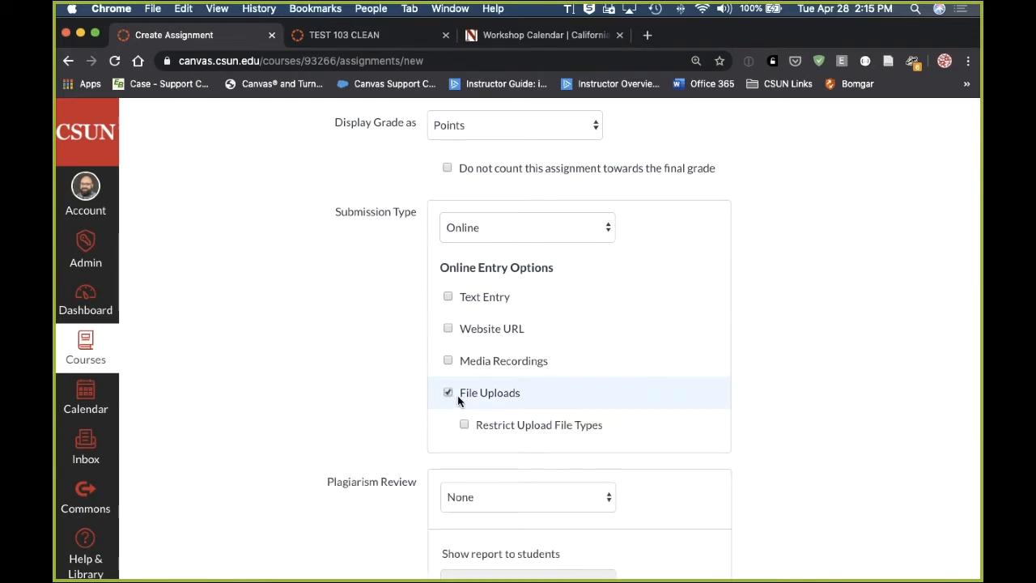
pyautogui.scroll(-2, 458, 401)
pyautogui.click(463, 362)
# Limit the assignment's allowed upload file extensions to .doc, .docx, .pdf.
pyautogui.click(524, 394)
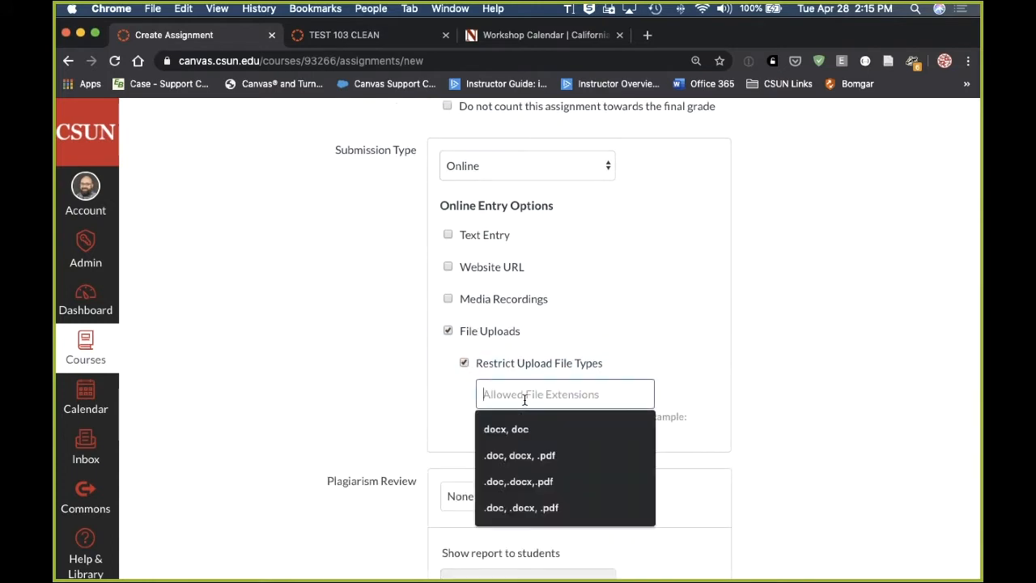
pyautogui.write('d')
pyautogui.press('BackSpace')
pyautogui.write('/doc')
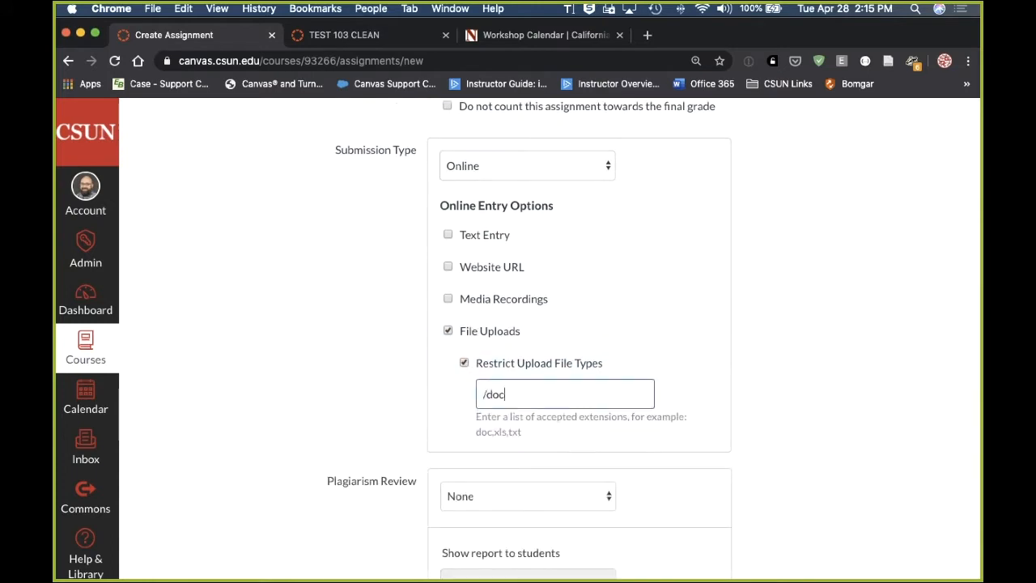
pyautogui.press('BackSpace')
pyautogui.write('/doc')
pyautogui.press('BackSpace')
pyautogui.press('BackSpace')
pyautogui.press('BackSpace')
pyautogui.press('BackSpace')
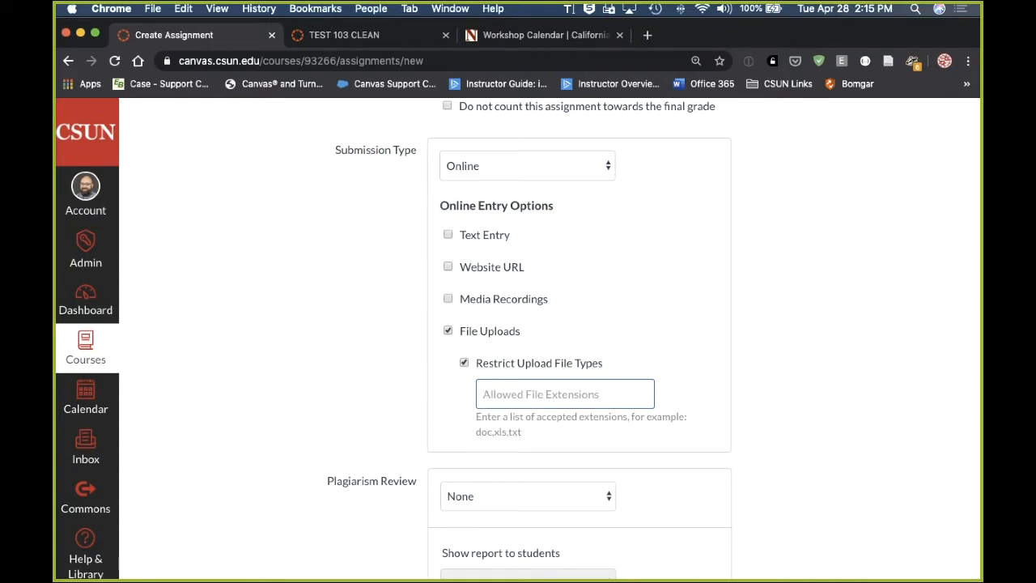
pyautogui.write('.')
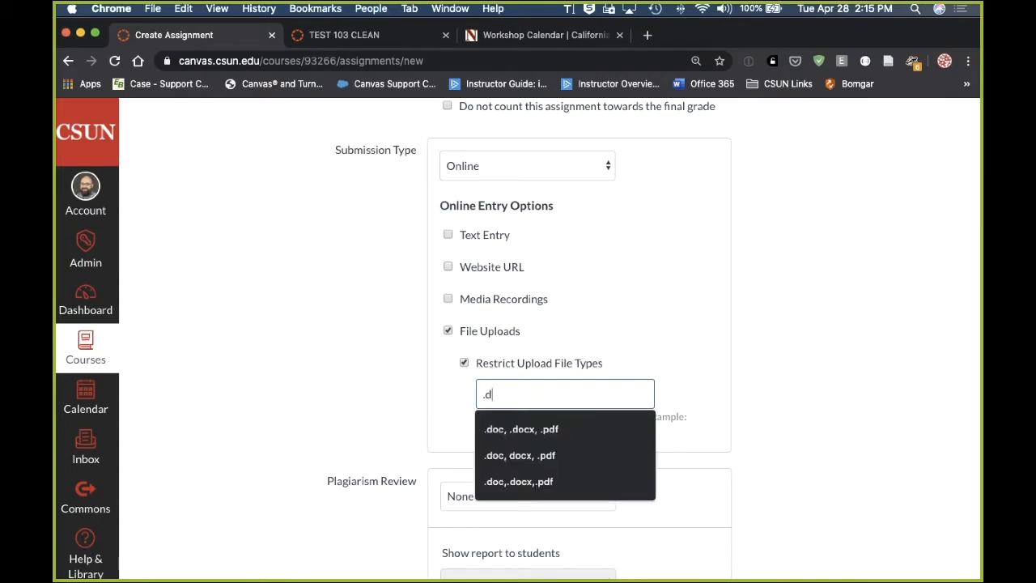
pyautogui.write('d')
pyautogui.press('Down')
pyautogui.press('Return')
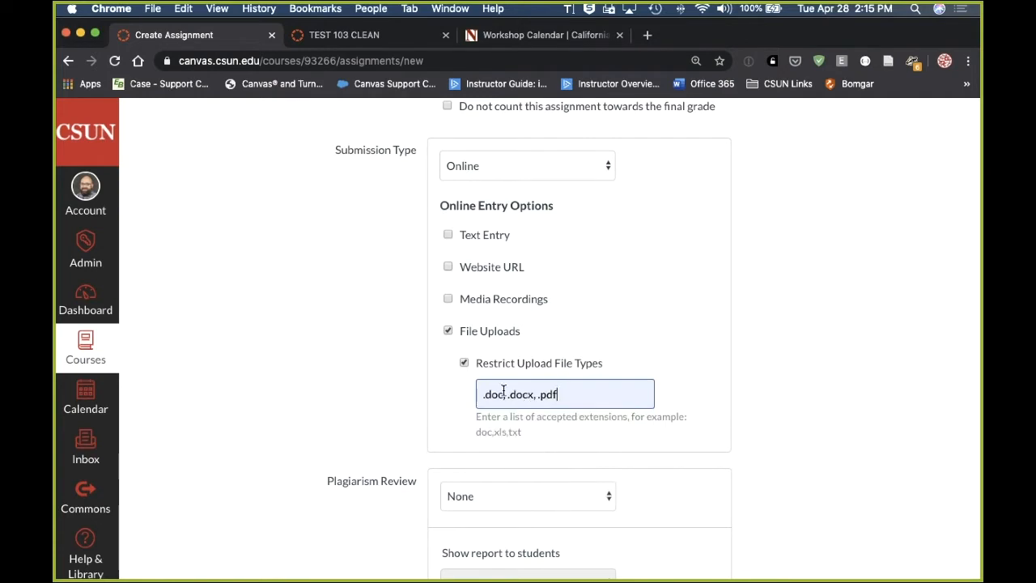
# Require peer reviews for the assignment and have them assigned automatically.
pyautogui.scroll(-2, 575, 407)
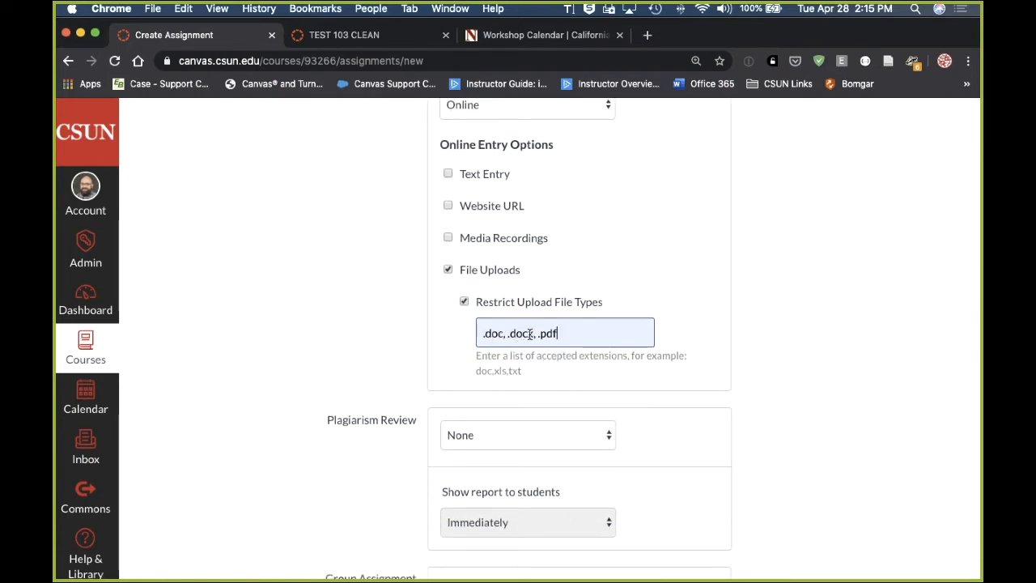
pyautogui.scroll(-2, 600, 331)
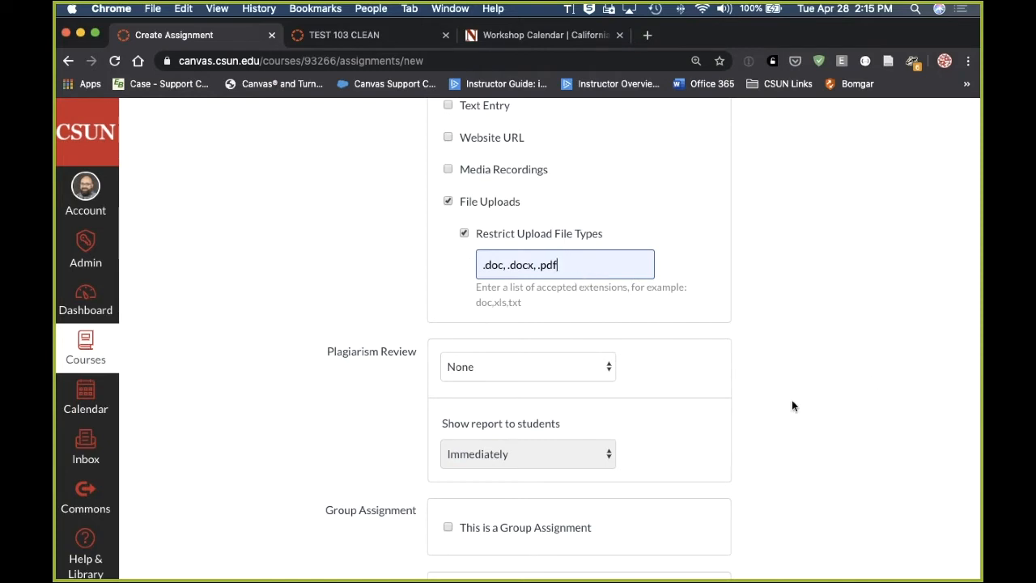
pyautogui.scroll(-2, 777, 388)
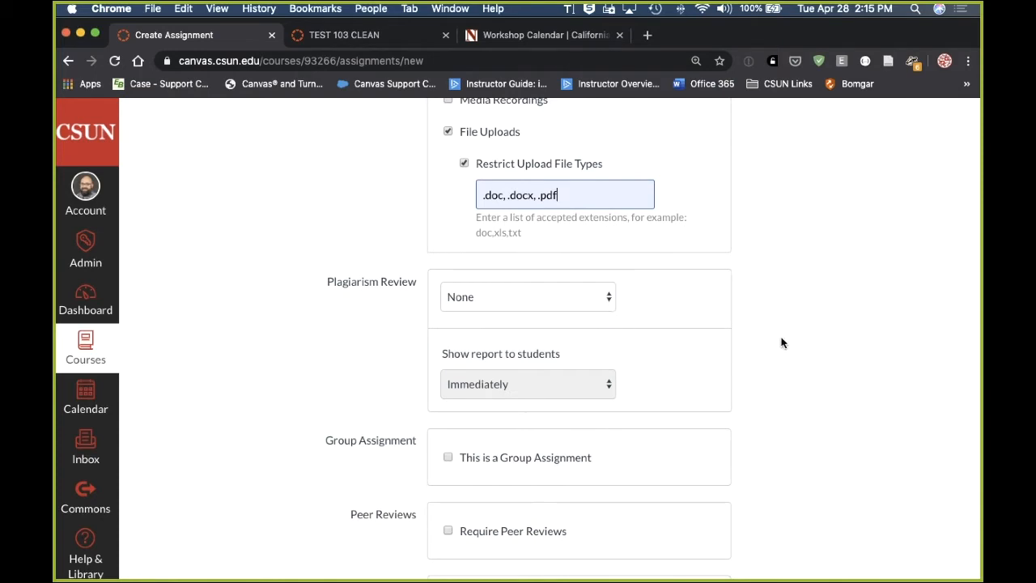
pyautogui.scroll(-2, 858, 416)
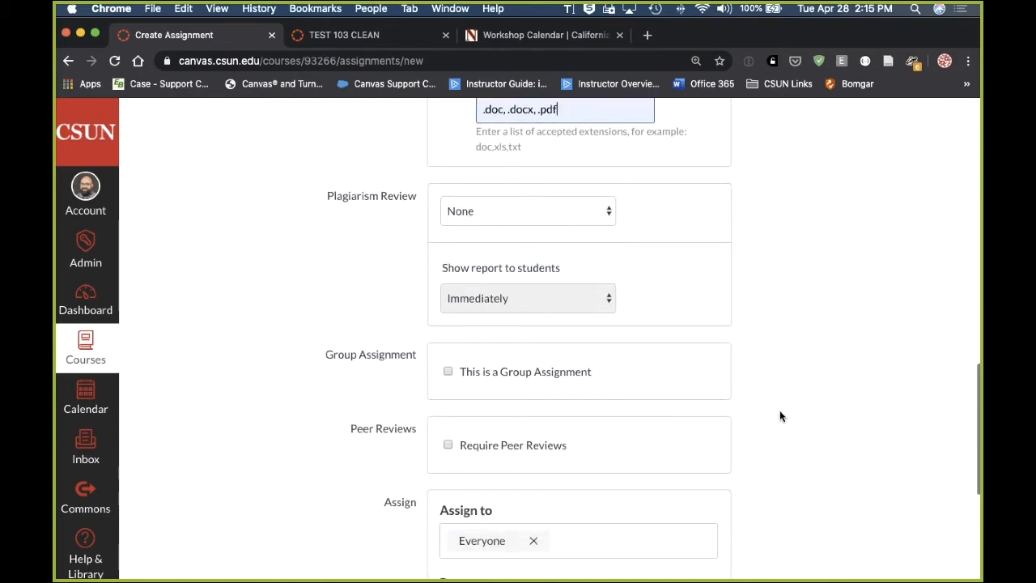
pyautogui.scroll(-2, 761, 413)
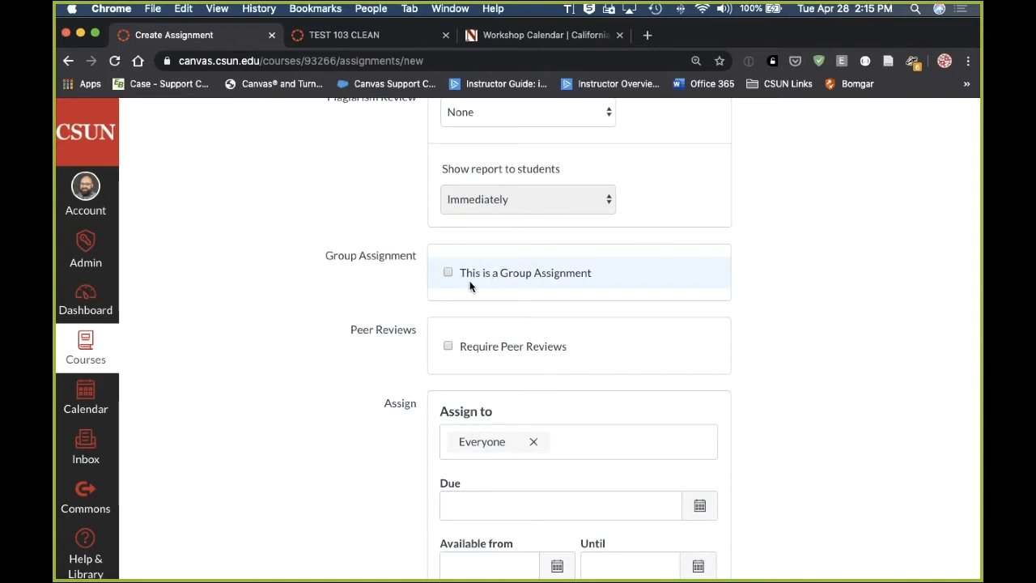
pyautogui.click(449, 347)
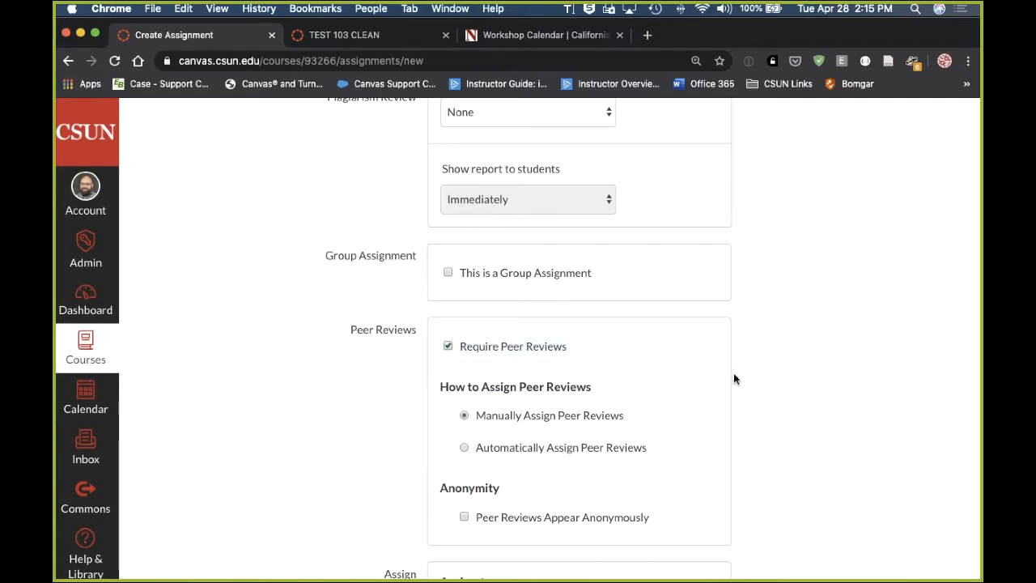
pyautogui.scroll(-3, 737, 397)
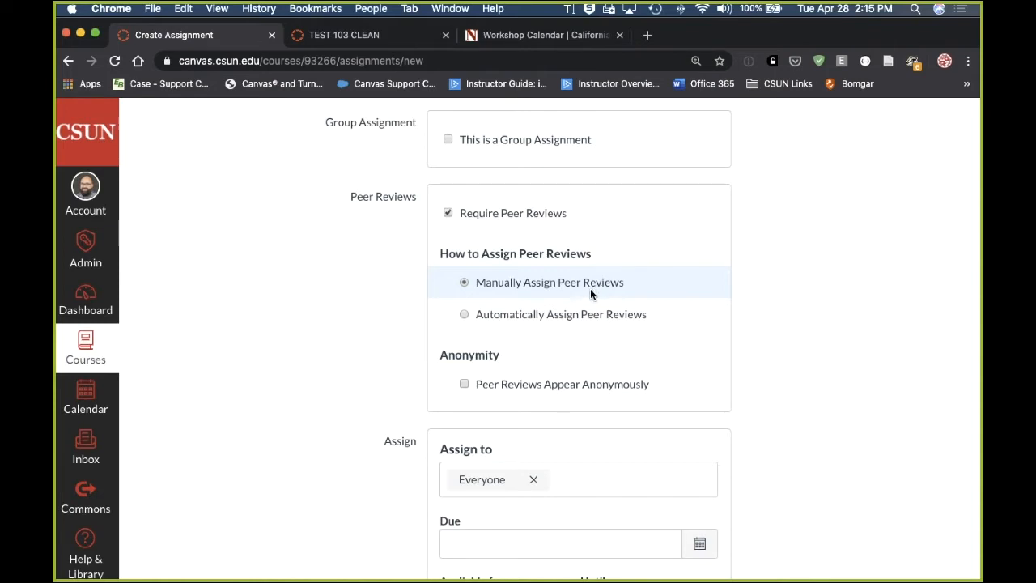
pyautogui.click(548, 314)
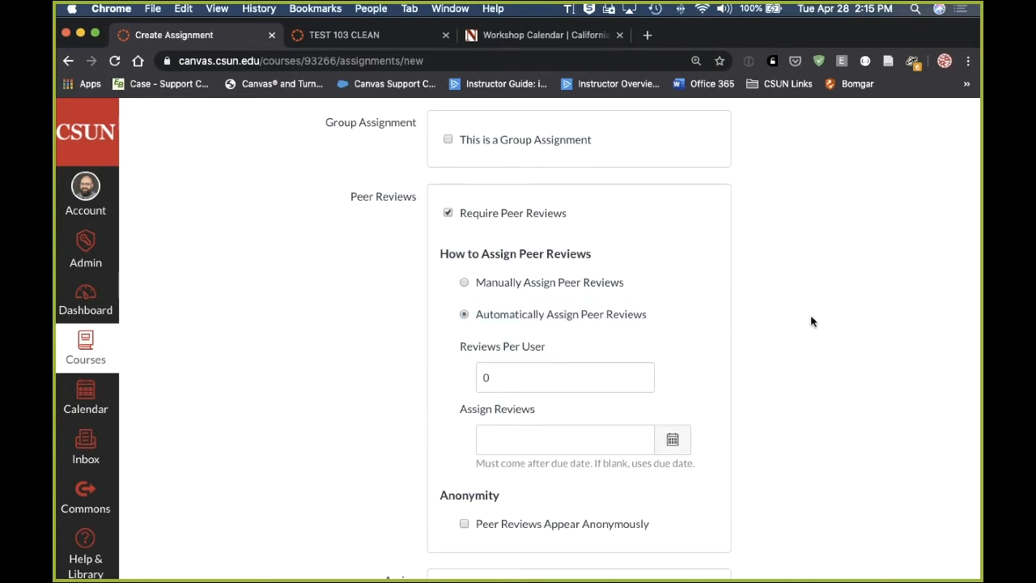
# Set the number of peer reviews per user to 2.
pyautogui.scroll(-3, 790, 341)
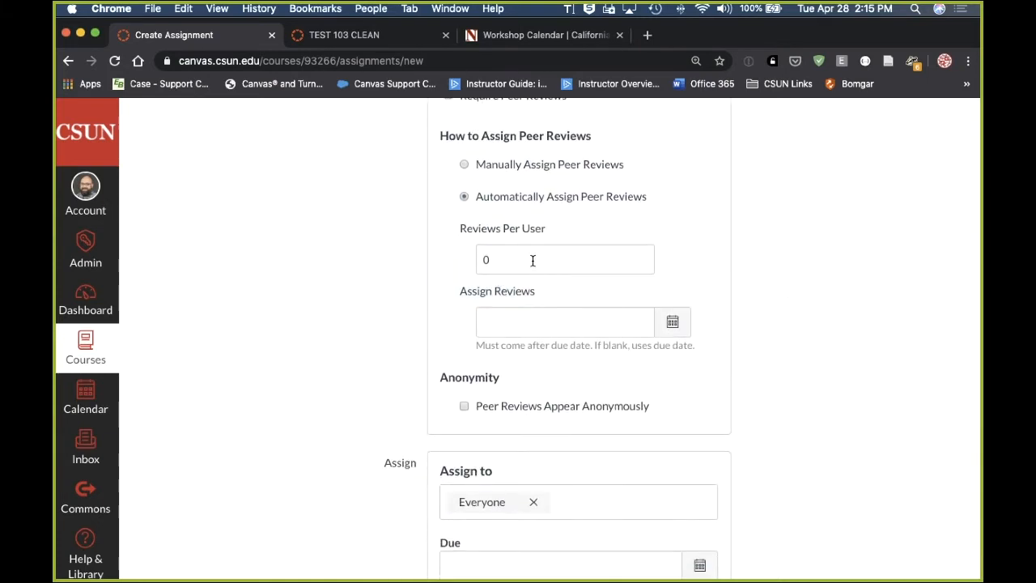
pyautogui.moveTo(532, 259); pyautogui.dragTo(321, 259)
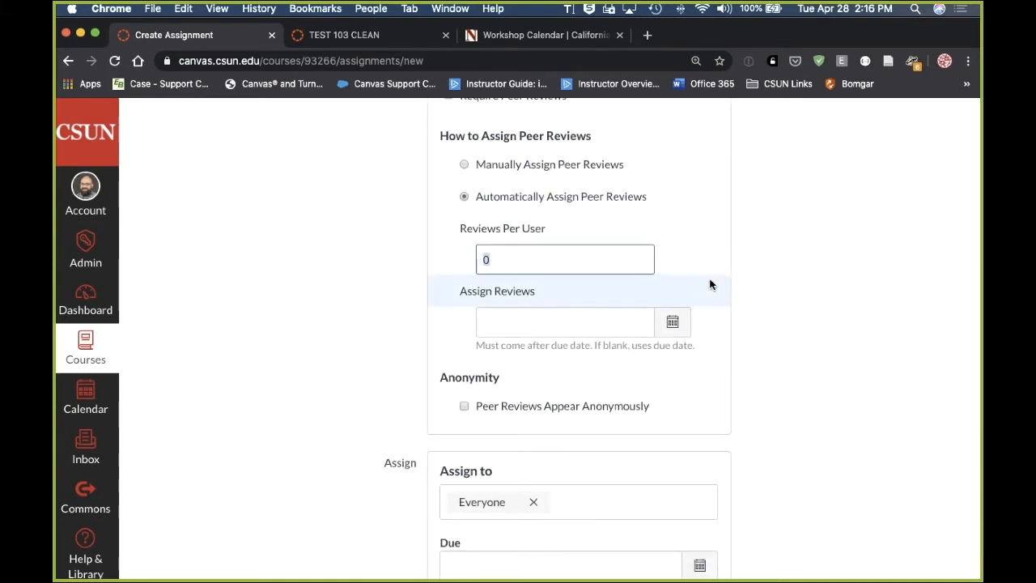
pyautogui.write('2')
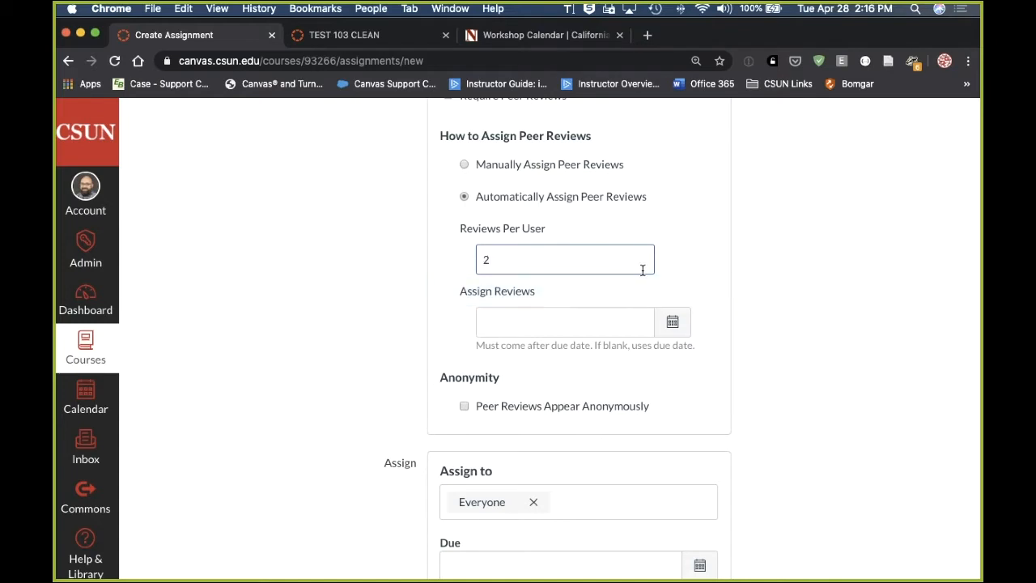
# Set the assignment's due date for everyone to April 28, 2020 at 11:59pm.
pyautogui.scroll(-1, 506, 278)
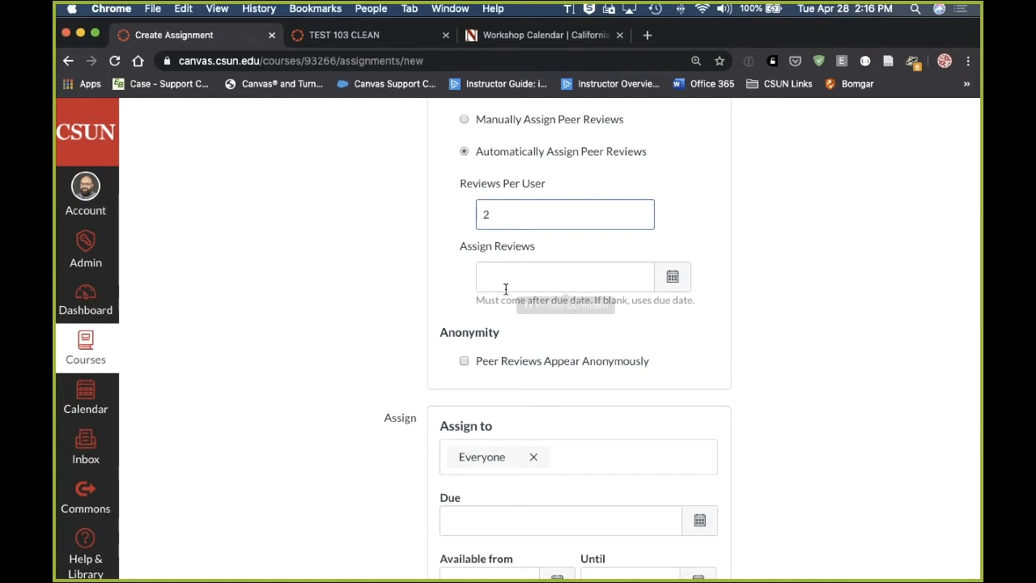
pyautogui.scroll(-1, 574, 265)
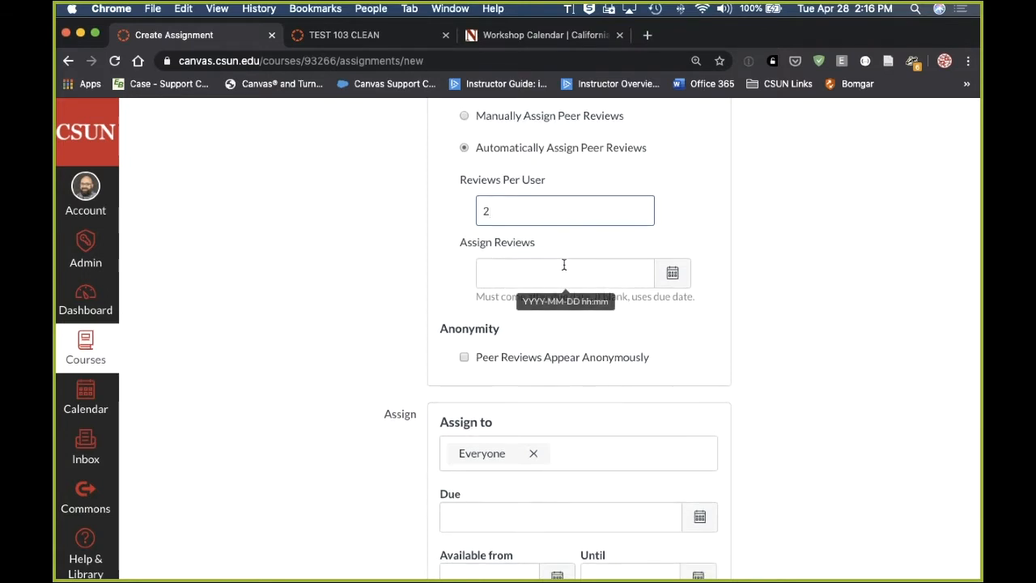
pyautogui.scroll(-2, 344, 315)
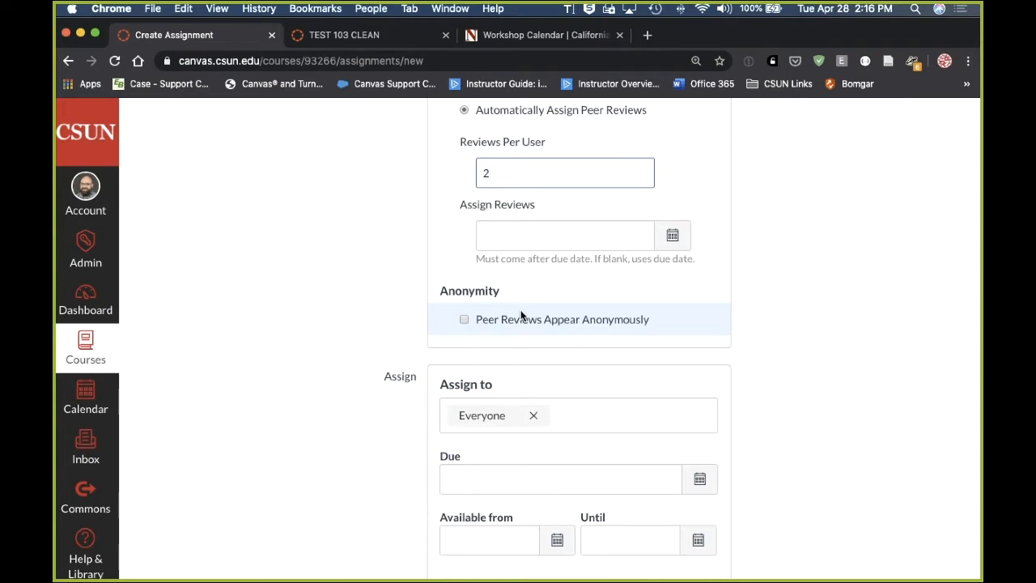
pyautogui.scroll(-1, 520, 316)
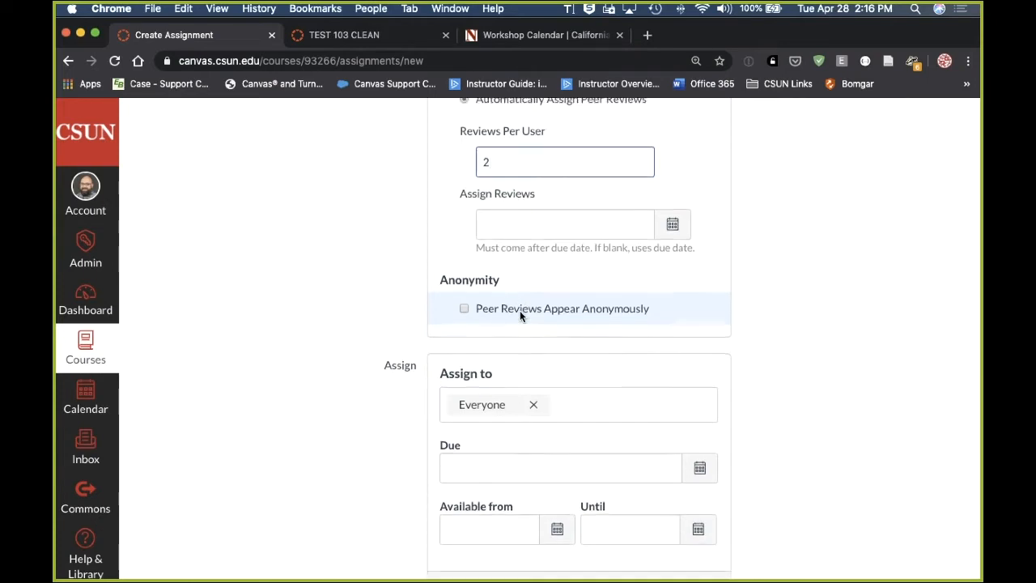
pyautogui.scroll(-5, 519, 310)
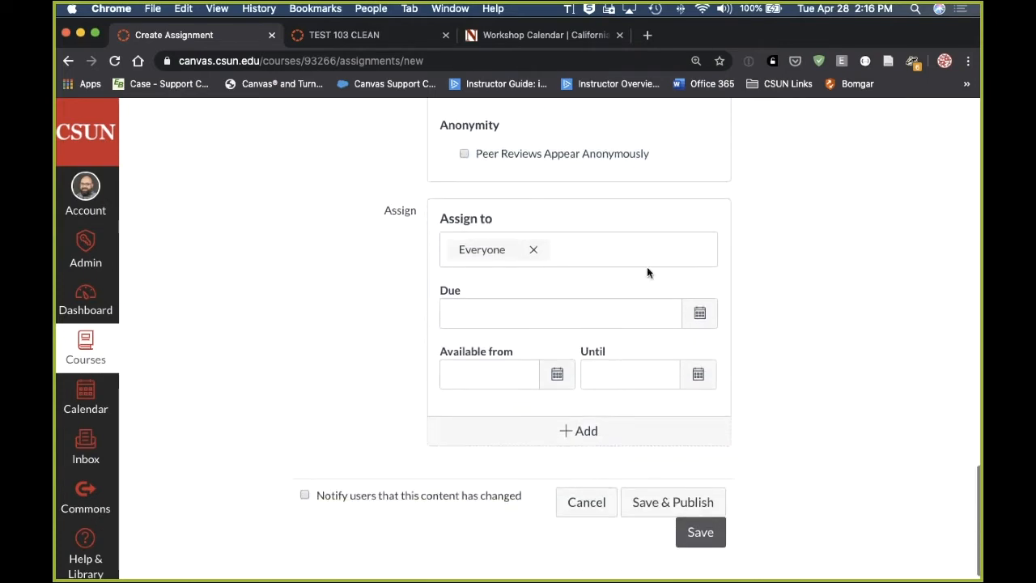
pyautogui.click(700, 313)
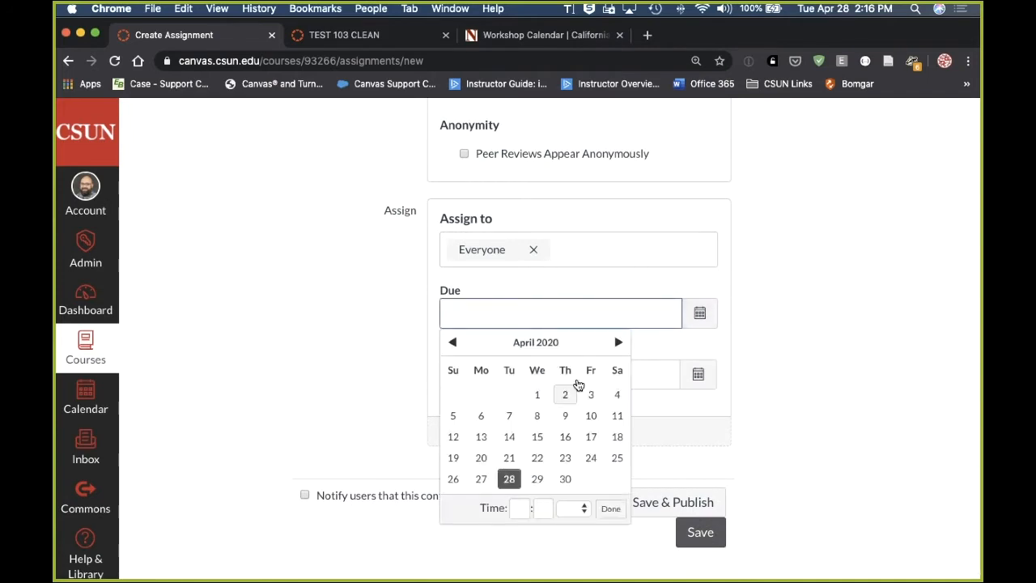
pyautogui.click(509, 479)
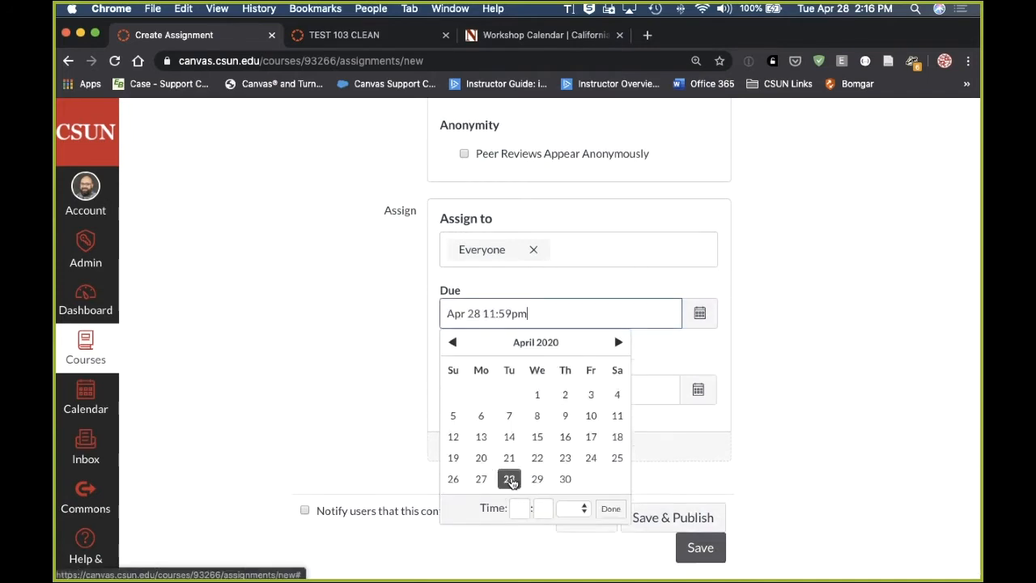
pyautogui.click(852, 391)
# Make the assignment available from April 28 at 12am until April 28 at 11:59pm, and save and publish it.
pyautogui.click(557, 395)
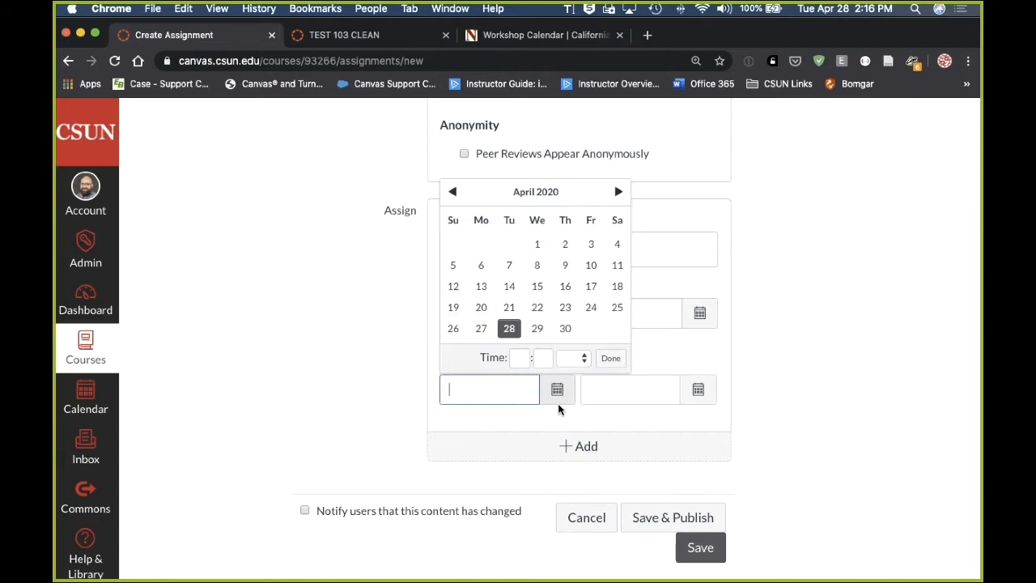
pyautogui.click(509, 328)
pyautogui.click(697, 389)
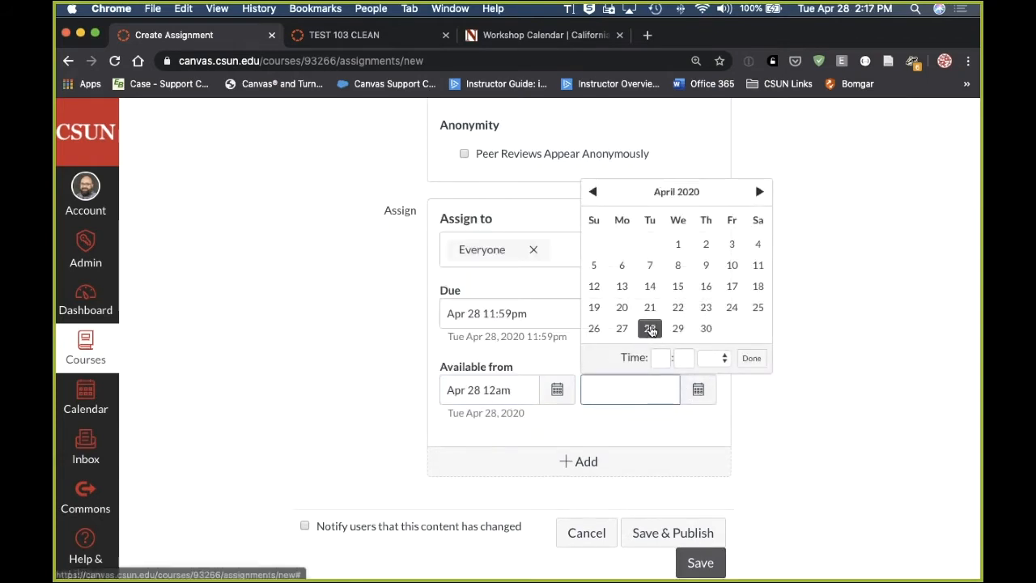
pyautogui.click(650, 328)
pyautogui.click(858, 466)
pyautogui.scroll(-1, 736, 408)
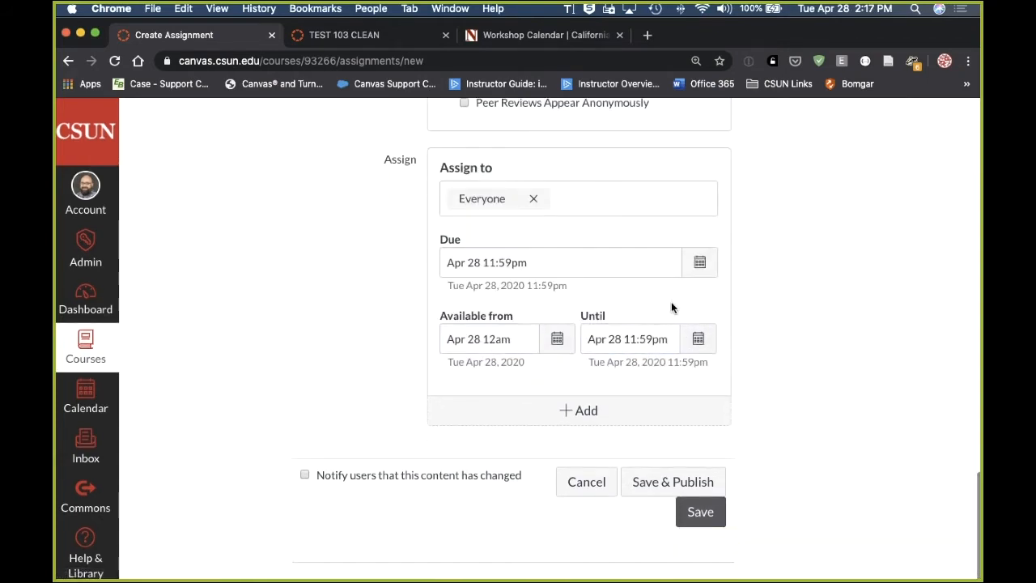
pyautogui.click(698, 484)
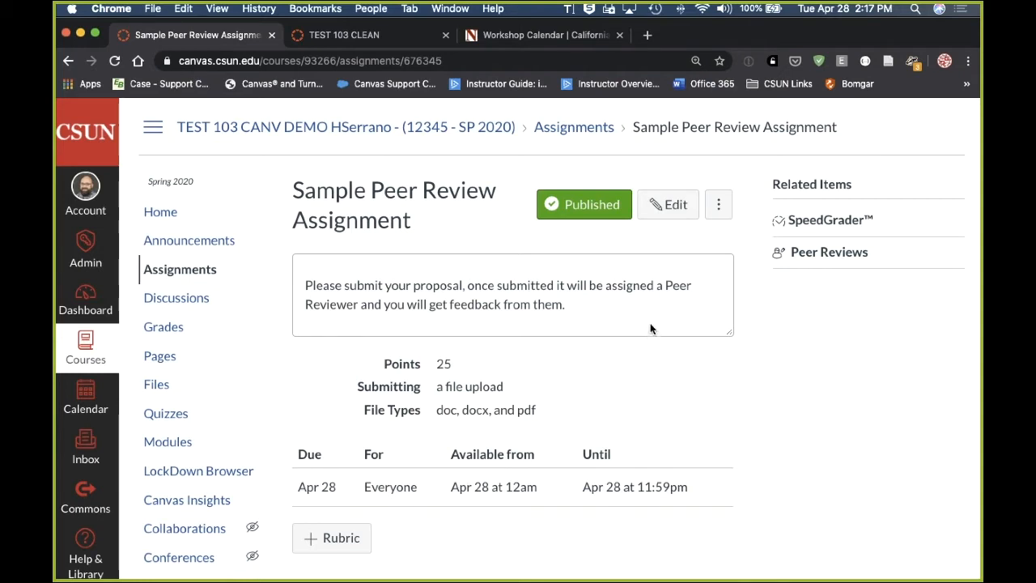
# Switch to the student's Canvas session in Opera, reload the Dashboard and open the TEST 103 CANV DEMO course.
pyautogui.moveTo(584, 580)
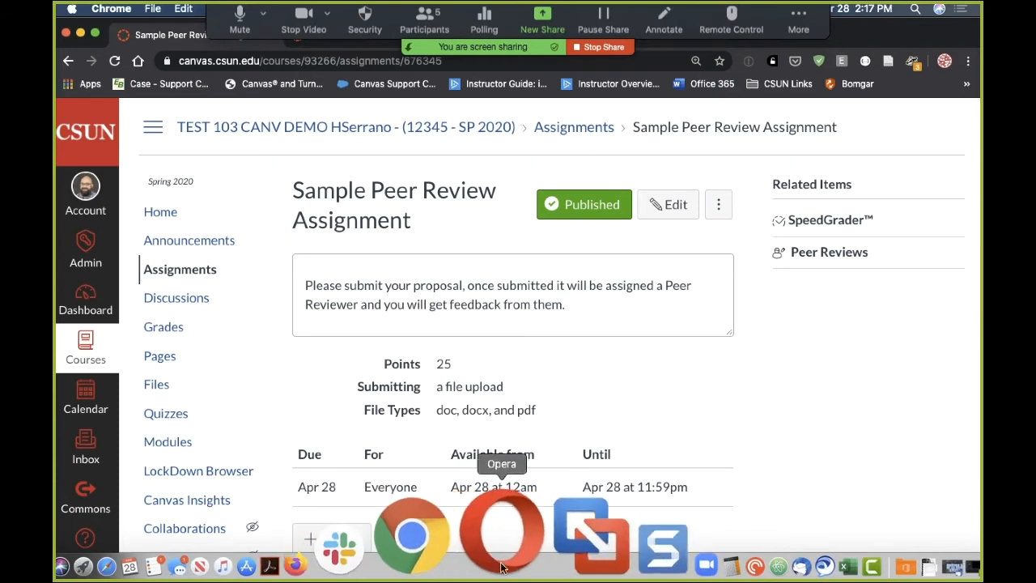
pyautogui.click(500, 534)
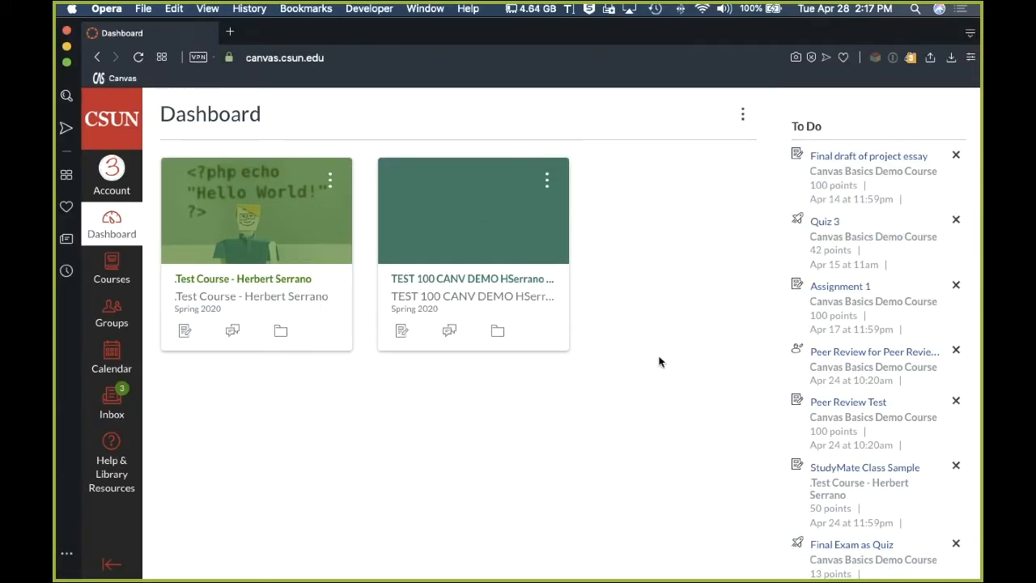
pyautogui.click(115, 233)
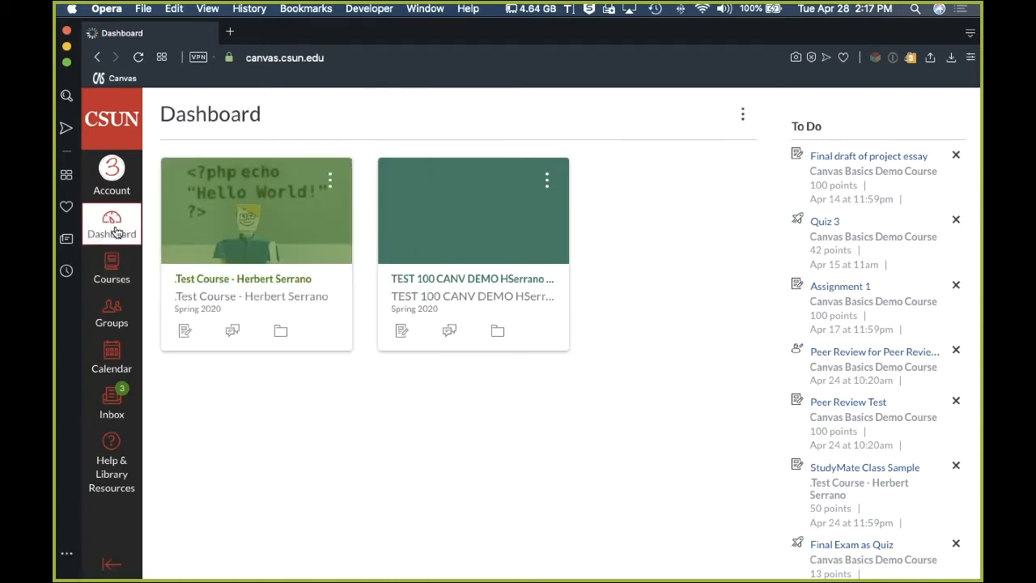
pyautogui.scroll(-1, 272, 398)
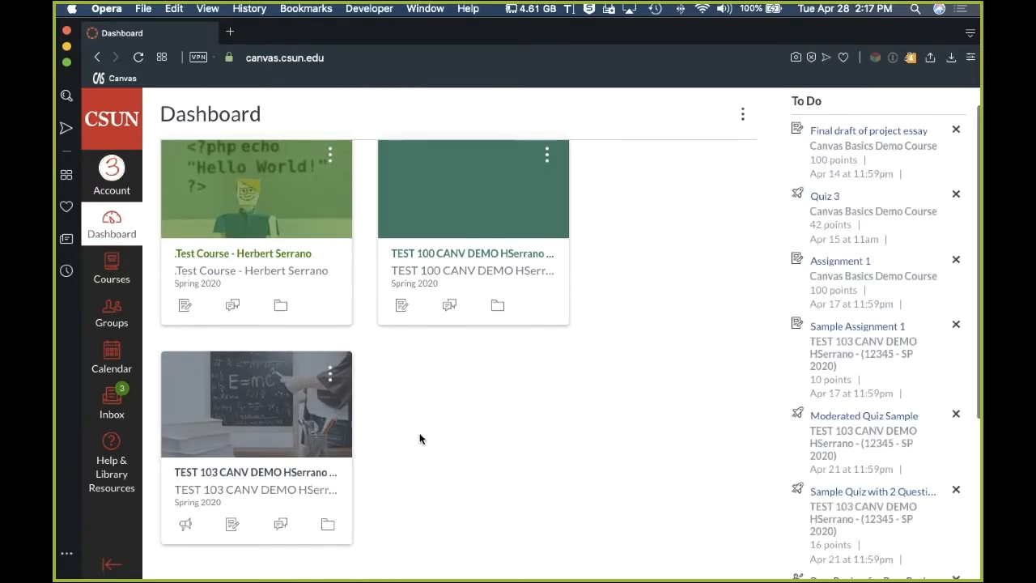
pyautogui.click(289, 495)
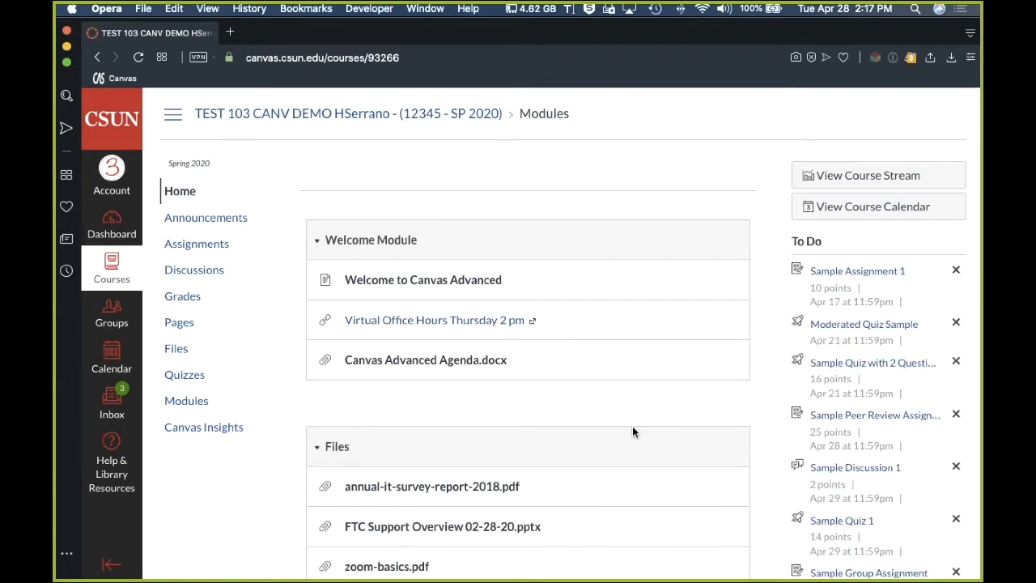
# Open the Sample Peer Review Assignment from the course's To Do list.
pyautogui.scroll(-1, 633, 431)
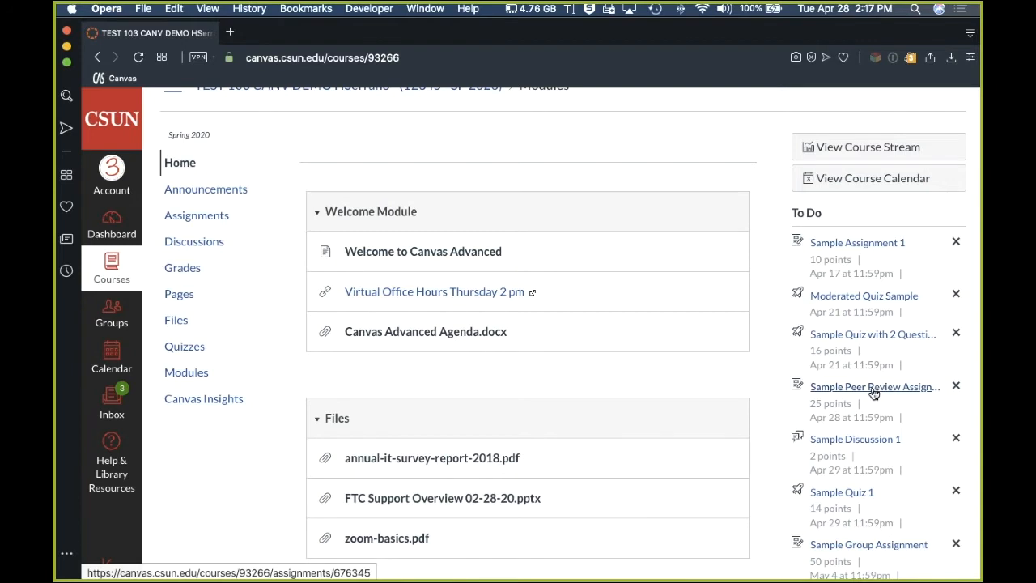
pyautogui.scroll(1, 874, 393)
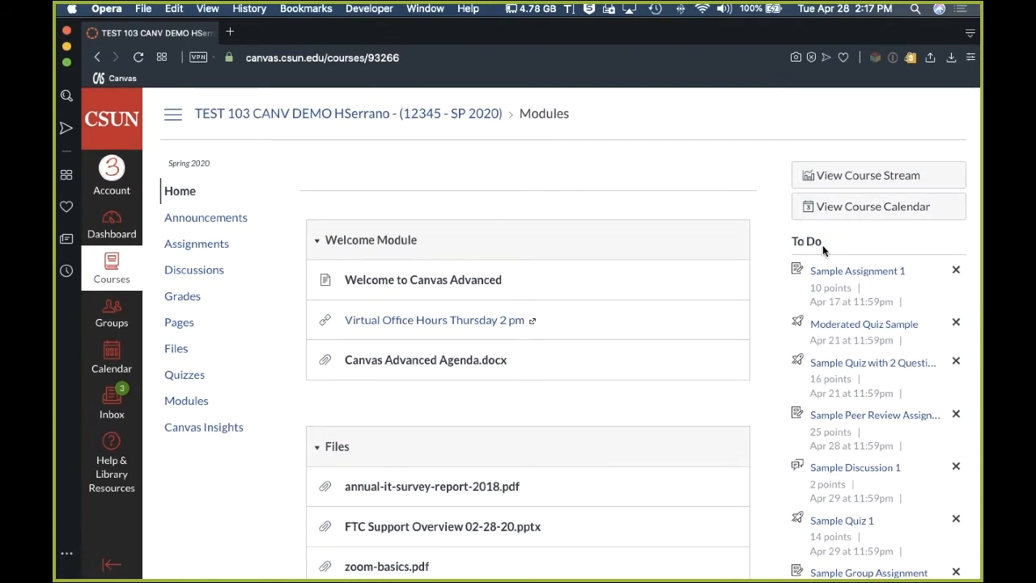
pyautogui.click(875, 420)
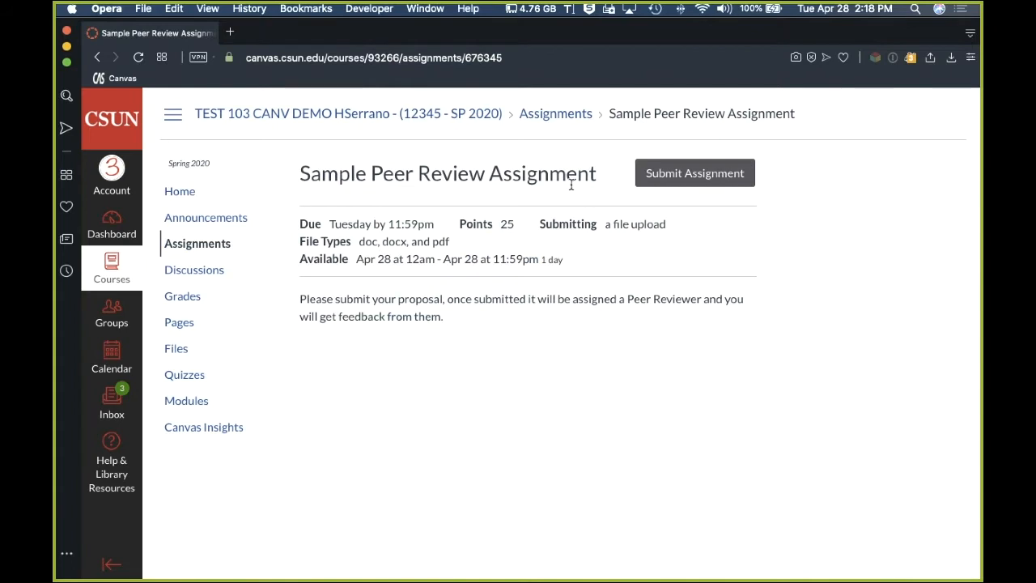
# Submit the Test 03 Peer Submission Word document to the assignment and check its assigned peer reviews.
pyautogui.click(695, 173)
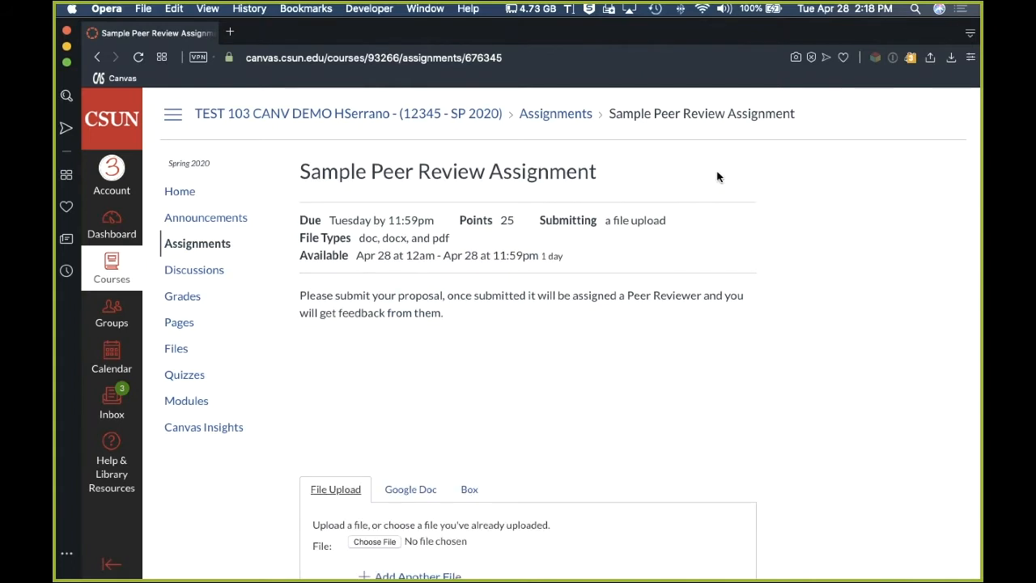
pyautogui.scroll(-3, 566, 307)
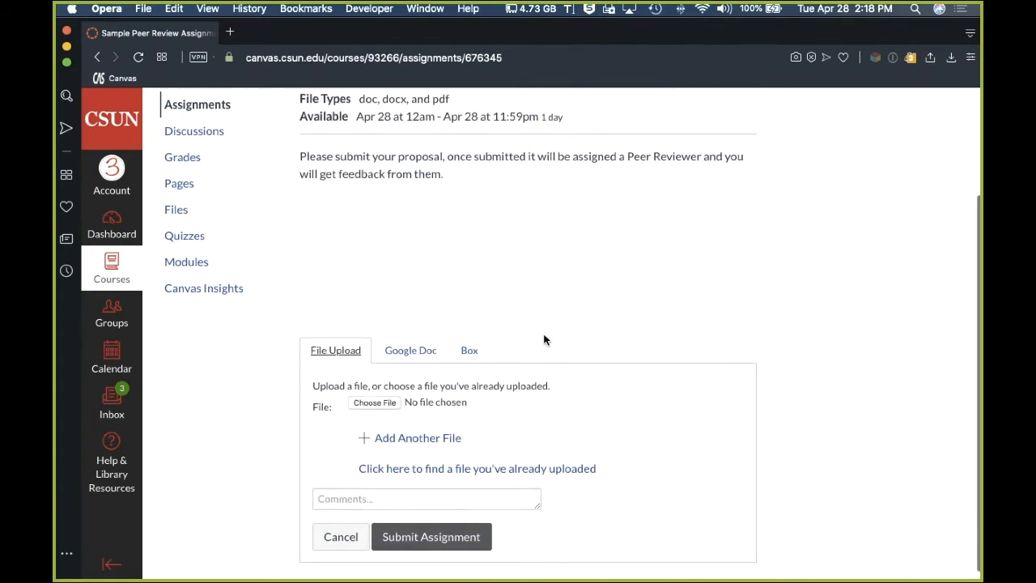
pyautogui.click(386, 390)
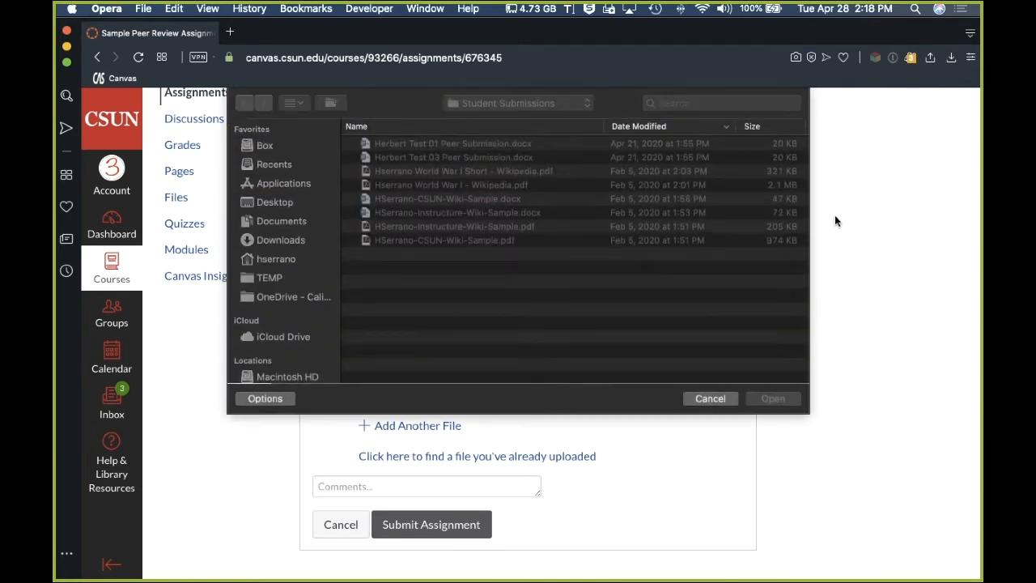
pyautogui.doubleClick(468, 157)
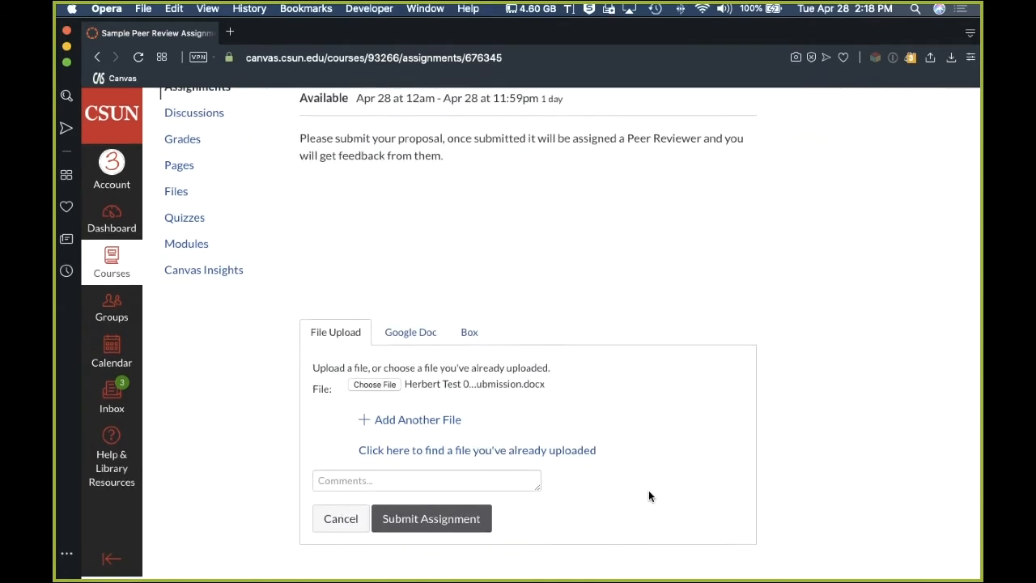
pyautogui.click(416, 525)
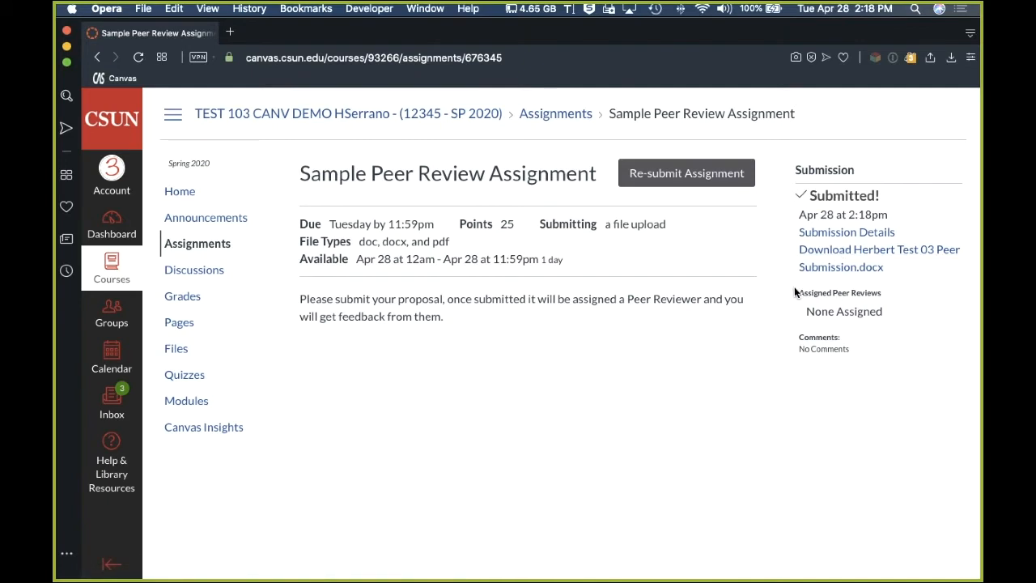
pyautogui.moveTo(810, 293); pyautogui.dragTo(880, 294)
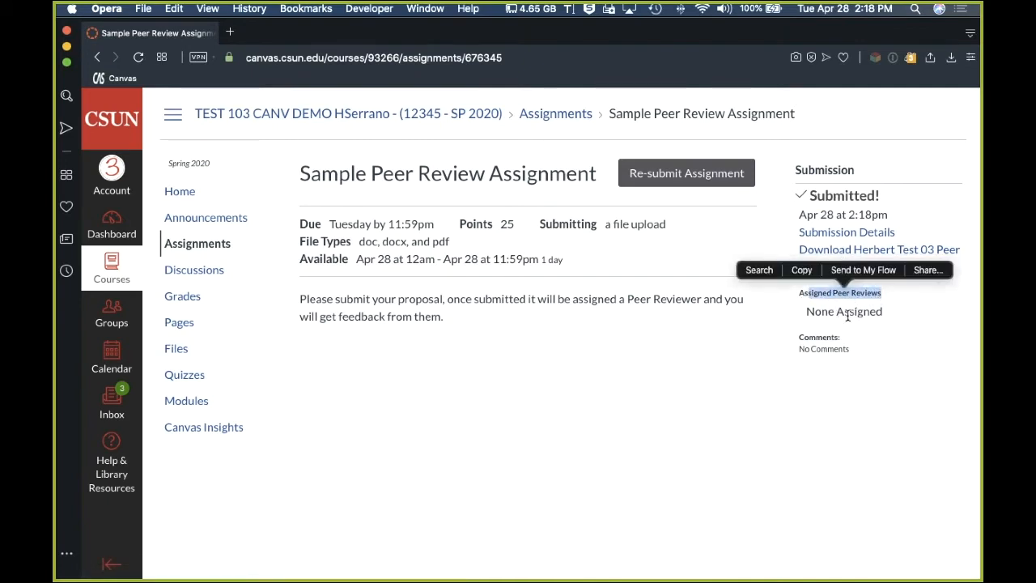
pyautogui.click(859, 313)
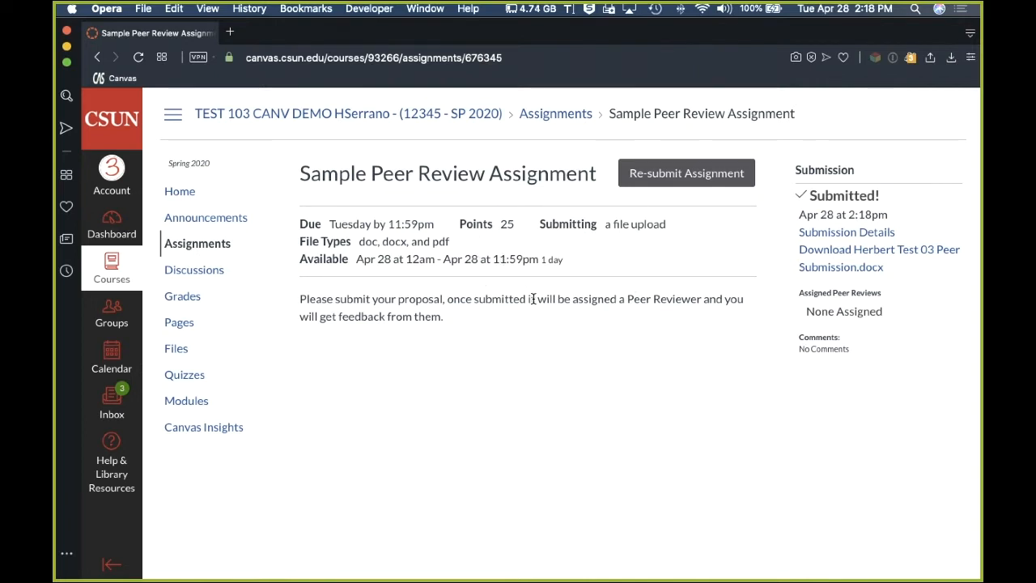
# Switch to the instructor's Canvas session in Chrome, reload the Sample Peer Review Assignment and open its Peer Reviews page.
pyautogui.moveTo(597, 578)
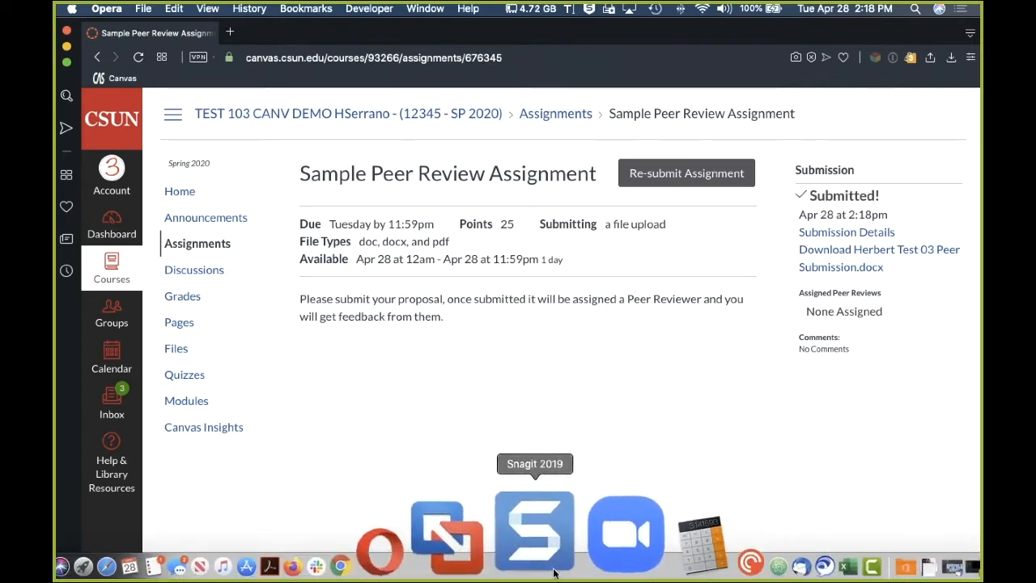
pyautogui.click(476, 544)
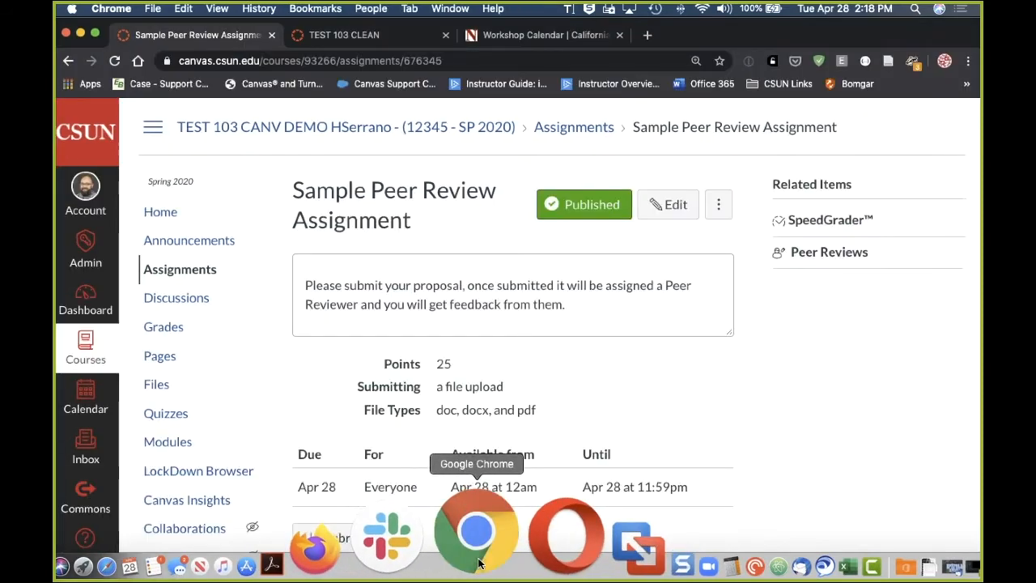
pyautogui.rightClick(762, 314)
pyautogui.click(784, 344)
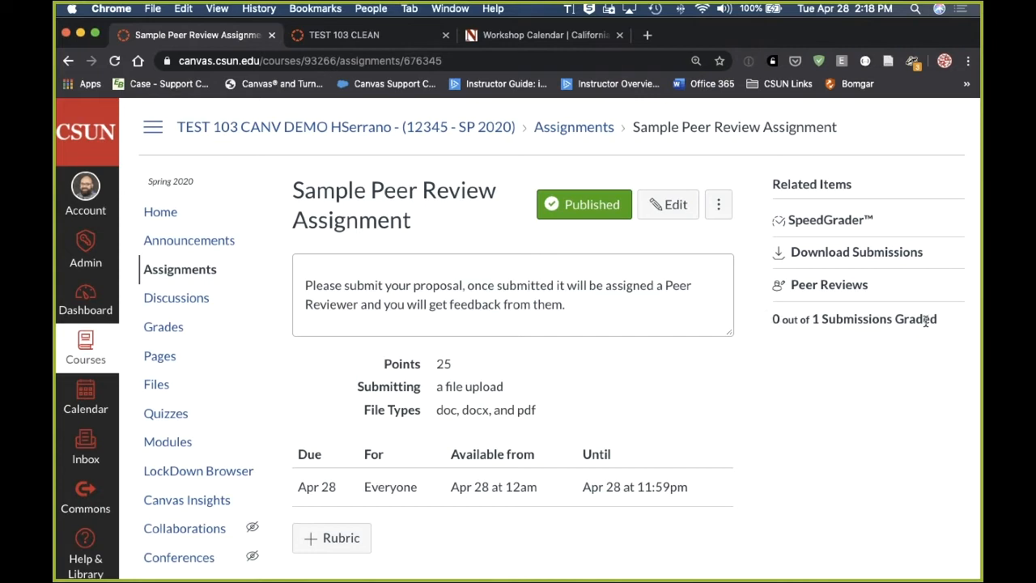
pyautogui.click(844, 288)
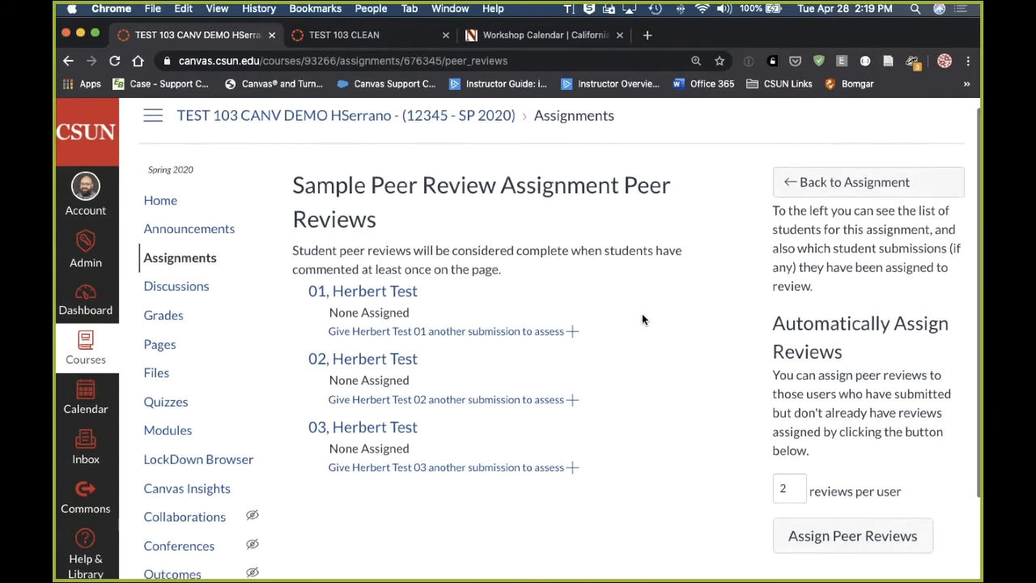
# Examine each student's peer review assignments and the options for automatically assigning reviews.
pyautogui.scroll(-1, 641, 318)
pyautogui.scroll(1, 642, 318)
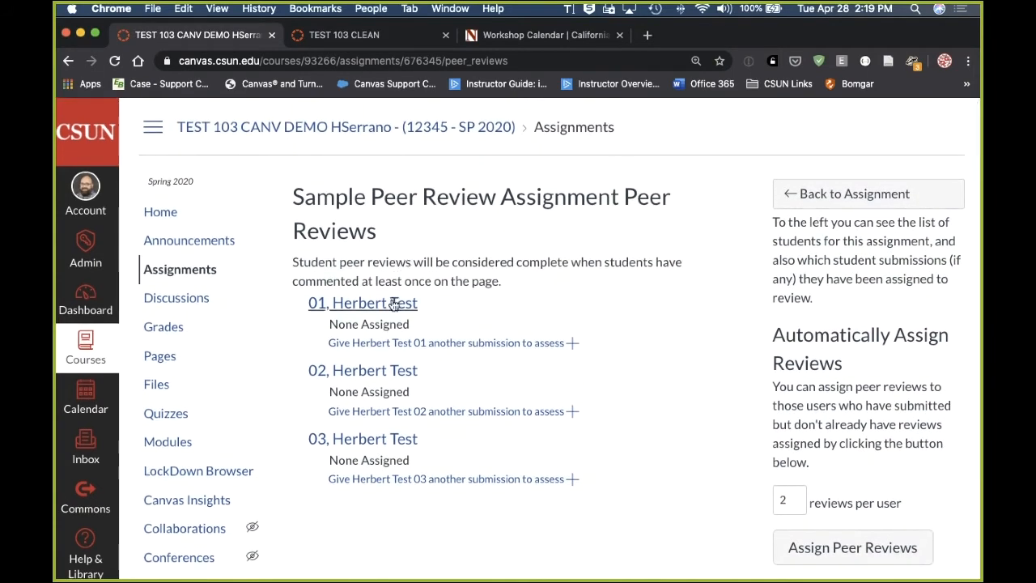
pyautogui.scroll(-4, 497, 389)
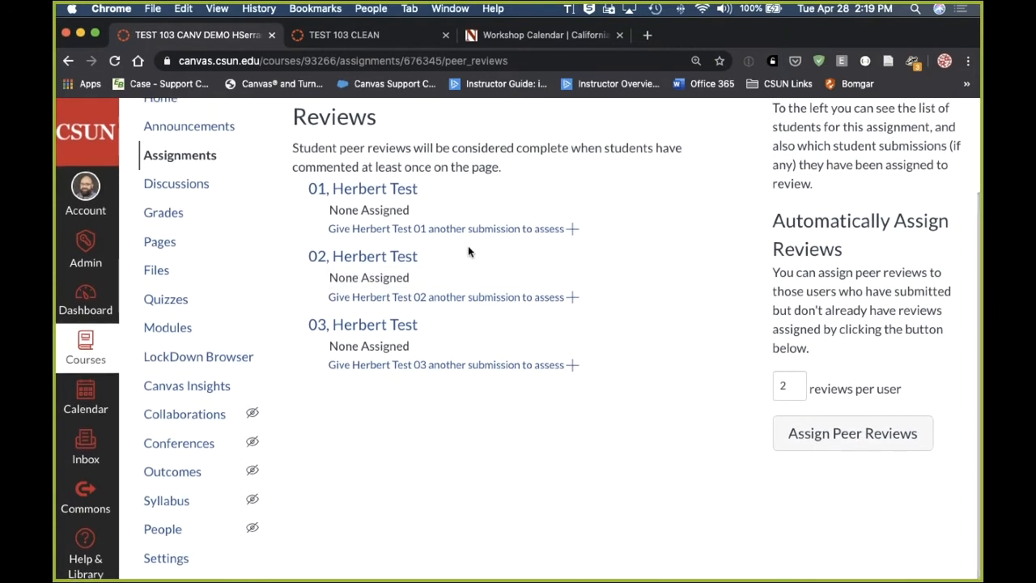
pyautogui.scroll(4, 467, 251)
pyautogui.scroll(-1, 467, 251)
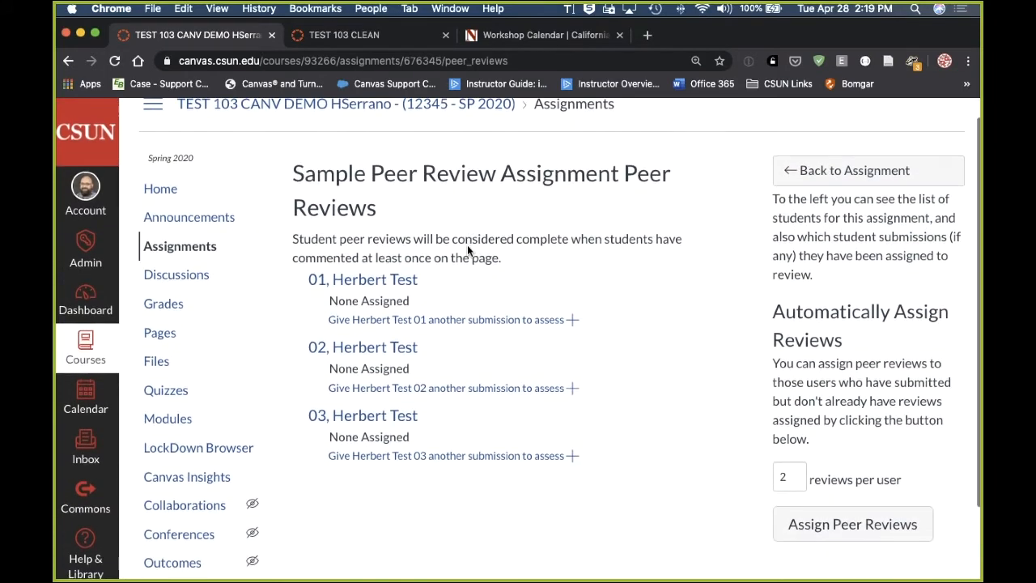
pyautogui.scroll(1, 468, 251)
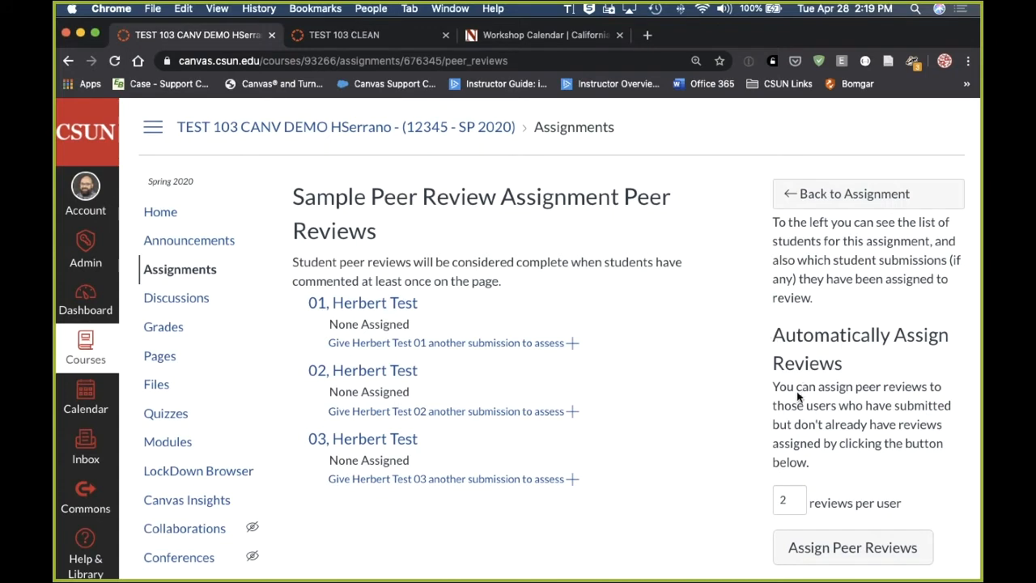
pyautogui.scroll(-1, 446, 292)
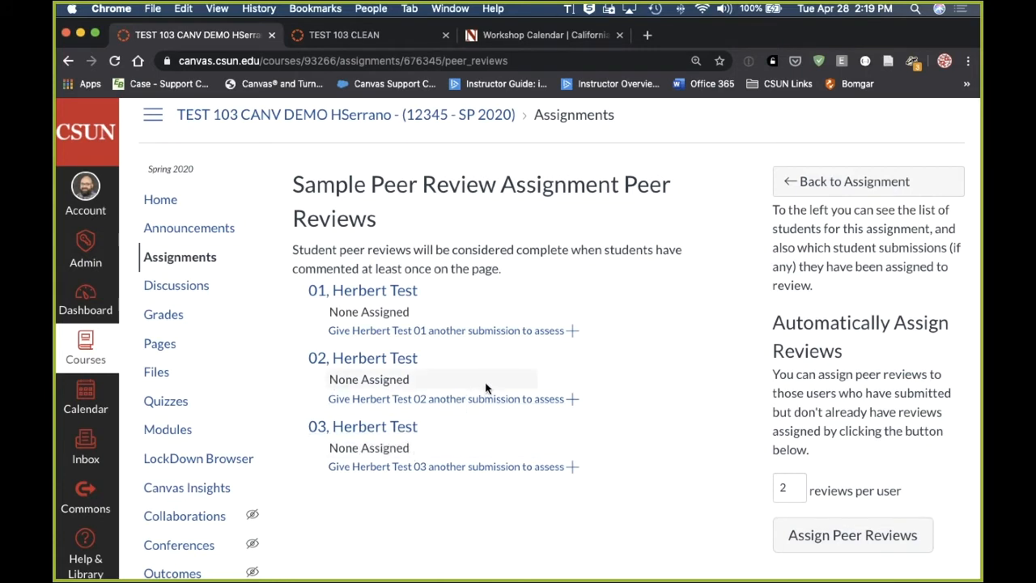
pyautogui.scroll(1, 486, 381)
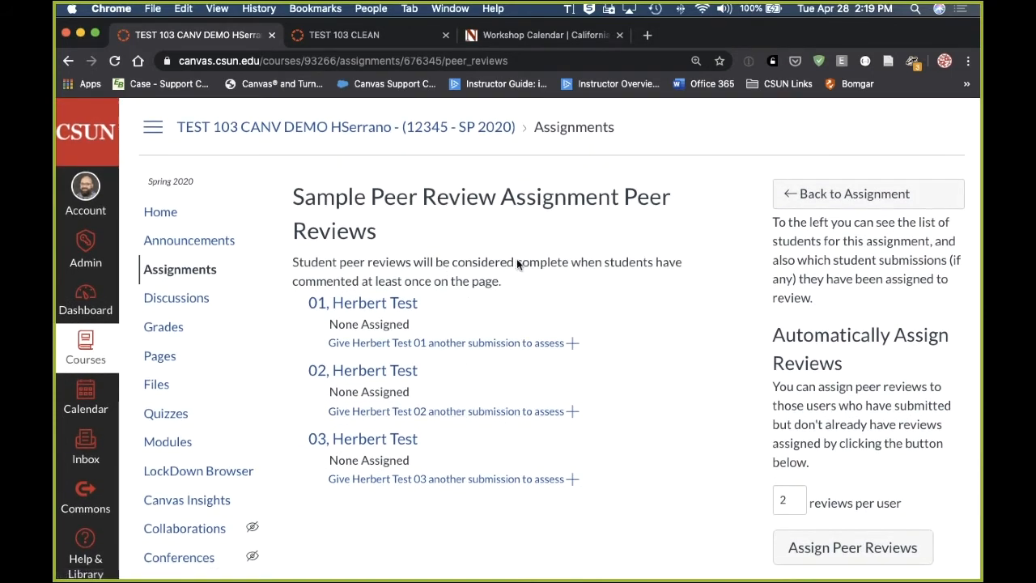
# Switch to student 01's Canvas session in Firefox, reload the Dashboard and open the Sample Peer Review Assignment in TEST 103 CANV DEMO.
pyautogui.moveTo(613, 562)
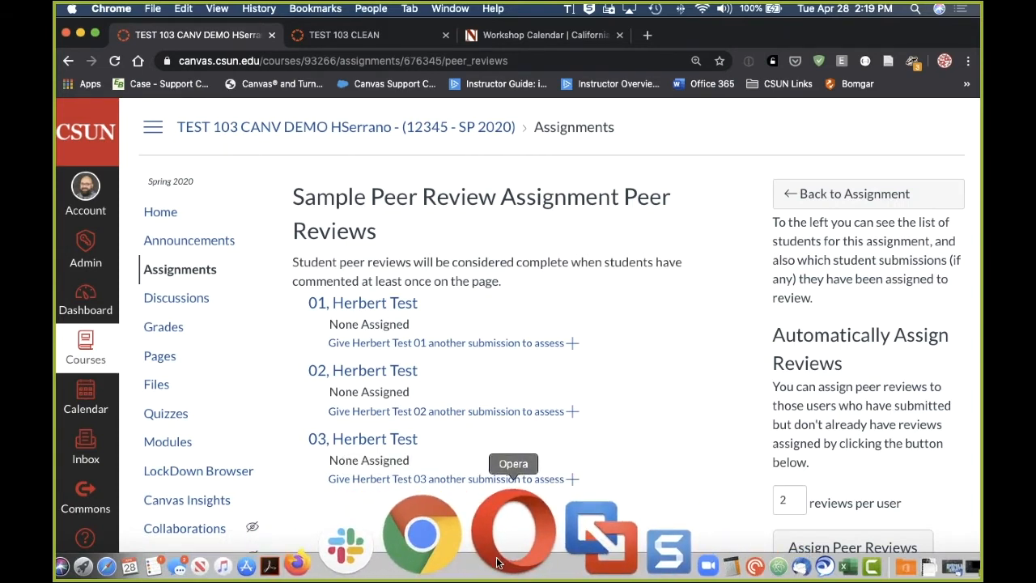
pyautogui.click(438, 563)
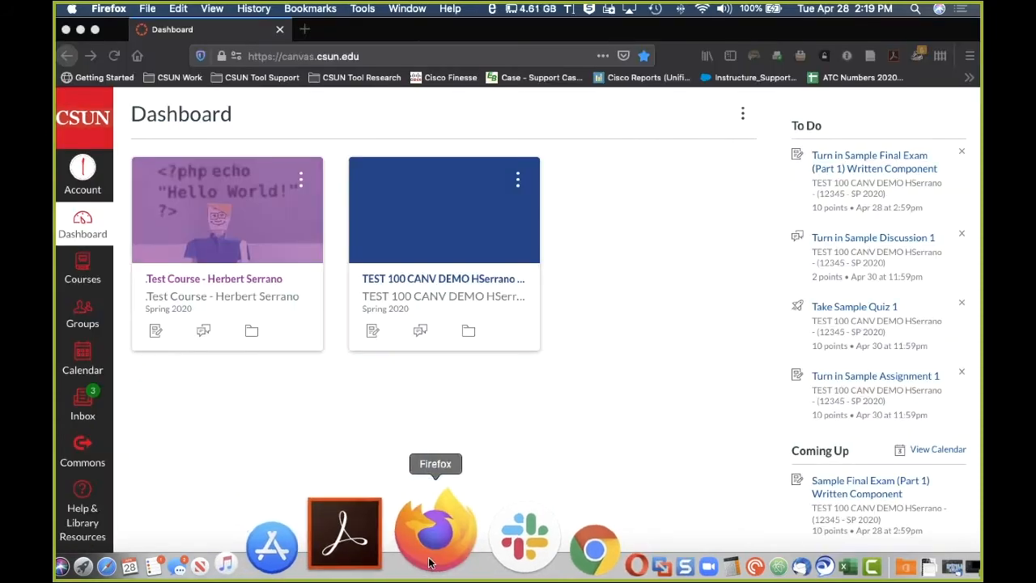
pyautogui.rightClick(643, 317)
pyautogui.click(736, 328)
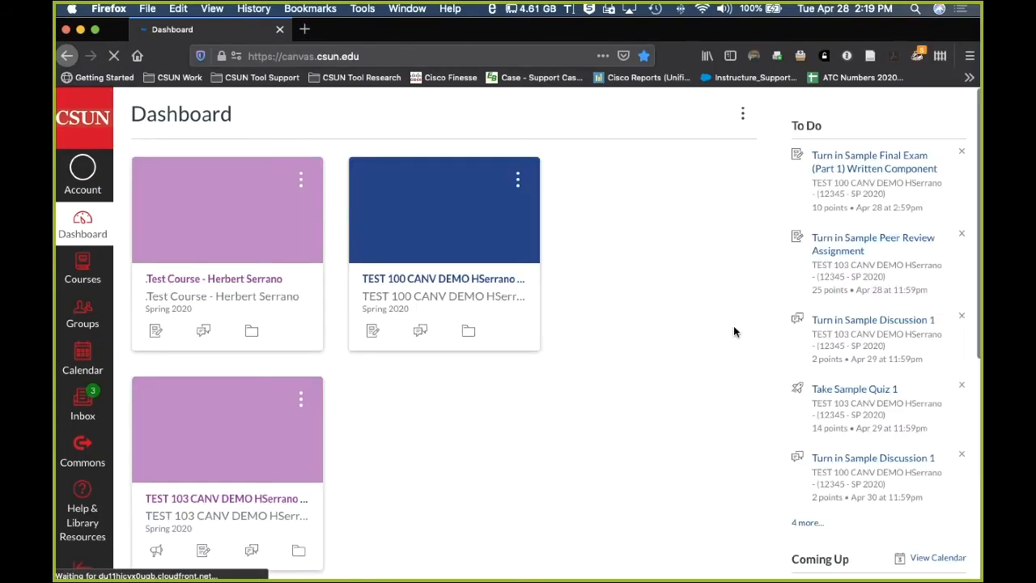
pyautogui.click(227, 503)
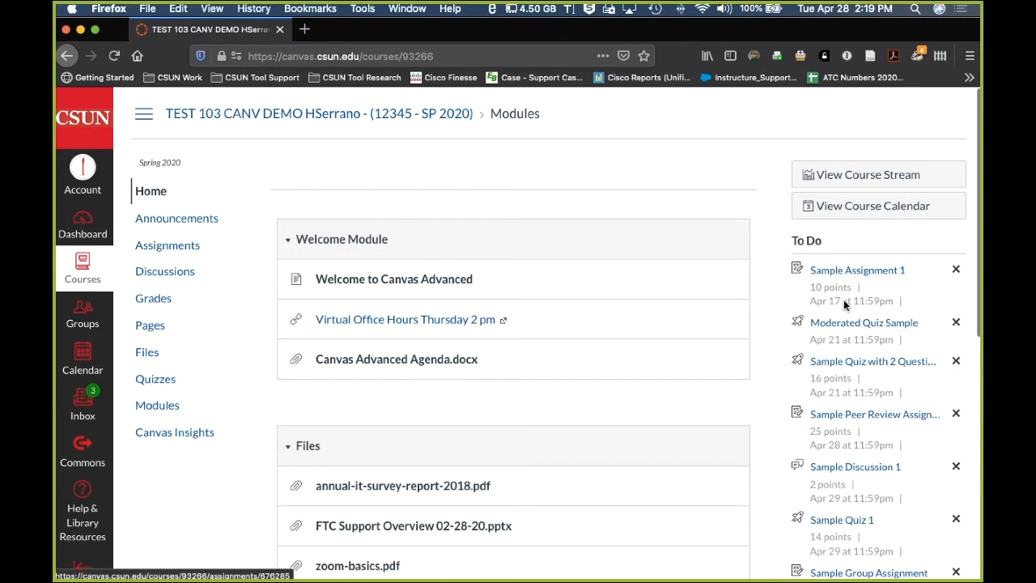
pyautogui.click(870, 417)
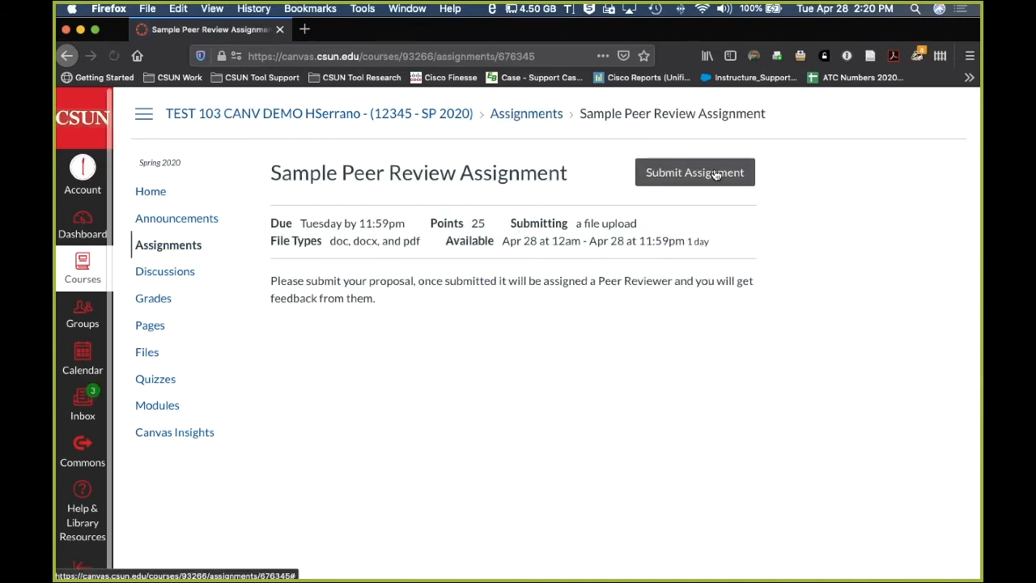
# Upload the Test 01 Peer Submission Word document and submit it to the assignment.
pyautogui.click(724, 172)
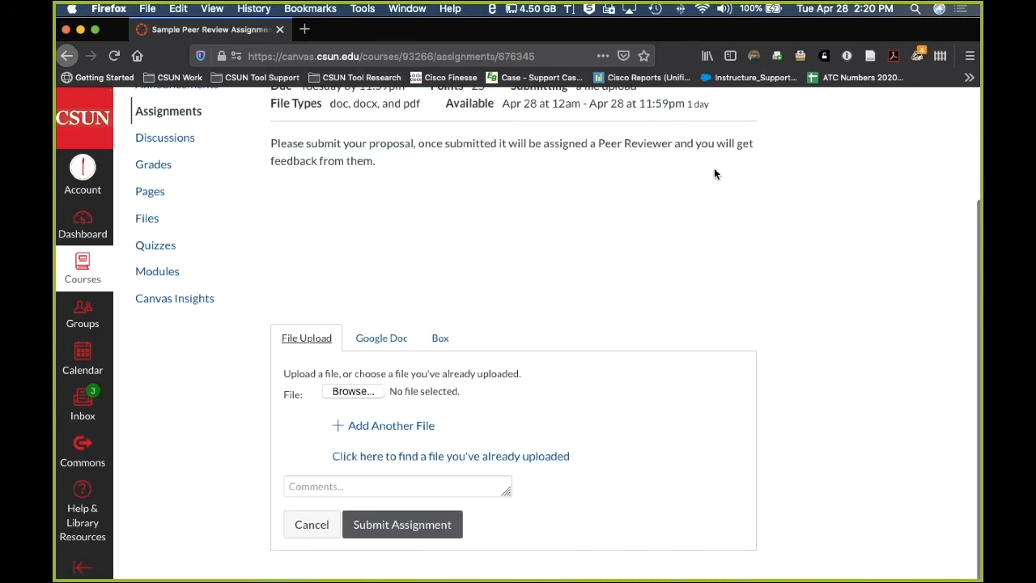
pyautogui.click(367, 388)
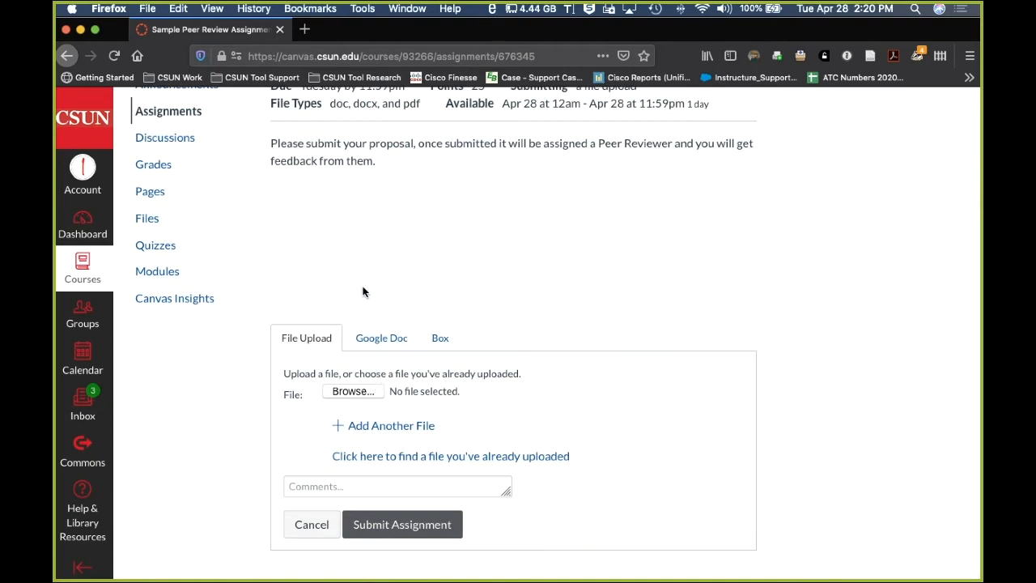
pyautogui.click(362, 392)
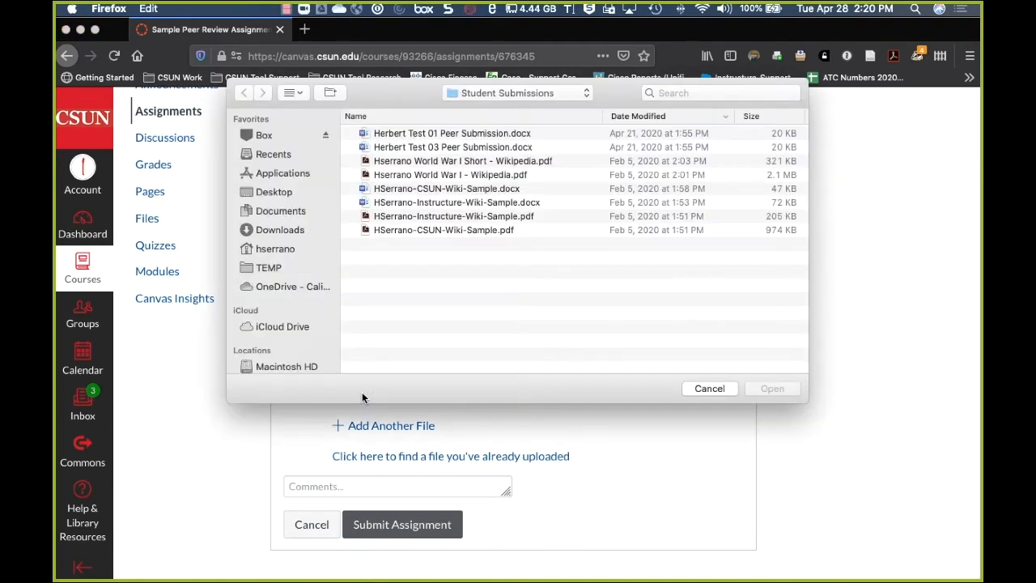
pyautogui.doubleClick(469, 132)
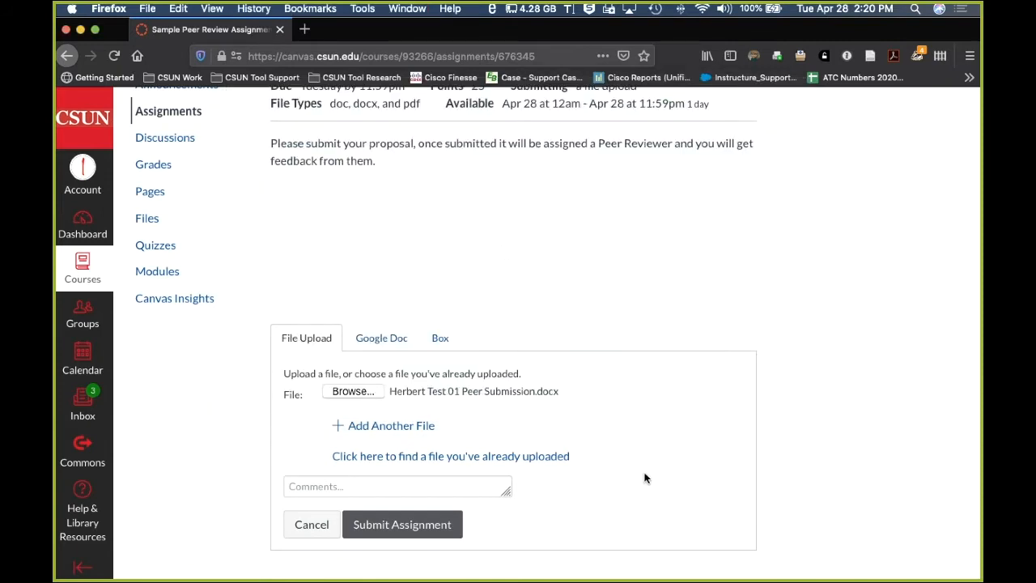
pyautogui.click(403, 526)
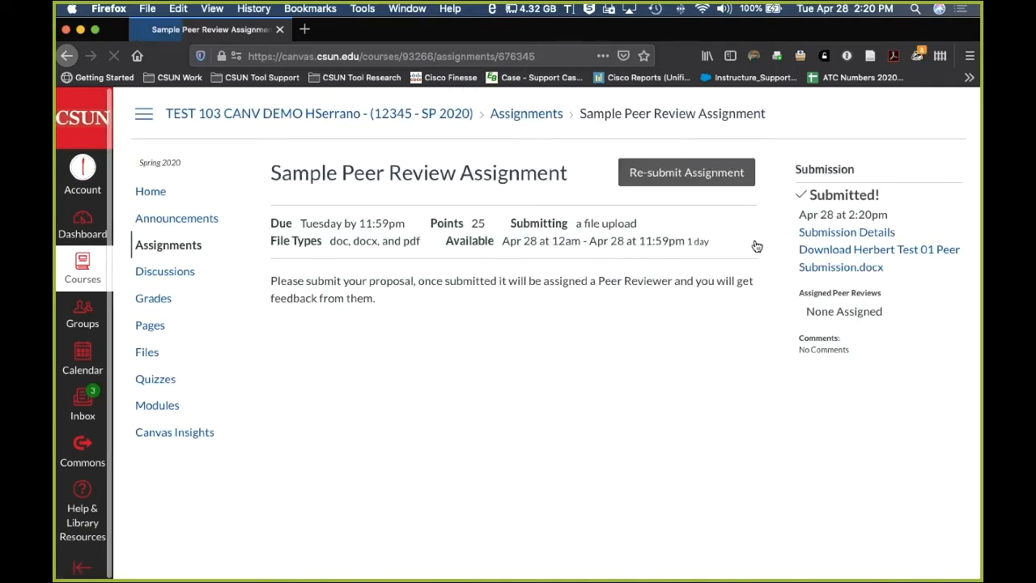
# Reload the submitted assignment page and check its Assigned Peer Reviews.
pyautogui.rightClick(769, 420)
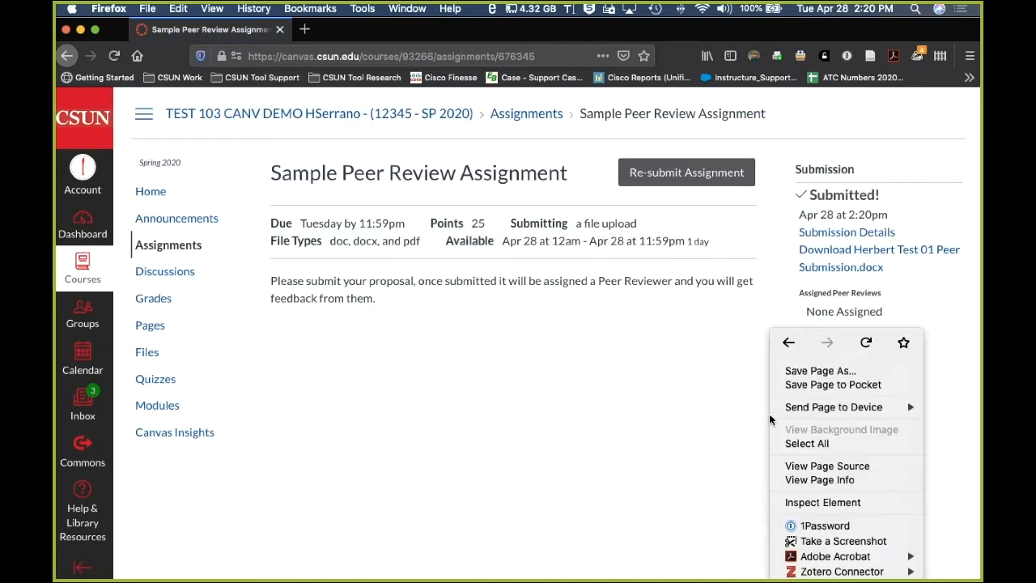
pyautogui.click(863, 343)
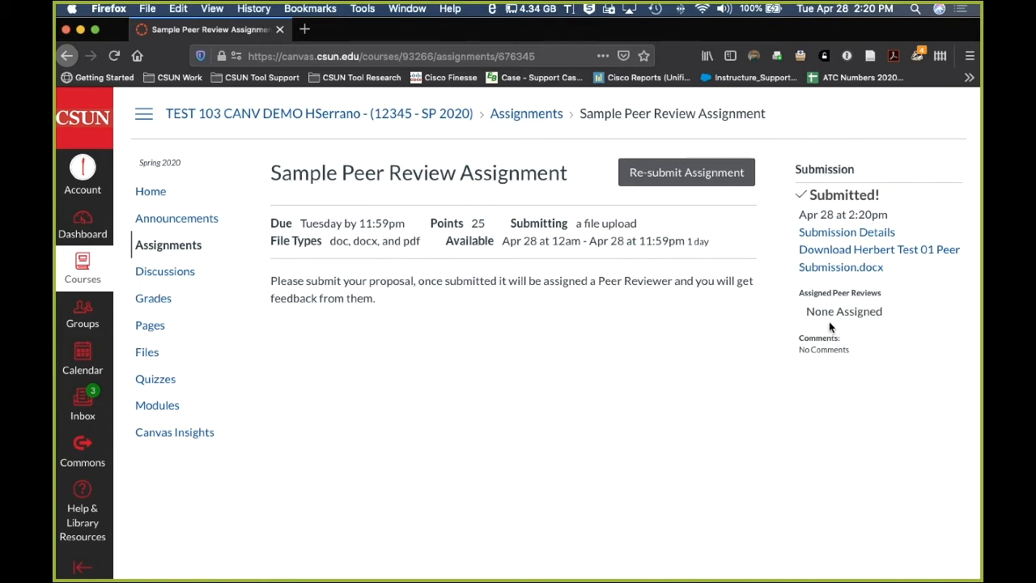
pyautogui.moveTo(798, 293); pyautogui.dragTo(892, 320)
pyautogui.click(894, 330)
# Switch to the instructor's Canvas session in Chrome and open the Sample Peer Review Assignment for editing.
pyautogui.moveTo(566, 575)
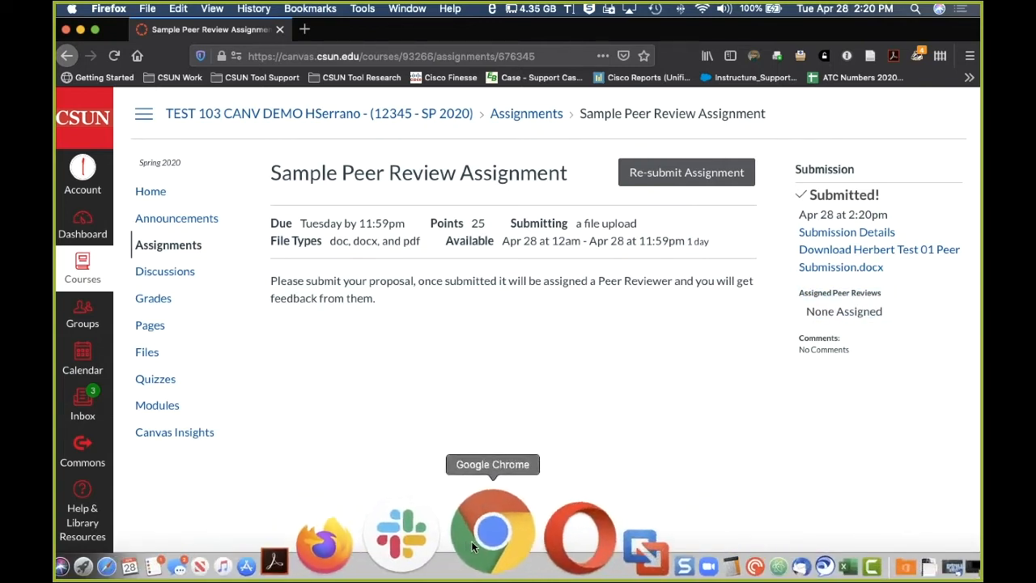
pyautogui.click(471, 540)
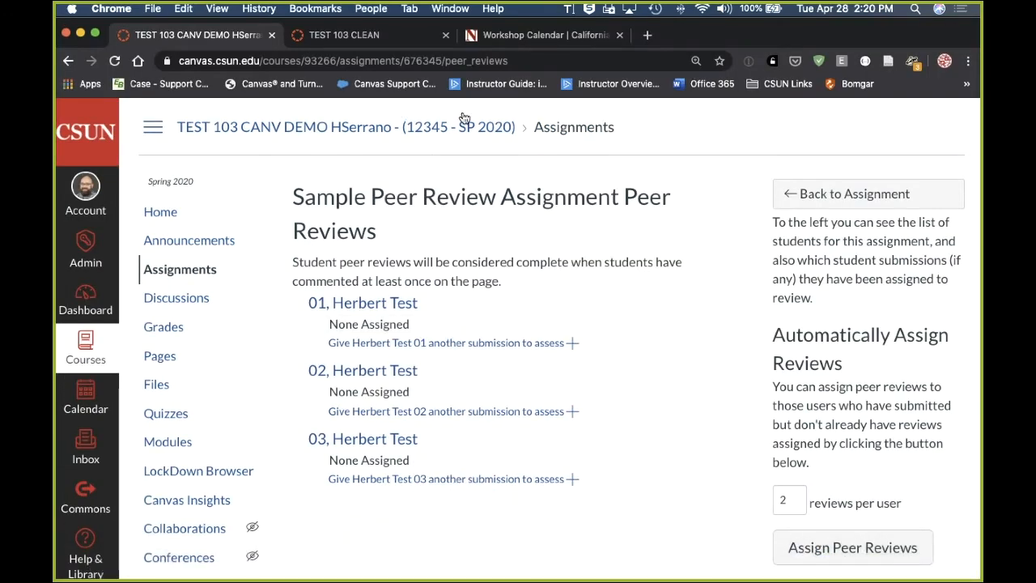
pyautogui.click(857, 196)
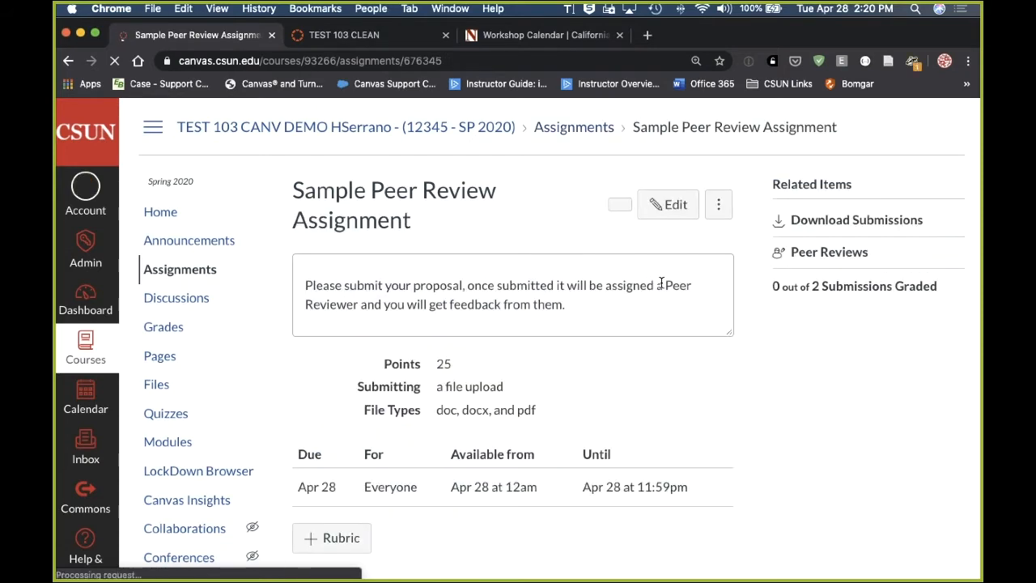
pyautogui.click(675, 205)
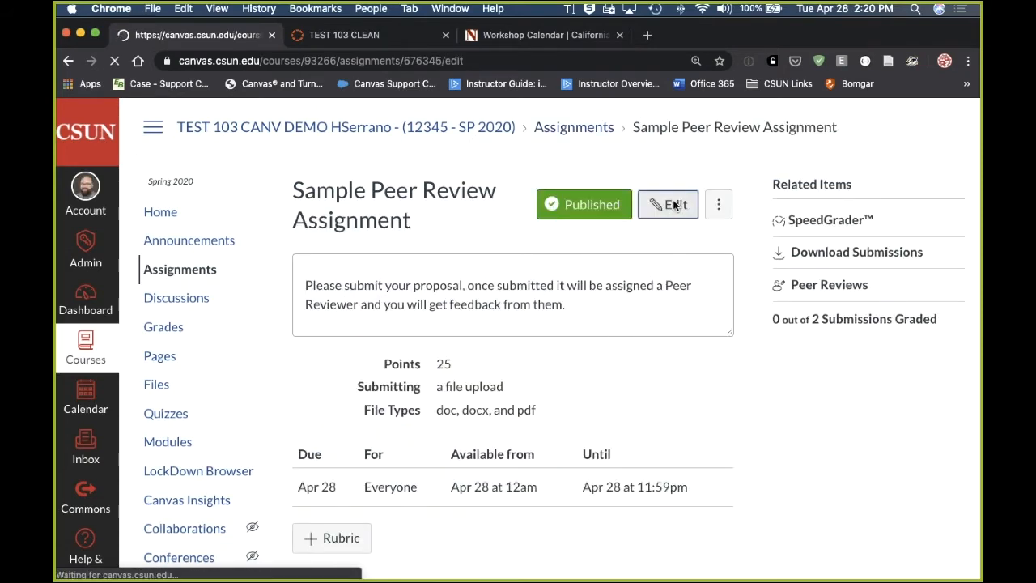
# Set the assignment's due date to Apr 27 11:59pm.
pyautogui.scroll(-12, 704, 421)
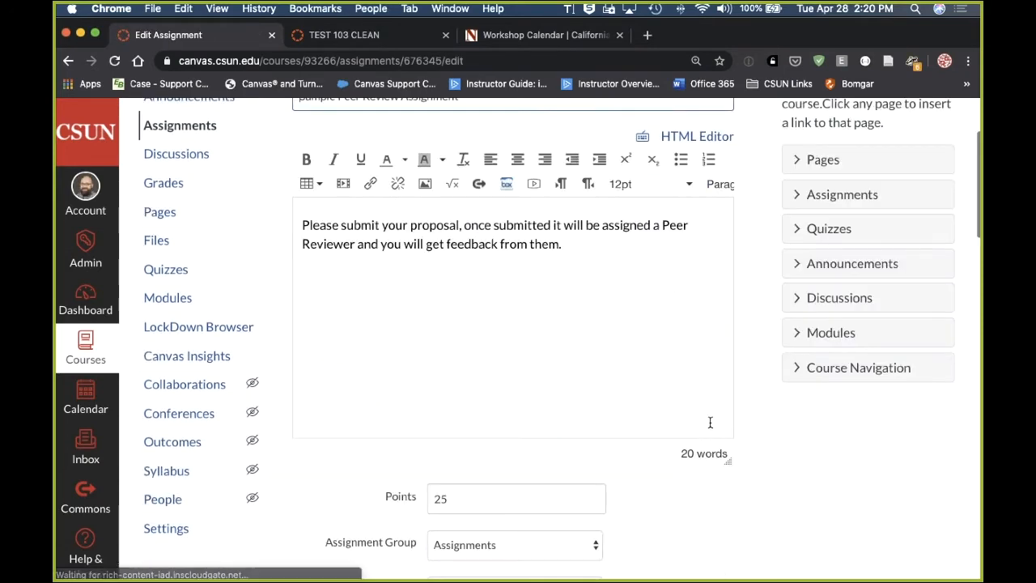
pyautogui.scroll(-4, 701, 413)
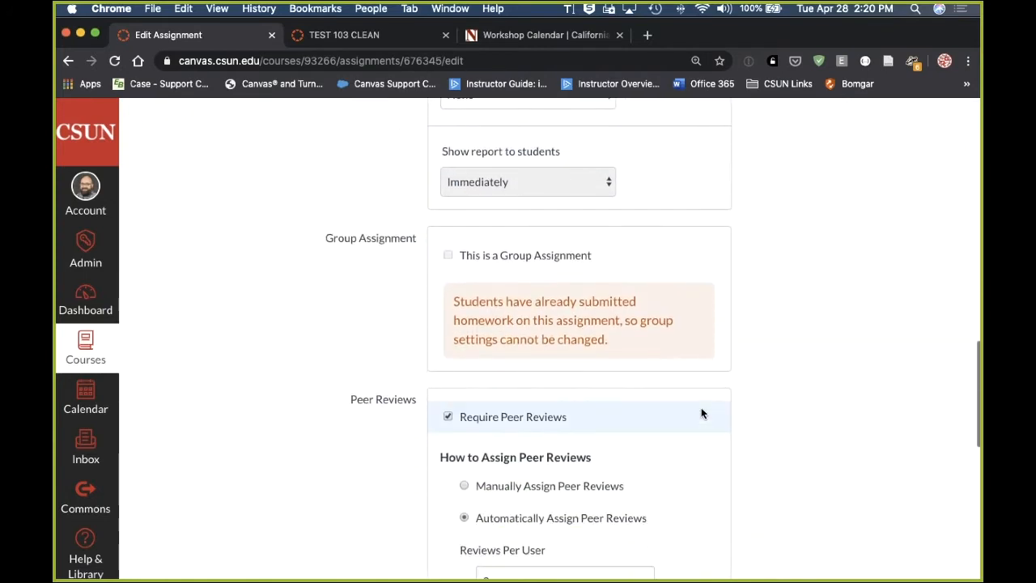
pyautogui.scroll(-1, 688, 384)
pyautogui.scroll(-5, 510, 263)
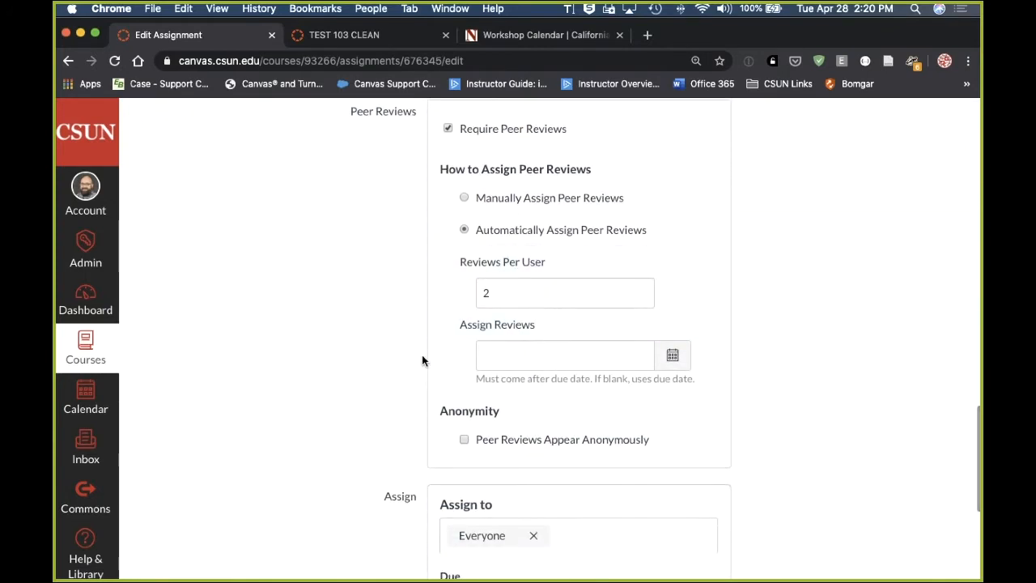
pyautogui.scroll(-2, 433, 343)
pyautogui.scroll(-1, 778, 326)
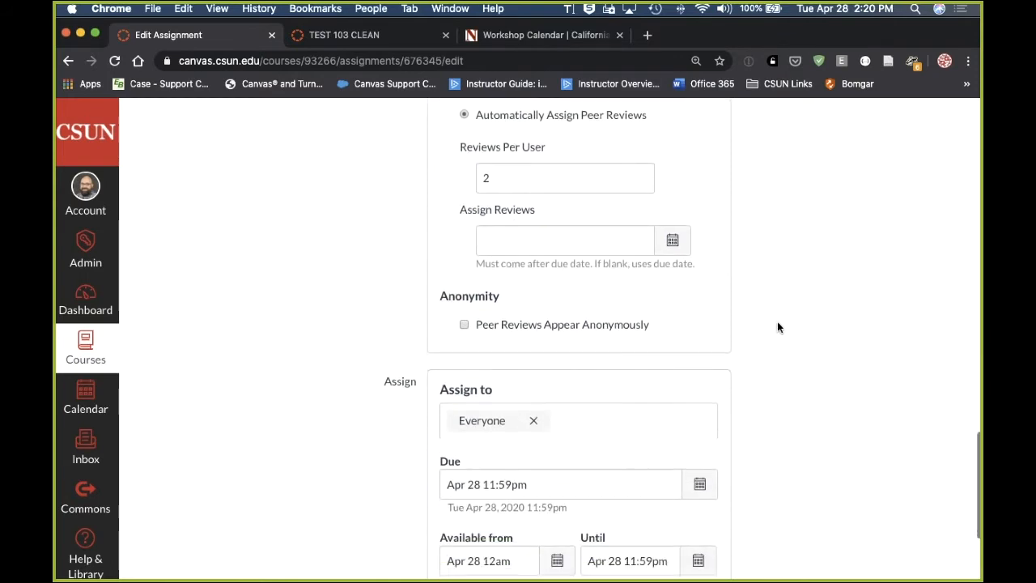
pyautogui.scroll(-3, 504, 264)
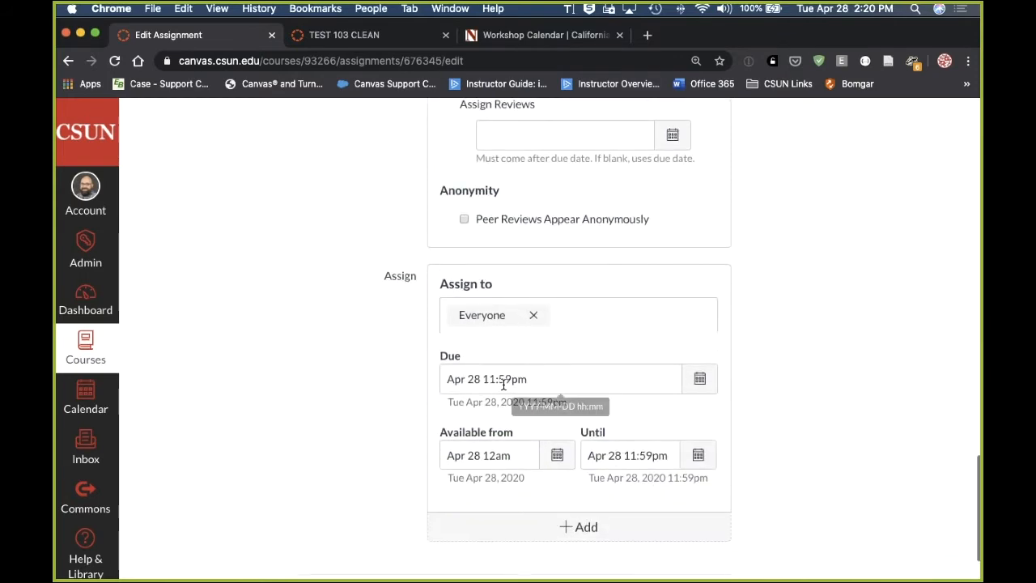
pyautogui.click(700, 379)
pyautogui.click(479, 317)
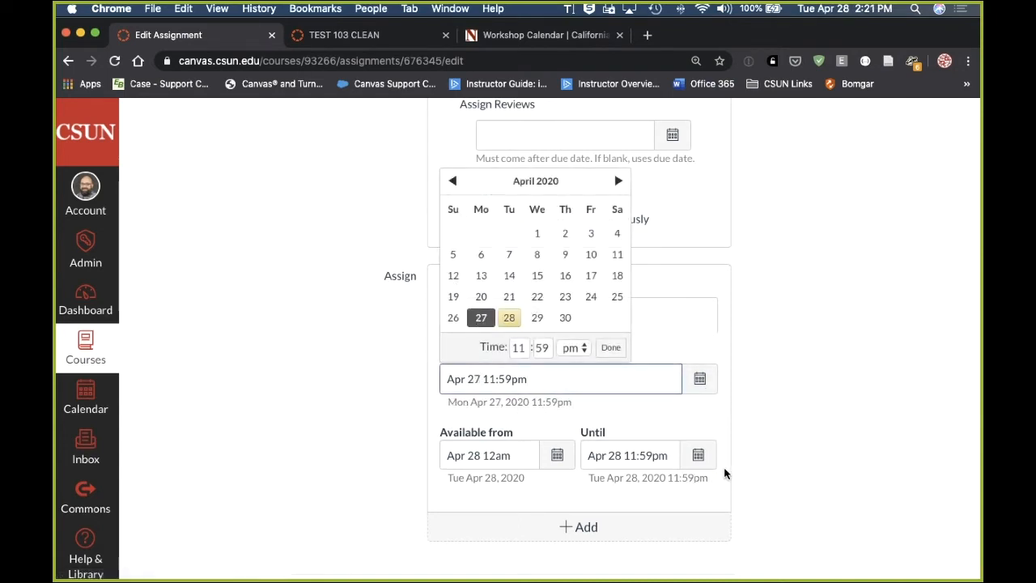
# Set the assignment's Available from date to Apr 25 12am and save the assignment.
pyautogui.click(701, 456)
pyautogui.click(784, 462)
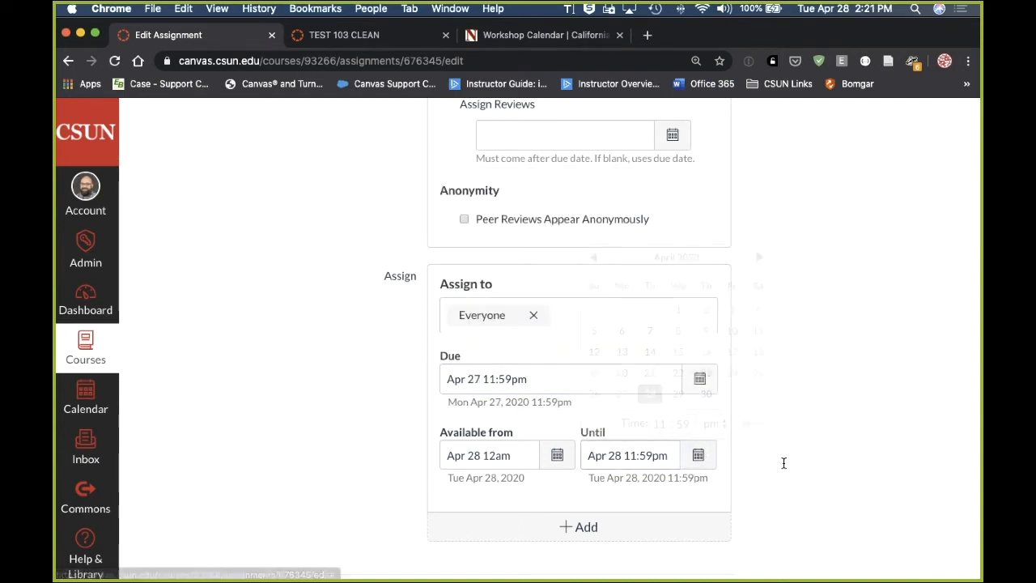
pyautogui.click(556, 454)
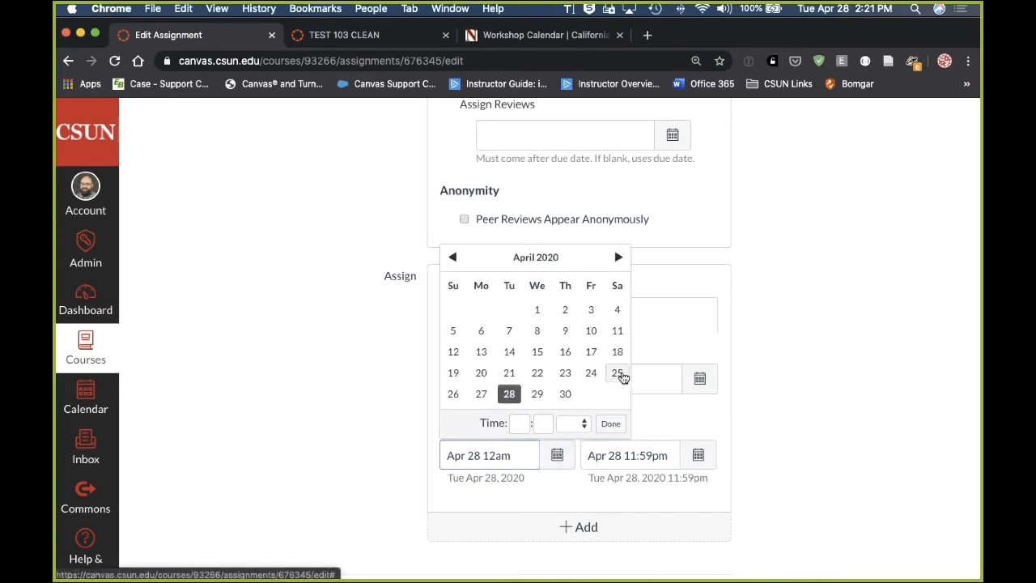
pyautogui.click(618, 373)
pyautogui.click(610, 423)
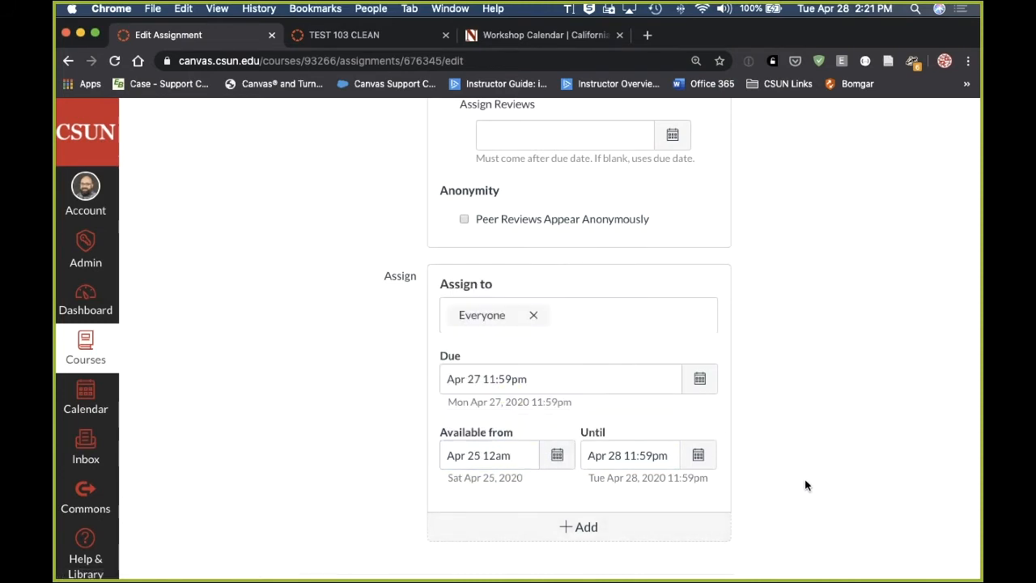
pyautogui.scroll(-2, 804, 483)
pyautogui.click(690, 512)
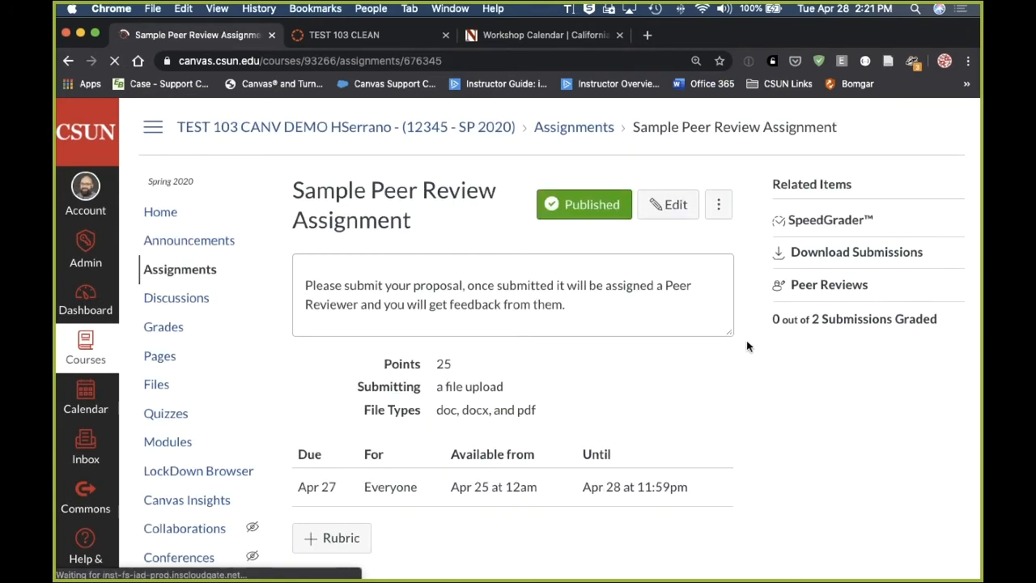
# Open the assignment's Peer Reviews page, reload it and automatically assign peer reviews with 2 reviews per user.
pyautogui.click(847, 290)
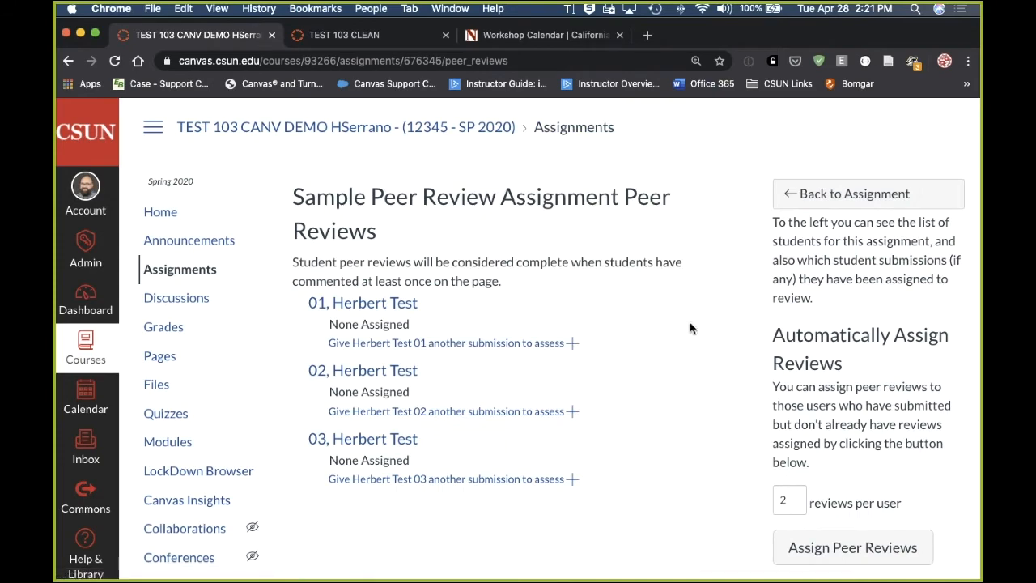
pyautogui.rightClick(690, 328)
pyautogui.click(733, 354)
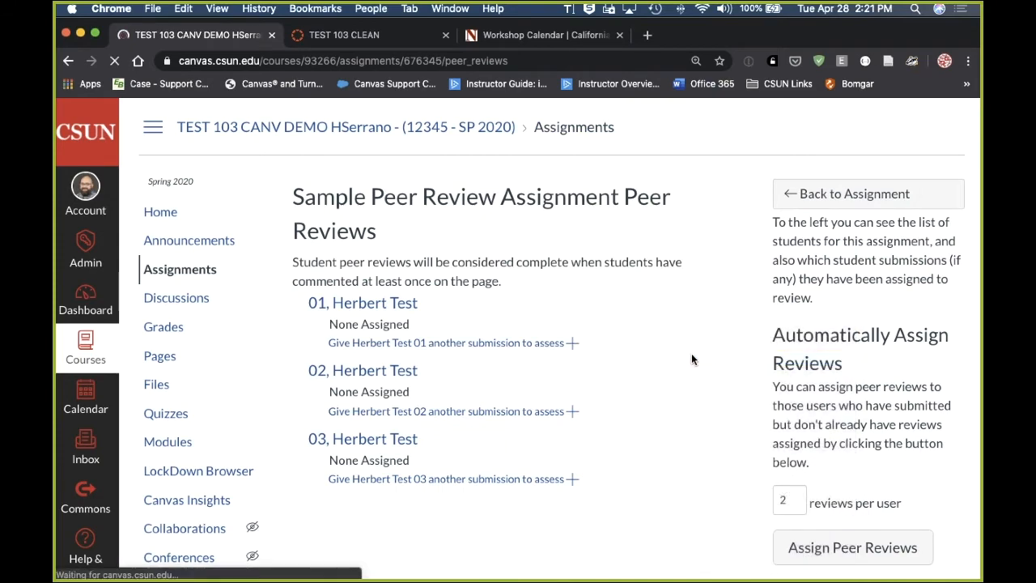
pyautogui.scroll(-2, 677, 335)
pyautogui.scroll(1, 677, 335)
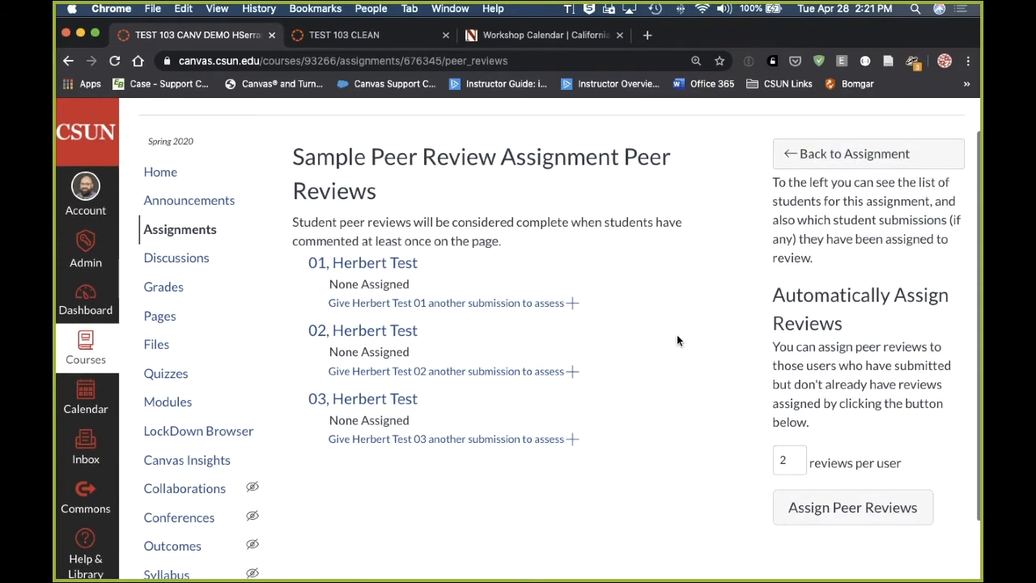
pyautogui.scroll(-2, 676, 333)
pyautogui.scroll(2, 675, 333)
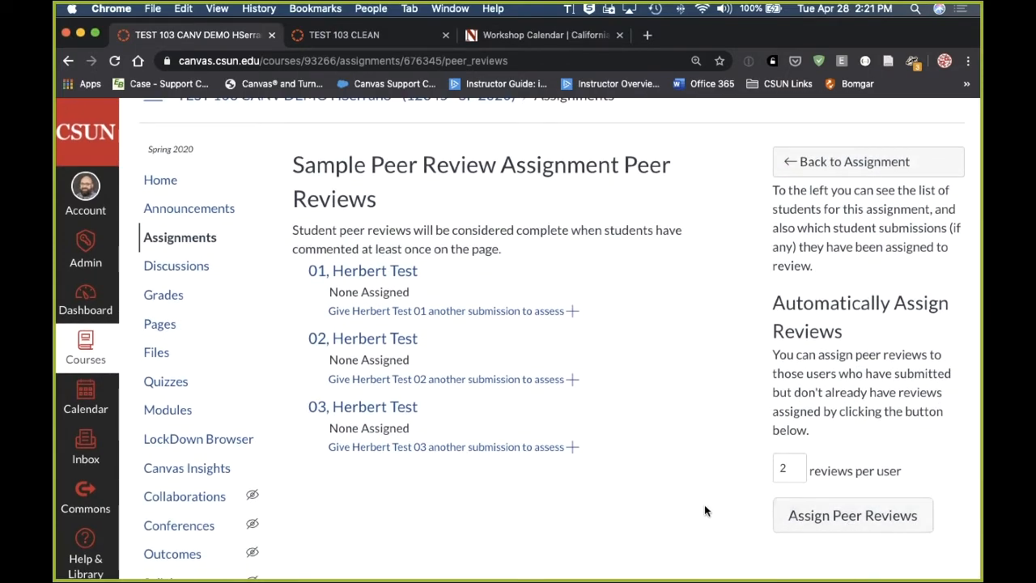
pyautogui.click(853, 516)
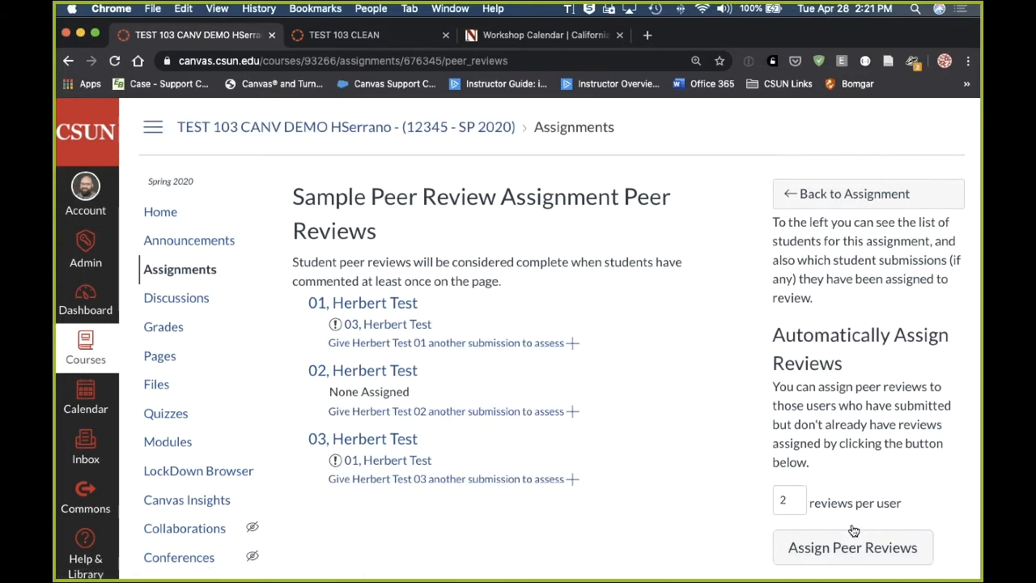
# Check the assigned reviews, view student 01's submission assigned to student 03, and return to the Peer Reviews page.
pyautogui.scroll(-3, 702, 469)
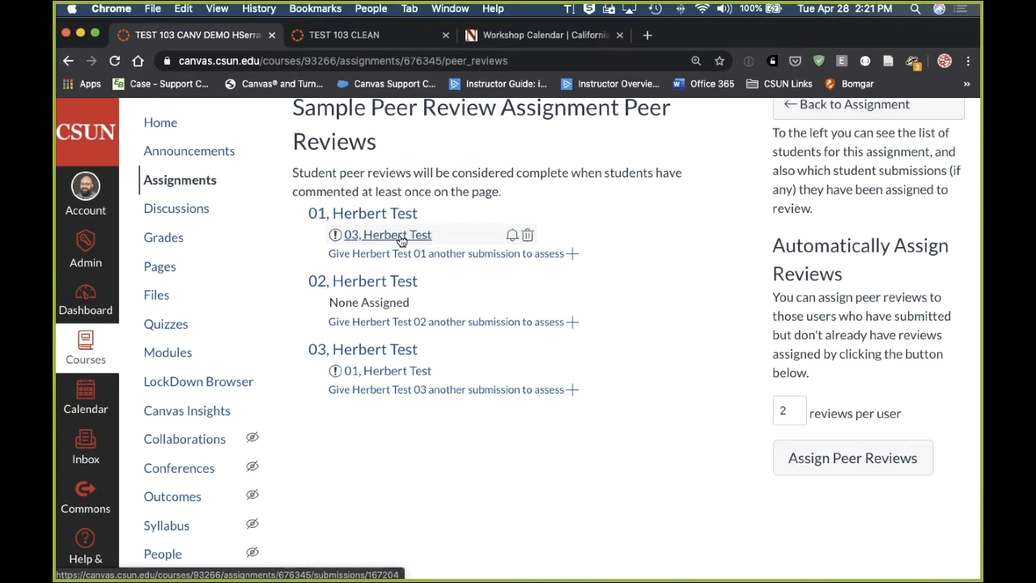
pyautogui.click(360, 372)
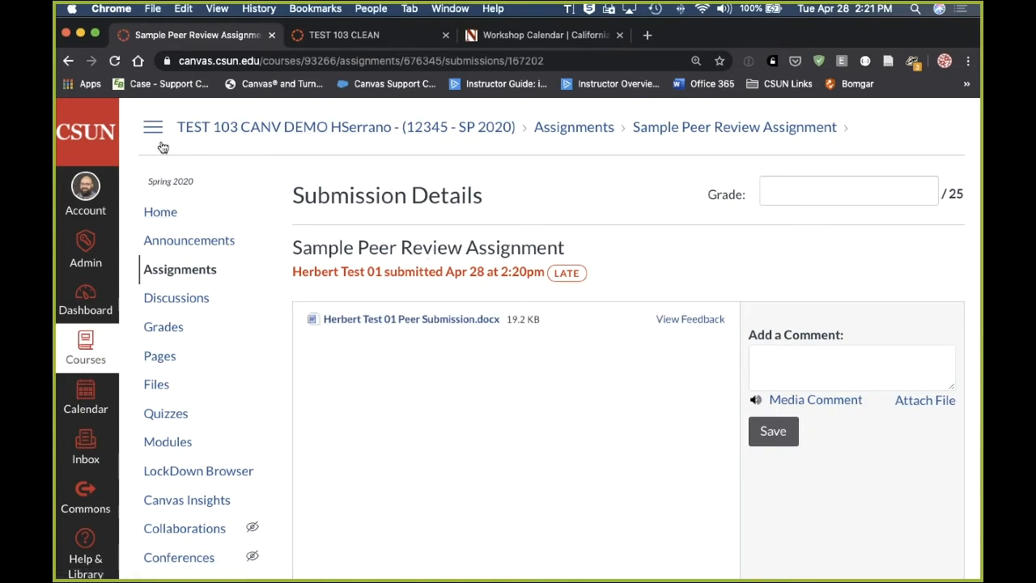
pyautogui.click(69, 60)
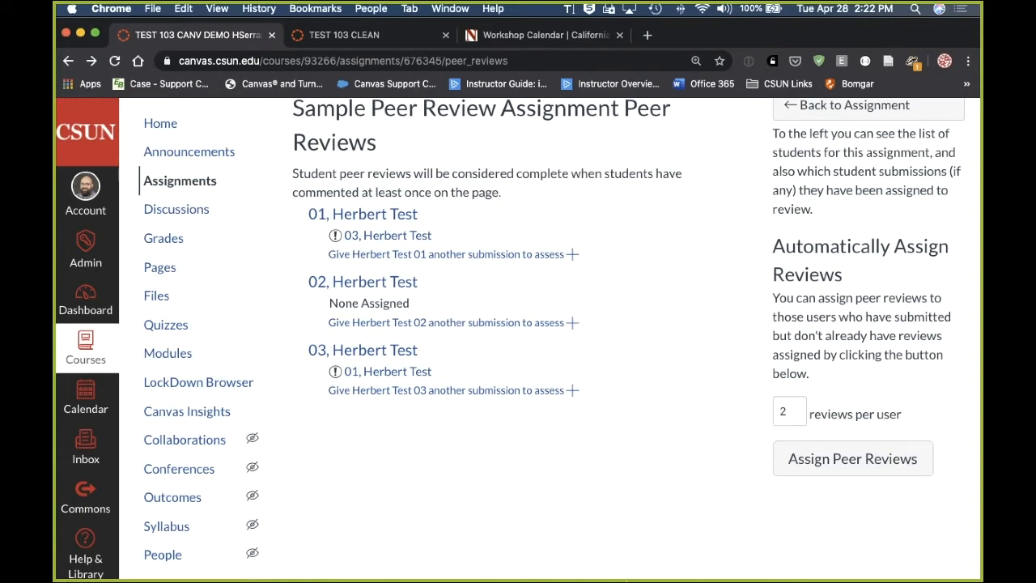
# Switch to student 03's Canvas session in Opera, reload the assignment page and open the assigned peer review of student 01.
pyautogui.moveTo(625, 580)
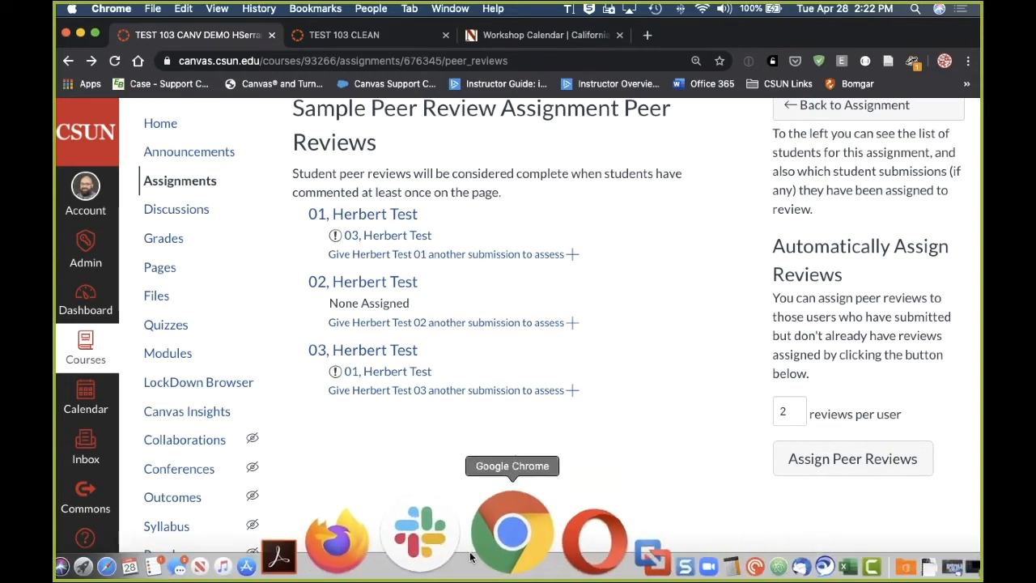
pyautogui.click(538, 541)
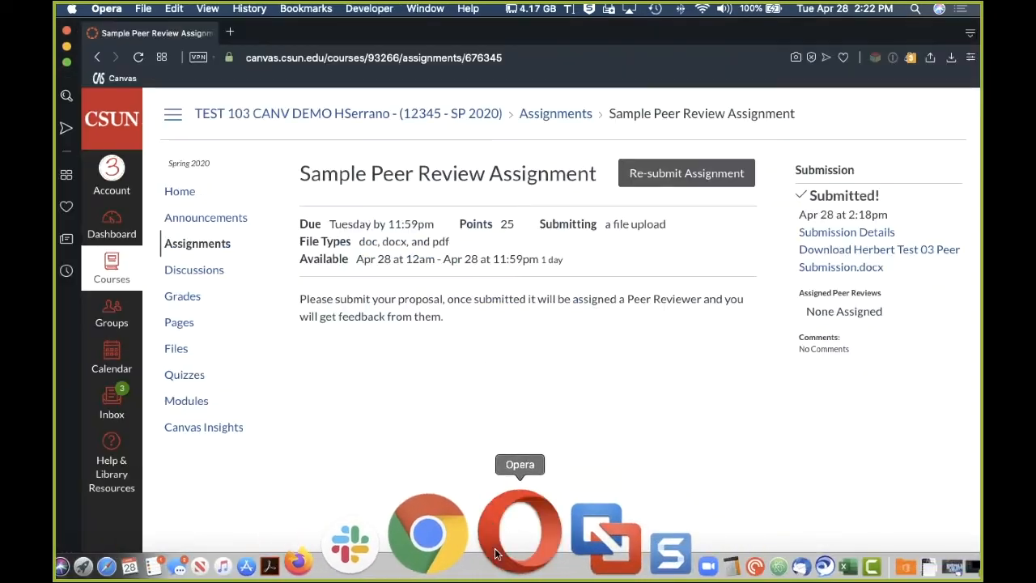
pyautogui.rightClick(769, 391)
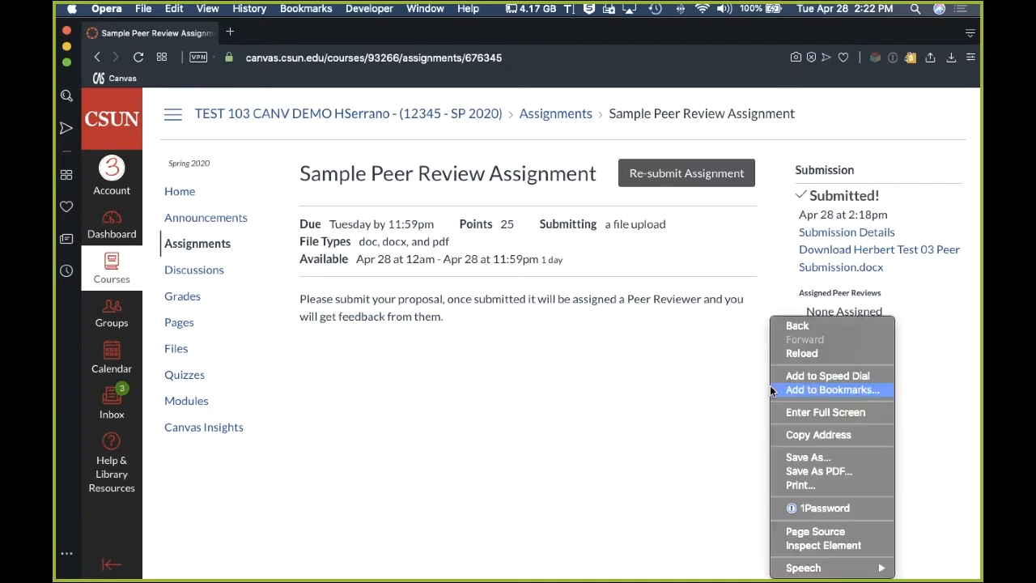
pyautogui.click(807, 354)
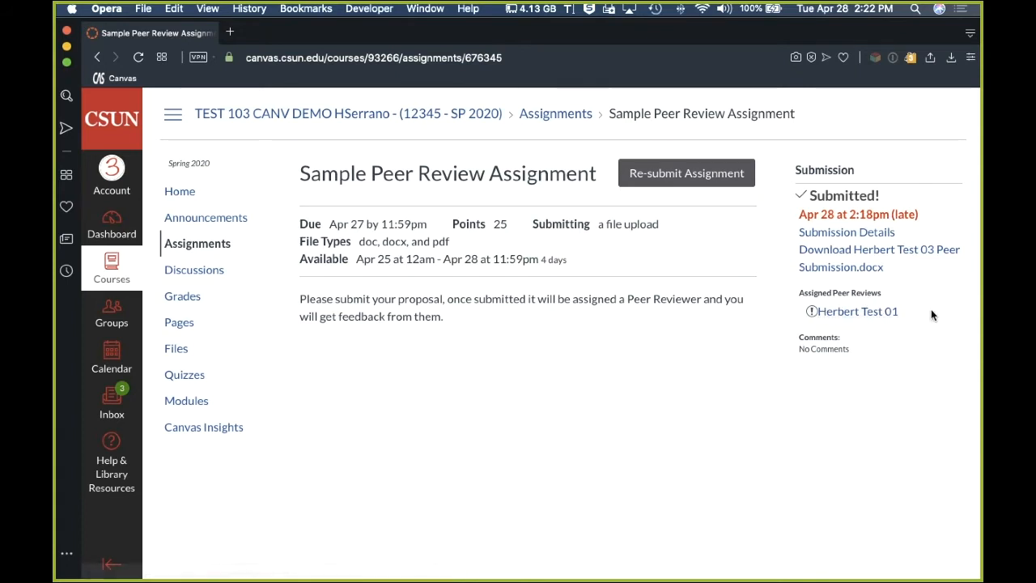
pyautogui.click(860, 312)
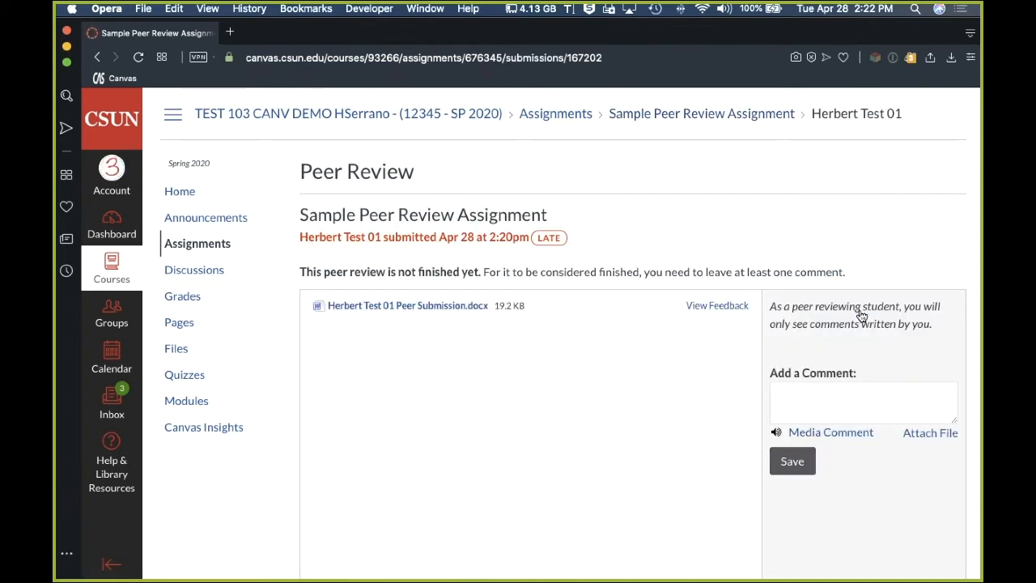
# Download student 01's Peer Submission Word document and open its feedback preview to look over the first page.
pyautogui.scroll(-1, 620, 377)
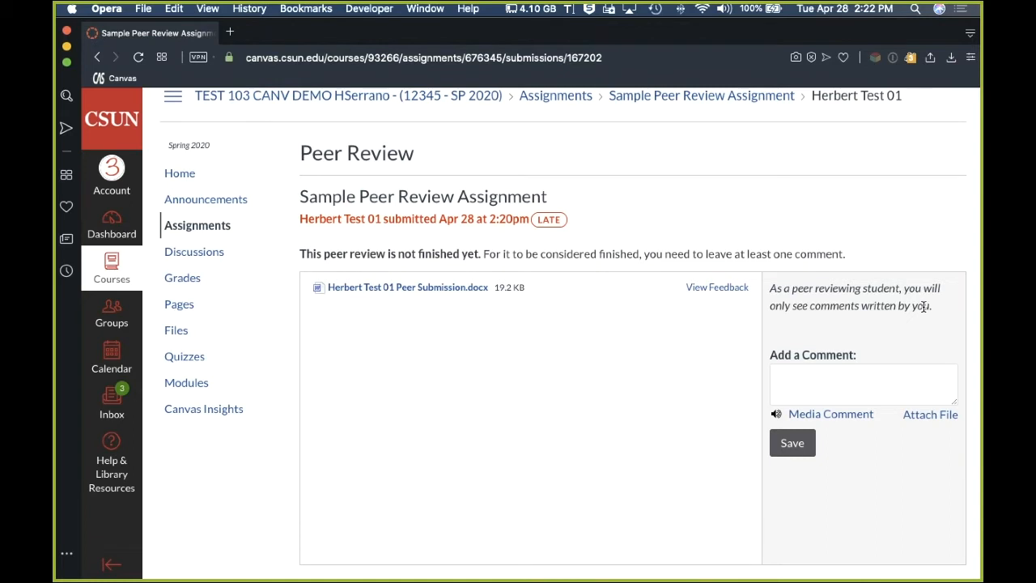
pyautogui.click(417, 287)
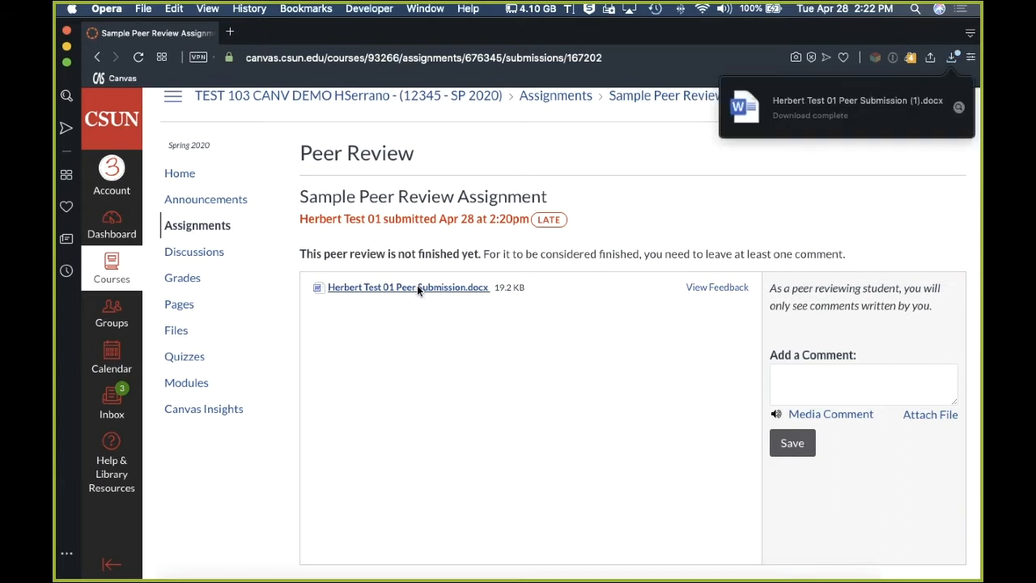
pyautogui.click(715, 288)
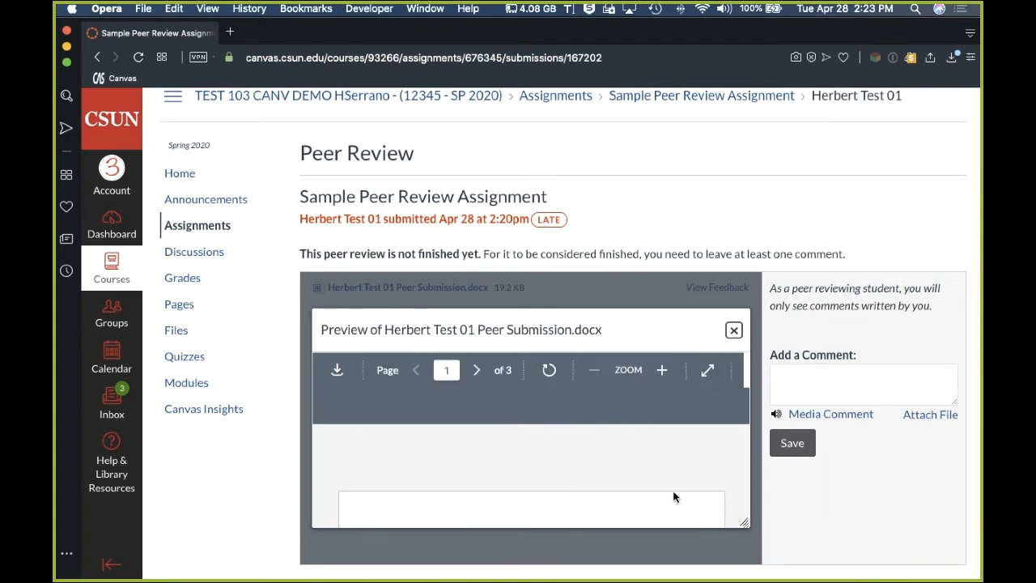
pyautogui.scroll(-5, 668, 485)
pyautogui.scroll(3, 663, 481)
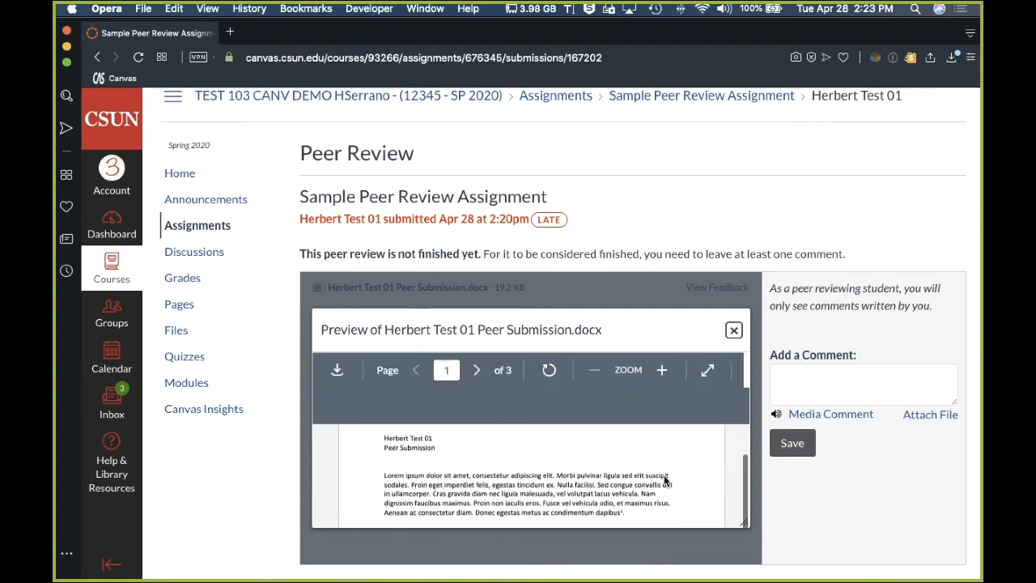
pyautogui.scroll(1, 664, 481)
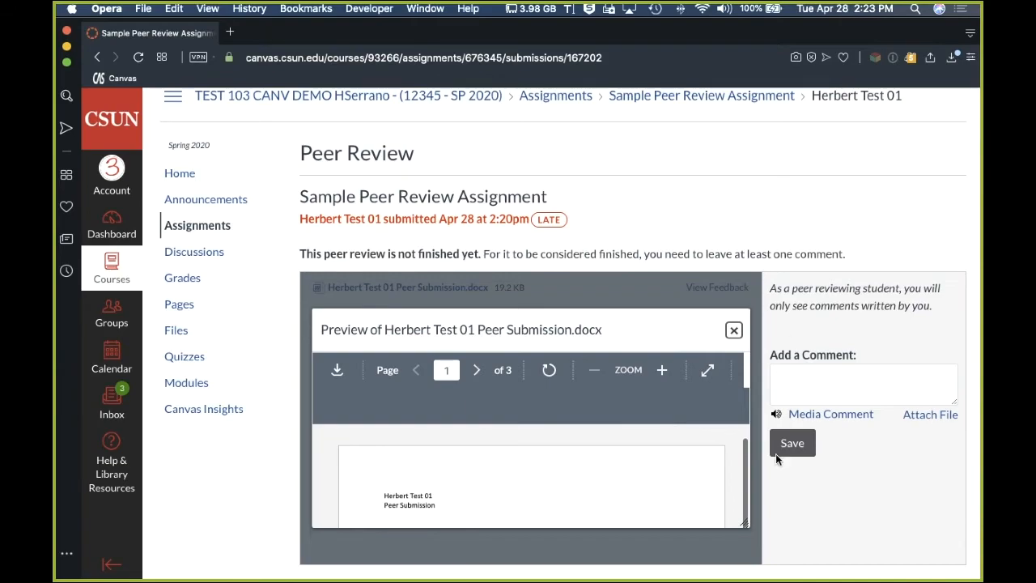
# Display the submission preview in full screen and zoom in two levels on the document.
pyautogui.click(707, 374)
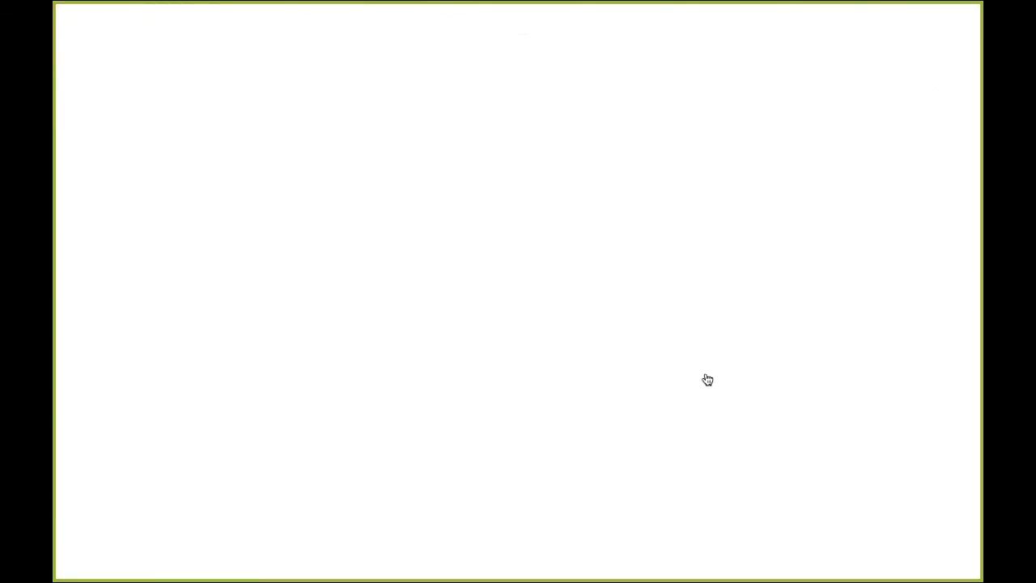
pyautogui.scroll(1, 592, 274)
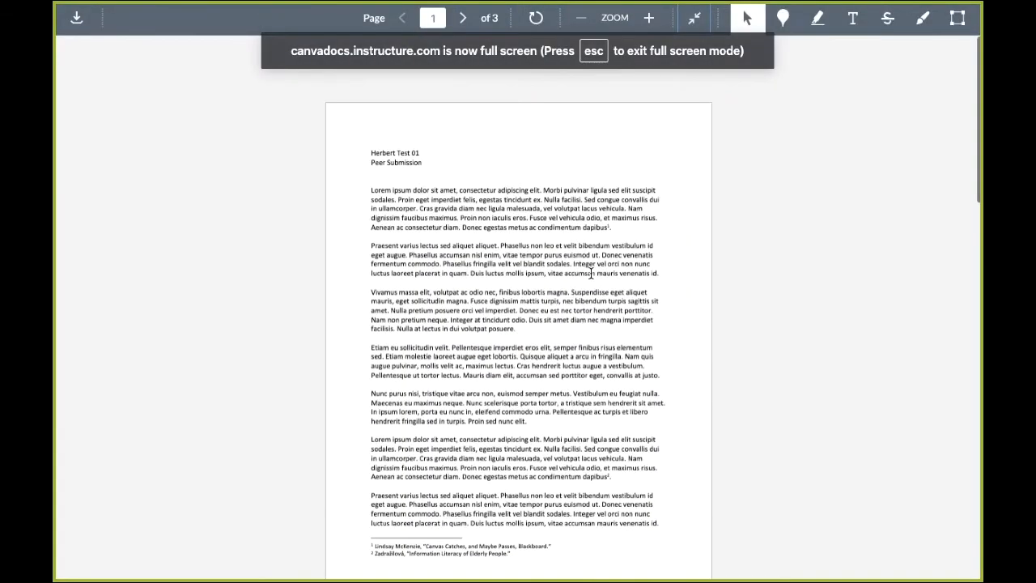
pyautogui.click(648, 17)
pyautogui.click(649, 17)
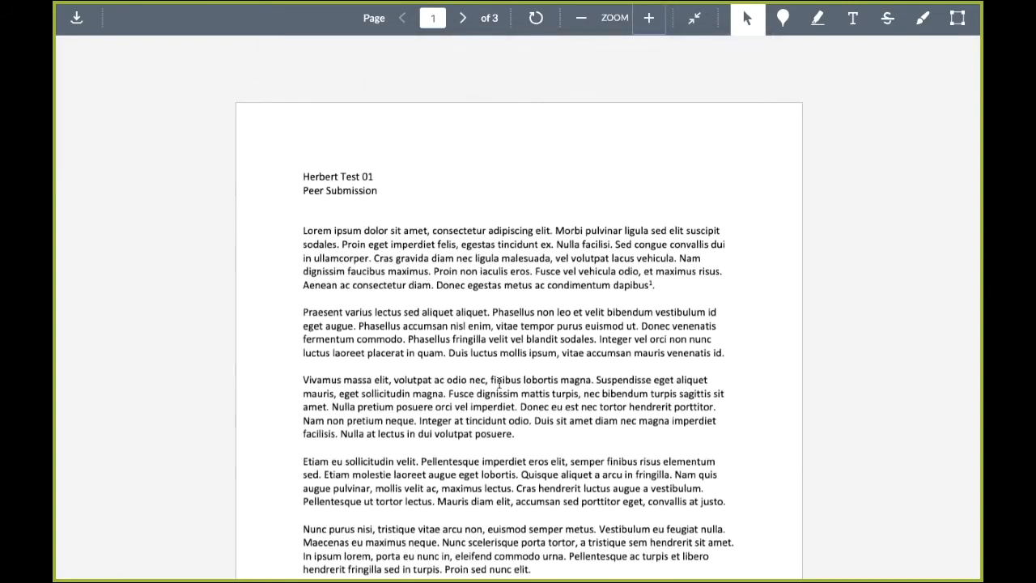
# Highlight the whole first paragraph of the submission in yellow and attach the comment "Great Intro!" to it.
pyautogui.scroll(-2, 502, 383)
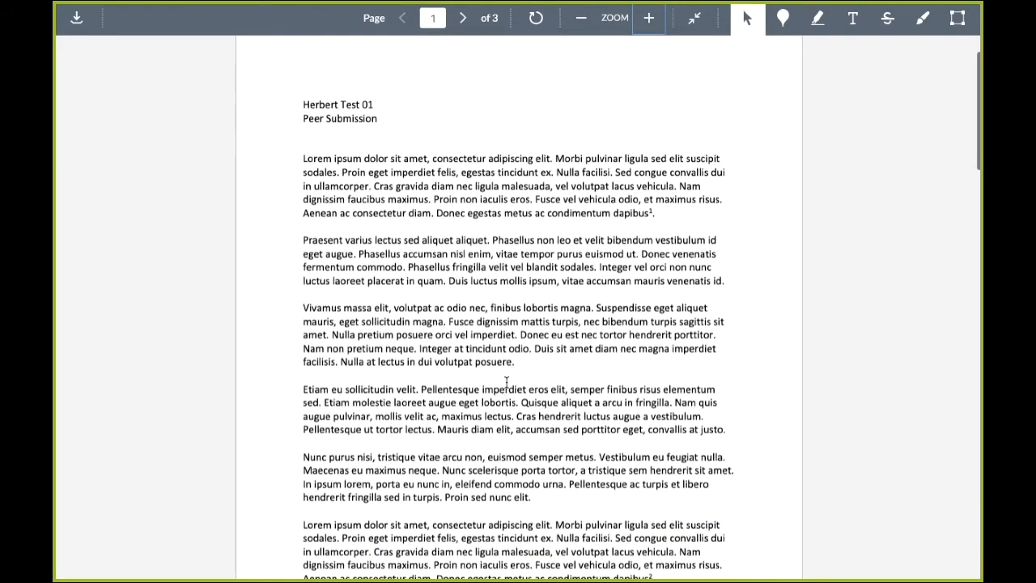
pyautogui.scroll(2, 526, 251)
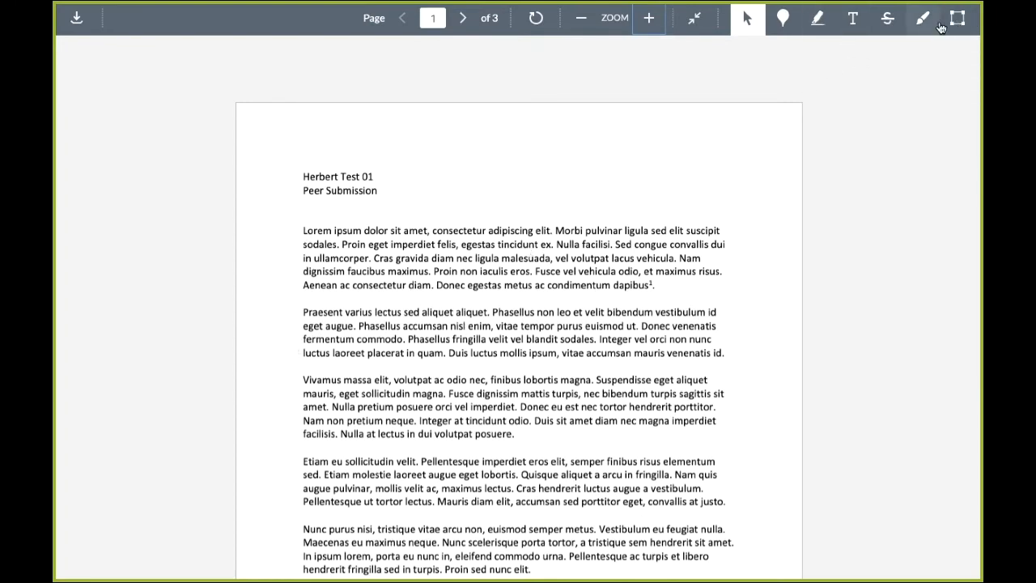
pyautogui.click(817, 18)
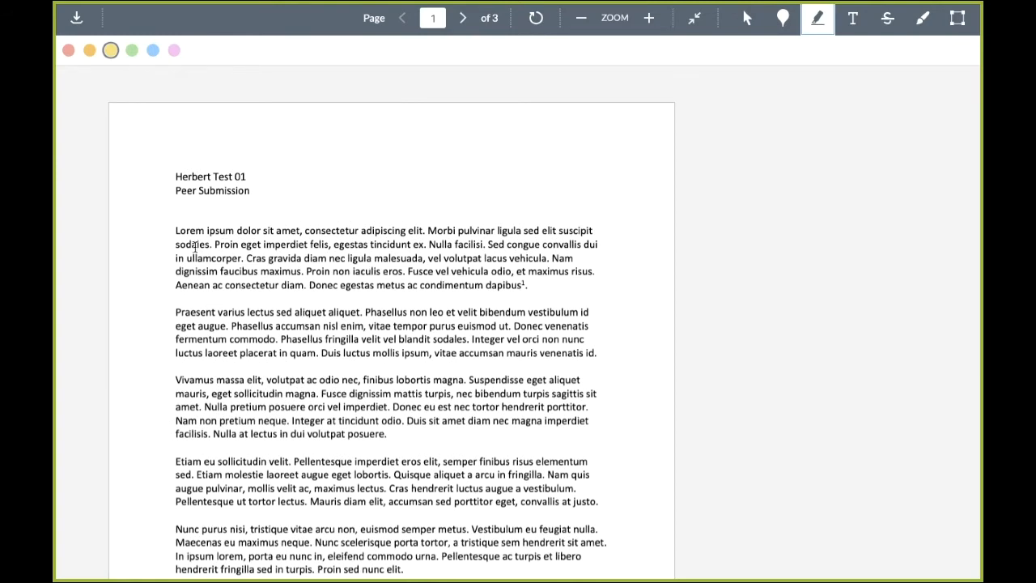
pyautogui.moveTo(174, 228)
pyautogui.mouseDown()
pyautogui.moveTo(382, 272)
pyautogui.moveTo(534, 288)
pyautogui.mouseUp()
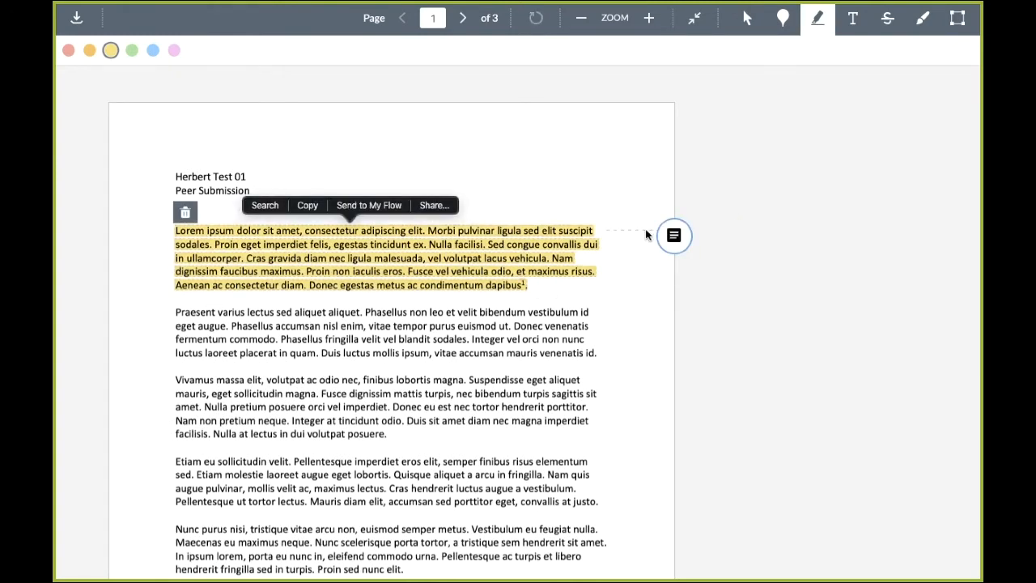
pyautogui.click(673, 235)
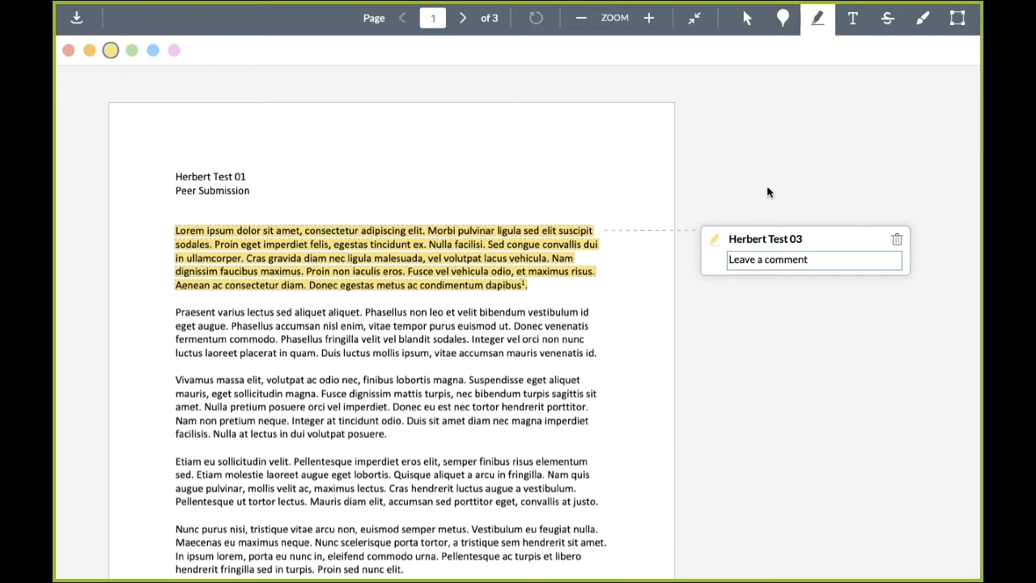
pyautogui.write('Great Intro!')
pyautogui.press('Return')
# Strike out "Vivamus massa elit, vo" at the start of the third paragraph in red and attach the comment "Typo".
pyautogui.click(887, 18)
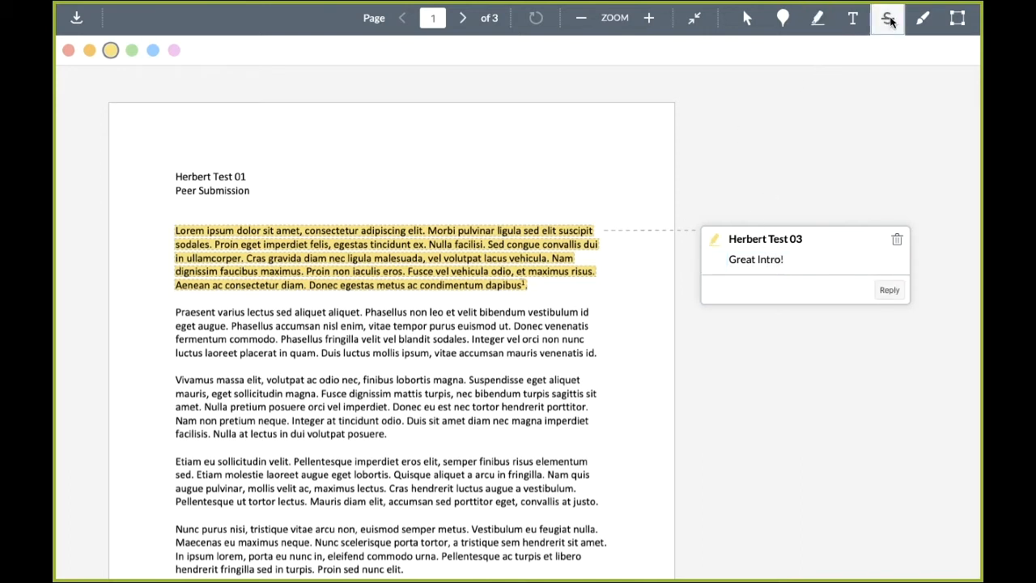
pyautogui.moveTo(177, 378); pyautogui.dragTo(272, 380)
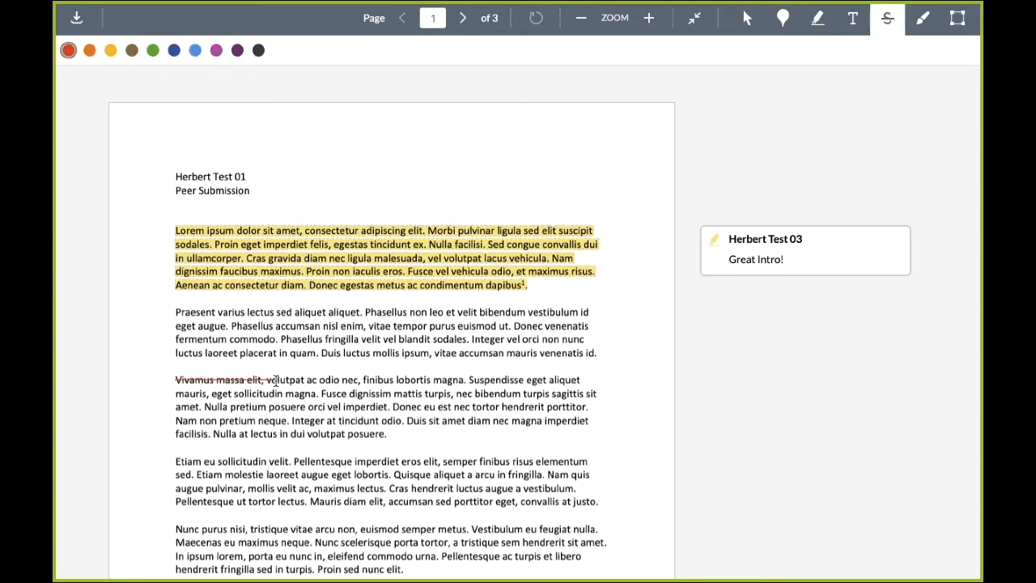
pyautogui.click(674, 384)
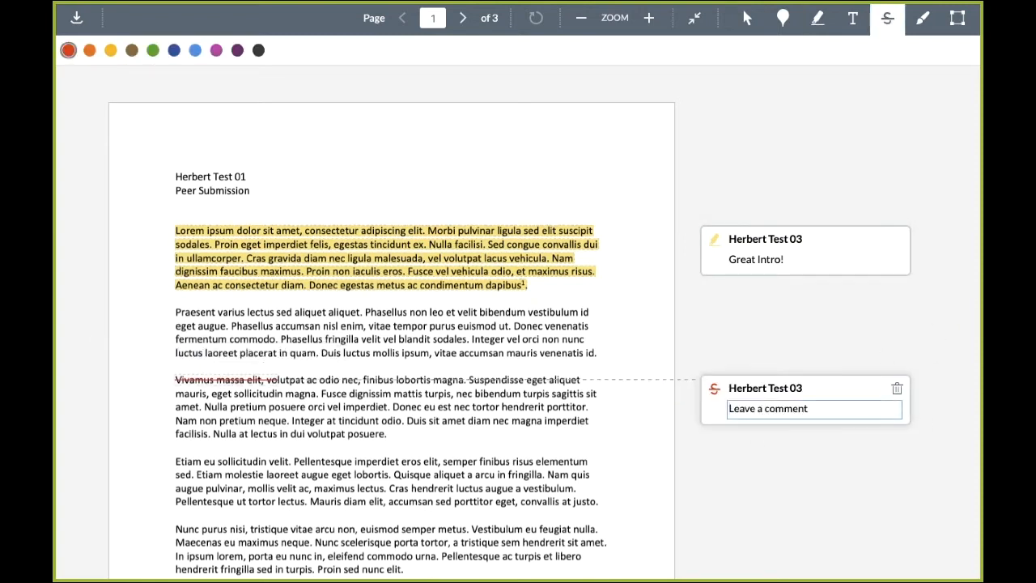
pyautogui.write('Typo')
pyautogui.press('Return')
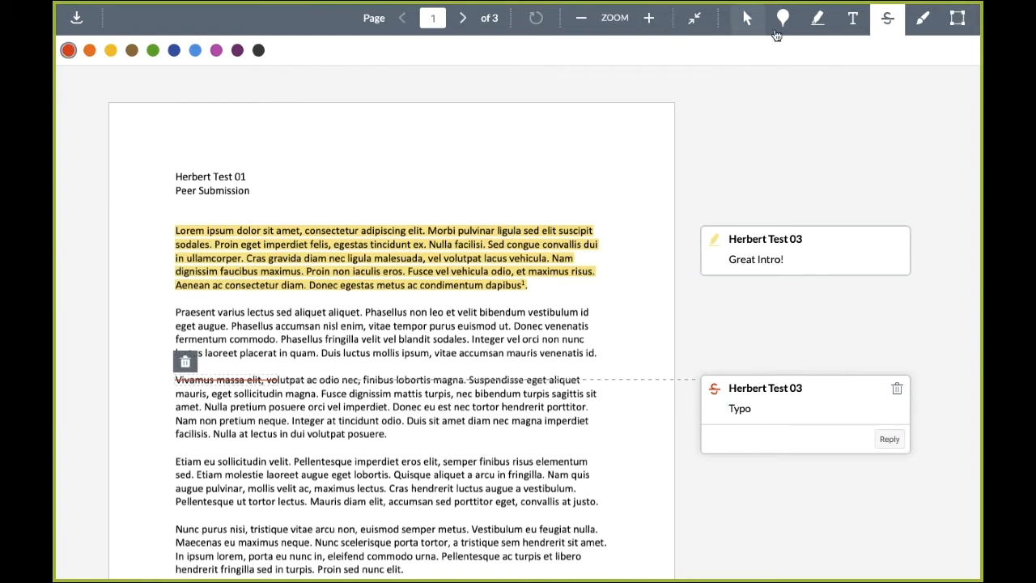
# Leave full screen and close the submission preview to return to the Peer Review page.
pyautogui.press('Escape')
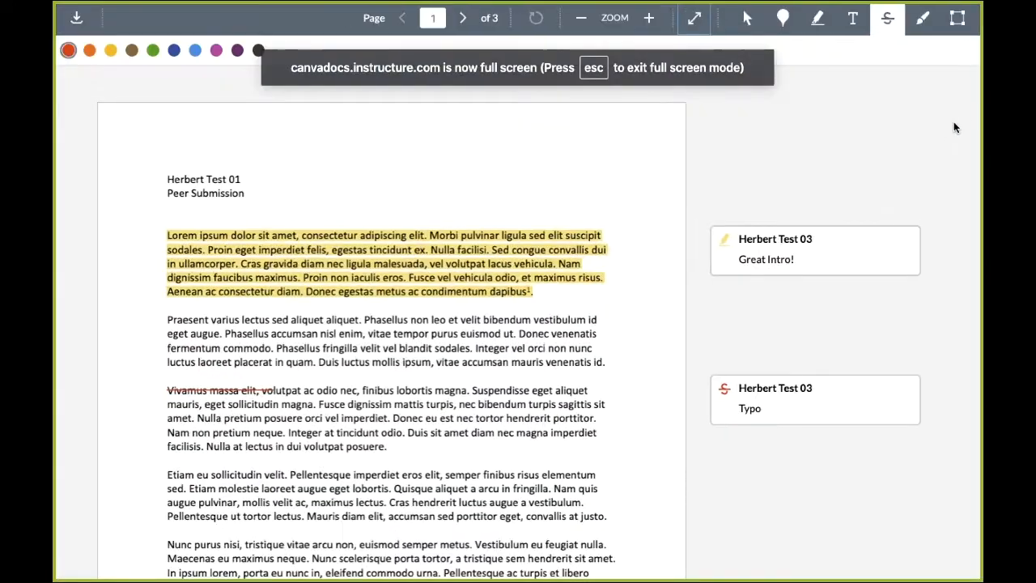
pyautogui.press('Escape')
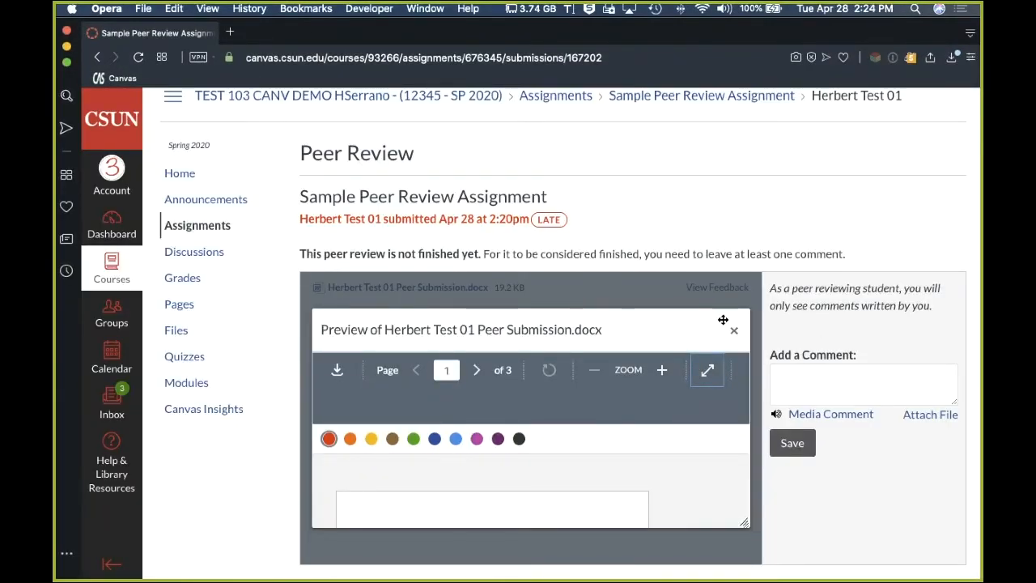
pyautogui.click(734, 330)
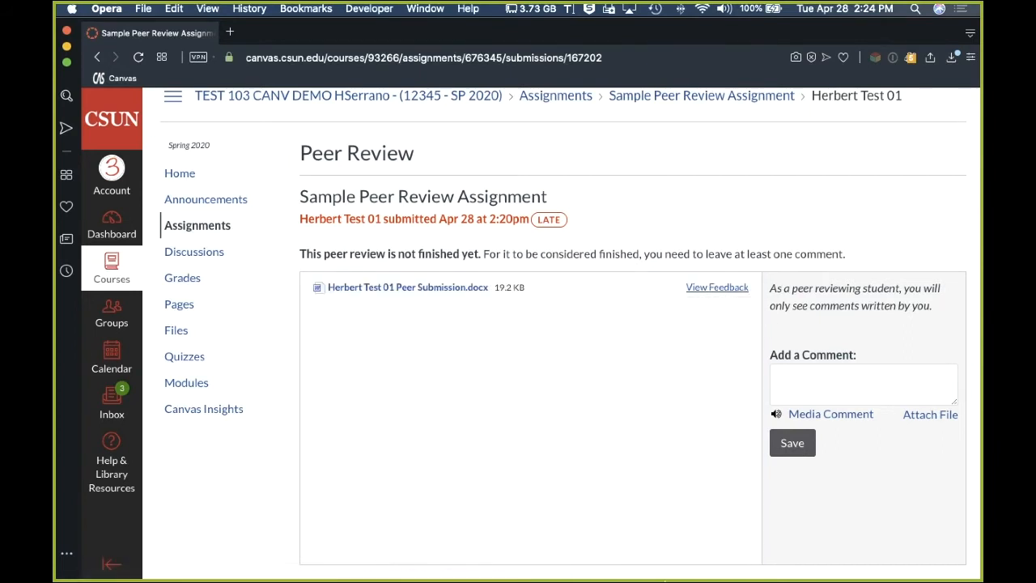
# Save the overall comment "Great paper you raise some excellent points." on student 01's peer review and check its author and time stamp.
pyautogui.click(860, 372)
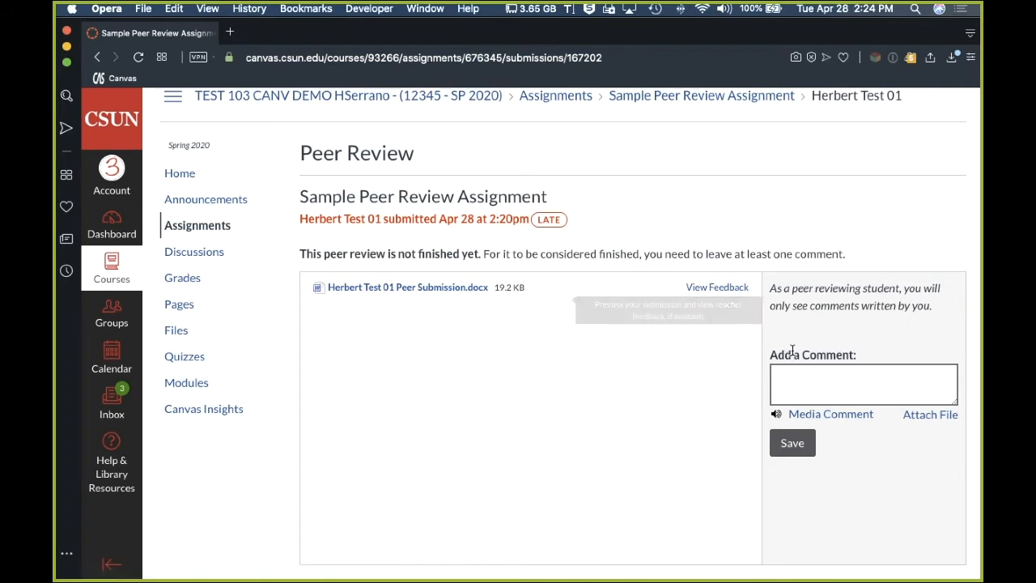
pyautogui.write('Grea')
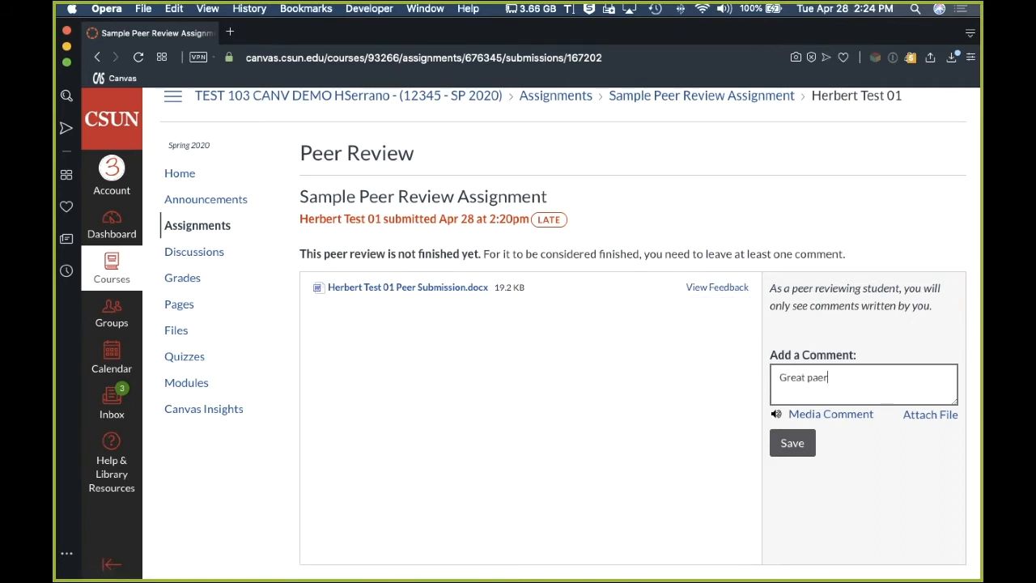
pyautogui.write('t paepr')
pyautogui.write(' some excellent points.')
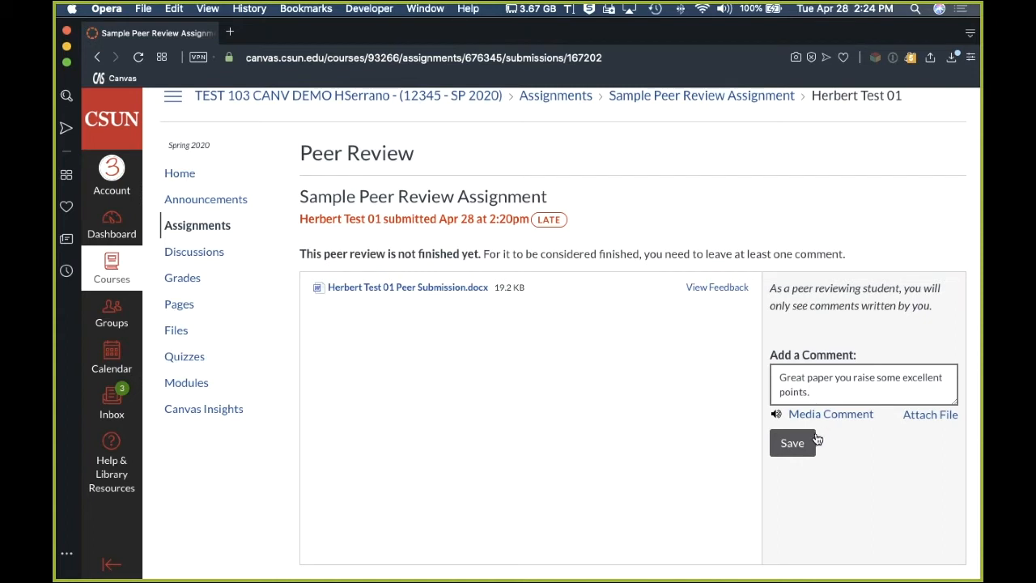
pyautogui.click(787, 446)
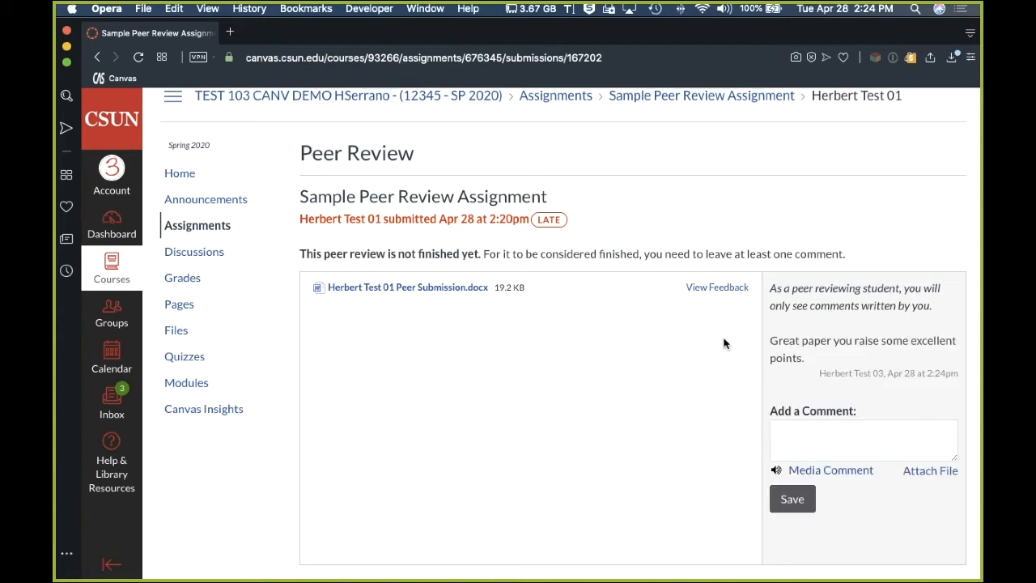
pyautogui.moveTo(826, 374); pyautogui.dragTo(884, 374)
pyautogui.click(881, 373)
# Switch to student 01's Canvas session in Firefox, reload the assignment page and read the reviewer's comment with its author stamp.
pyautogui.moveTo(595, 566)
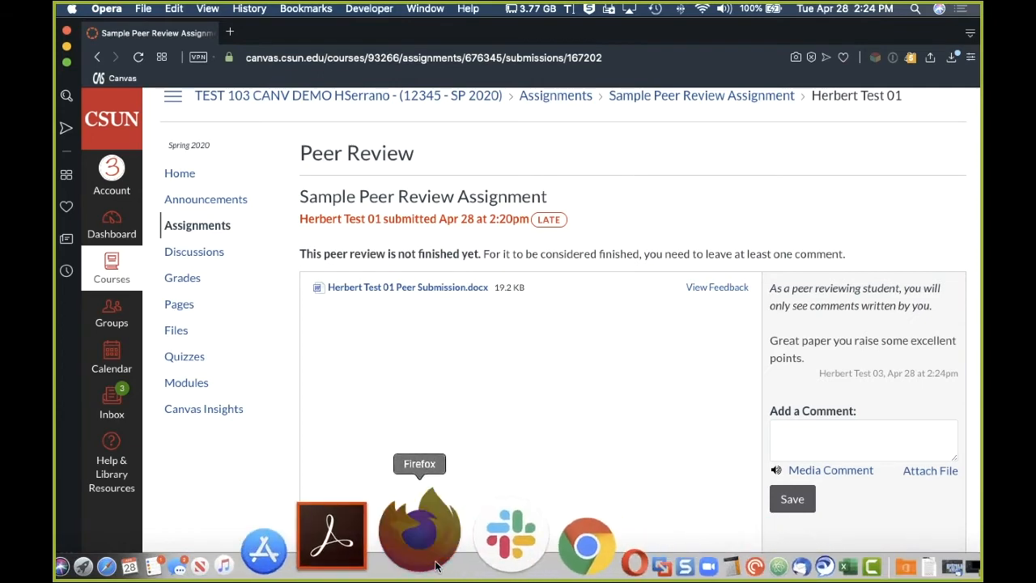
pyautogui.click(416, 554)
pyautogui.rightClick(773, 470)
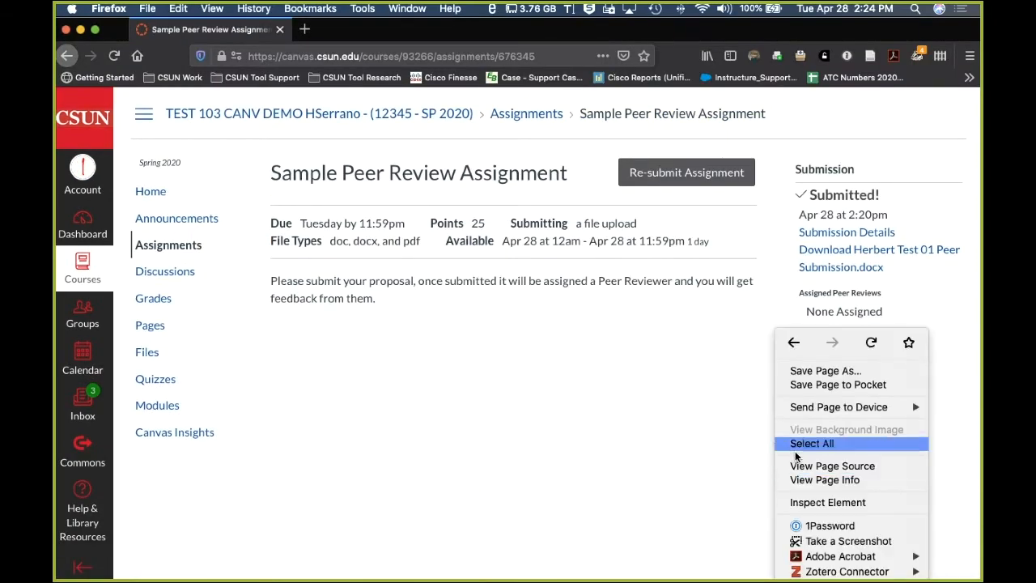
pyautogui.click(862, 346)
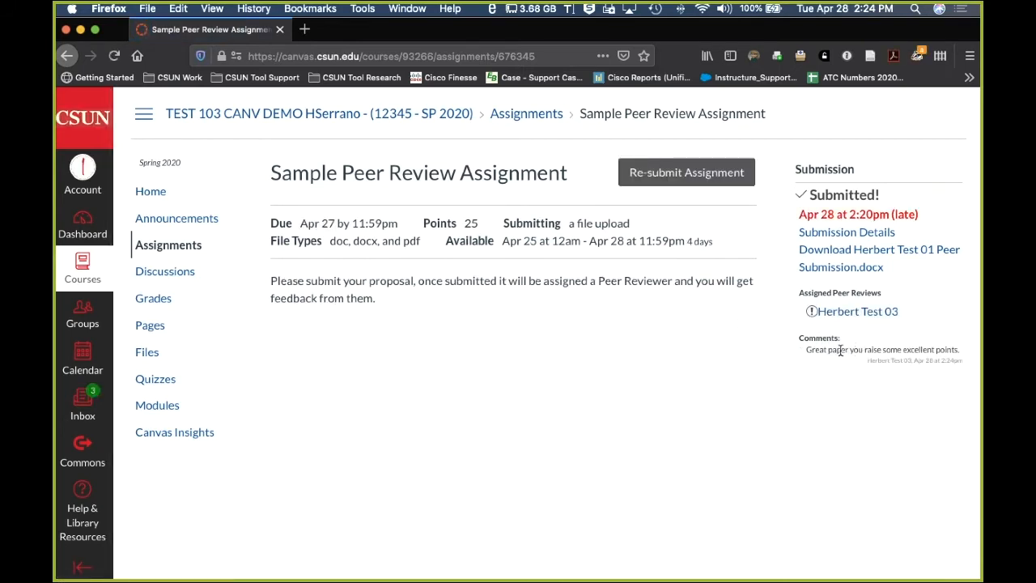
pyautogui.moveTo(816, 350); pyautogui.dragTo(957, 351)
pyautogui.moveTo(893, 359); pyautogui.dragTo(956, 361)
pyautogui.click(946, 364)
# Open the assigned peer review of student 03 and save the comment "Wow really thought provoking.".
pyautogui.click(867, 313)
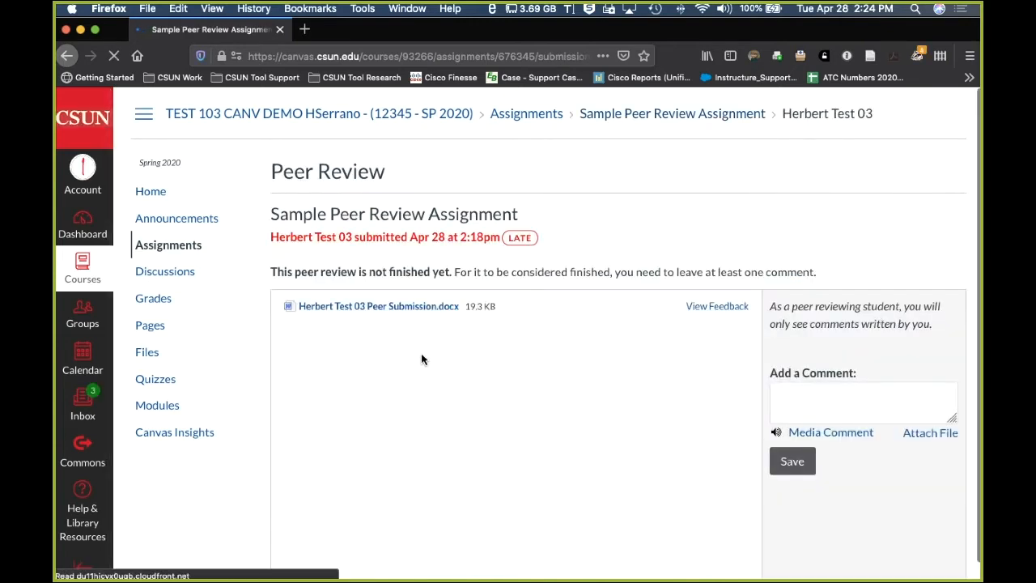
pyautogui.click(879, 406)
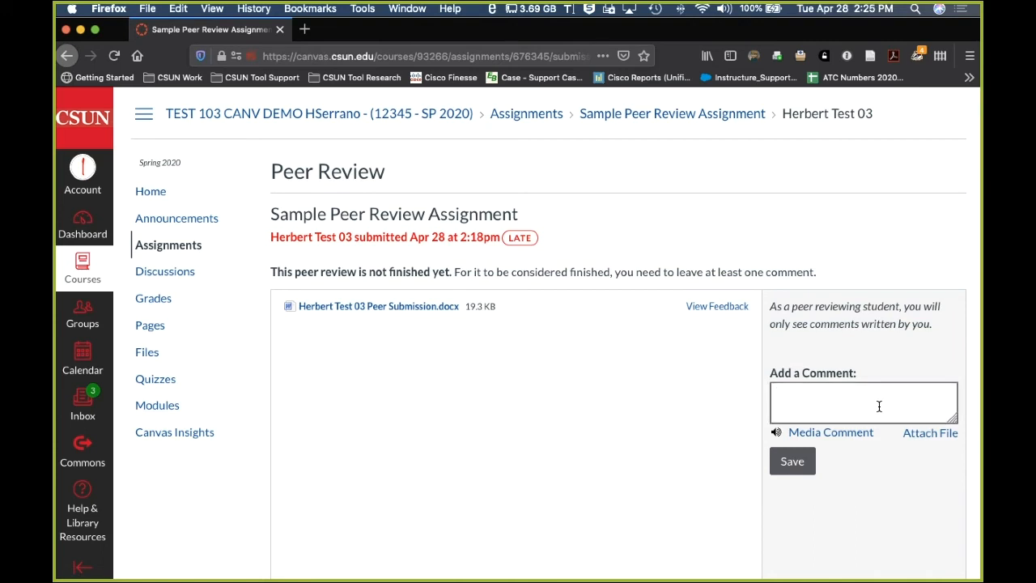
pyautogui.write('Q')
pyautogui.press('BackSpace')
pyautogui.press('BackSpace')
pyautogui.press('BackSpace')
pyautogui.write('w really thought provoking.')
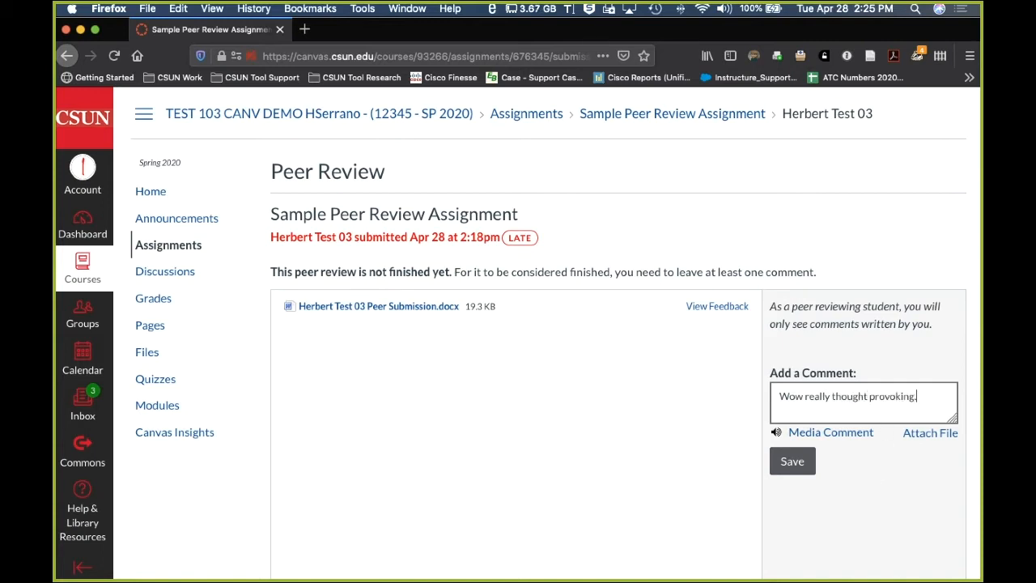
pyautogui.click(787, 468)
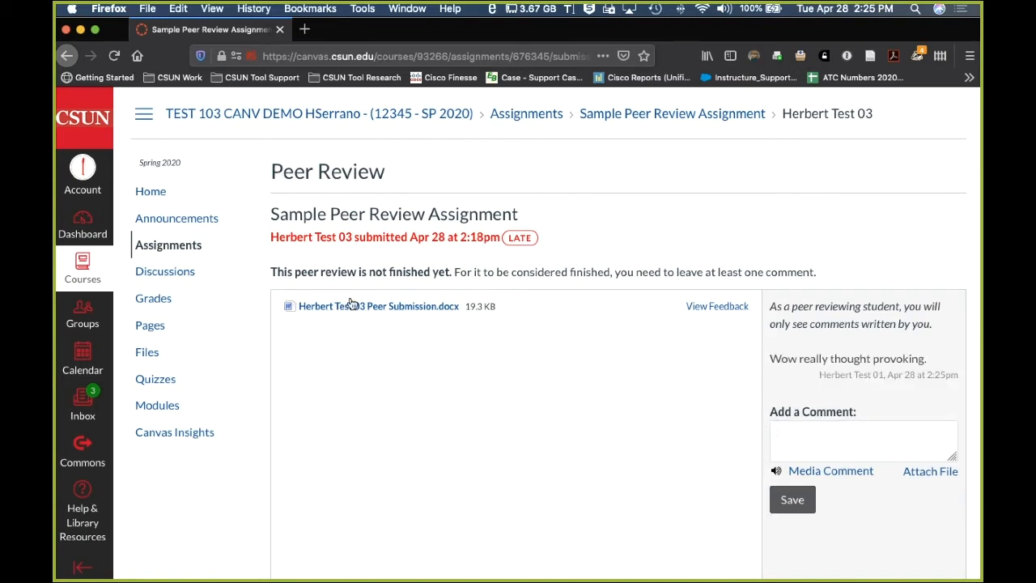
# Open student 03's Peer Submission document in Microsoft Word and highlight the first paragraph in yellow up to "Fusce".
pyautogui.click(393, 314)
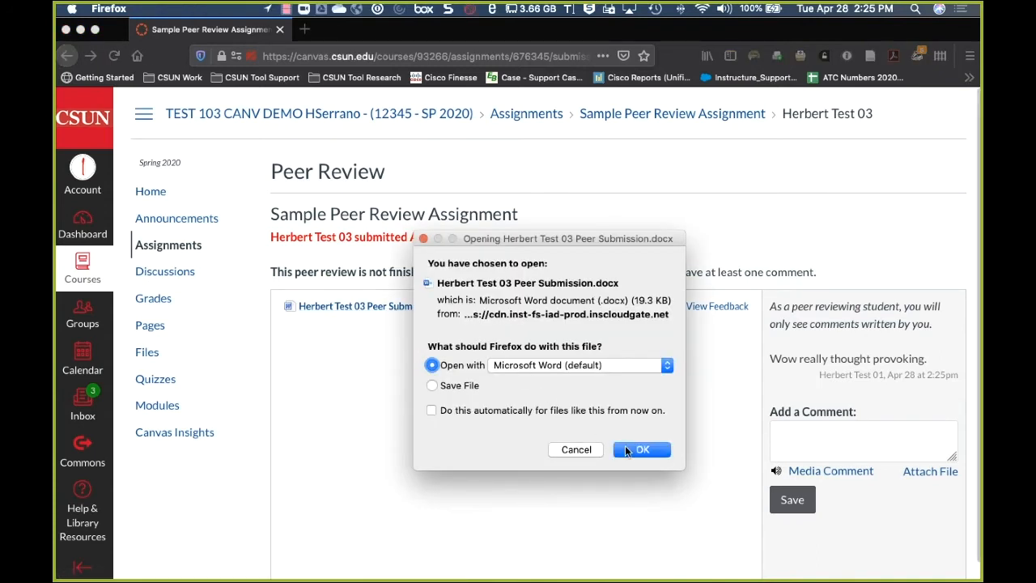
pyautogui.click(626, 450)
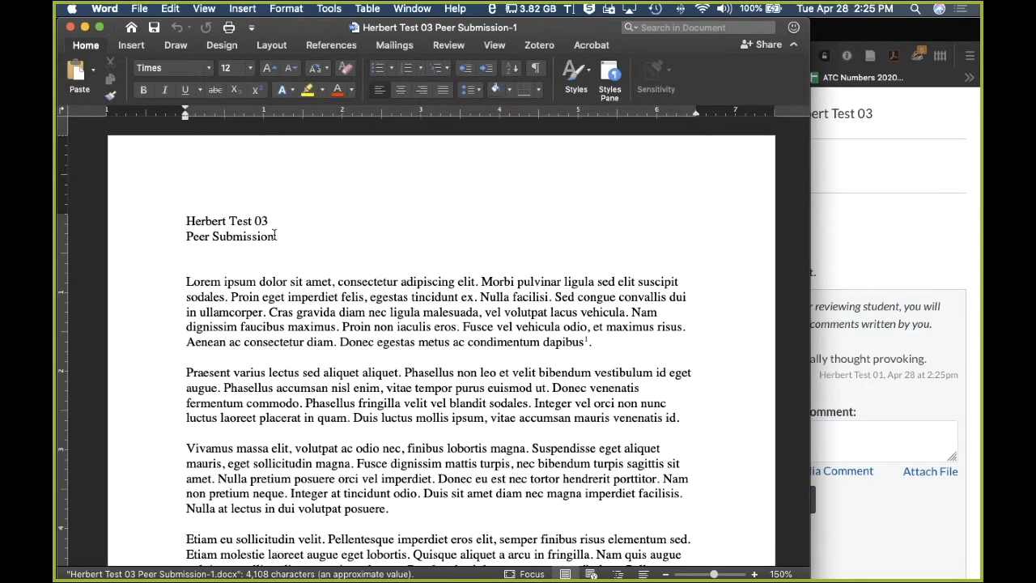
pyautogui.moveTo(182, 280); pyautogui.dragTo(493, 326)
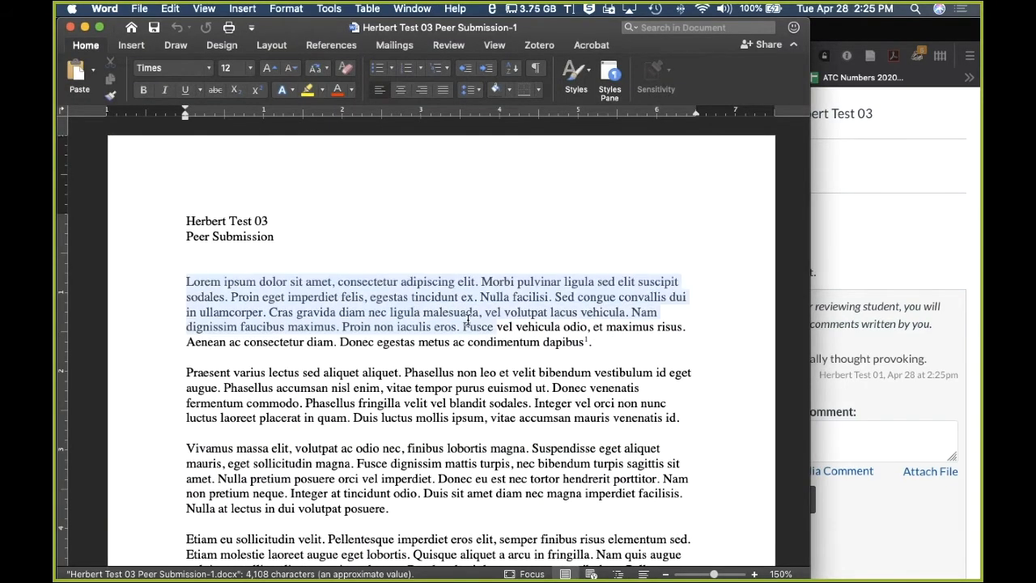
pyautogui.click(308, 89)
# Apply strikethrough to the second paragraph's text from "augue. Phasellus accumsan" through "Duis luctus mollis".
pyautogui.moveTo(197, 394); pyautogui.dragTo(454, 419)
pyautogui.rightClick(425, 401)
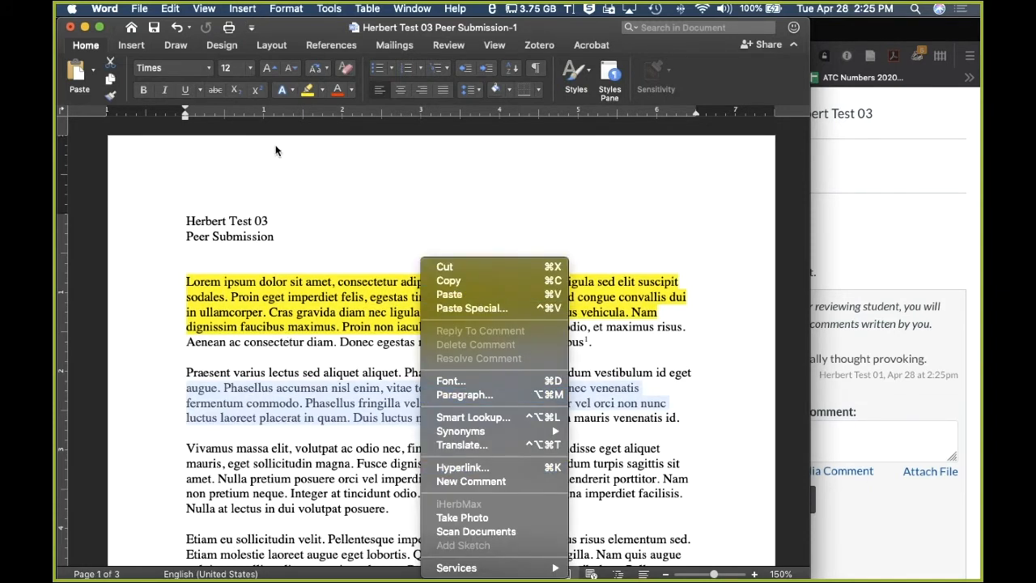
pyautogui.click(199, 92)
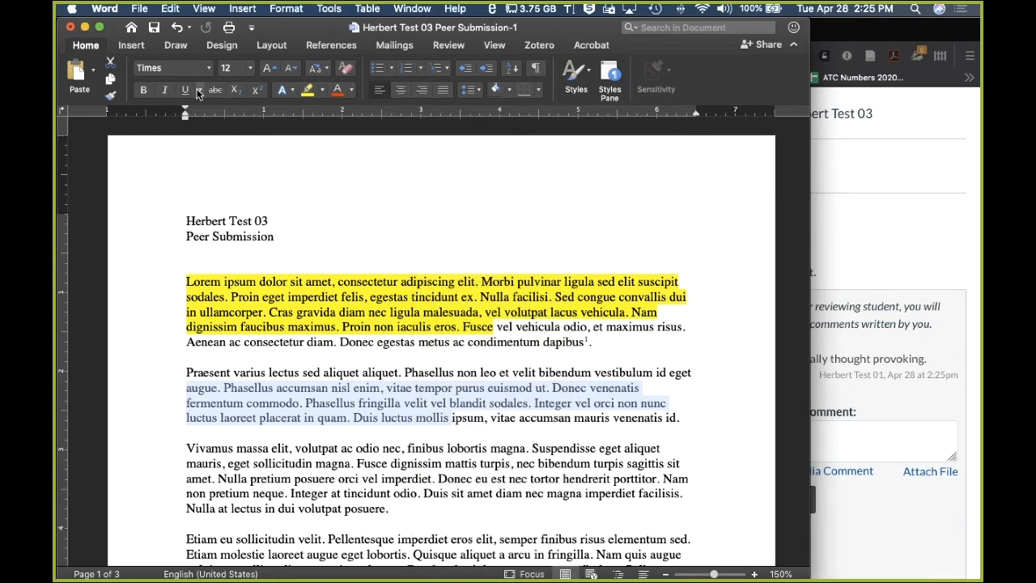
pyautogui.scroll(-2, 196, 93)
pyautogui.click(198, 91)
pyautogui.click(198, 92)
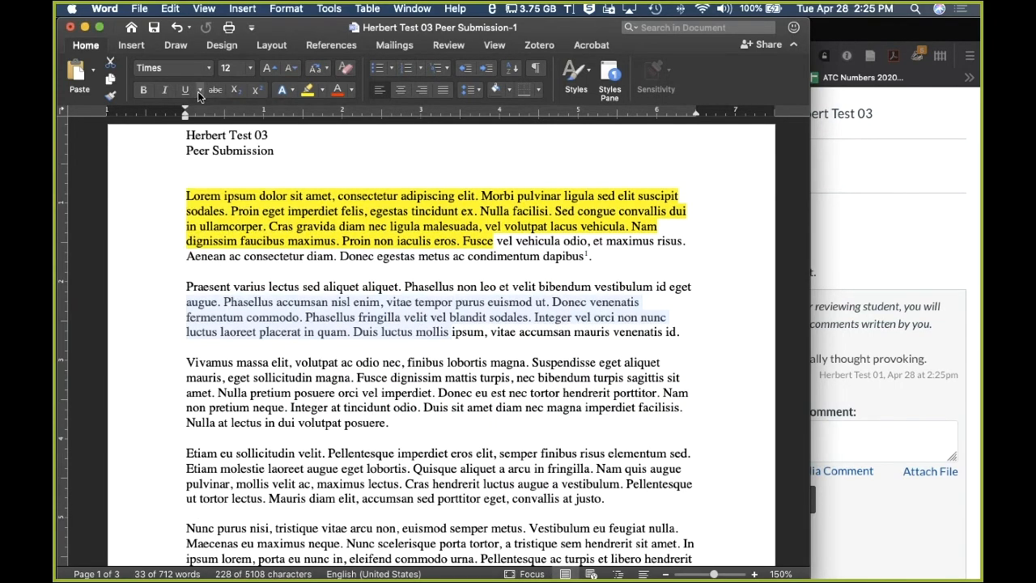
pyautogui.click(214, 90)
pyautogui.click(381, 289)
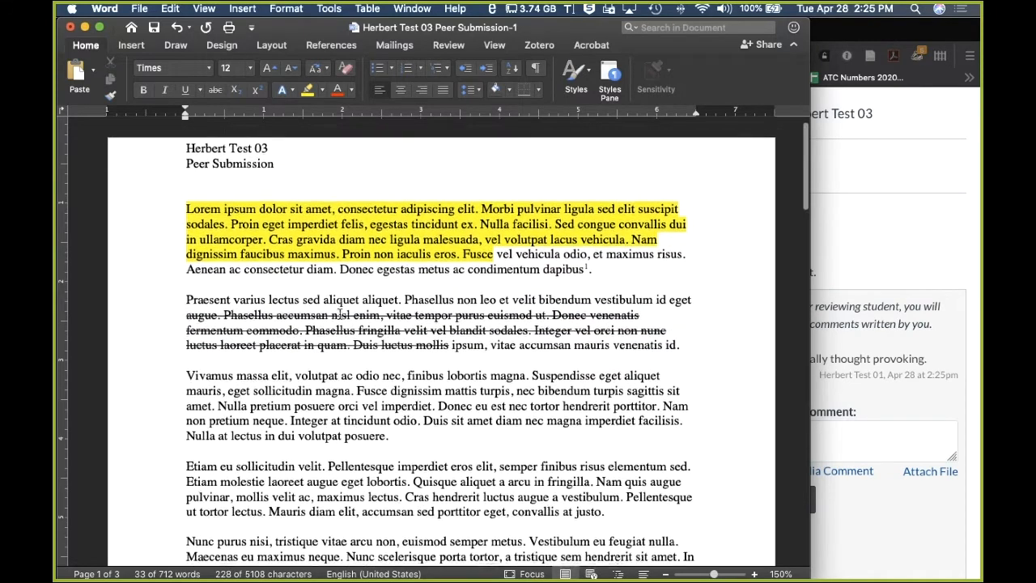
# Save a copy of student 03's document in the Student Submissions folder, ending its file name with "Peer Submission-wfeedback".
pyautogui.click(138, 10)
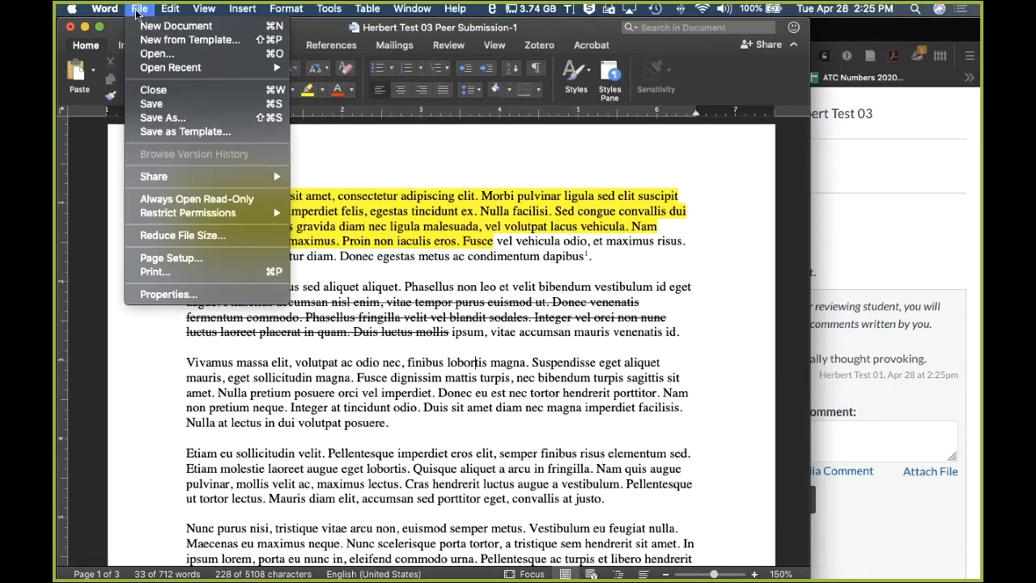
pyautogui.click(162, 117)
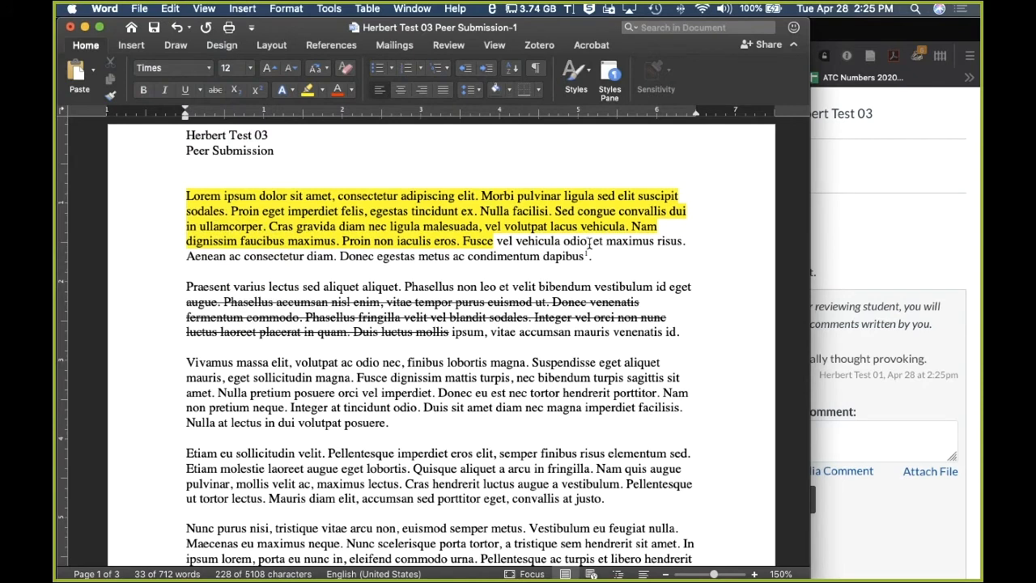
pyautogui.press('shift+super+s')
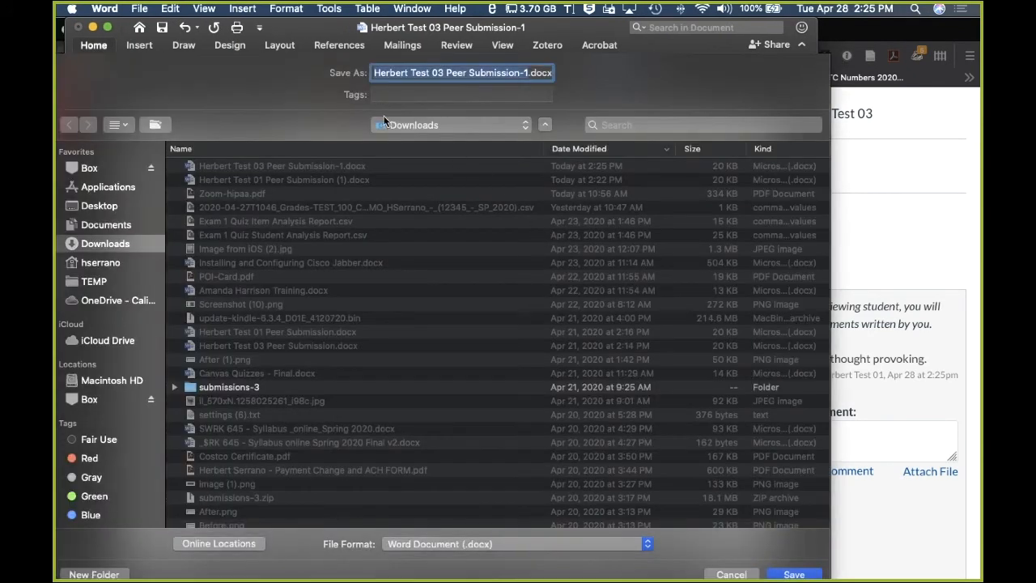
pyautogui.click(410, 123)
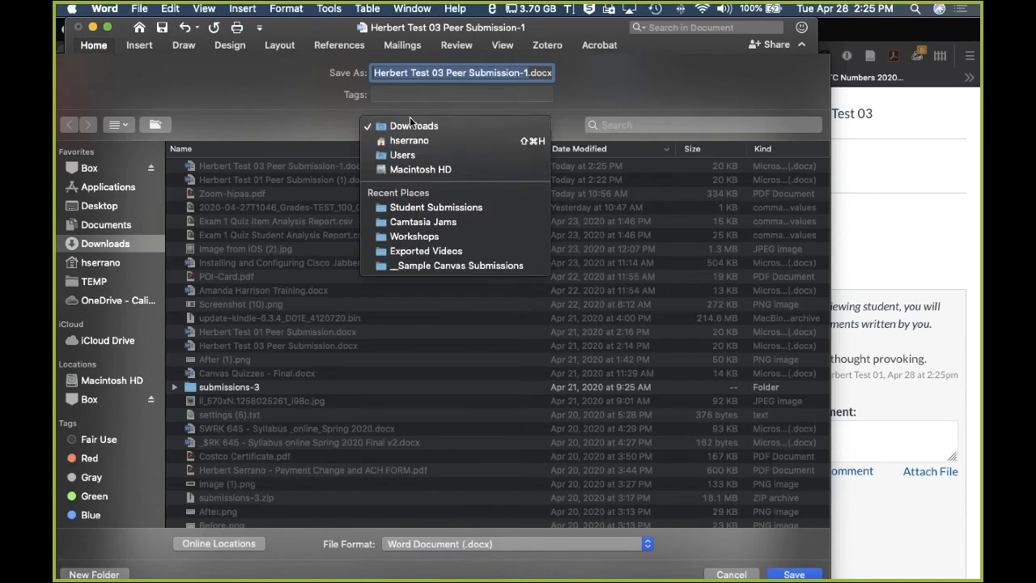
pyautogui.click(454, 207)
pyautogui.click(527, 73)
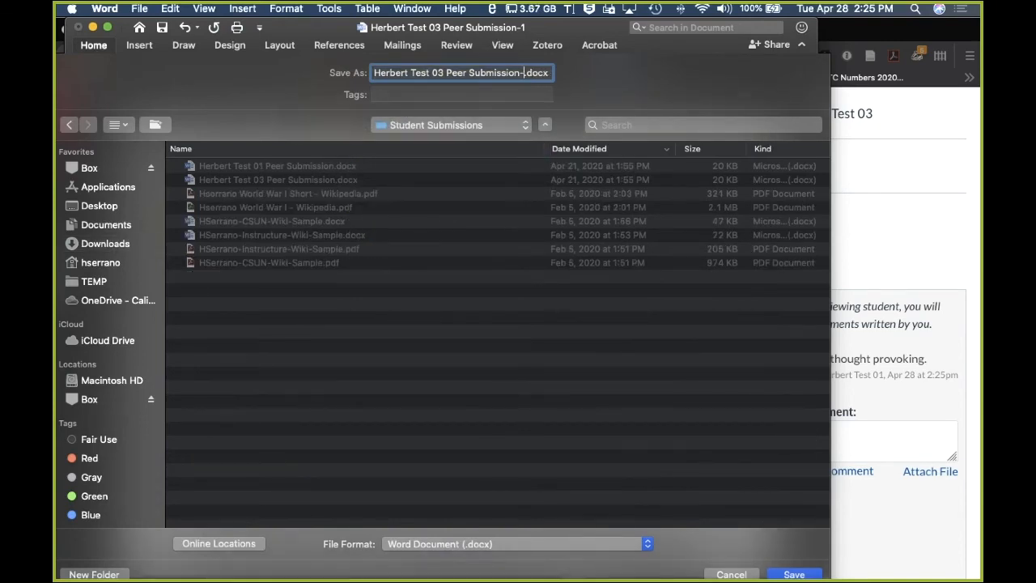
pyautogui.press('BackSpace')
pyautogui.write('wfeedback')
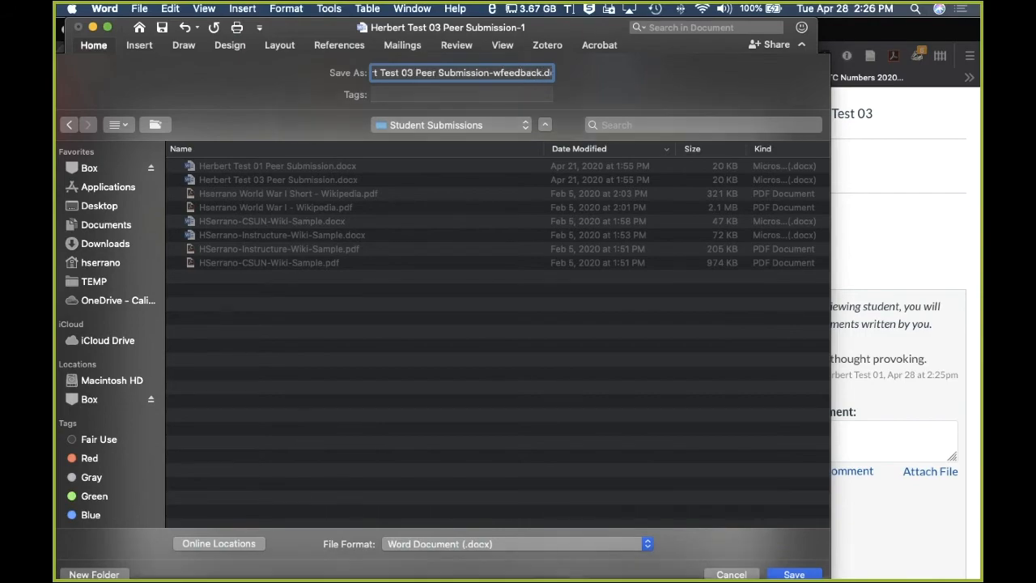
pyautogui.press('Return')
# Insert the comment "Wow very good" at the "Peer Submission" title line of the document.
pyautogui.scroll(2, 548, 235)
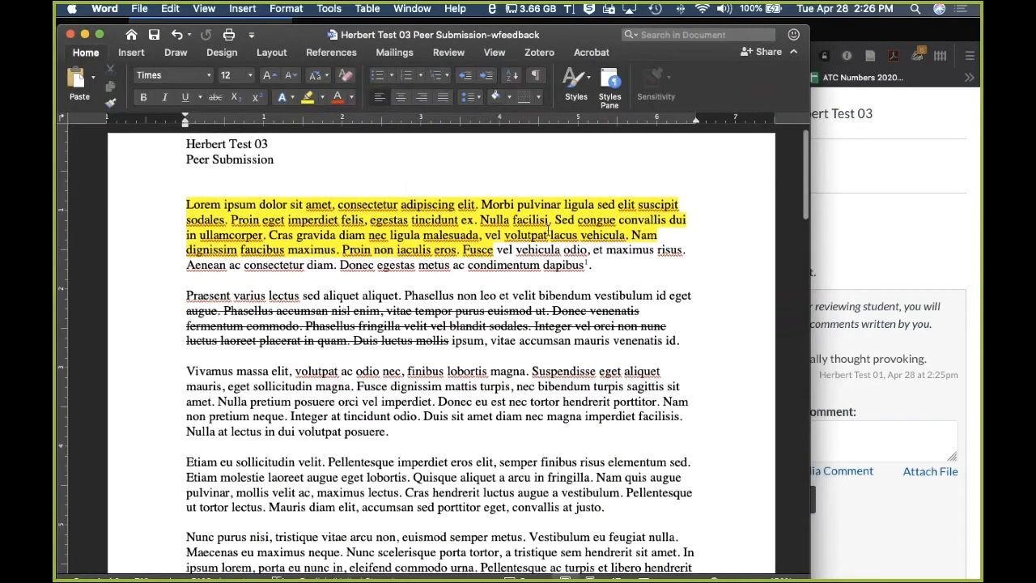
pyautogui.click(241, 9)
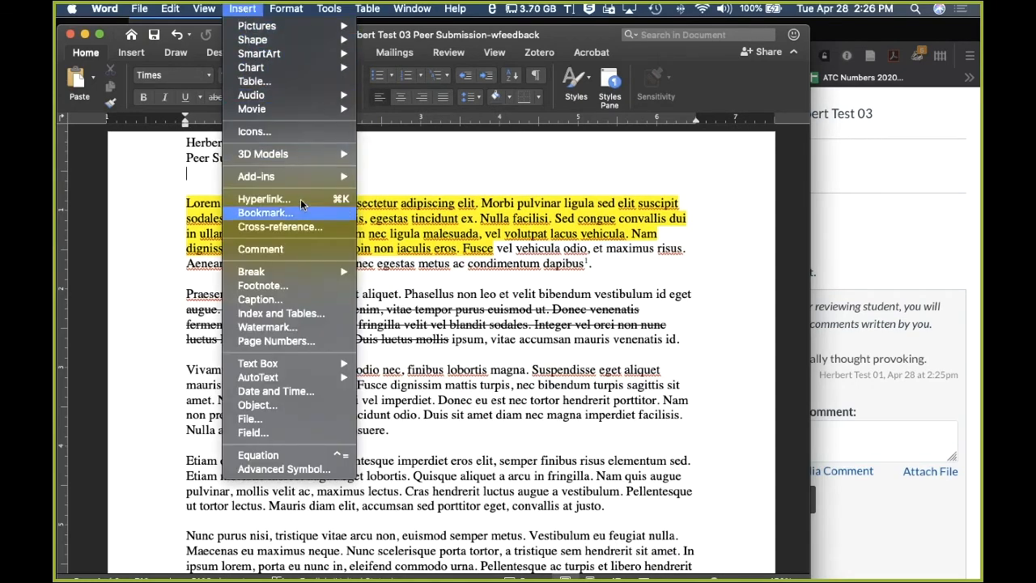
pyautogui.click(312, 251)
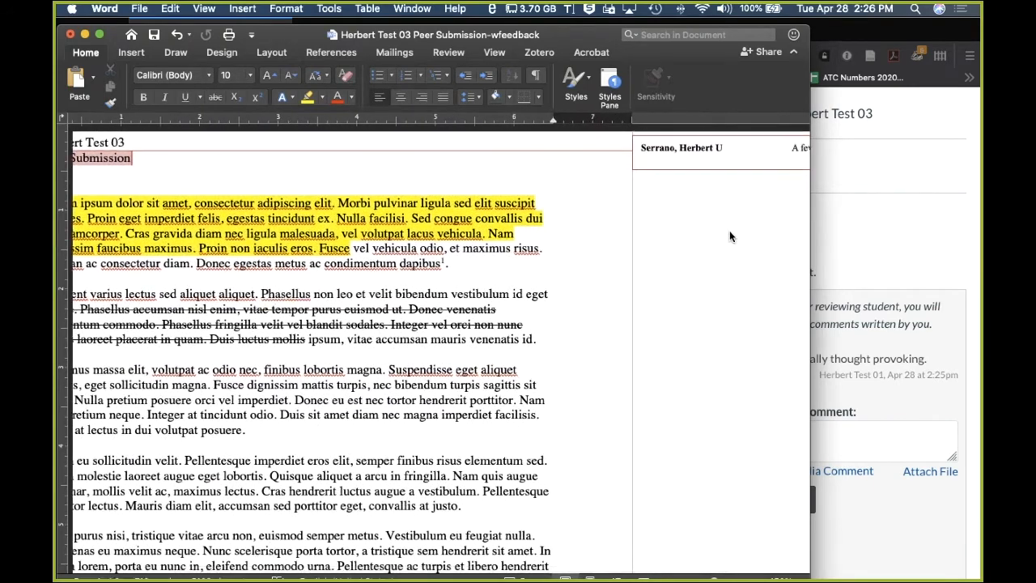
pyautogui.write('Wowo')
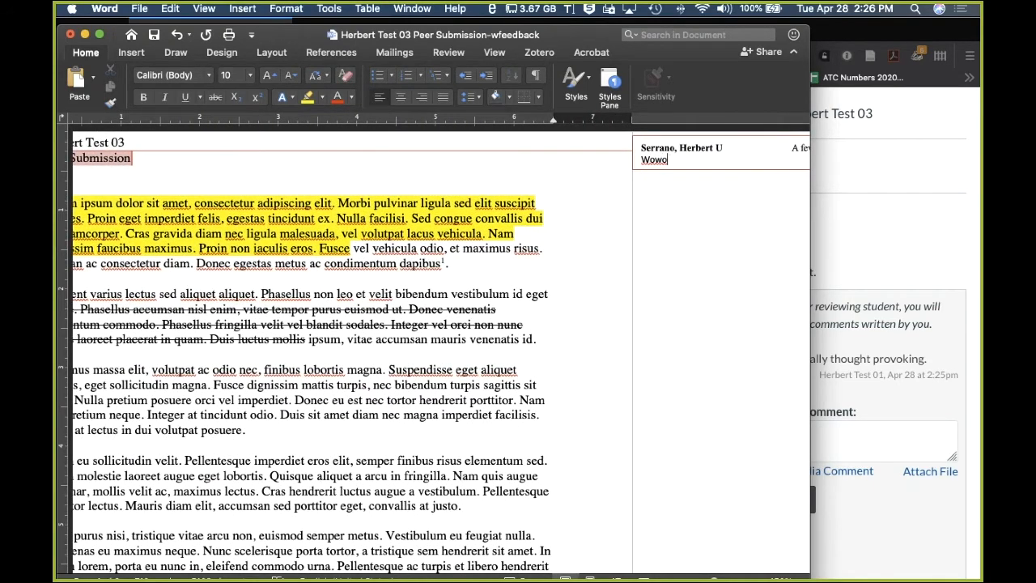
pyautogui.press('BackSpace')
pyautogui.write('very goog')
pyautogui.press('BackSpace')
pyautogui.write('d')
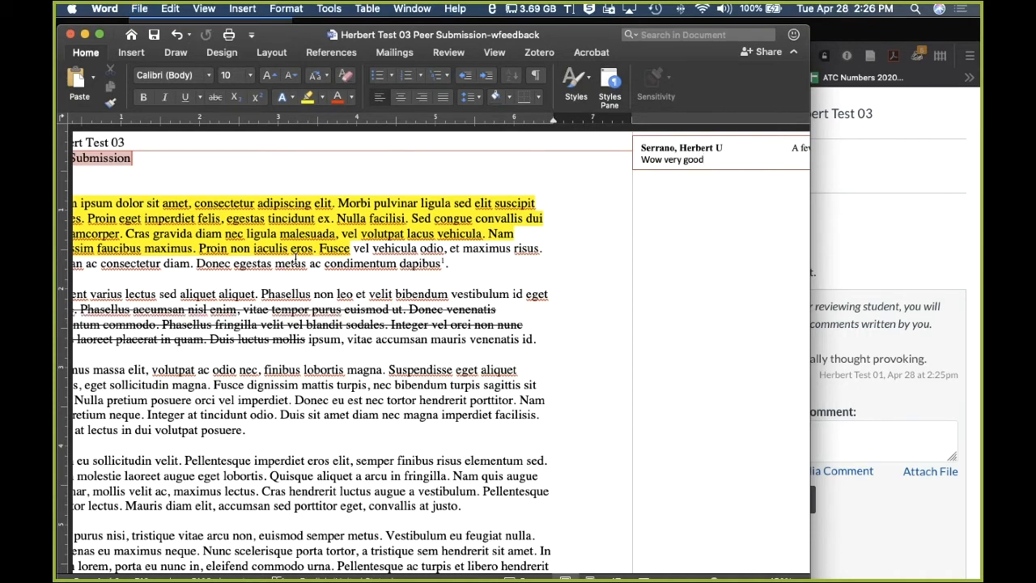
# Switch to Firefox, attach student 03's Peer Submission-wfeedback.docx from Student Submissions to the peer review and save it.
pyautogui.click(957, 402)
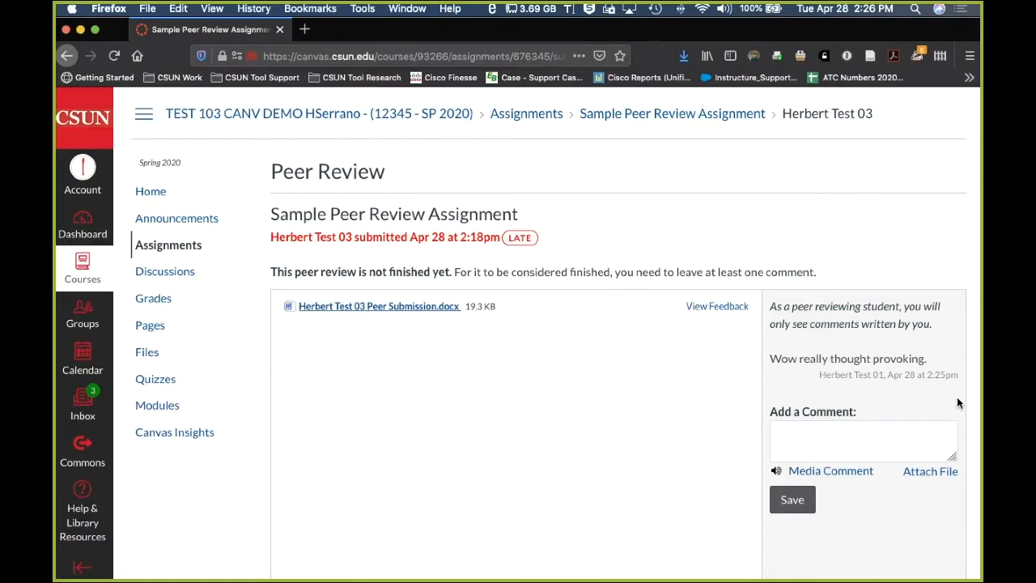
pyautogui.scroll(-1, 801, 395)
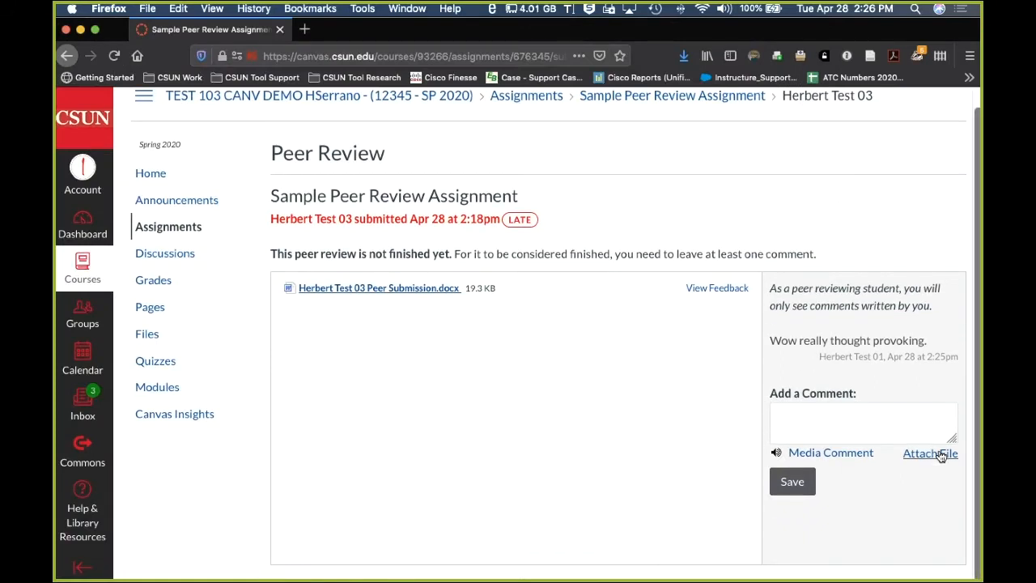
pyautogui.click(939, 455)
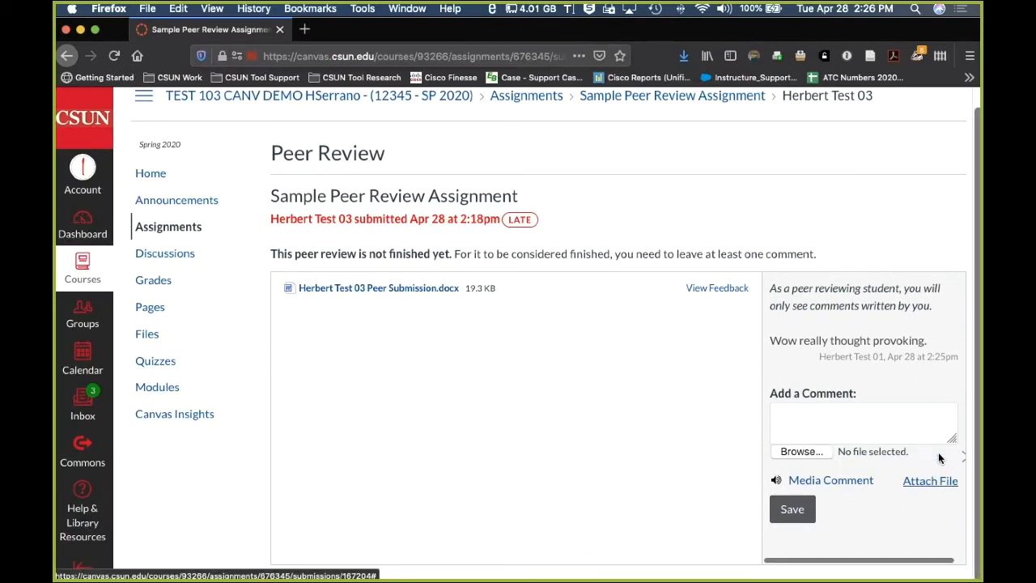
pyautogui.click(800, 451)
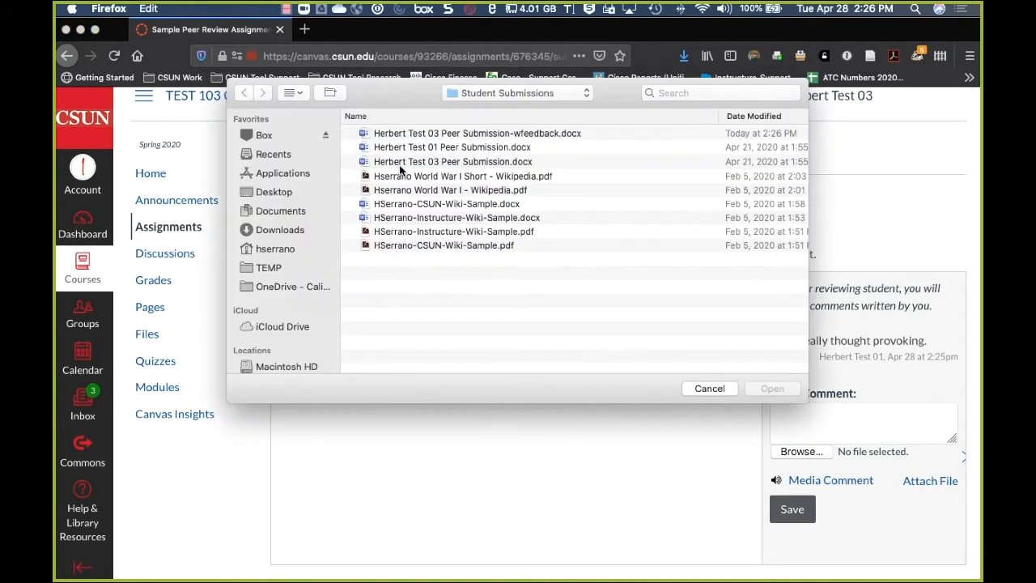
pyautogui.doubleClick(571, 136)
pyautogui.click(801, 510)
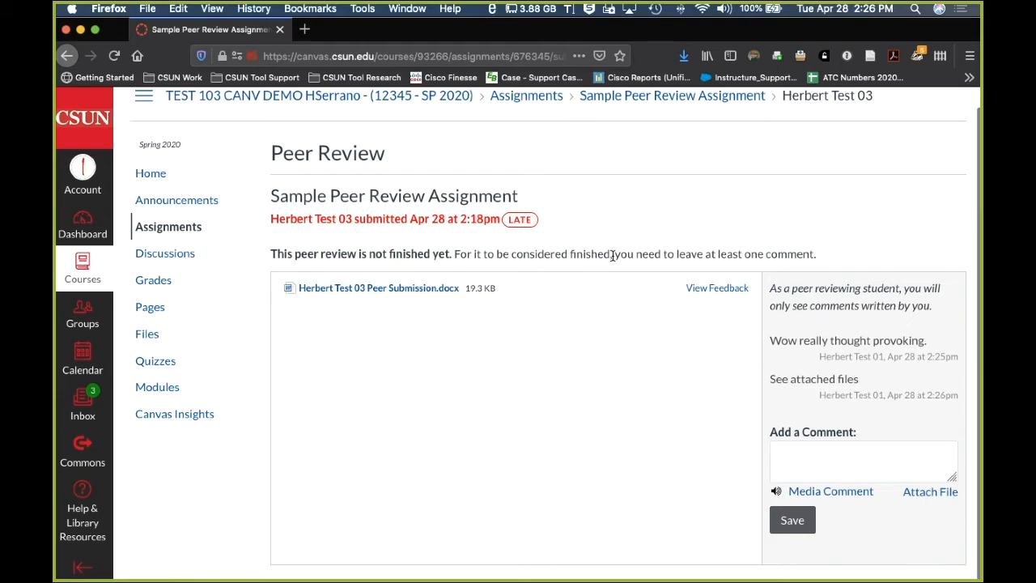
# Switch to student 03's Canvas session in Opera, open the Sample Peer Review Assignment page and read the reviewer's comments and attachment.
pyautogui.press('super+Tab')
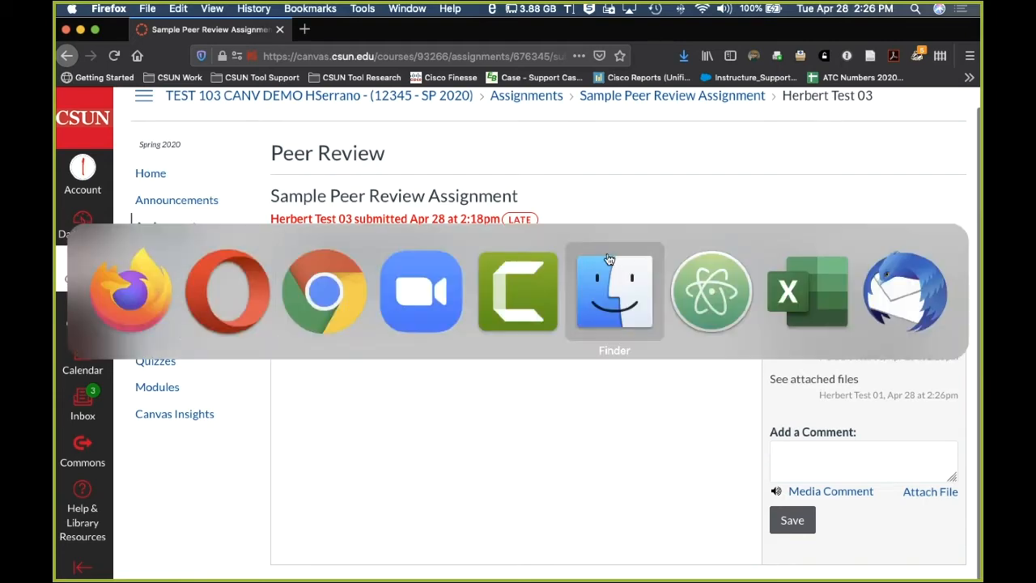
pyautogui.click(346, 279)
pyautogui.press('super+Tab')
pyautogui.press('super+Tab')
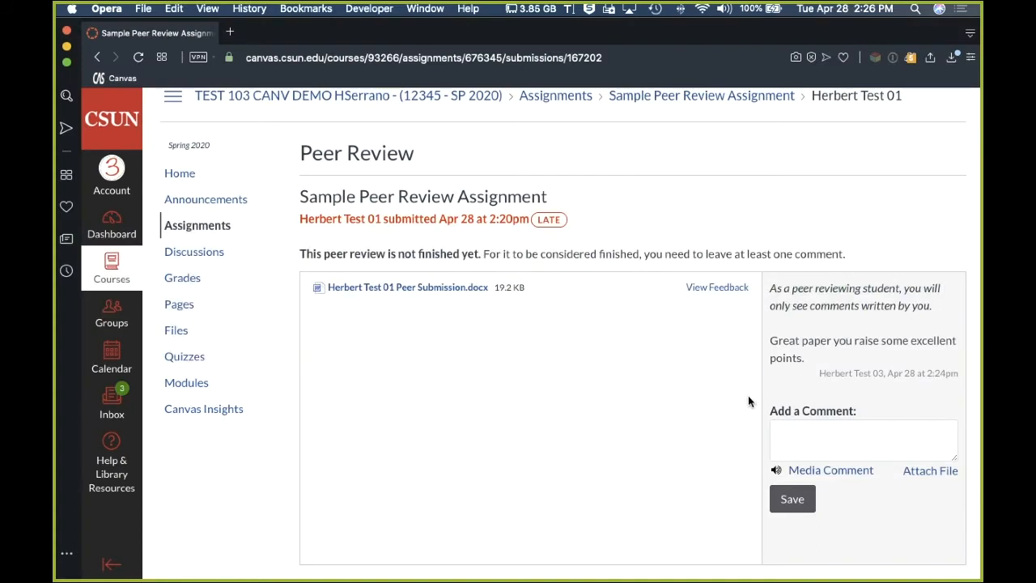
pyautogui.click(712, 98)
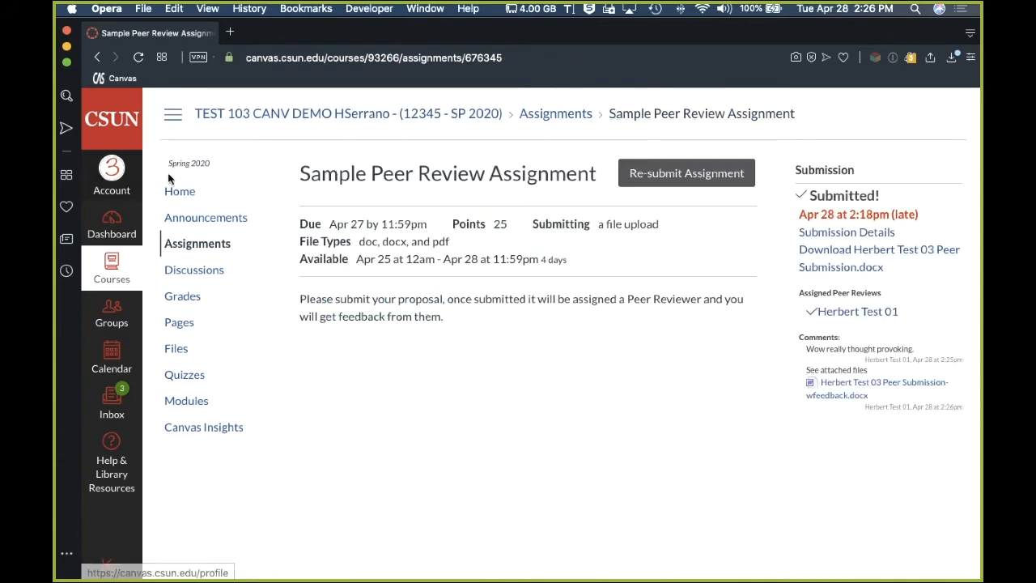
pyautogui.moveTo(804, 348); pyautogui.dragTo(935, 354)
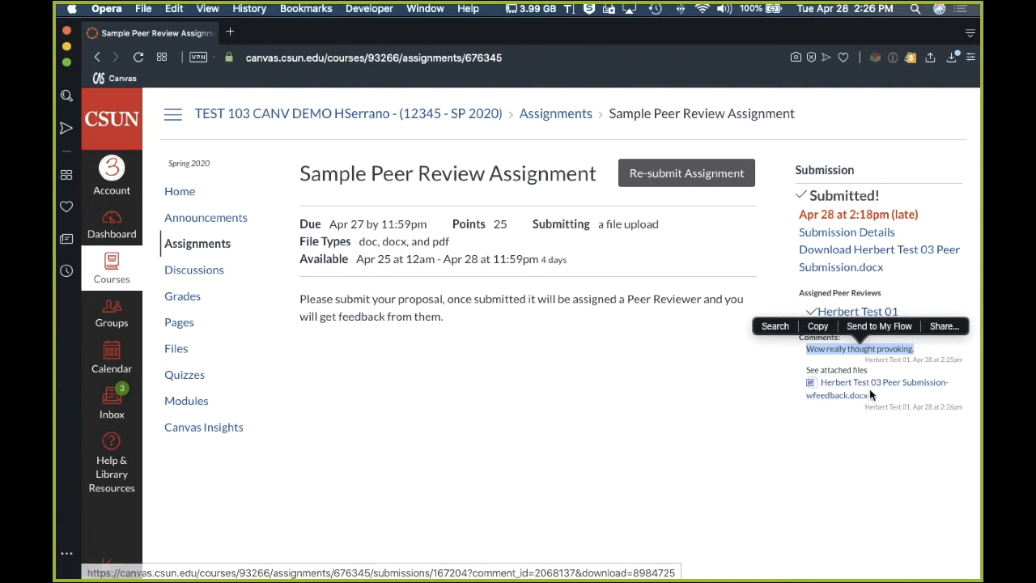
pyautogui.click(634, 377)
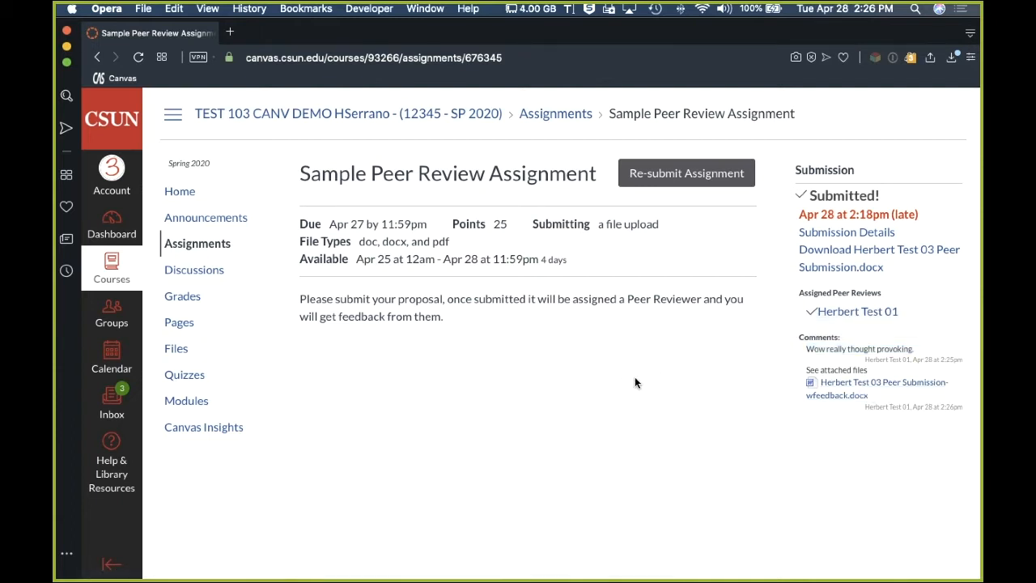
# Switch to the instructor's Canvas session in Chrome, reload the assignment's peer reviews list and check each review's completion mark.
pyautogui.press('super+Tab')
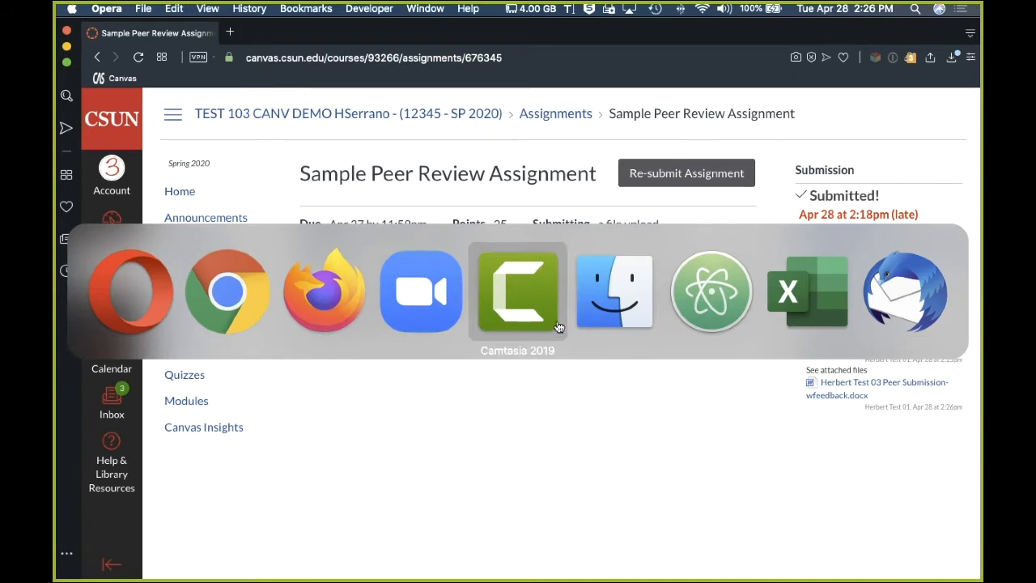
pyautogui.click(253, 307)
pyautogui.press('super+r')
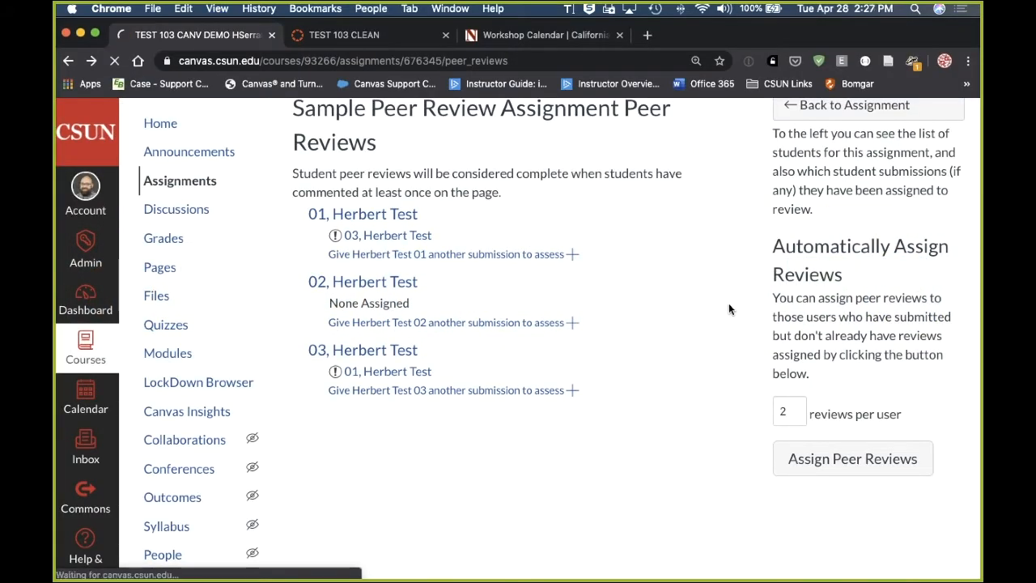
pyautogui.scroll(2, 673, 244)
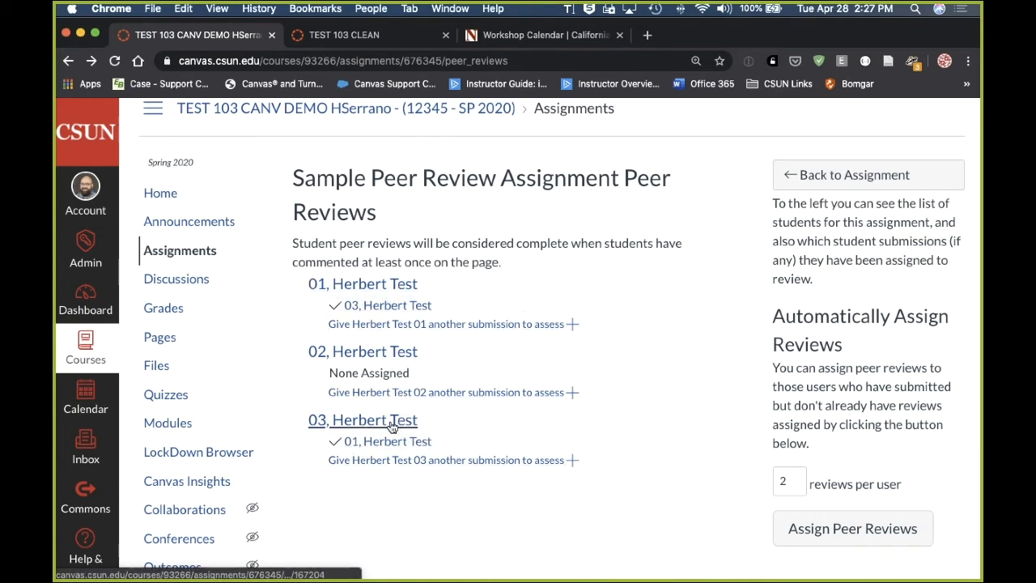
# Open the submission details of students 01 and 03 from the peer reviews list and read the reviewers' comments and attached file.
pyautogui.click(411, 446)
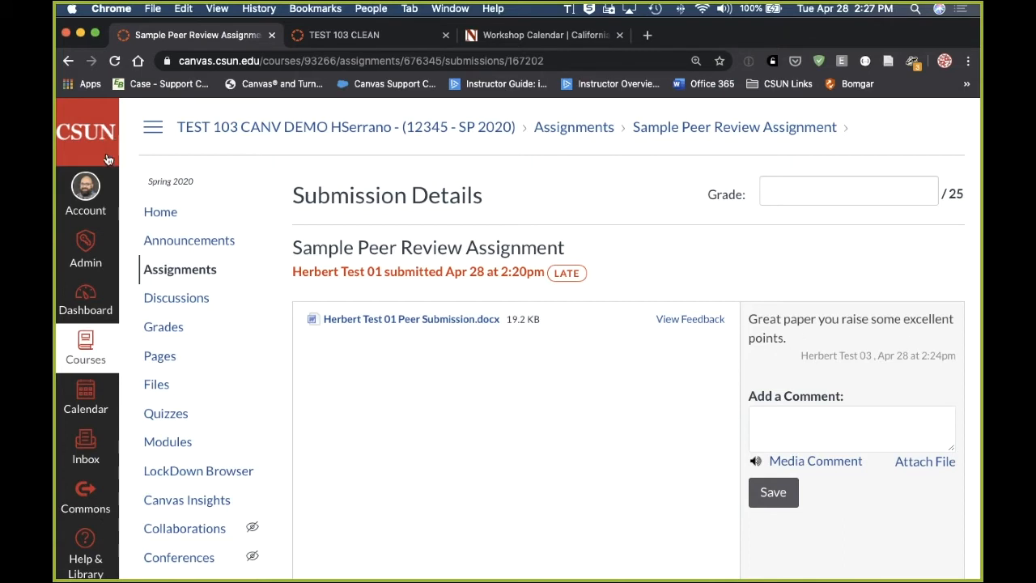
pyautogui.click(68, 61)
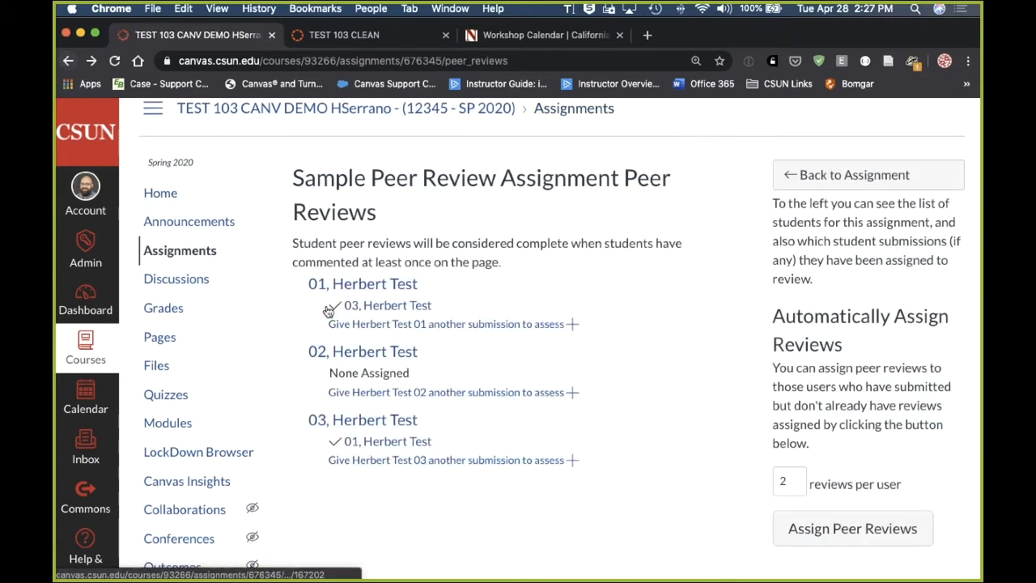
pyautogui.click(409, 309)
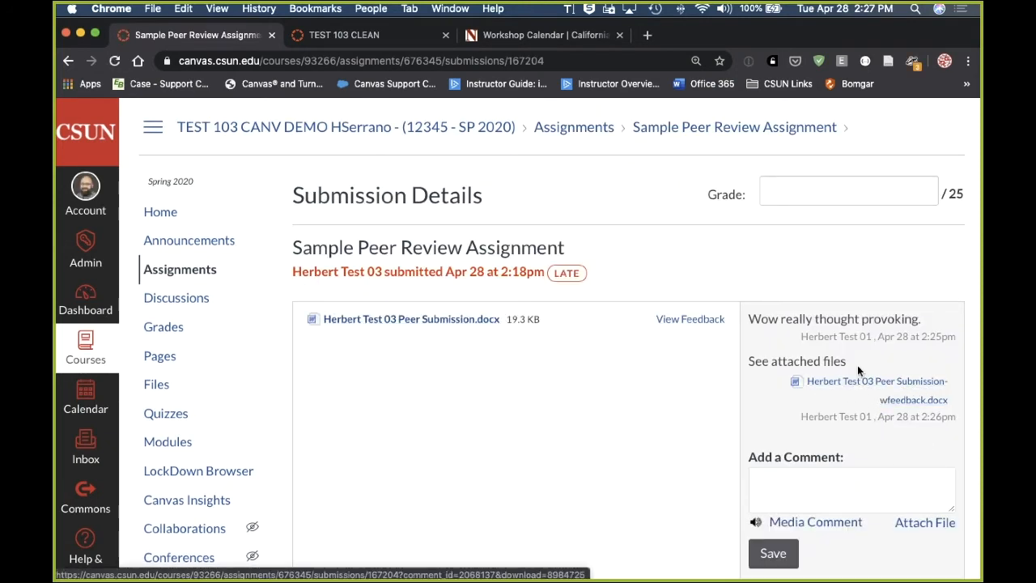
pyautogui.moveTo(766, 319); pyautogui.dragTo(928, 323)
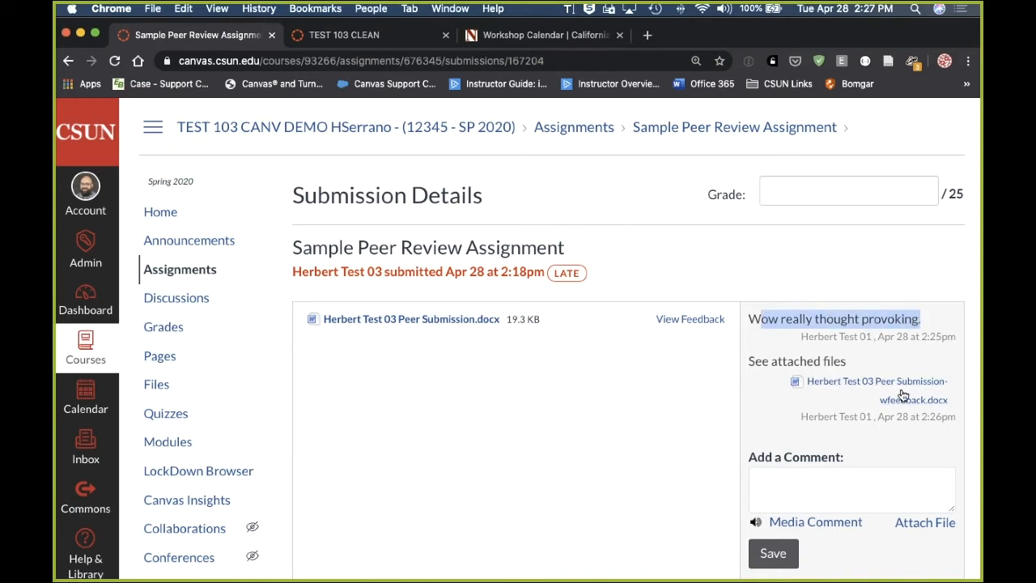
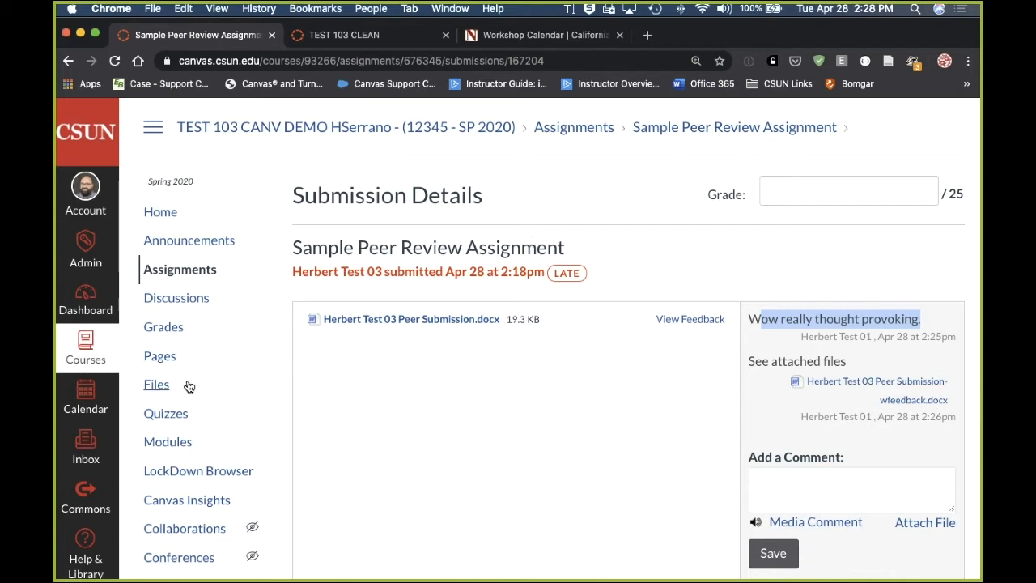
# Open Sample Quiz with 2 Question Groups, save its pending question changes and shrink the height of the instructions box.
pyautogui.click(206, 426)
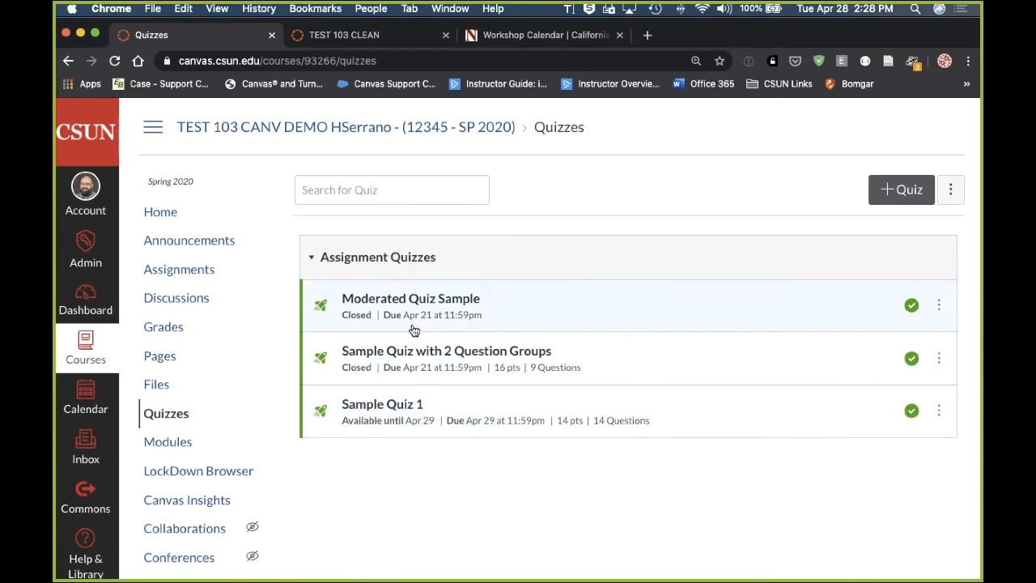
pyautogui.click(465, 354)
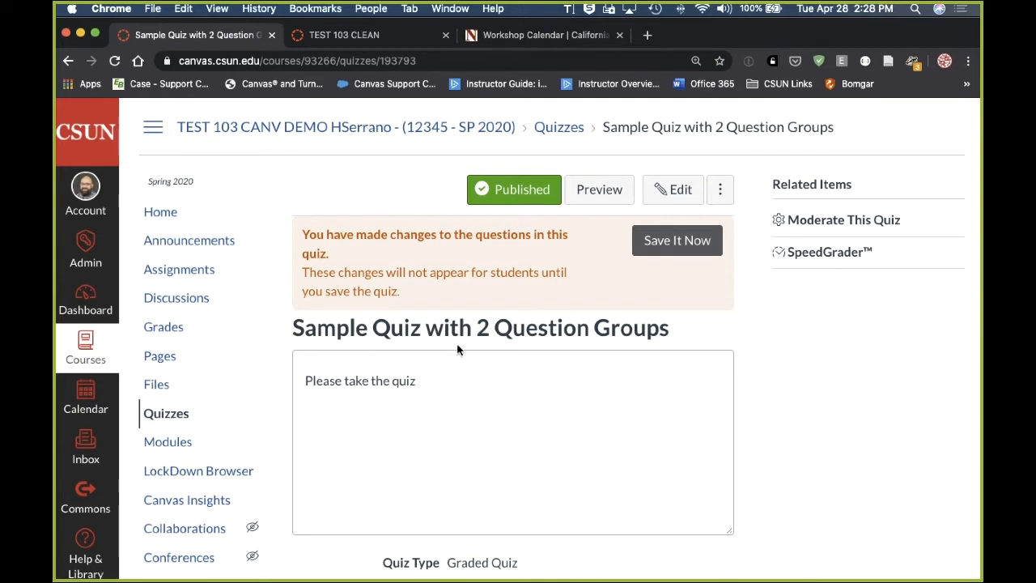
pyautogui.click(659, 251)
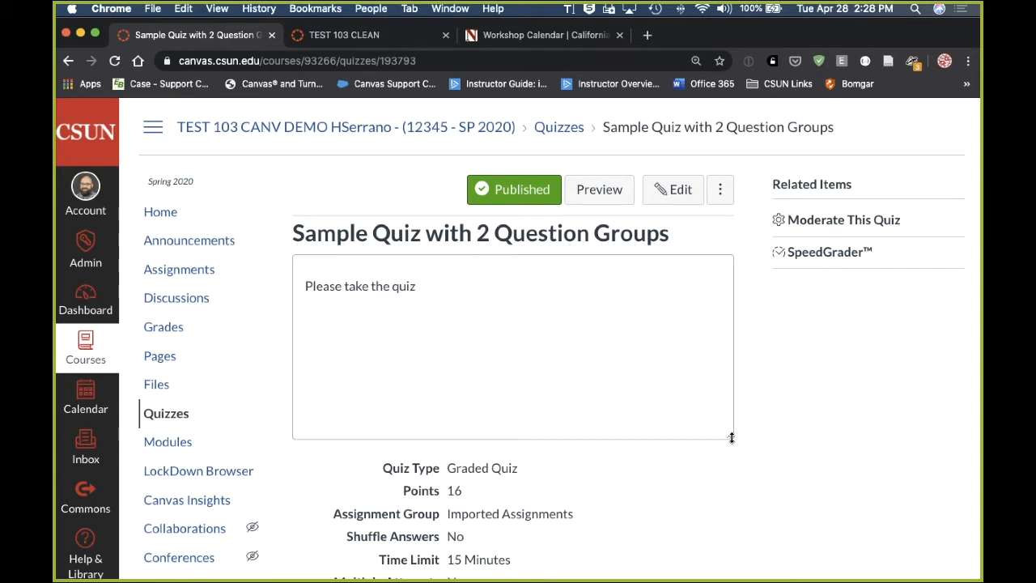
pyautogui.moveTo(732, 437); pyautogui.dragTo(731, 316)
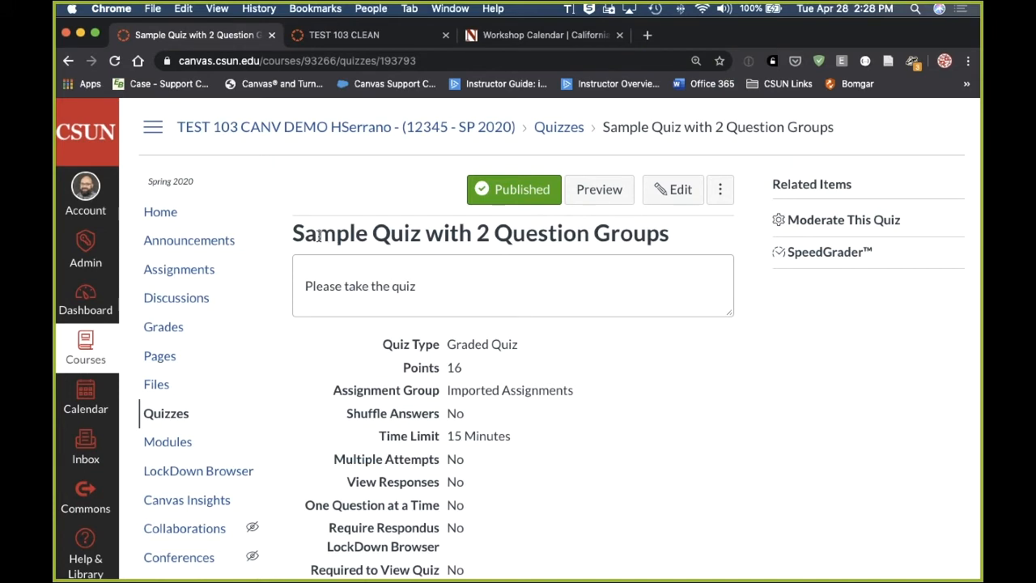
# Open the quiz for editing and set its due date to Apr 28 at 11:59pm for Everyone.
pyautogui.click(672, 193)
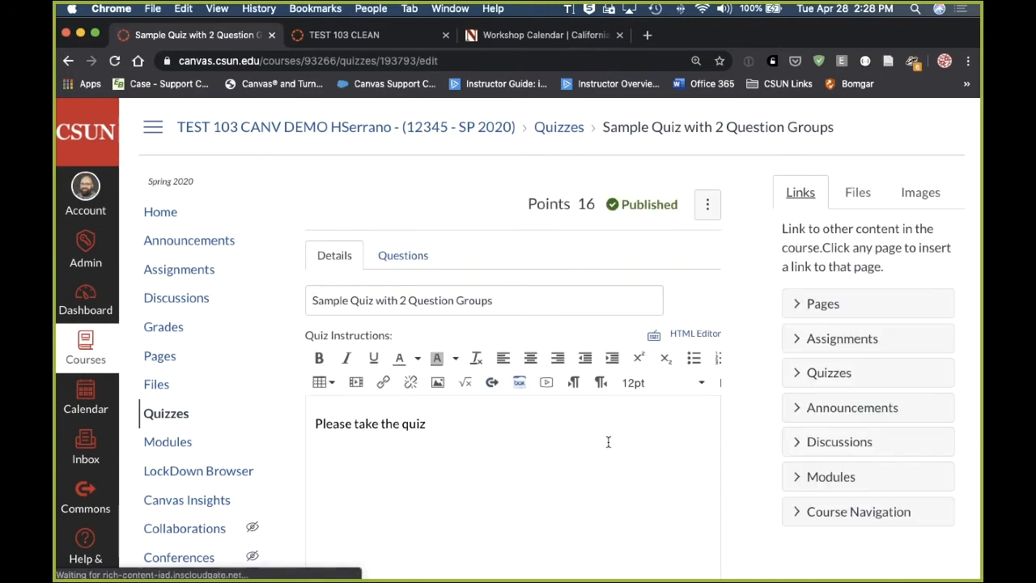
pyautogui.scroll(-5, 840, 511)
pyautogui.scroll(-1, 756, 503)
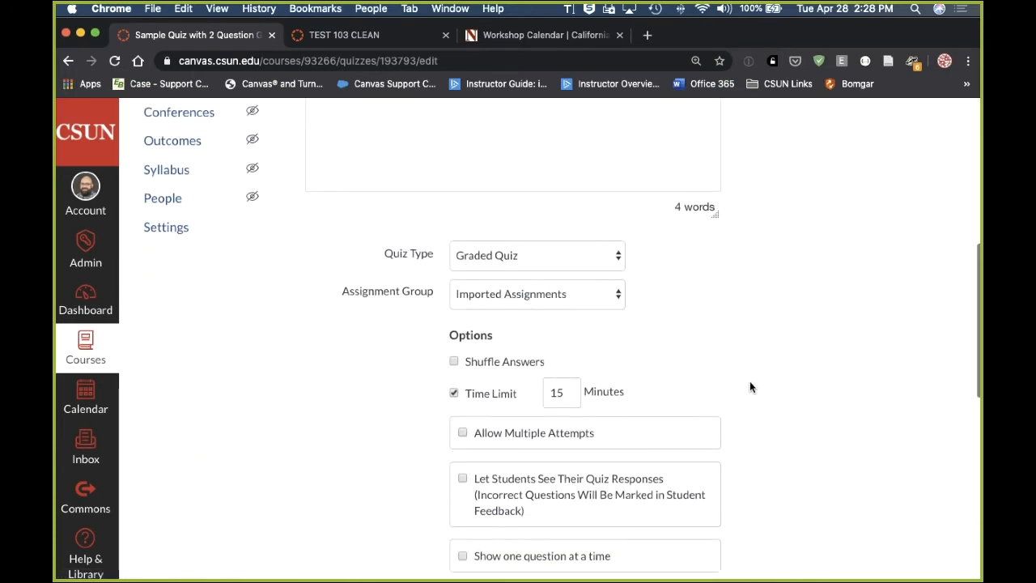
pyautogui.scroll(-6, 595, 391)
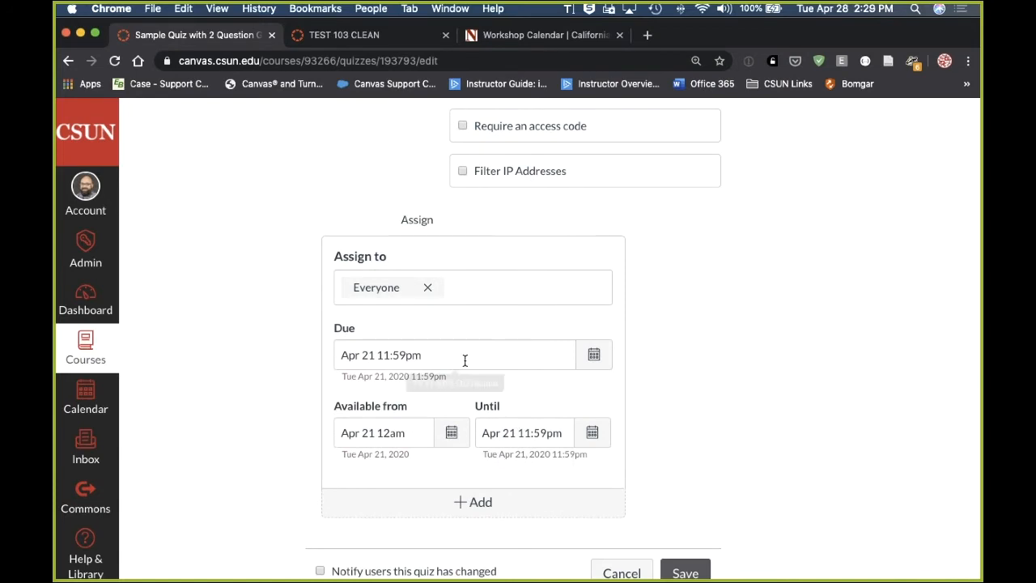
pyautogui.click(593, 355)
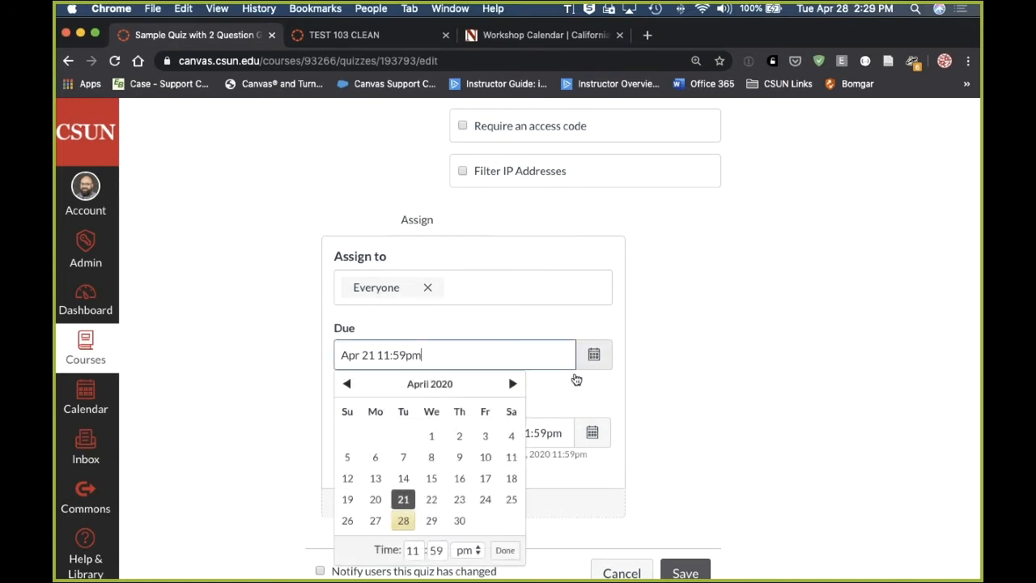
pyautogui.click(404, 522)
pyautogui.click(640, 449)
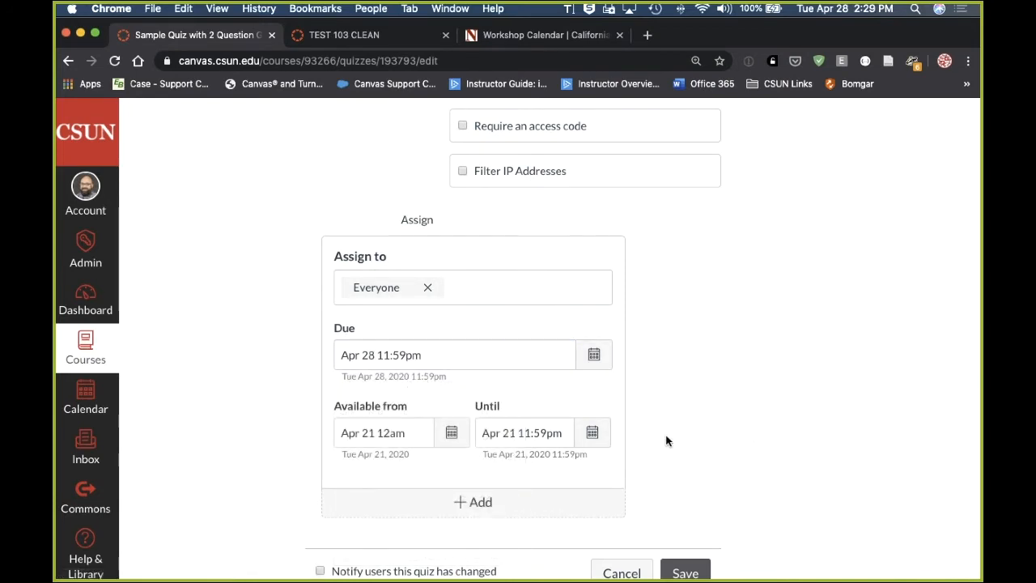
# Extend the quiz's Until availability date to Apr 30 at 11:59pm and save the quiz.
pyautogui.click(599, 435)
pyautogui.click(599, 372)
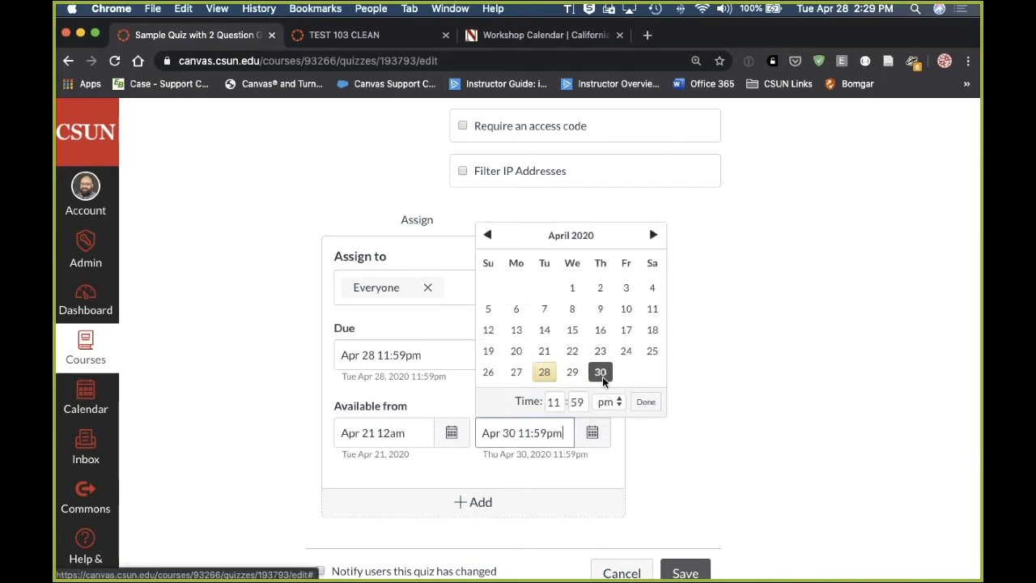
pyautogui.scroll(-1, 839, 550)
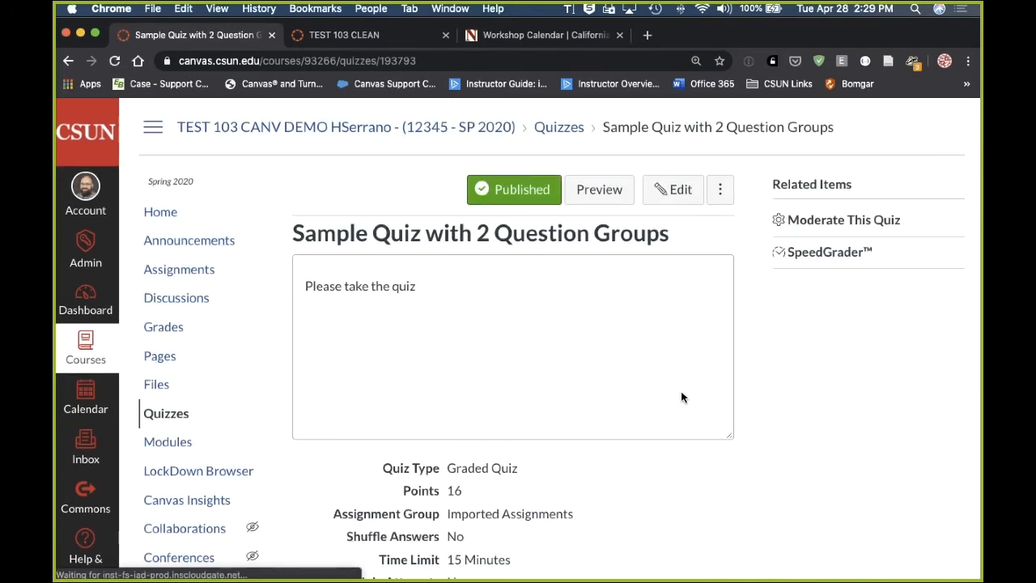
# Reopen the quiz for editing, display its questions, and examine the True/False group's pick count, points per question and list of questions.
pyautogui.click(672, 189)
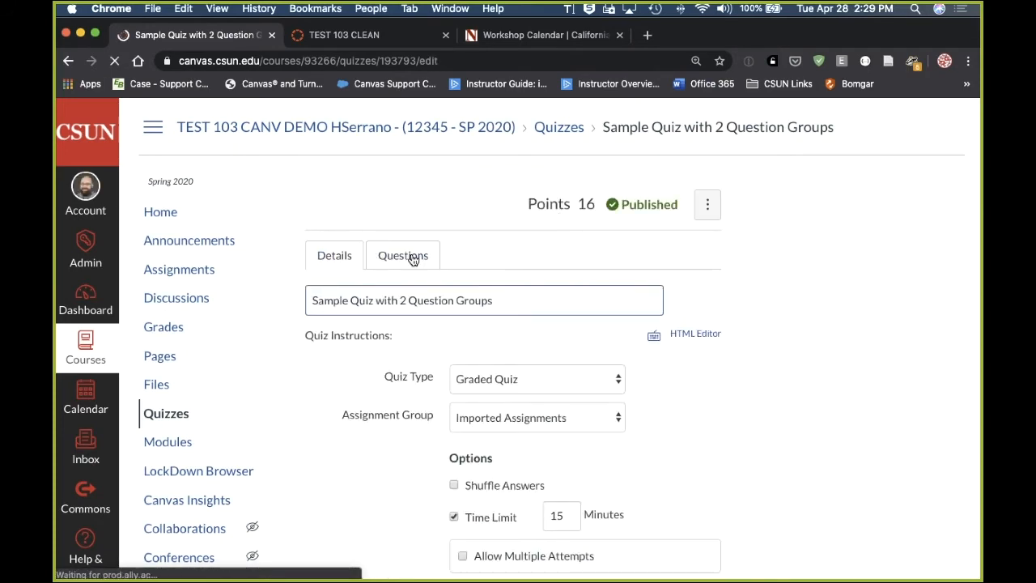
pyautogui.click(410, 256)
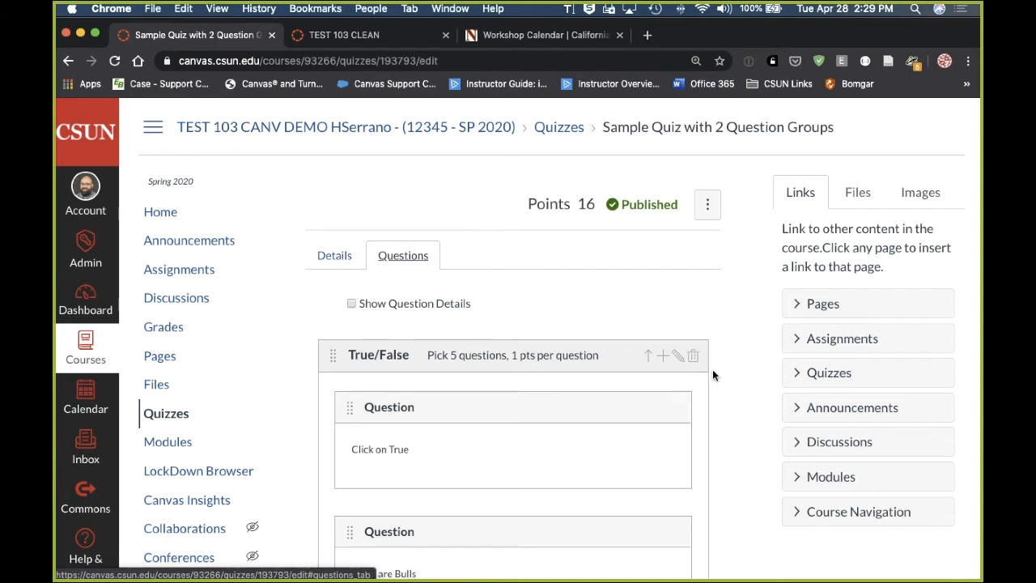
pyautogui.scroll(-3, 739, 380)
pyautogui.scroll(3, 485, 369)
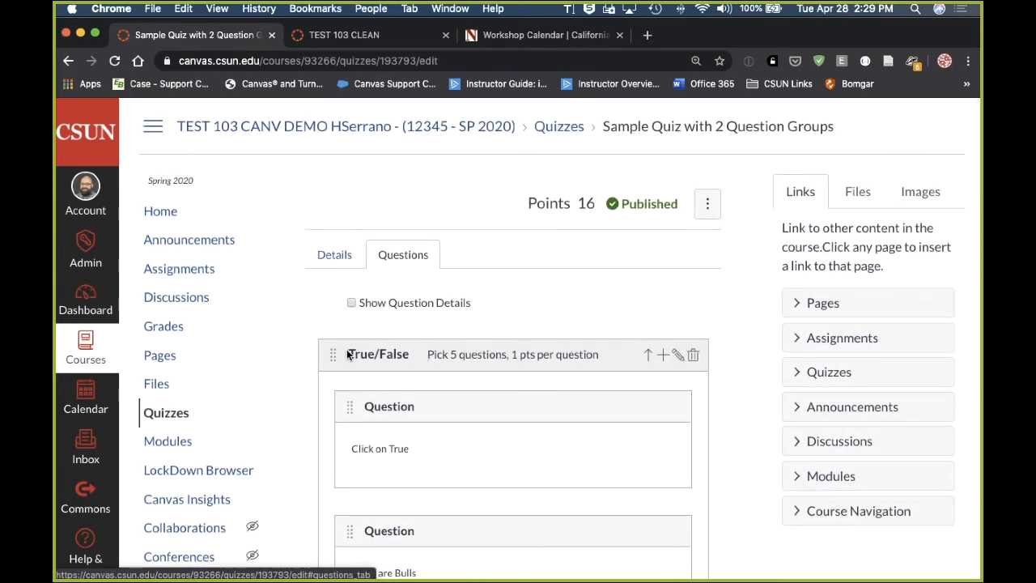
pyautogui.moveTo(347, 354); pyautogui.dragTo(600, 359)
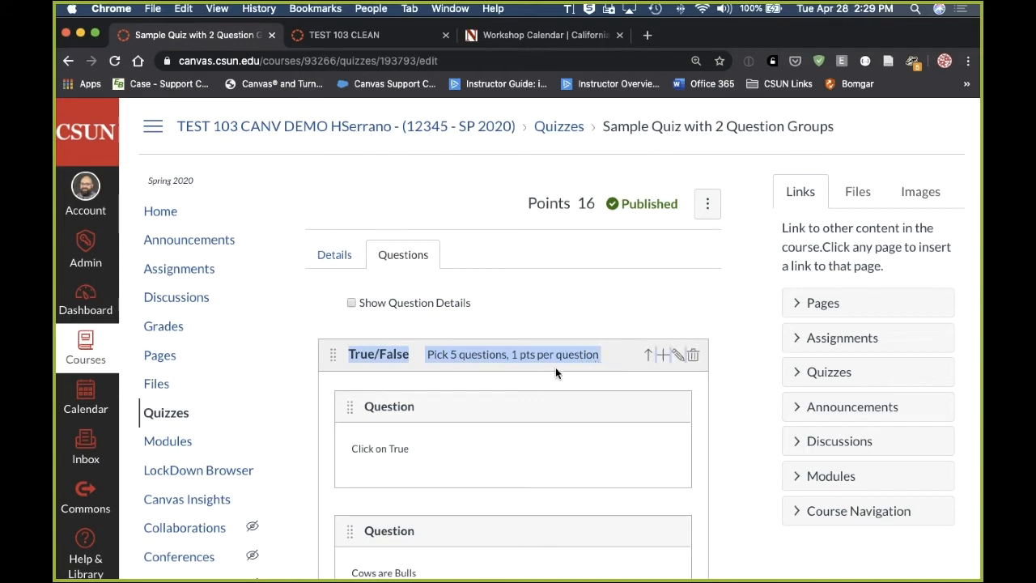
pyautogui.click(388, 356)
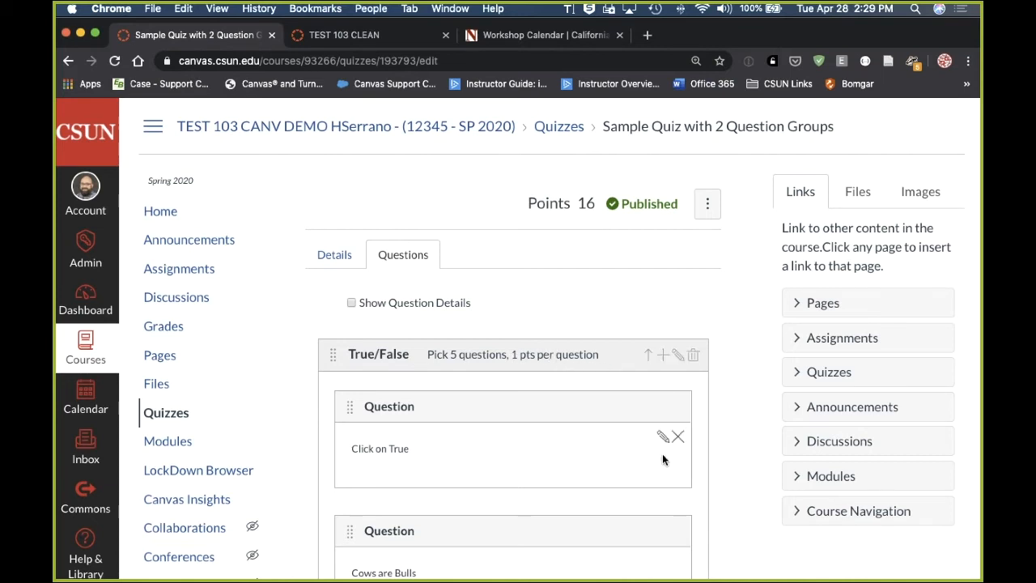
pyautogui.scroll(-10, 662, 458)
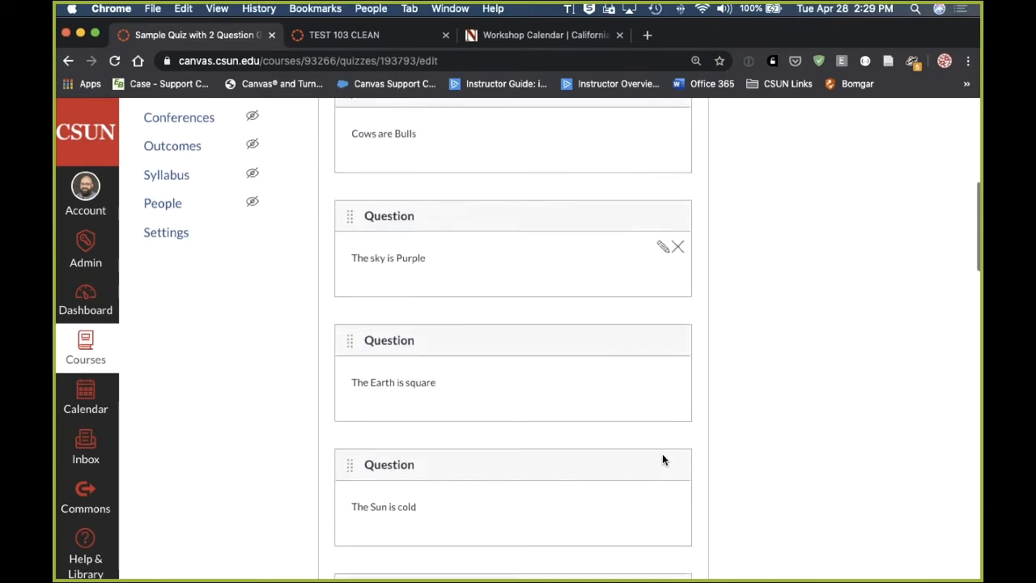
pyautogui.scroll(-12, 662, 459)
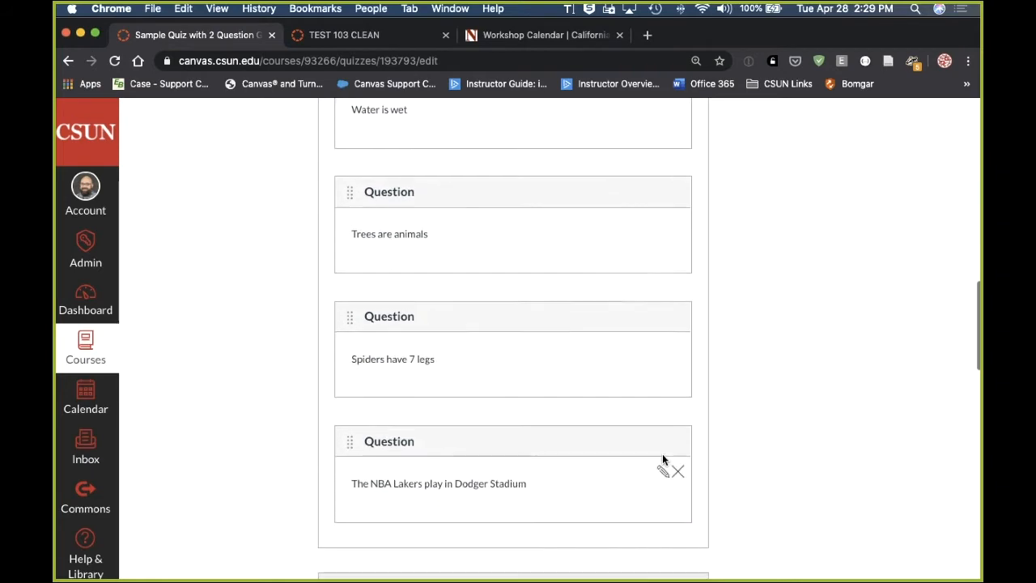
pyautogui.scroll(-3, 662, 459)
pyautogui.scroll(5, 539, 225)
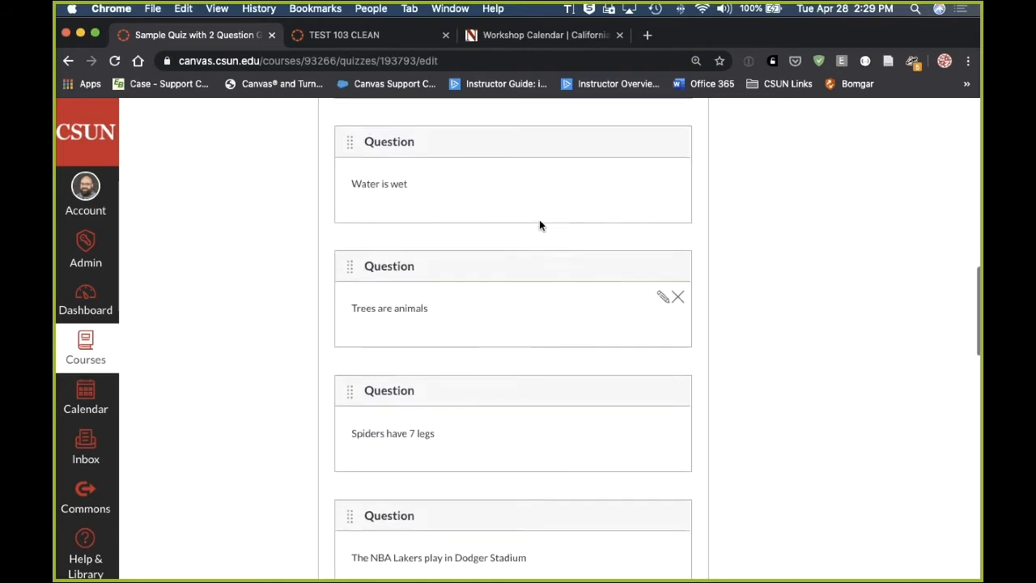
pyautogui.scroll(4, 540, 221)
# Examine the Multiple Choice Questions group's pick count, points per question and questions, continuing to the Essay Question Group.
pyautogui.scroll(-11, 540, 221)
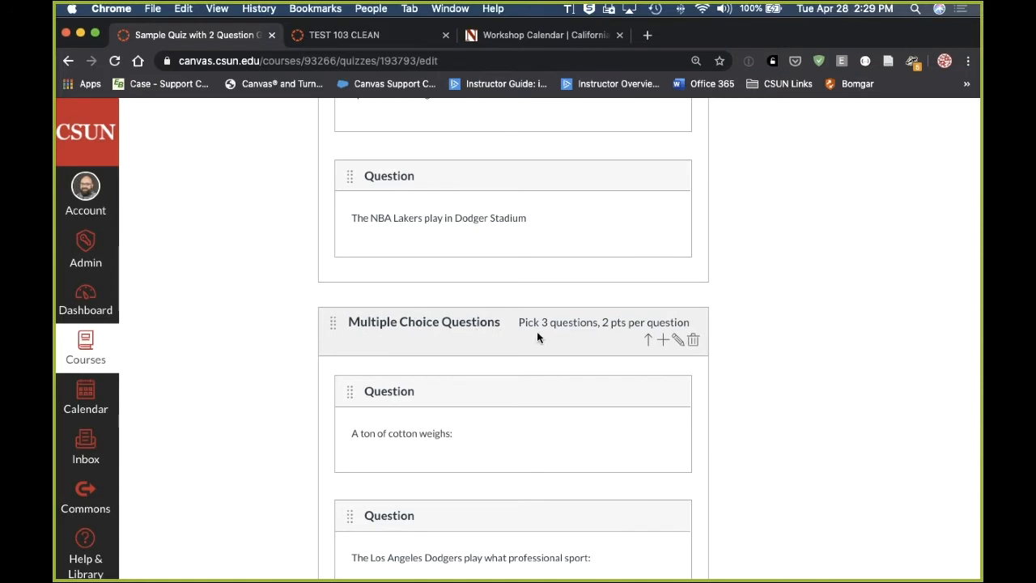
pyautogui.scroll(-3, 536, 338)
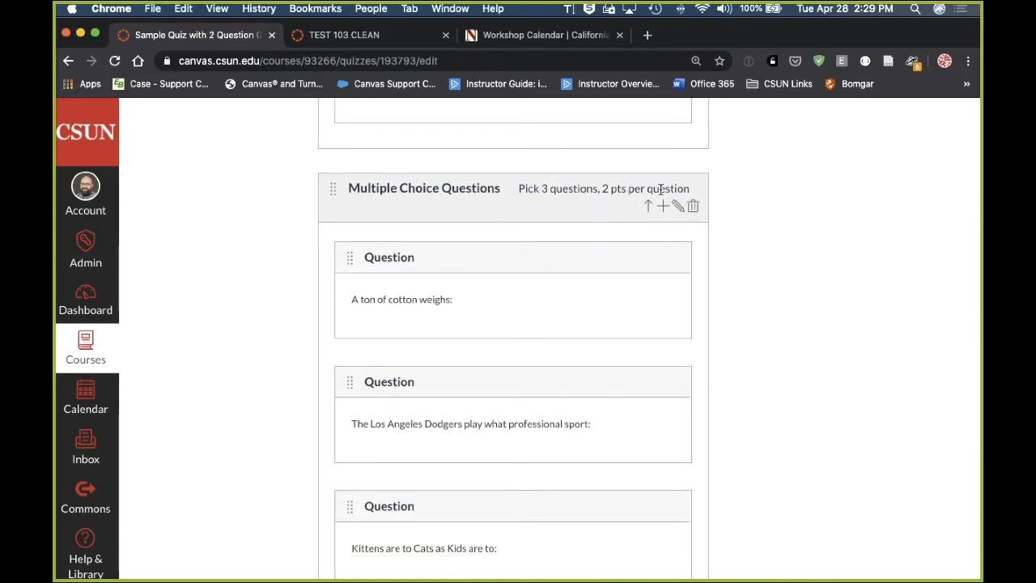
pyautogui.scroll(-3, 577, 303)
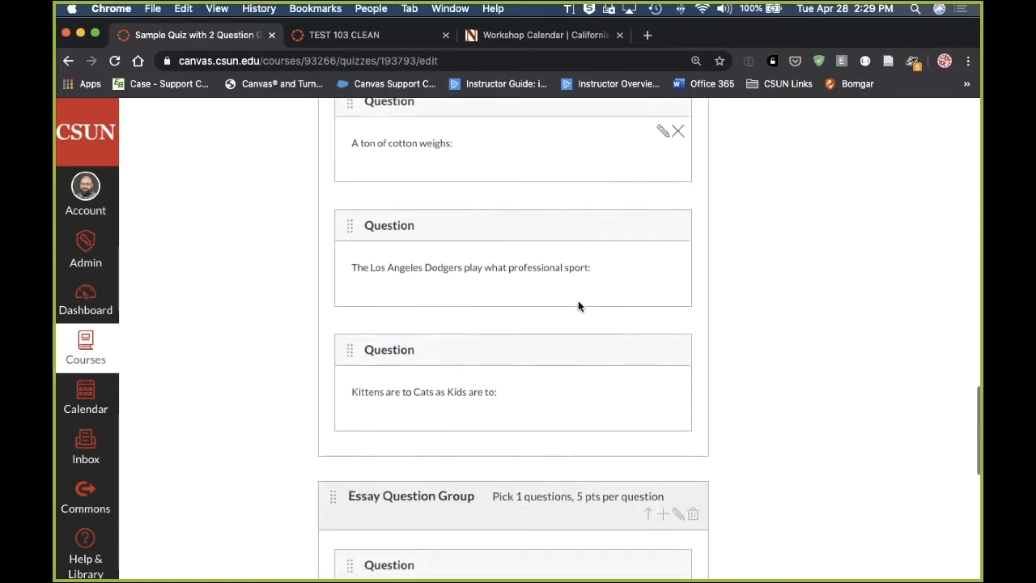
# Delete the existing Essay Question Group from the quiz and confirm the deletion.
pyautogui.scroll(-5, 578, 306)
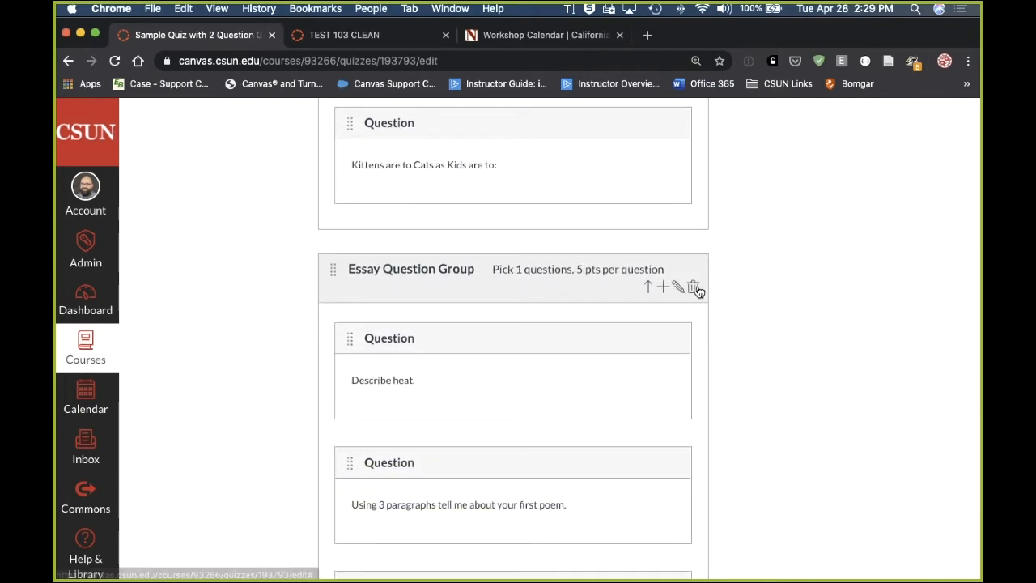
pyautogui.click(695, 288)
pyautogui.click(655, 143)
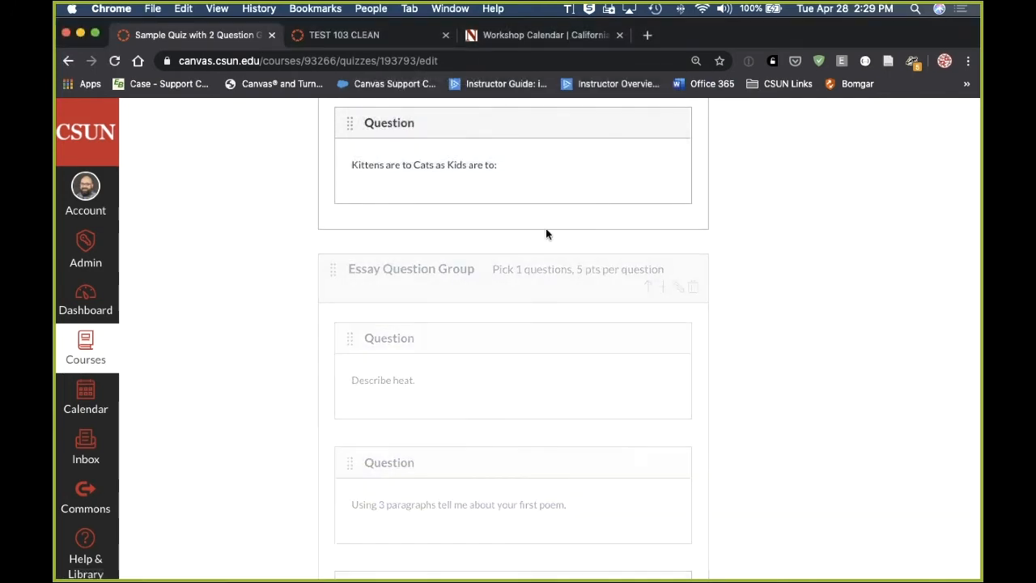
# Check the quiz's total points shown above the question list.
pyautogui.scroll(8, 547, 230)
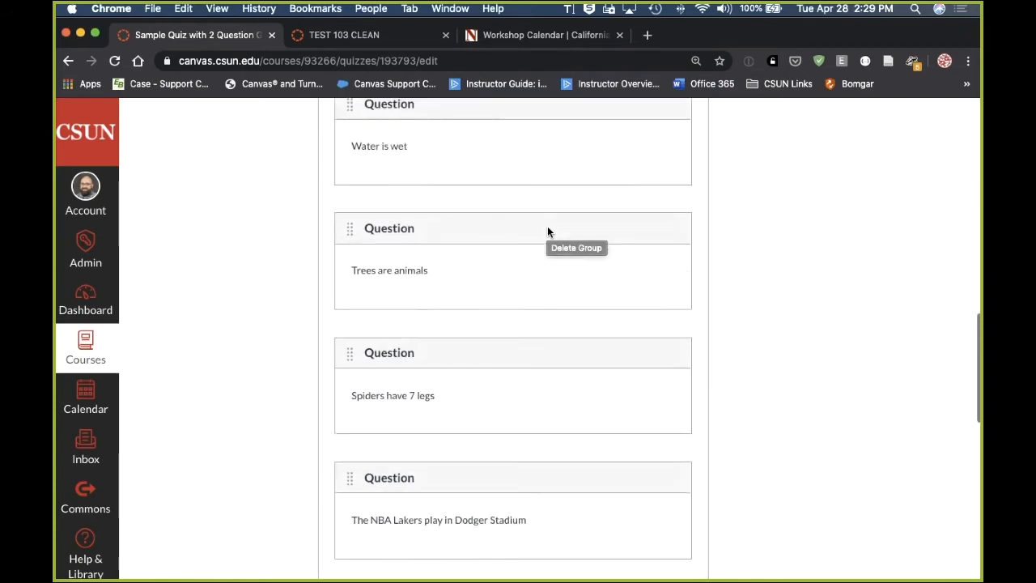
pyautogui.scroll(-4, 548, 232)
pyautogui.scroll(2, 527, 252)
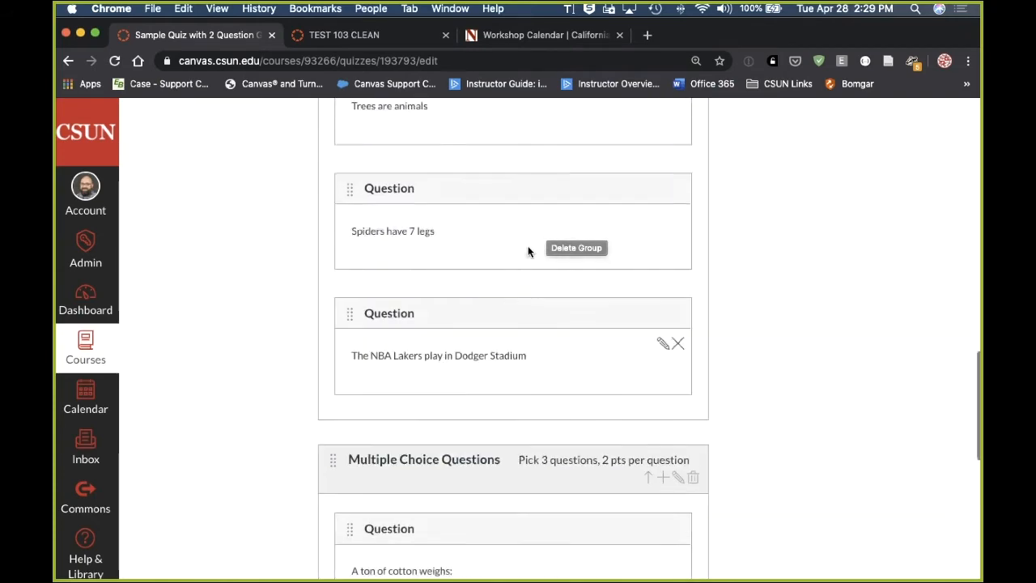
pyautogui.scroll(15, 528, 252)
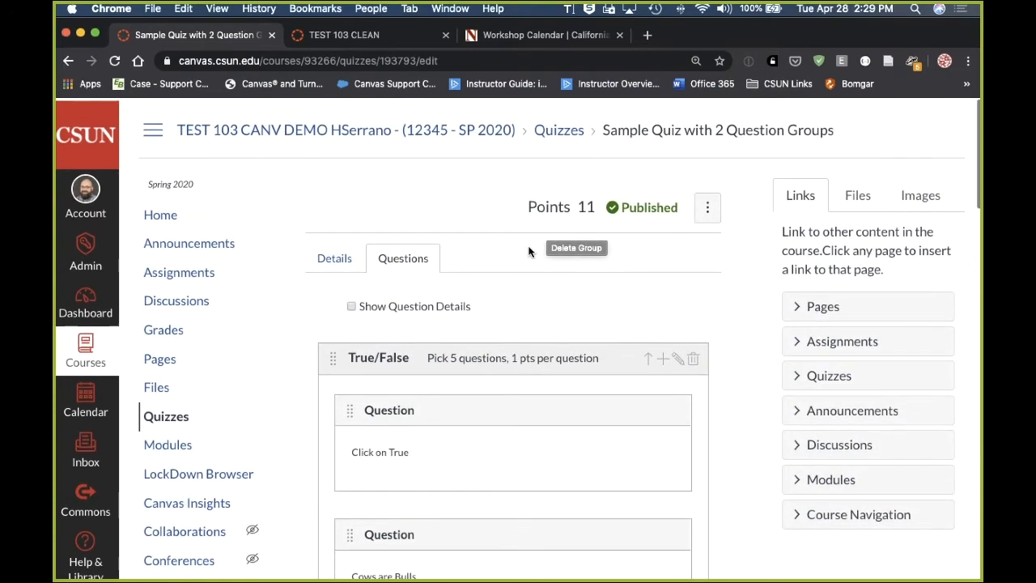
pyautogui.doubleClick(586, 203)
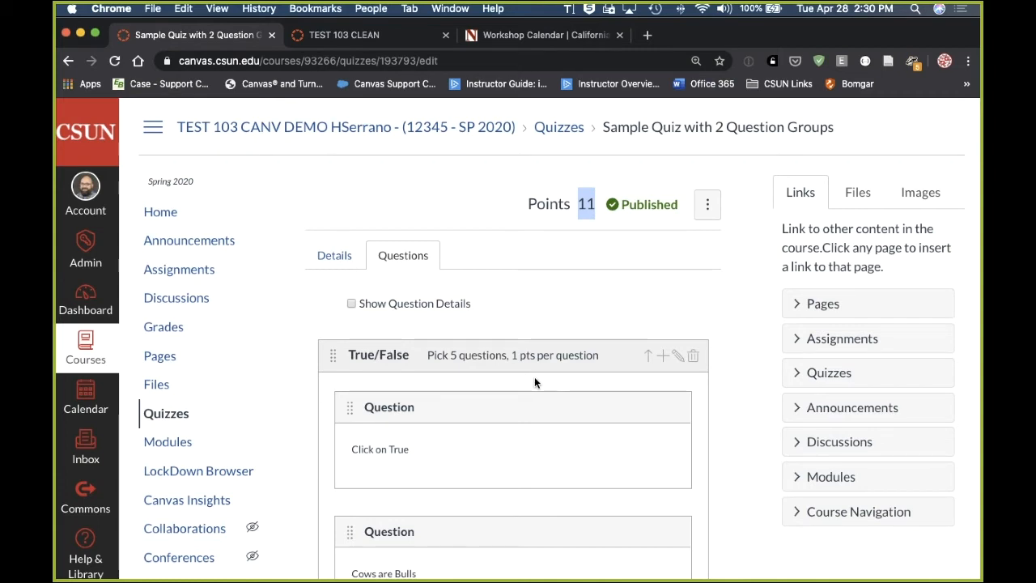
pyautogui.moveTo(540, 393)
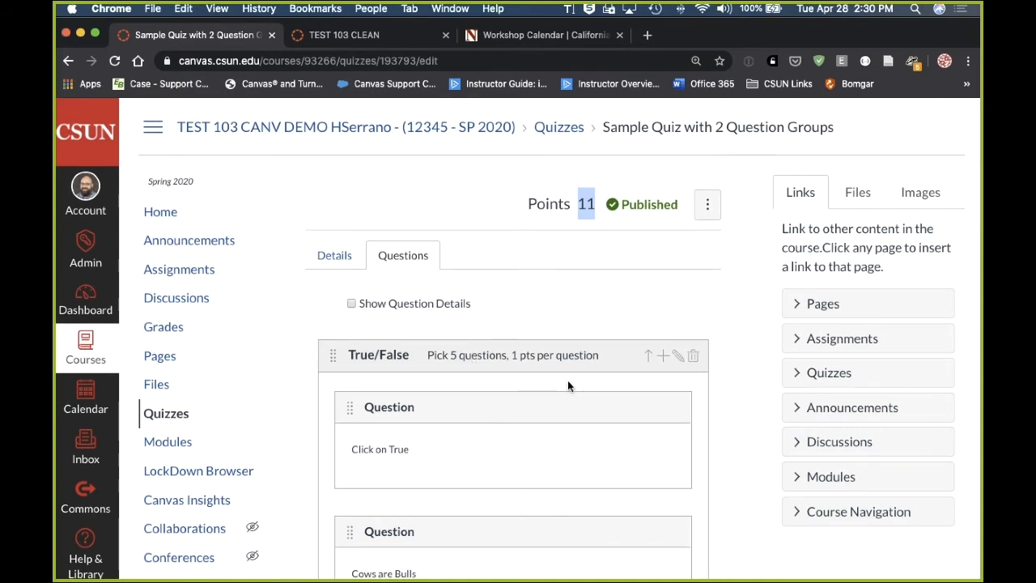
# Review the questions and point settings of the True/False and Multiple Choice Questions groups.
pyautogui.scroll(-3, 567, 386)
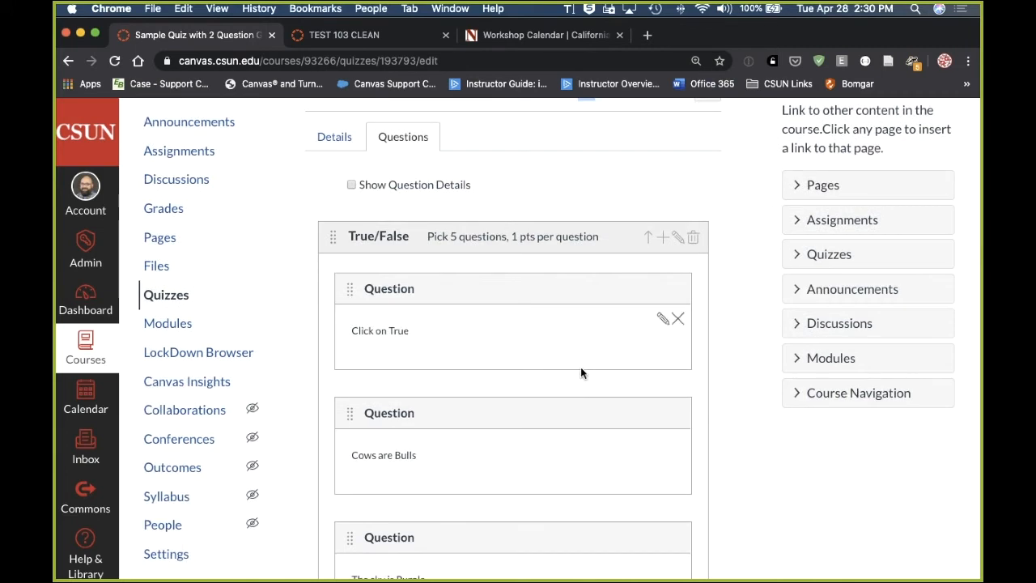
pyautogui.scroll(-12, 580, 373)
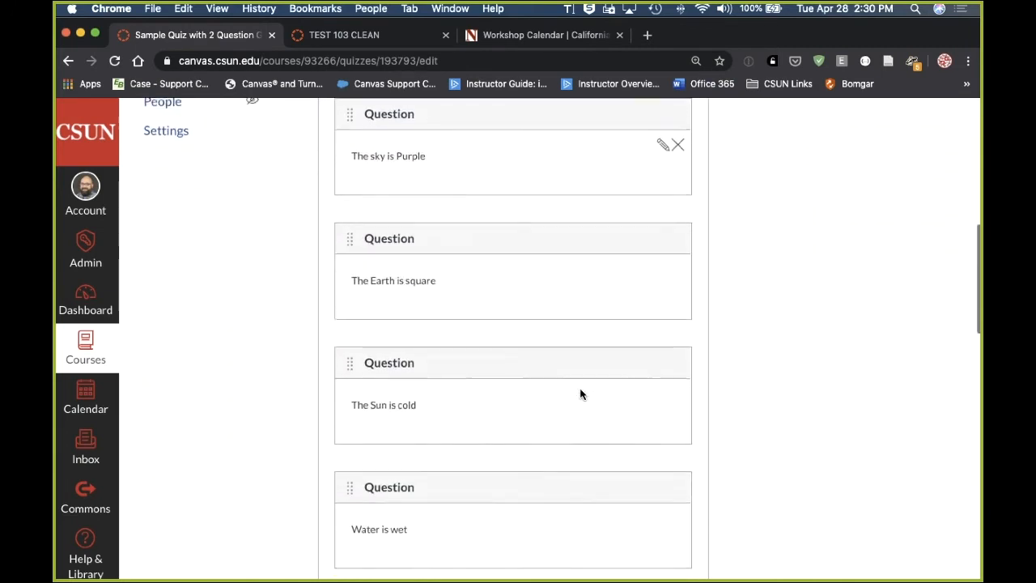
pyautogui.scroll(-6, 577, 348)
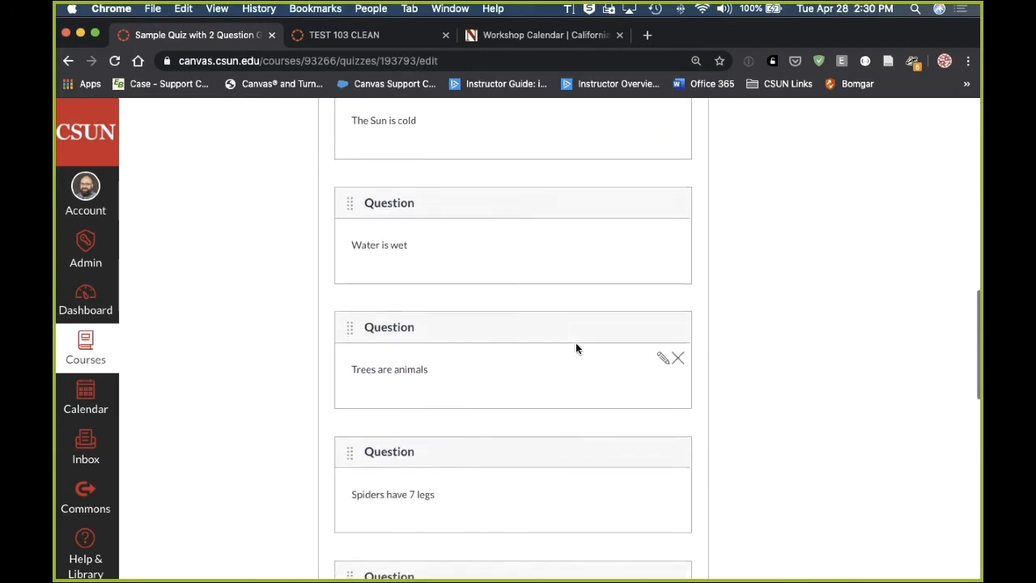
pyautogui.scroll(-4, 575, 342)
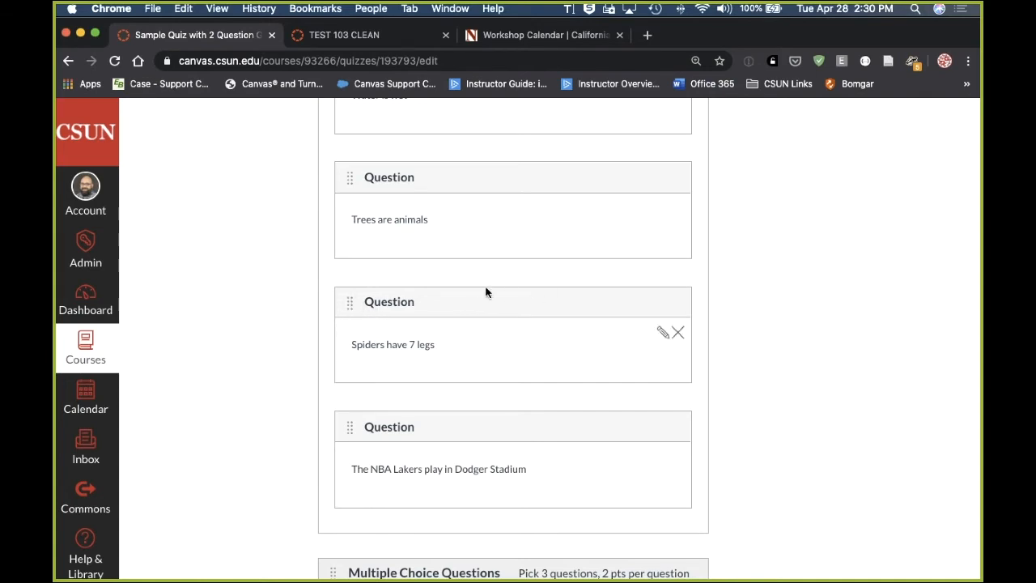
pyautogui.scroll(-2, 559, 357)
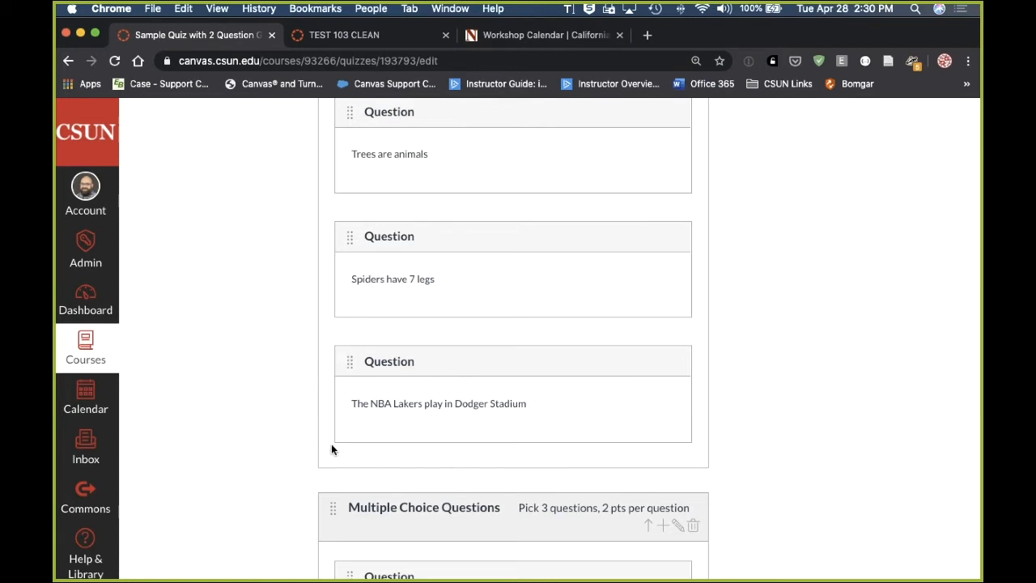
pyautogui.scroll(-5, 486, 452)
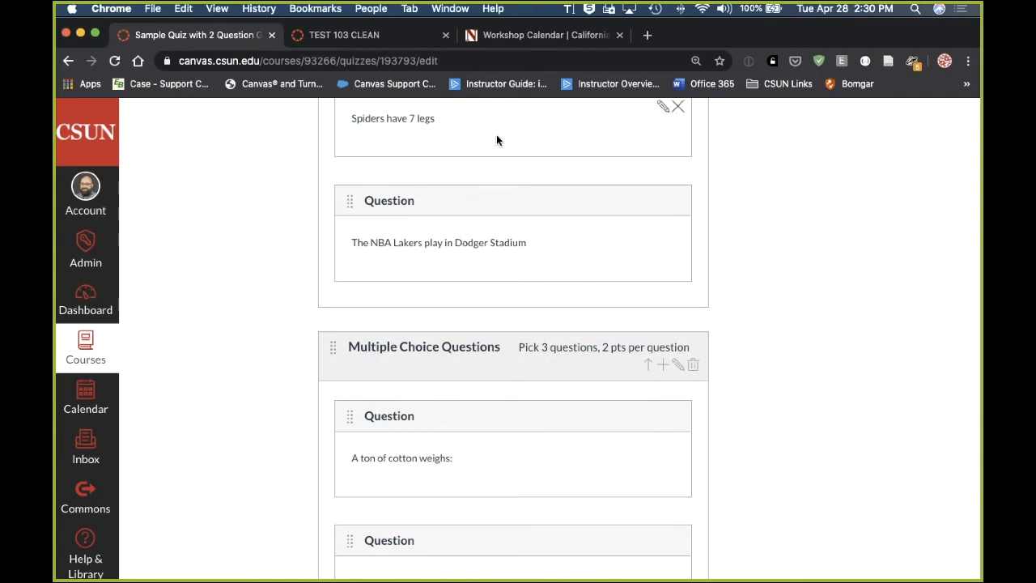
pyautogui.scroll(-4, 481, 222)
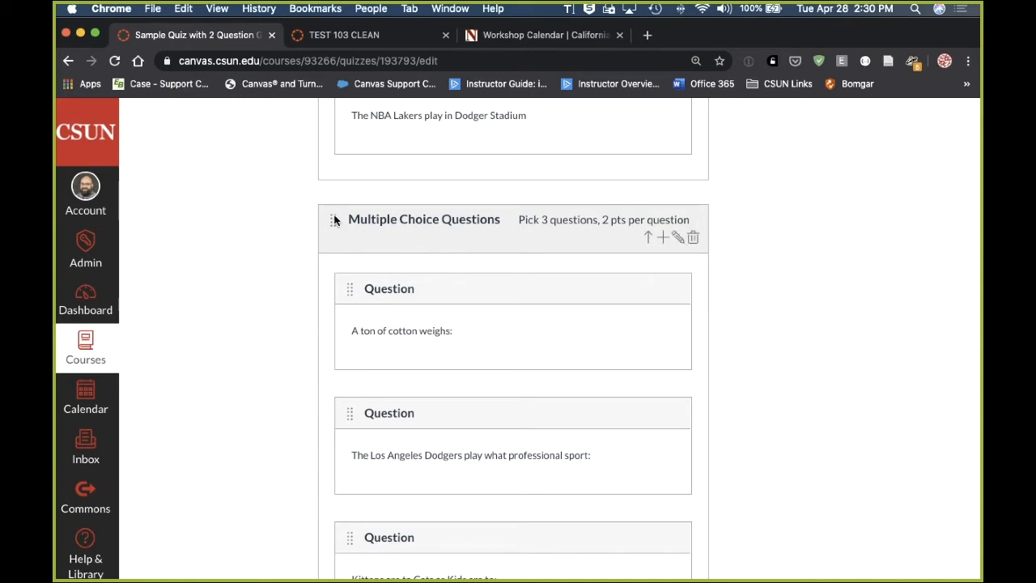
# Start a new question group after the Multiple Choice Questions group and name it "Essay Question Group".
pyautogui.scroll(-3, 523, 396)
pyautogui.scroll(-4, 519, 404)
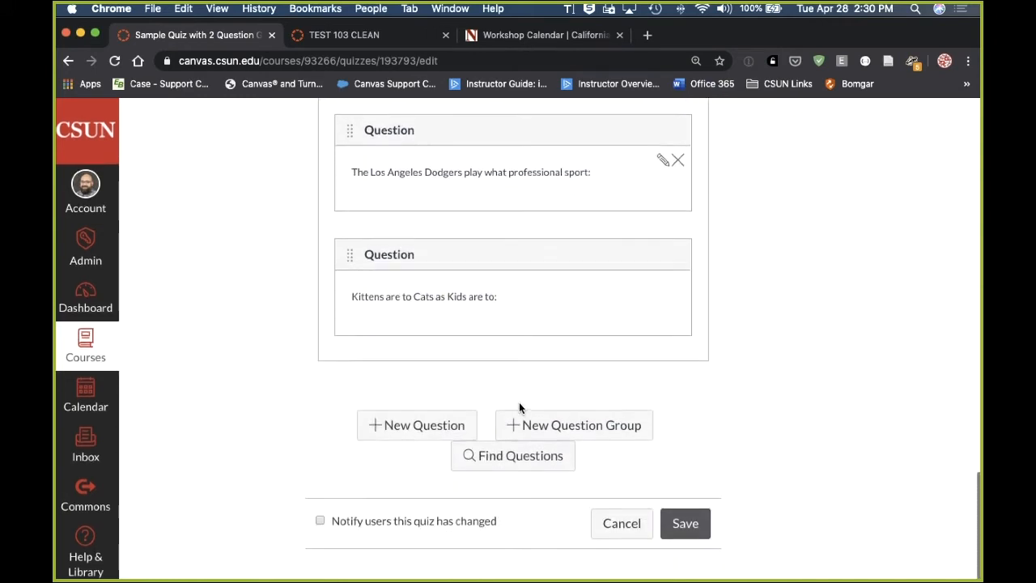
pyautogui.click(587, 427)
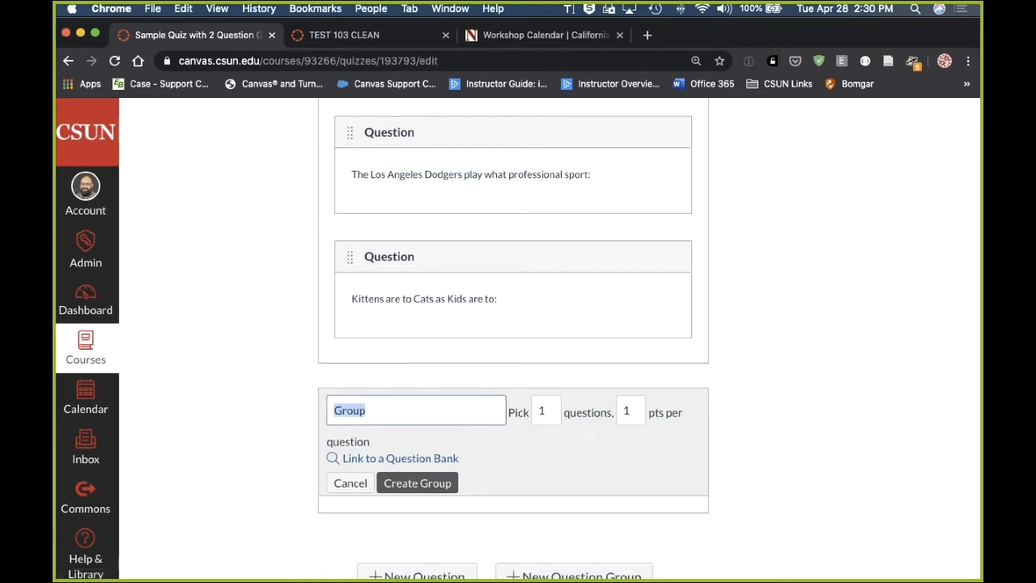
pyautogui.write('Essa')
pyautogui.press('Down')
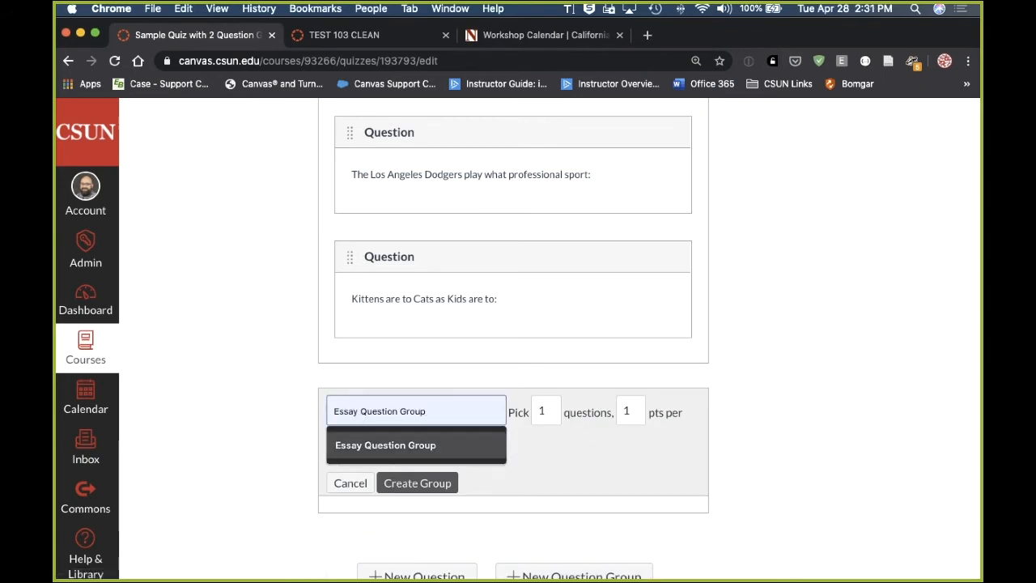
pyautogui.press('Return')
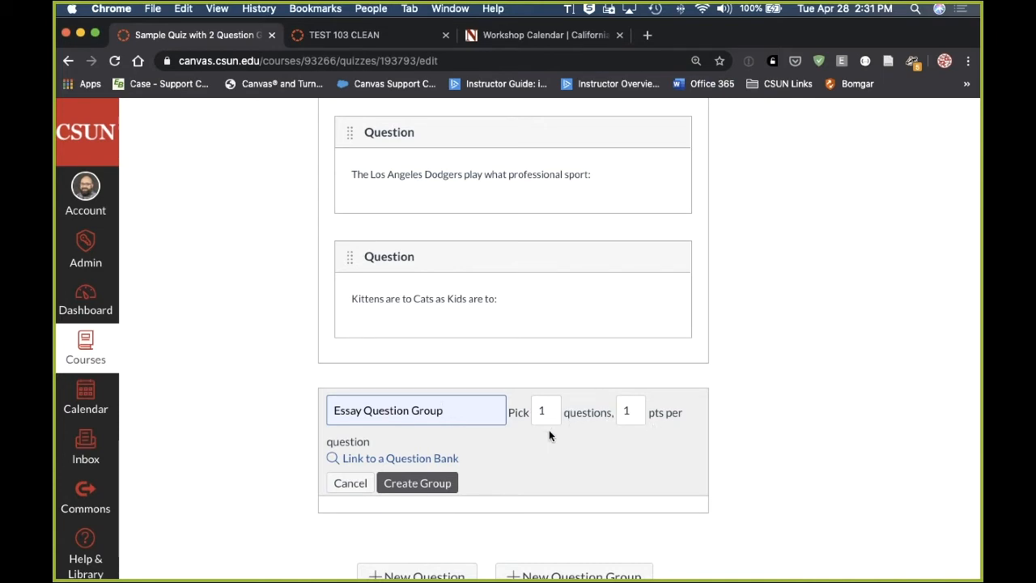
# Set the new essay group's points per question to 5.
pyautogui.doubleClick(635, 410)
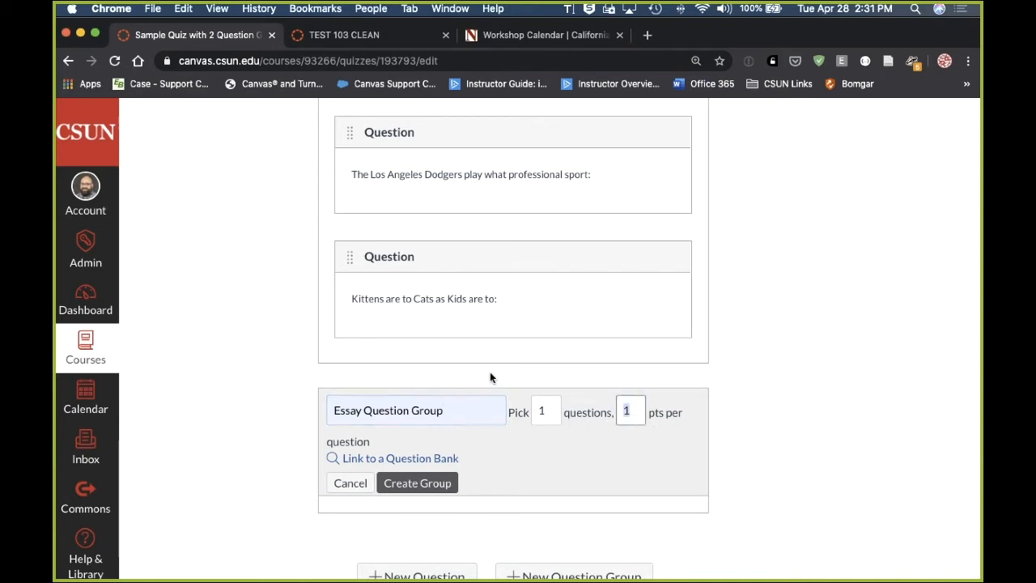
pyautogui.write('5')
pyautogui.scroll(15, 642, 163)
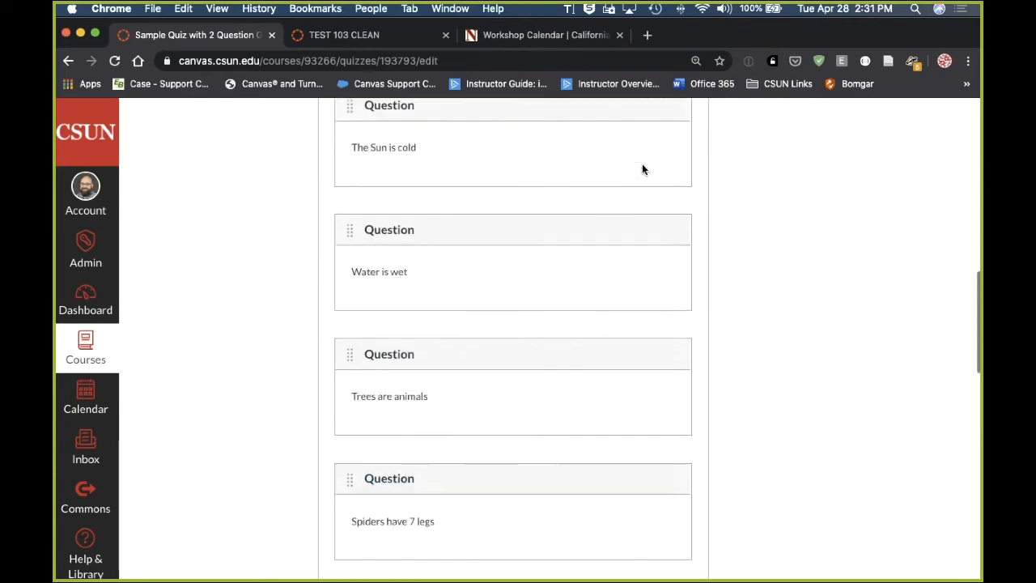
pyautogui.scroll(-15, 618, 381)
pyautogui.scroll(1, 643, 437)
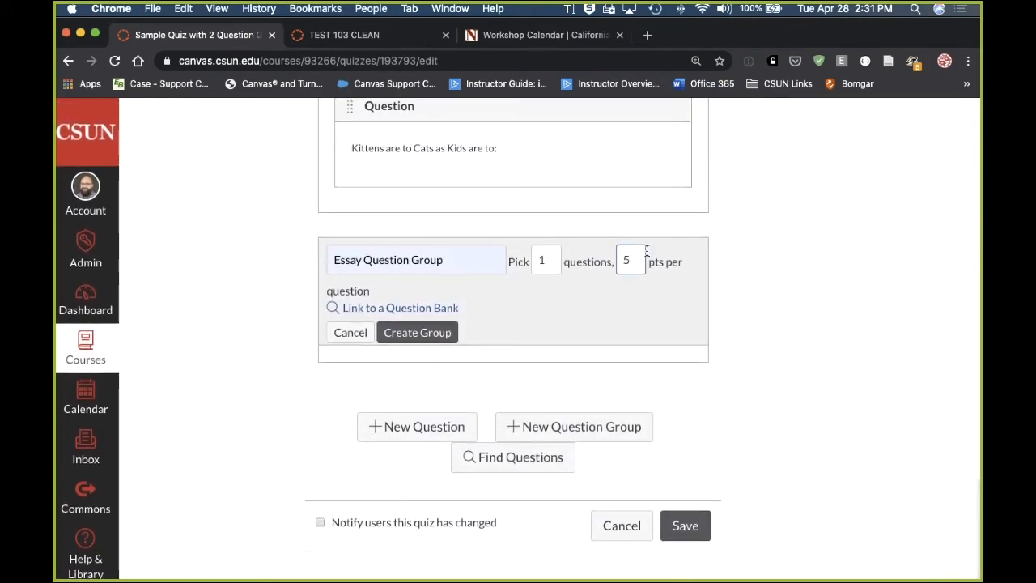
# Set the essay group's points per question to 9 and create the group.
pyautogui.doubleClick(637, 257)
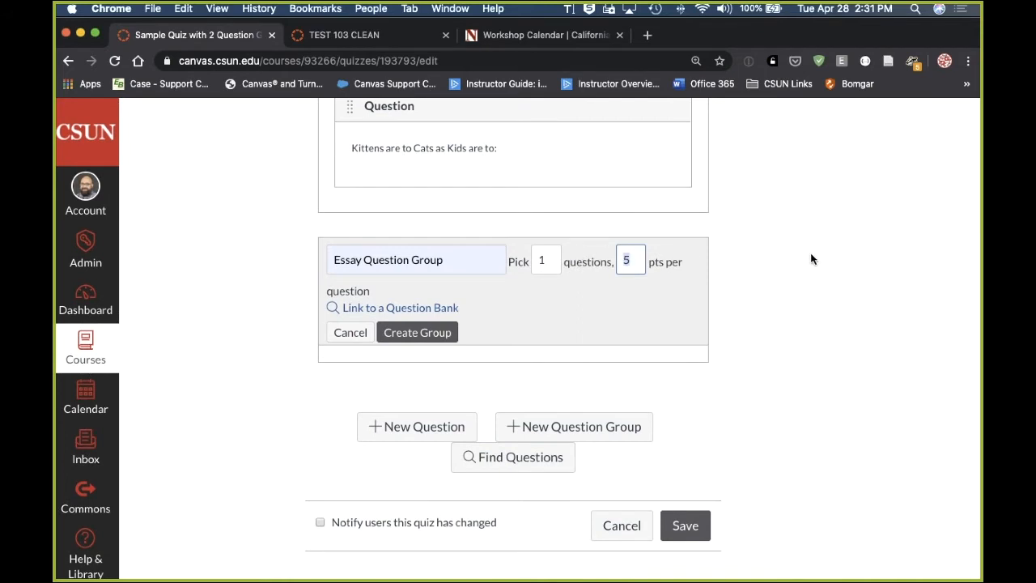
pyautogui.write('9')
pyautogui.click(421, 332)
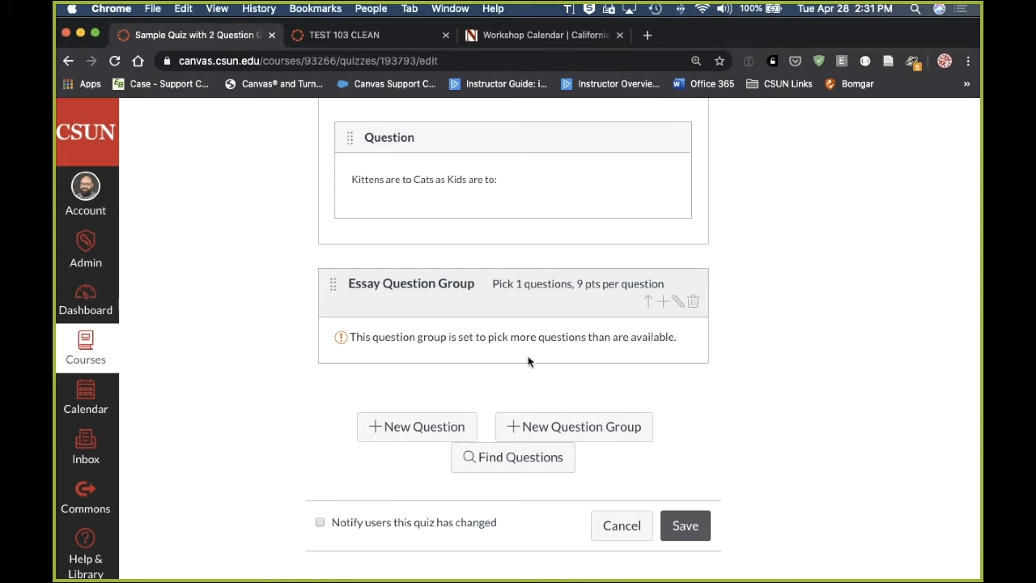
# Start a new question in the Essay Question Group and set its type to Essay Question.
pyautogui.click(664, 304)
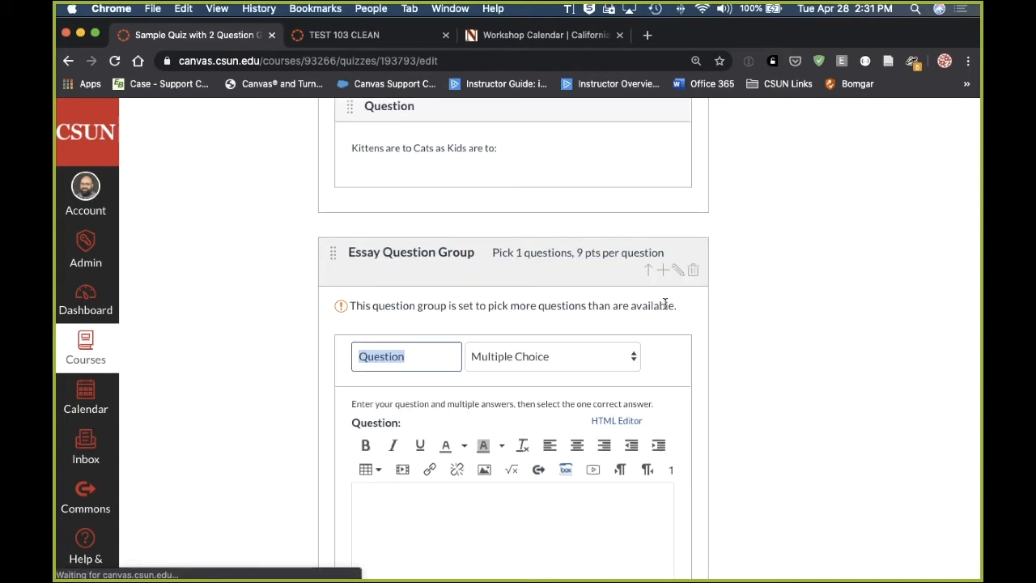
pyautogui.scroll(-3, 651, 361)
pyautogui.scroll(-2, 651, 363)
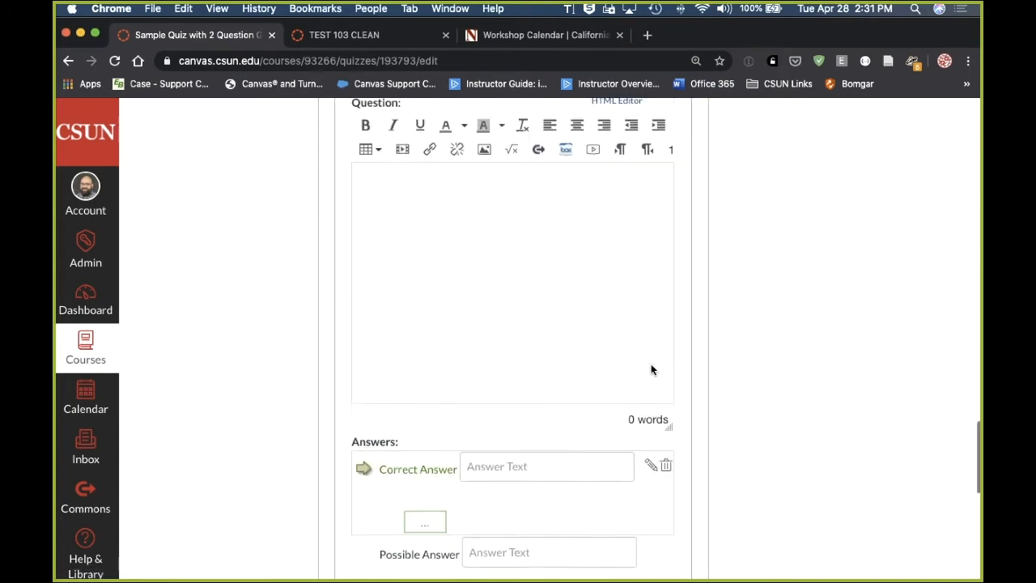
pyautogui.scroll(5, 650, 363)
pyautogui.click(512, 227)
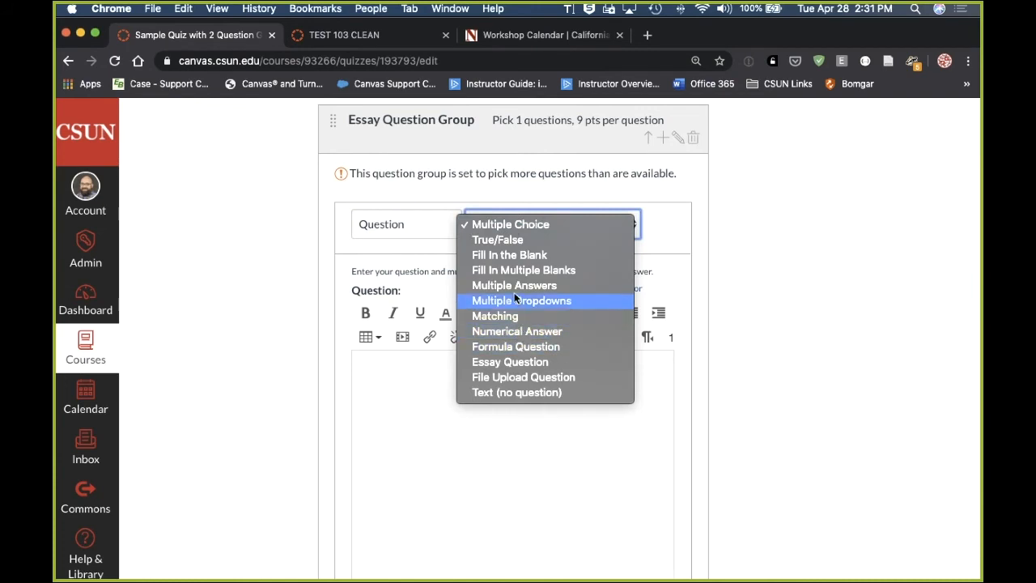
pyautogui.click(521, 362)
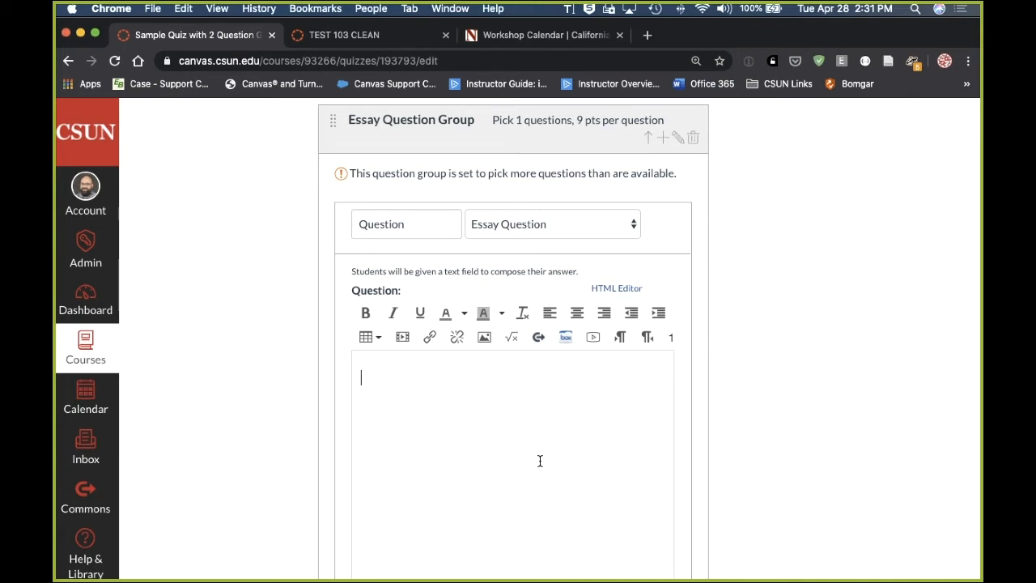
# Enter "Describe Heat in 3 paragraphs." as the essay question's text and save the question.
pyautogui.write('De')
pyautogui.write('scri')
pyautogui.press('BackSpace')
pyautogui.write('ribe Heat in 3 ')
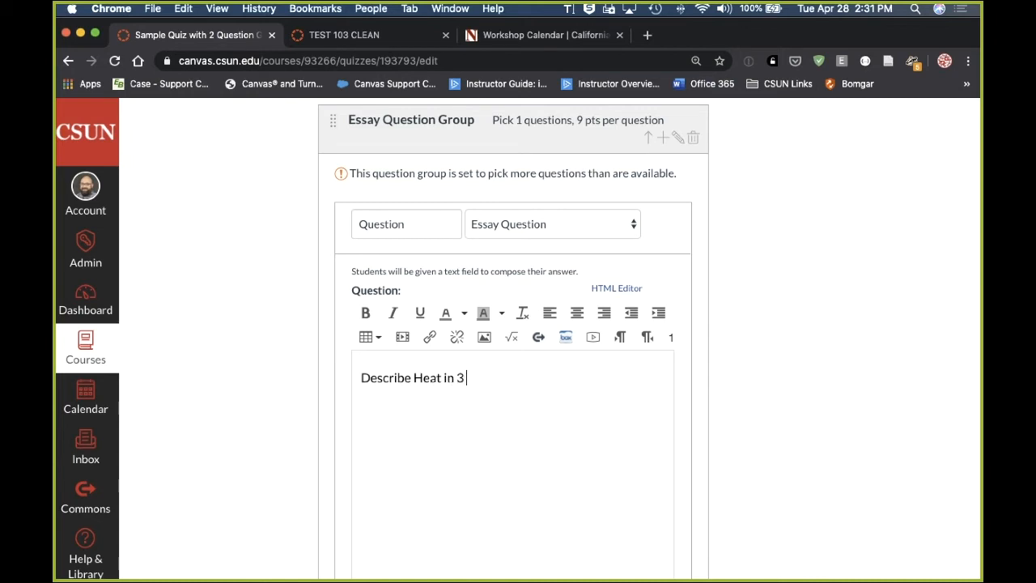
pyautogui.write('paragrapah')
pyautogui.press('BackSpace')
pyautogui.press('BackSpace')
pyautogui.write('h')
pyautogui.scroll(-10, 538, 462)
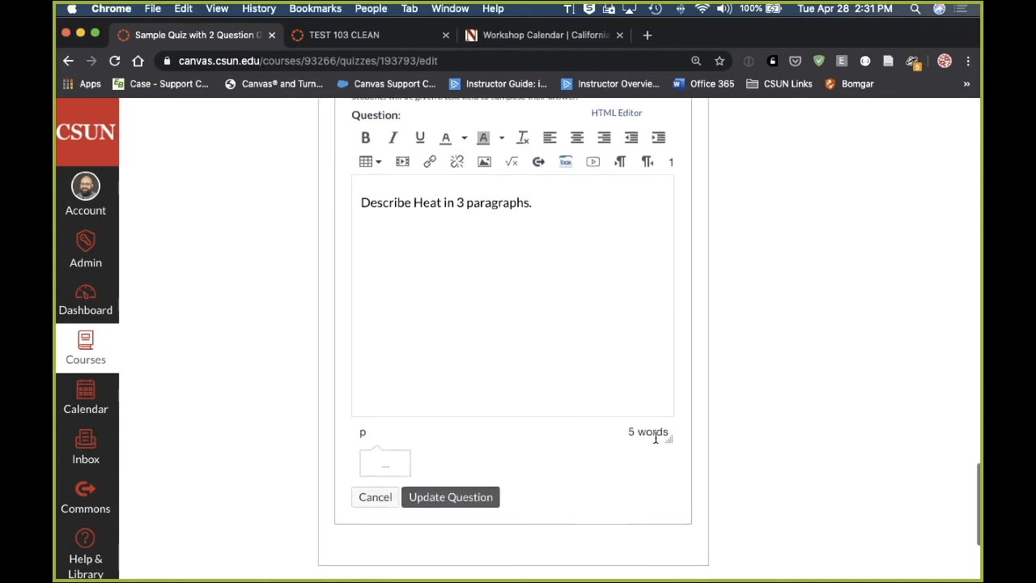
pyautogui.click(450, 295)
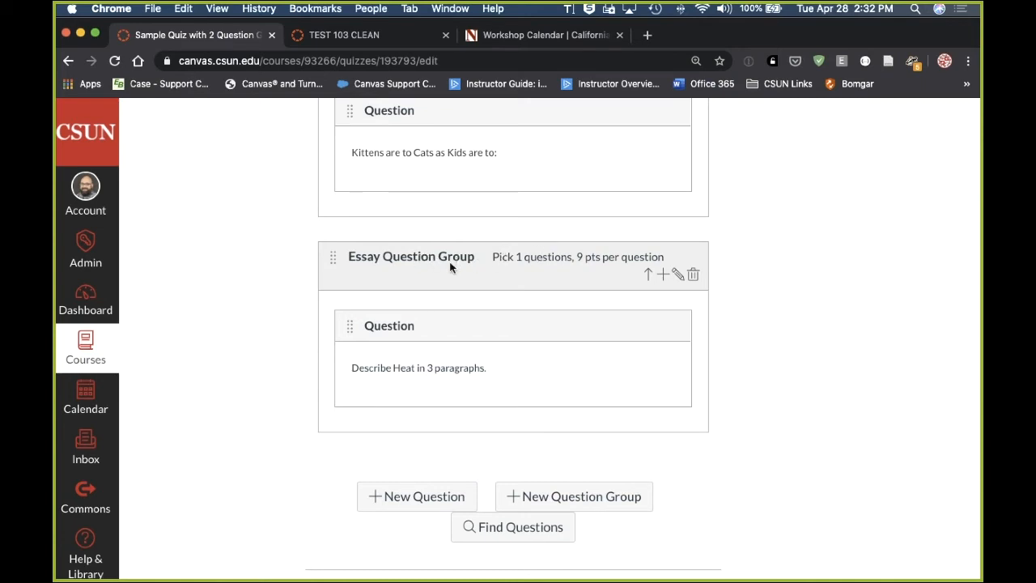
# Add an essay question reading "What is the purpose of the US Constitution." to the Essay Question Group and save it.
pyautogui.scroll(1, 461, 280)
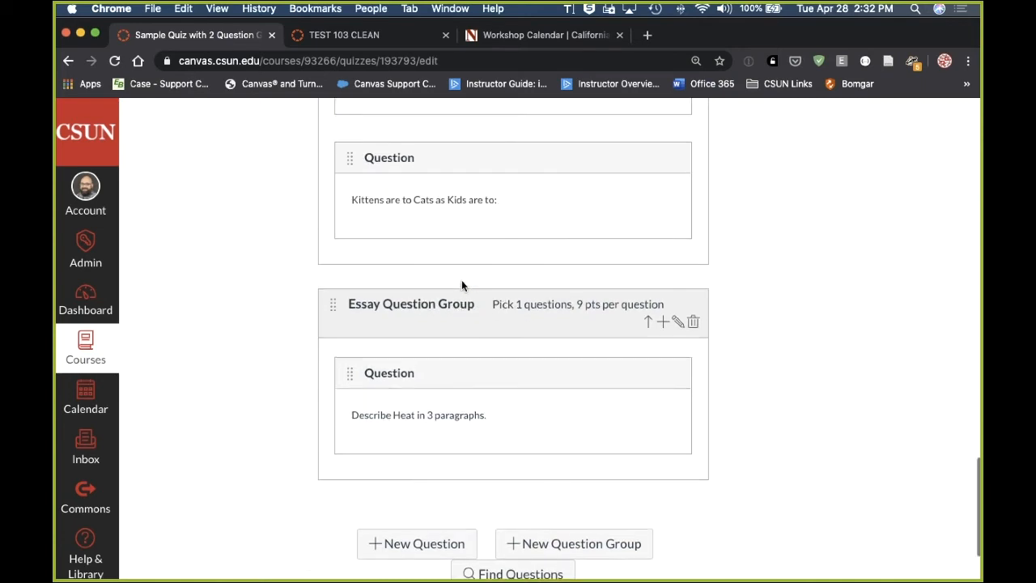
pyautogui.click(662, 321)
pyautogui.scroll(-2, 486, 461)
pyautogui.scroll(-2, 418, 493)
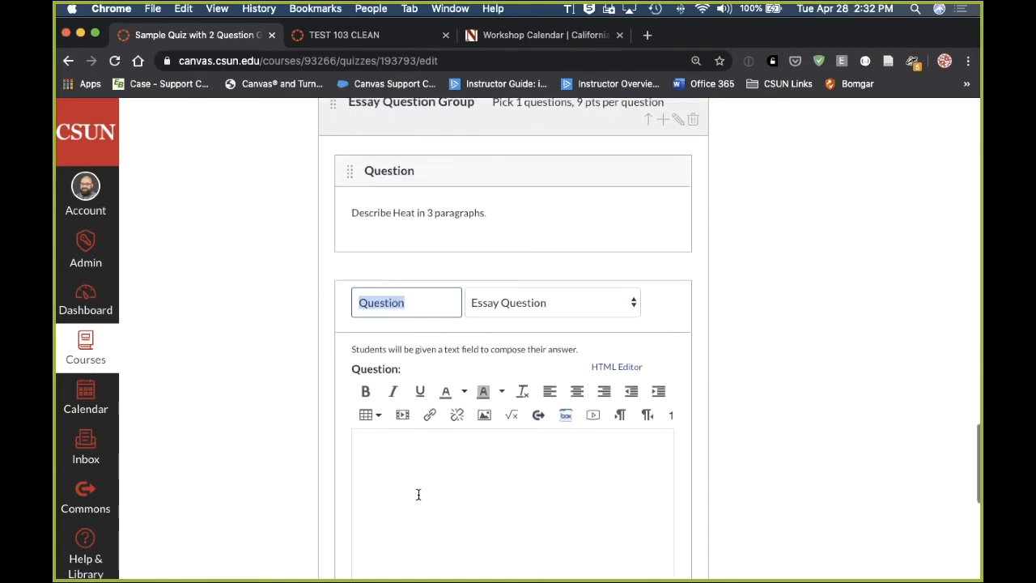
pyautogui.click(427, 478)
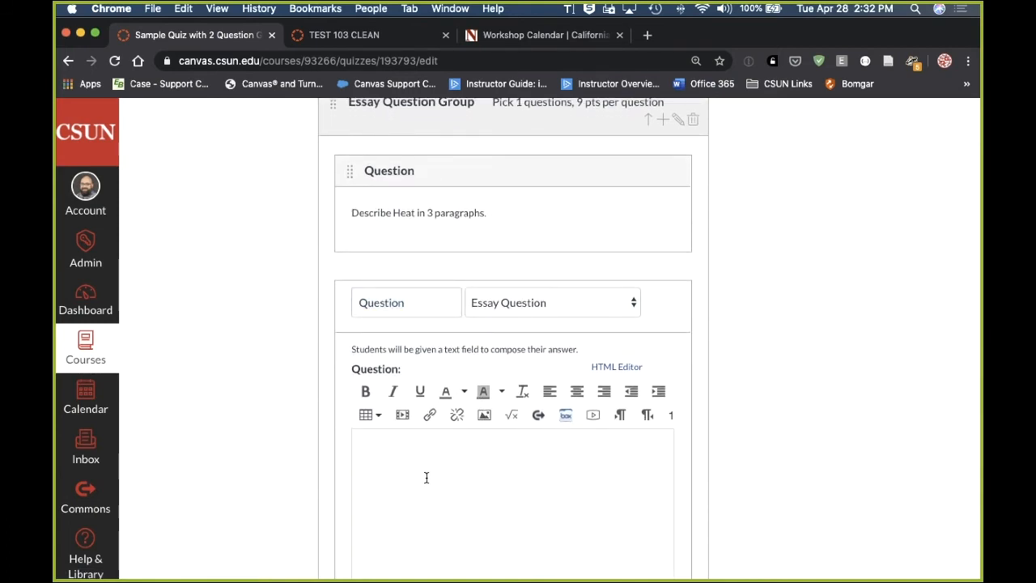
pyautogui.write('What is the purpose of ')
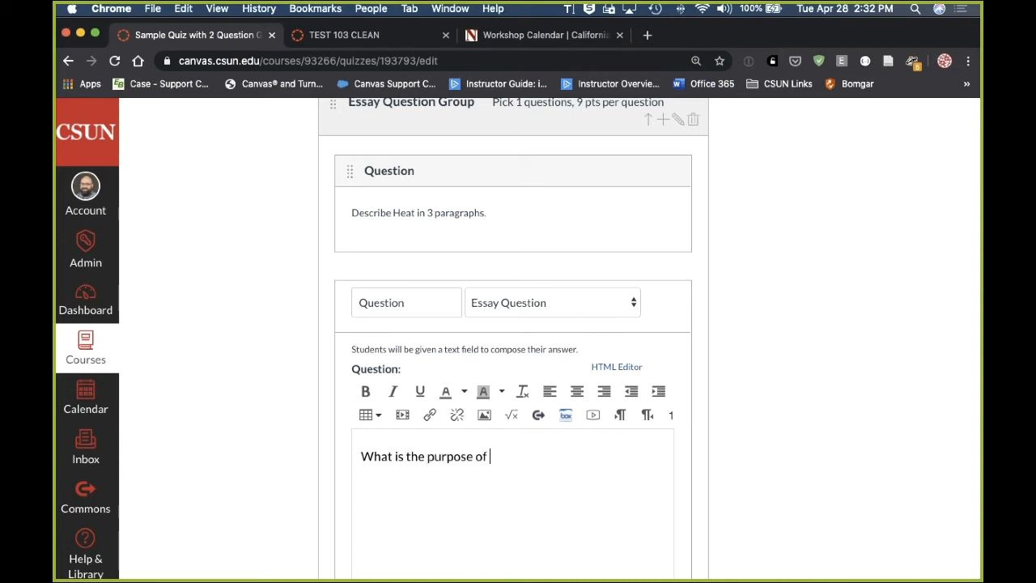
pyautogui.write('the US Constitution.')
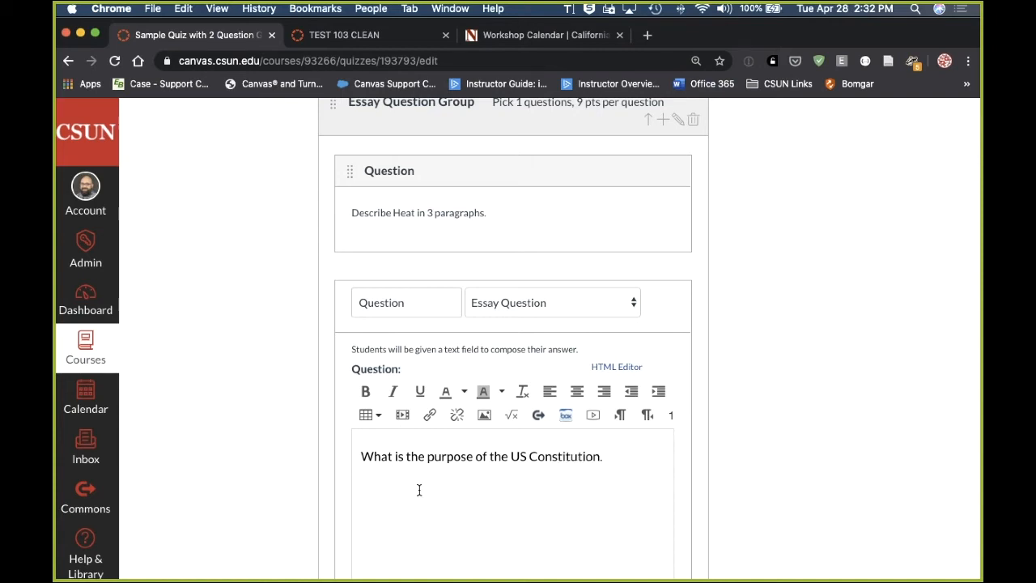
pyautogui.scroll(-5, 419, 489)
pyautogui.click(467, 533)
# Add another essay question reading "Describe Photosynthesis" to the Essay Question Group and save it.
pyautogui.scroll(3, 583, 421)
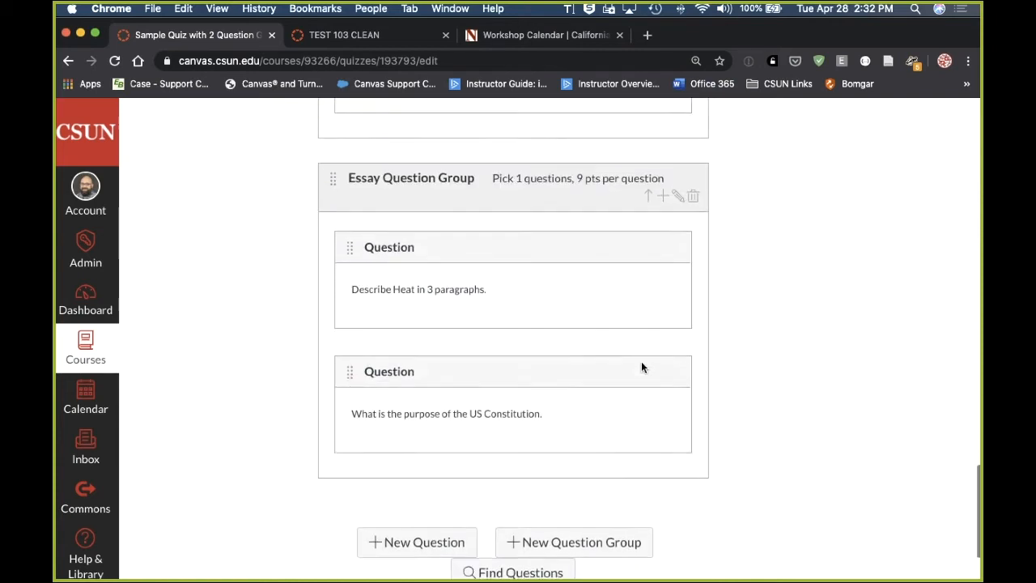
pyautogui.click(661, 196)
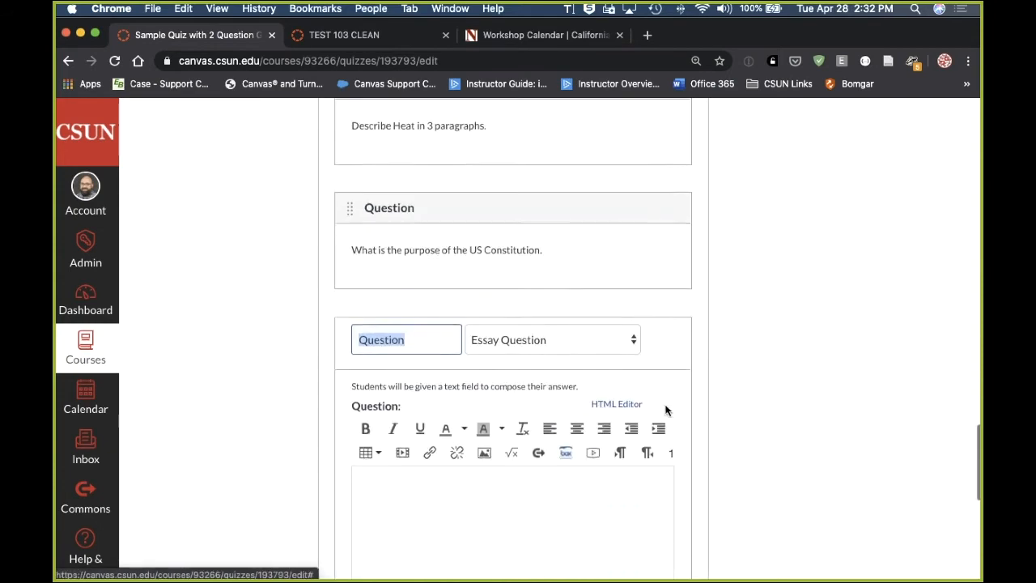
pyautogui.click(486, 497)
pyautogui.write('Describe Photosynthesis')
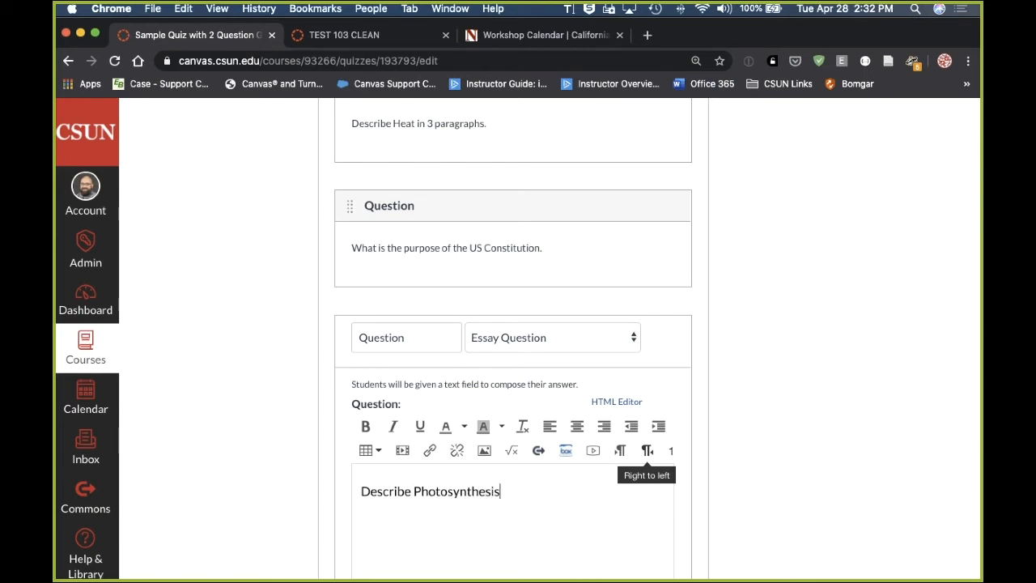
pyautogui.scroll(-10, 633, 491)
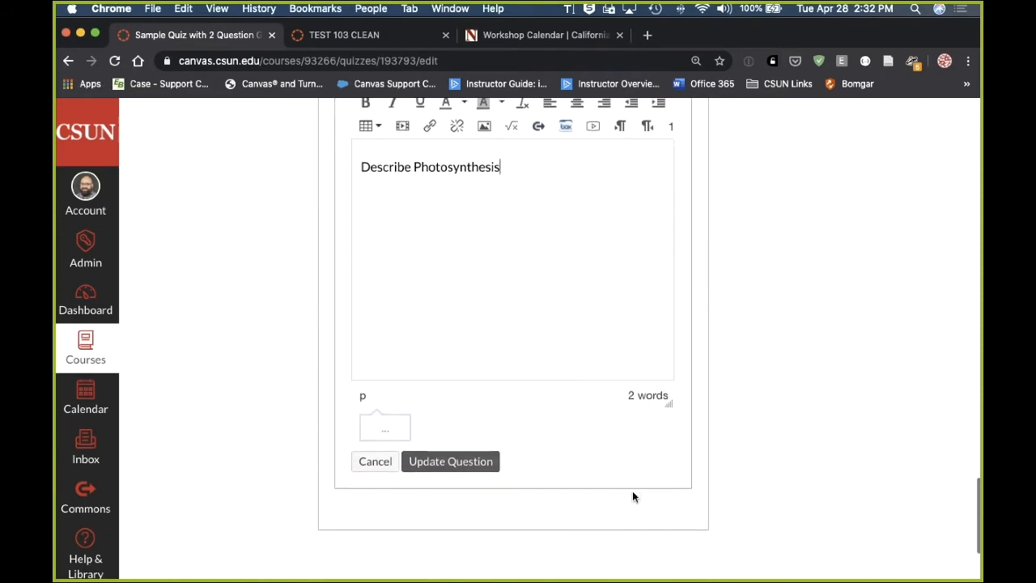
pyautogui.click(461, 461)
# Review the essay, multiple choice and true/false question groups and check the quiz's total points.
pyautogui.scroll(3, 720, 404)
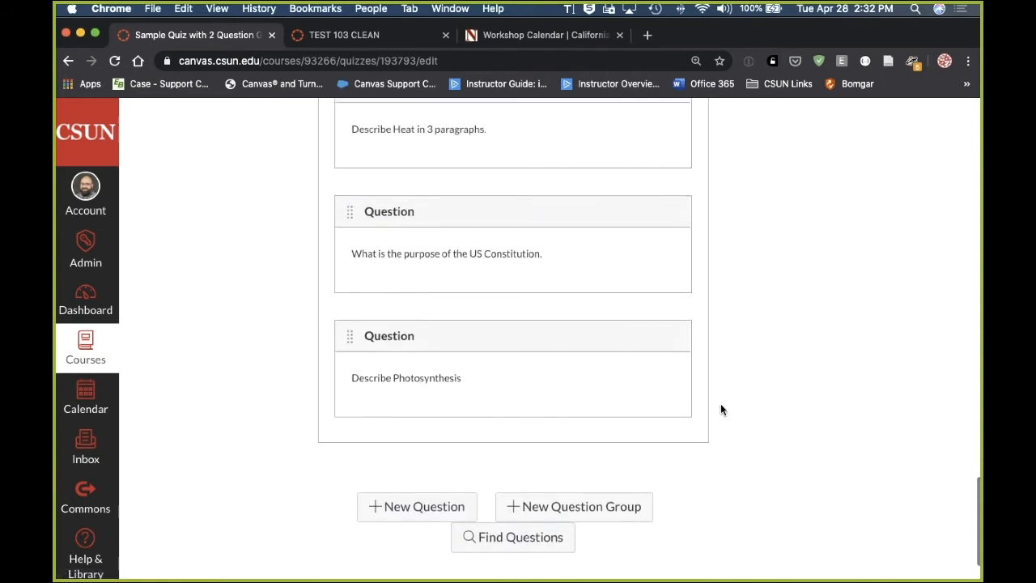
pyautogui.scroll(8, 566, 361)
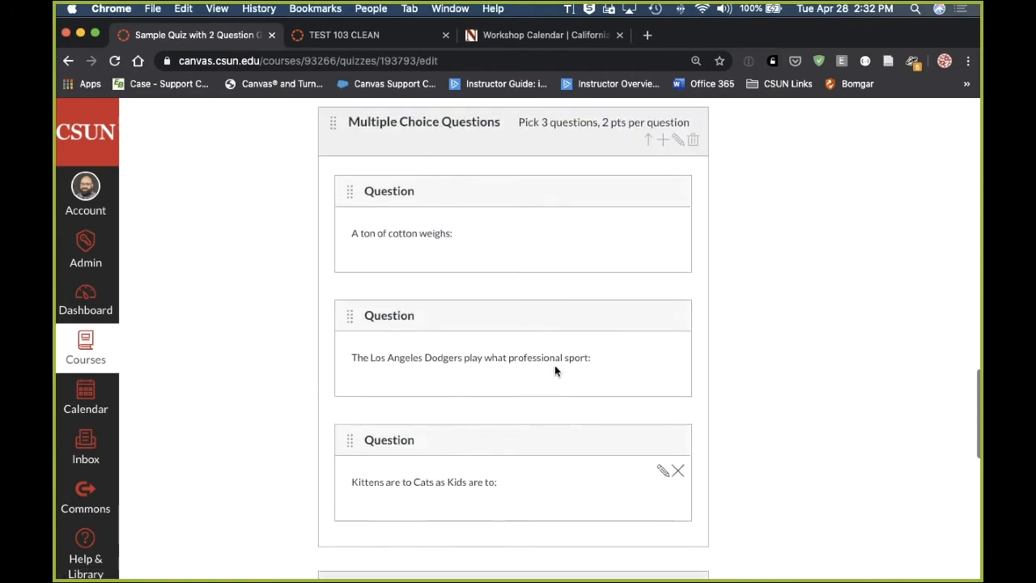
pyautogui.scroll(-1, 599, 477)
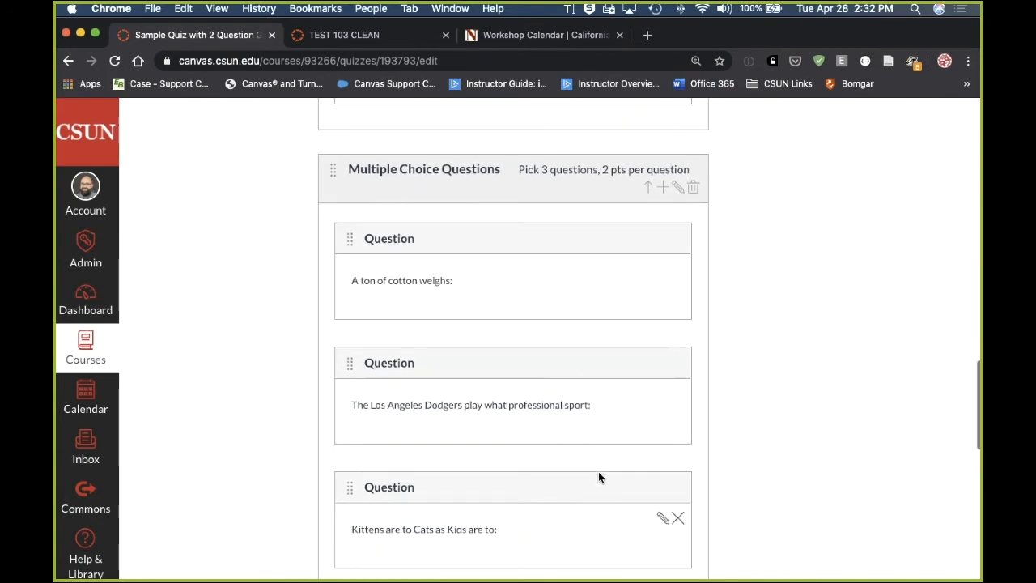
pyautogui.scroll(-4, 566, 398)
pyautogui.scroll(-1, 557, 419)
pyautogui.scroll(8, 557, 419)
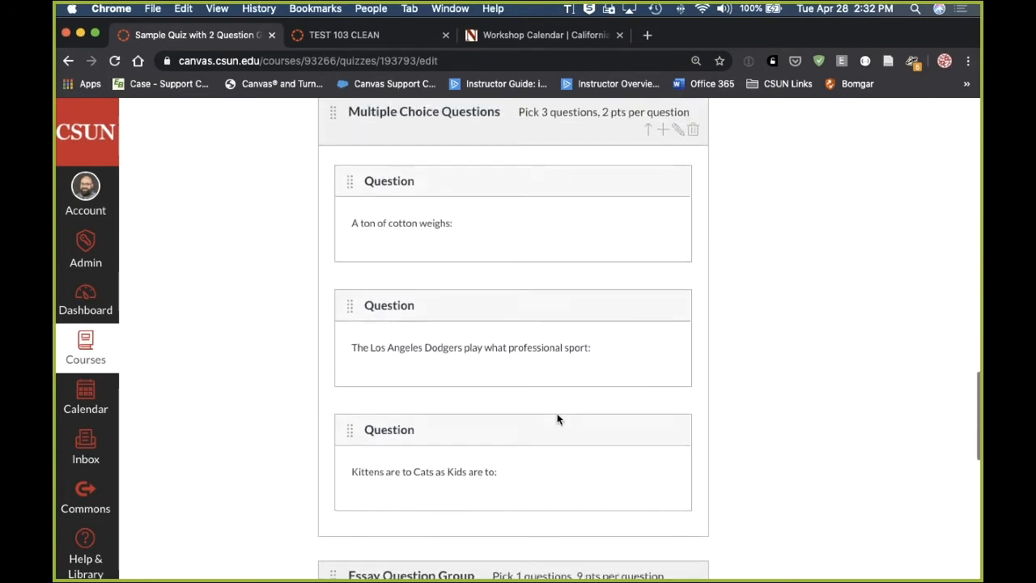
pyautogui.scroll(10, 557, 419)
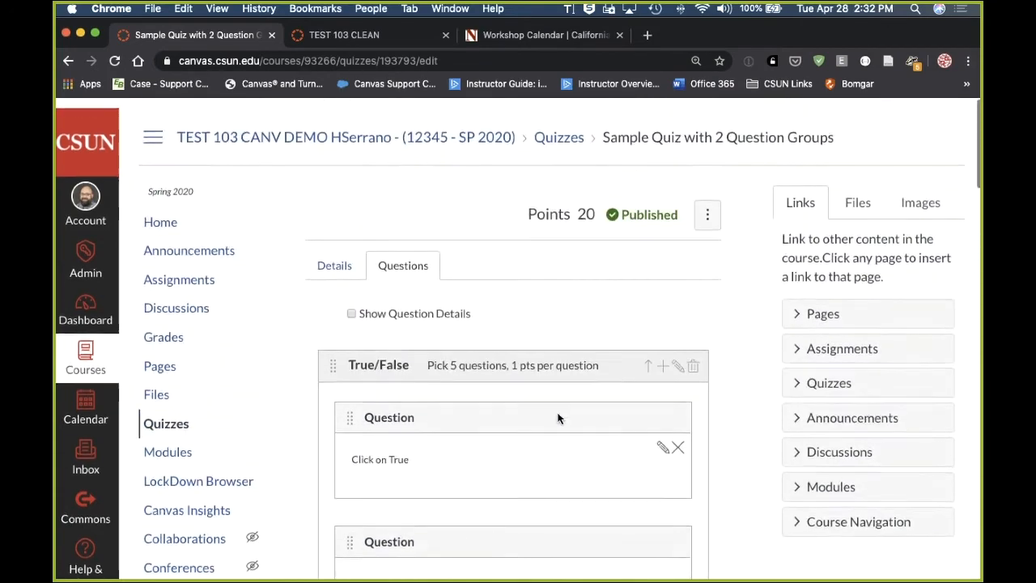
pyautogui.scroll(-5, 490, 478)
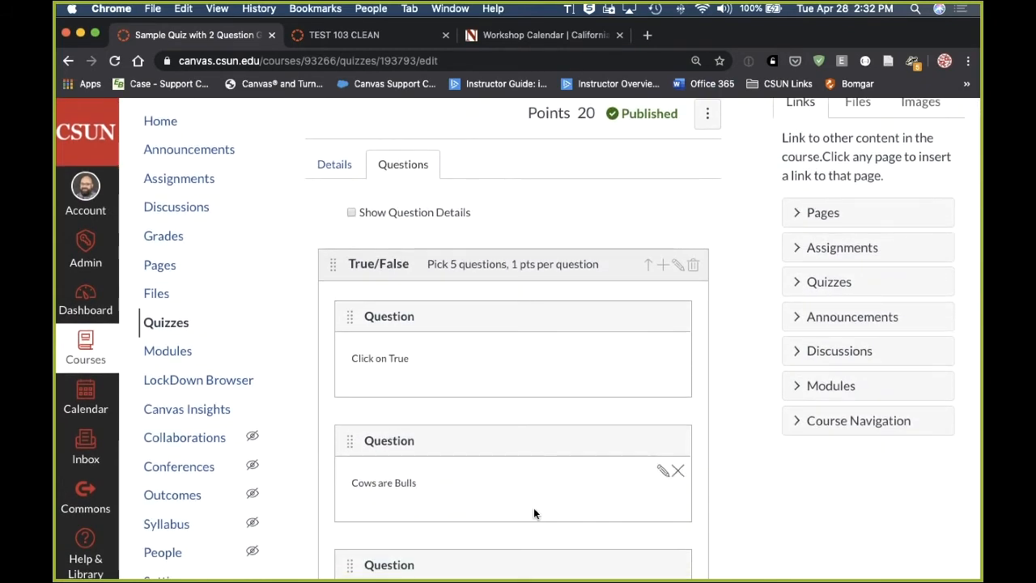
pyautogui.scroll(5, 530, 512)
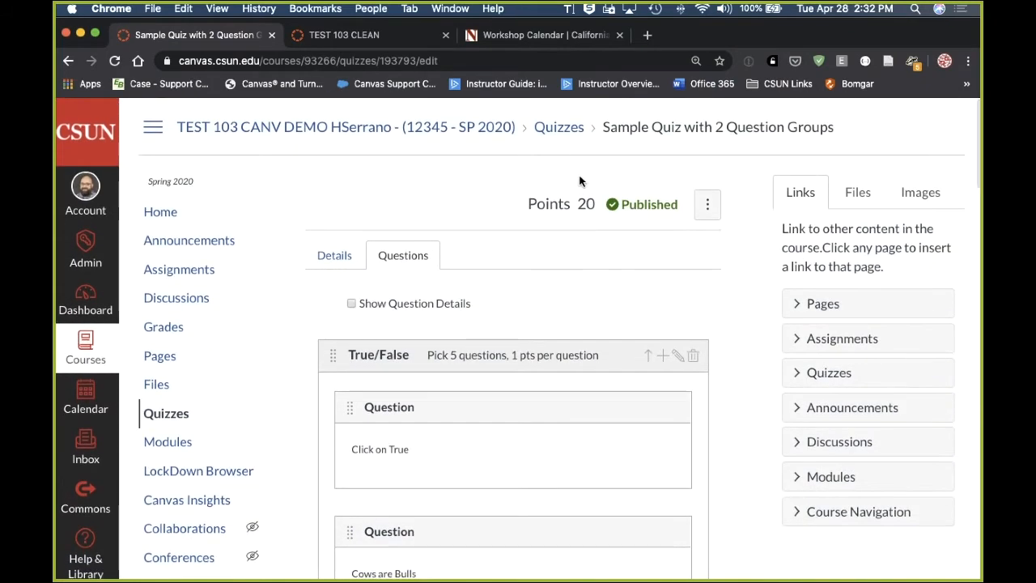
pyautogui.scroll(-3, 615, 305)
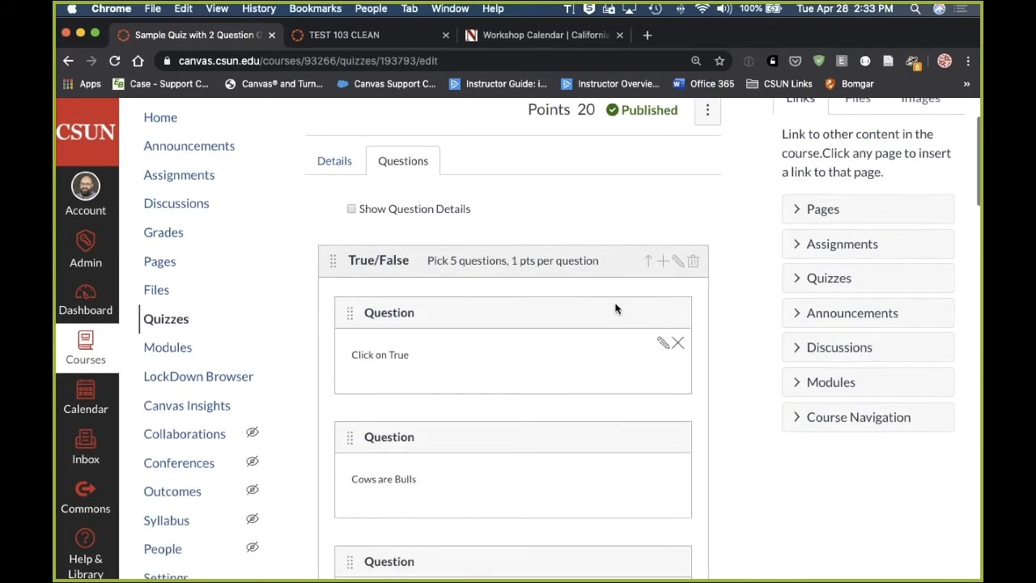
# Go to the quiz's details and save the quiz without notifying users of the change.
pyautogui.click(337, 149)
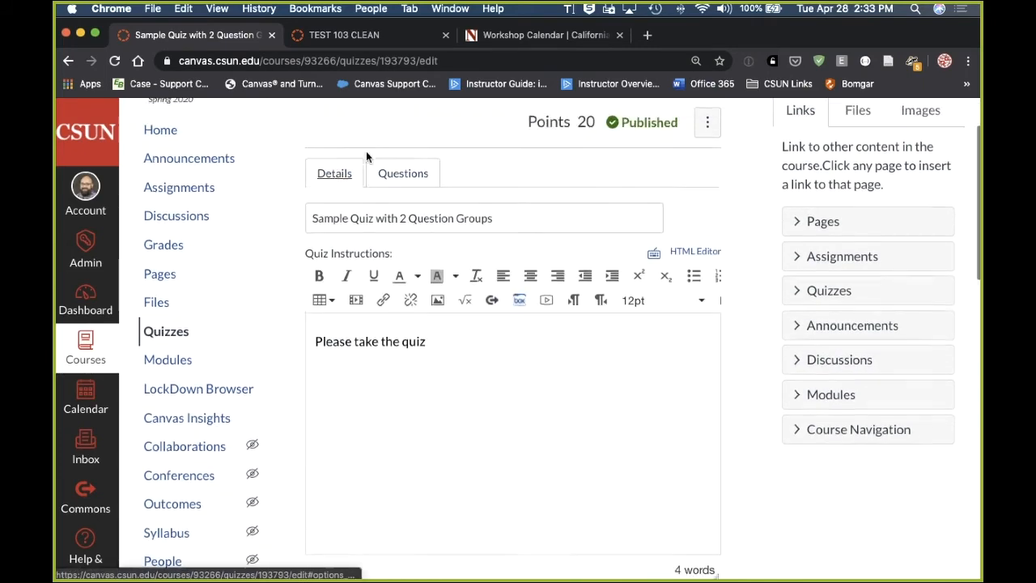
pyautogui.scroll(-5, 366, 151)
pyautogui.scroll(-10, 646, 448)
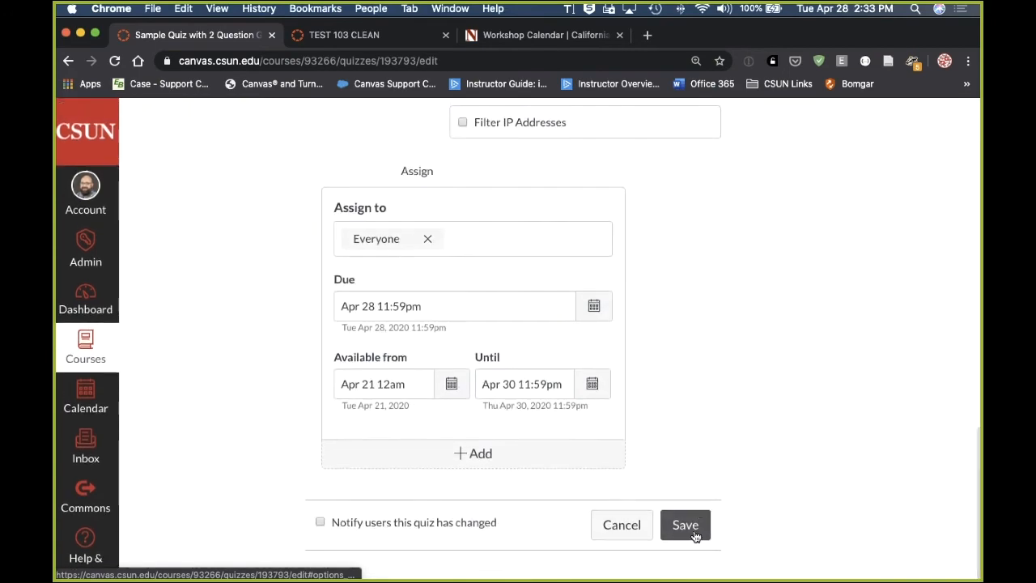
pyautogui.click(696, 530)
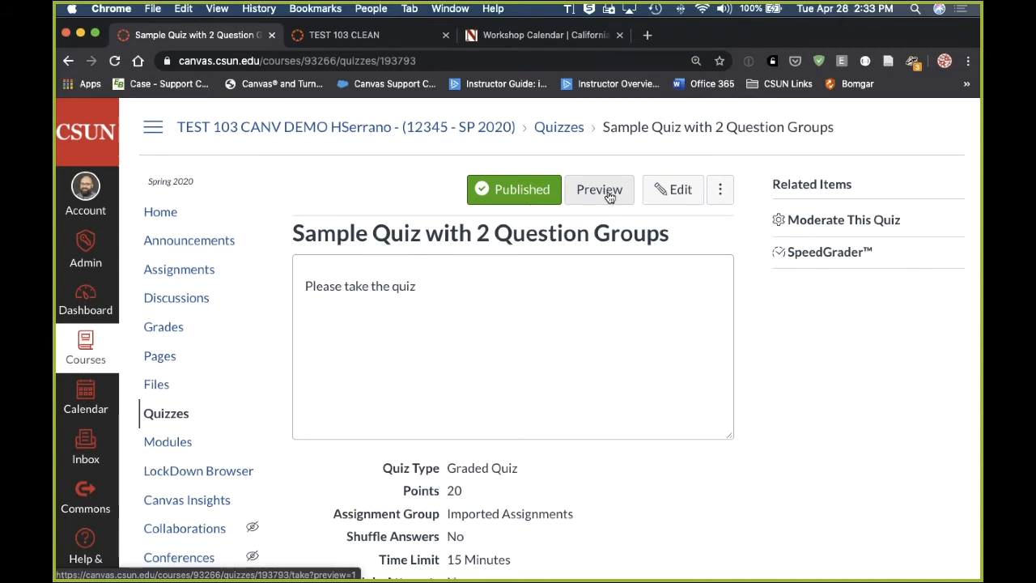
# Preview the quiz and look through its questions from the true/false ones to the final essay question.
pyautogui.click(608, 196)
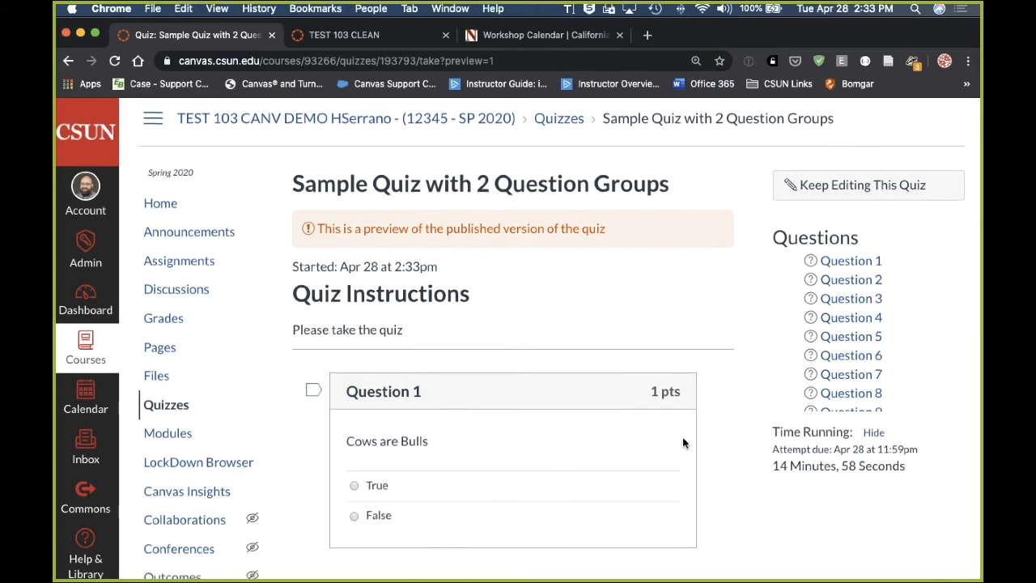
pyautogui.scroll(-3, 682, 442)
pyautogui.scroll(-2, 504, 358)
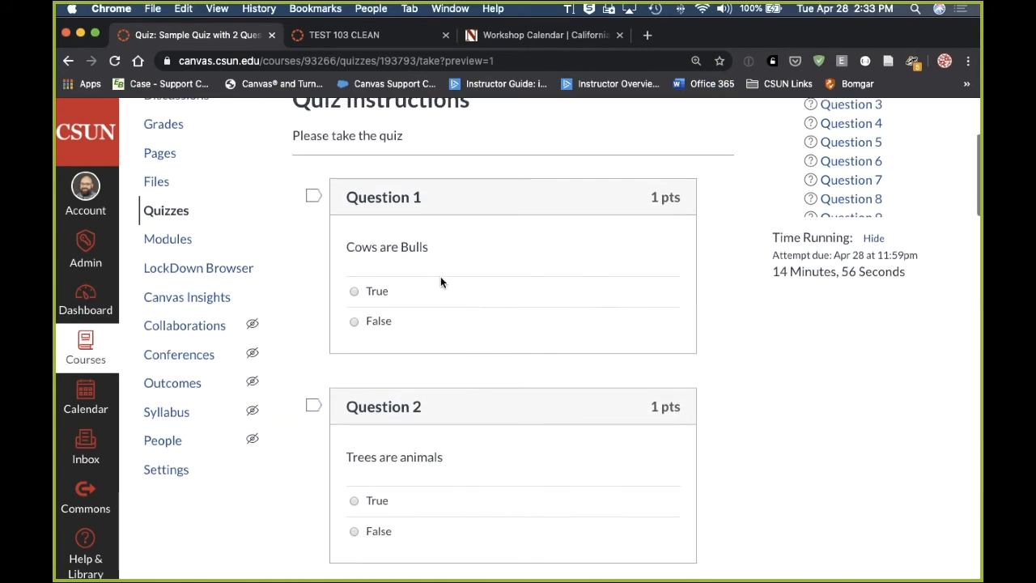
pyautogui.scroll(-1, 444, 267)
pyautogui.scroll(-10, 444, 269)
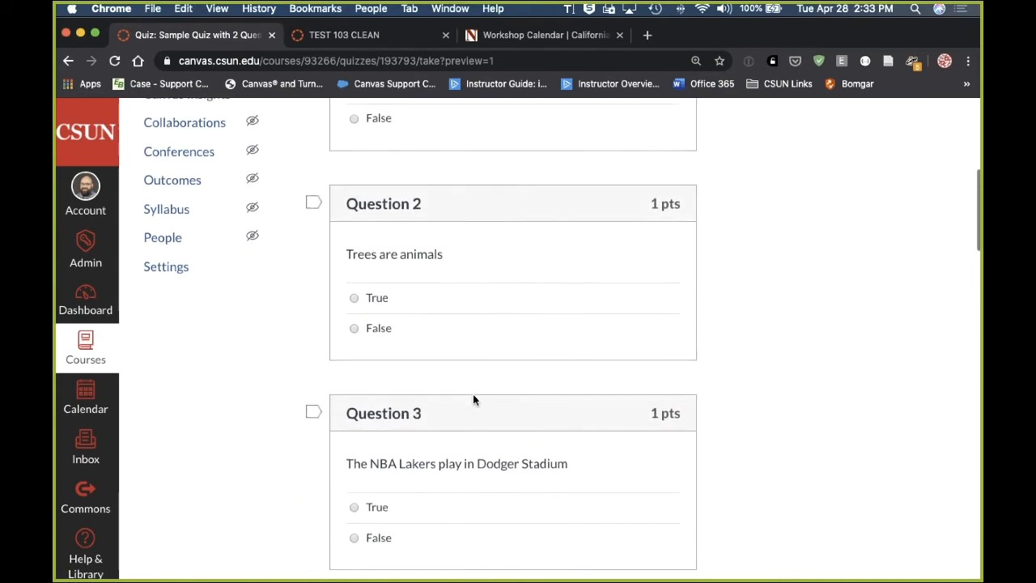
pyautogui.scroll(-8, 473, 414)
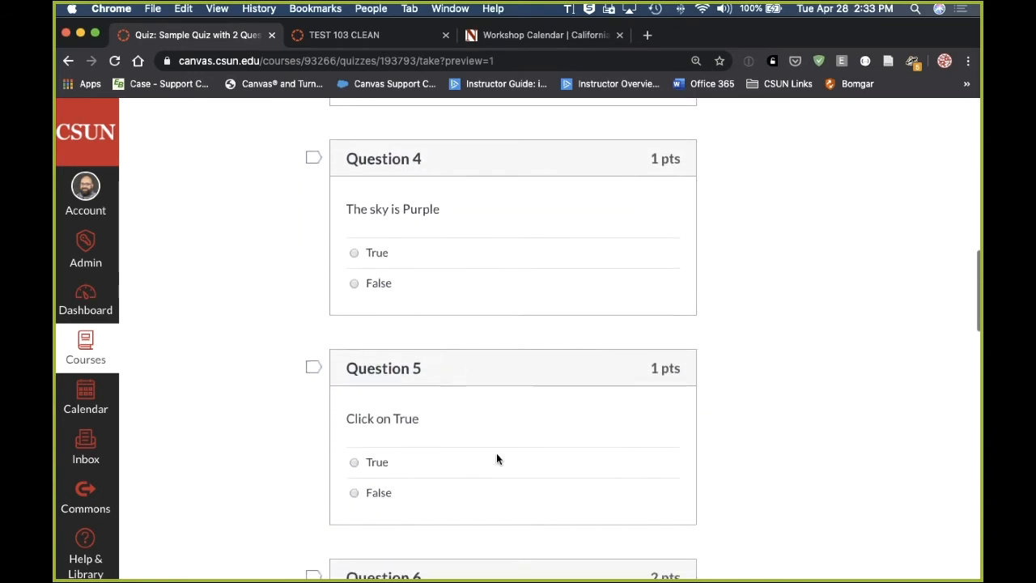
pyautogui.scroll(-8, 495, 354)
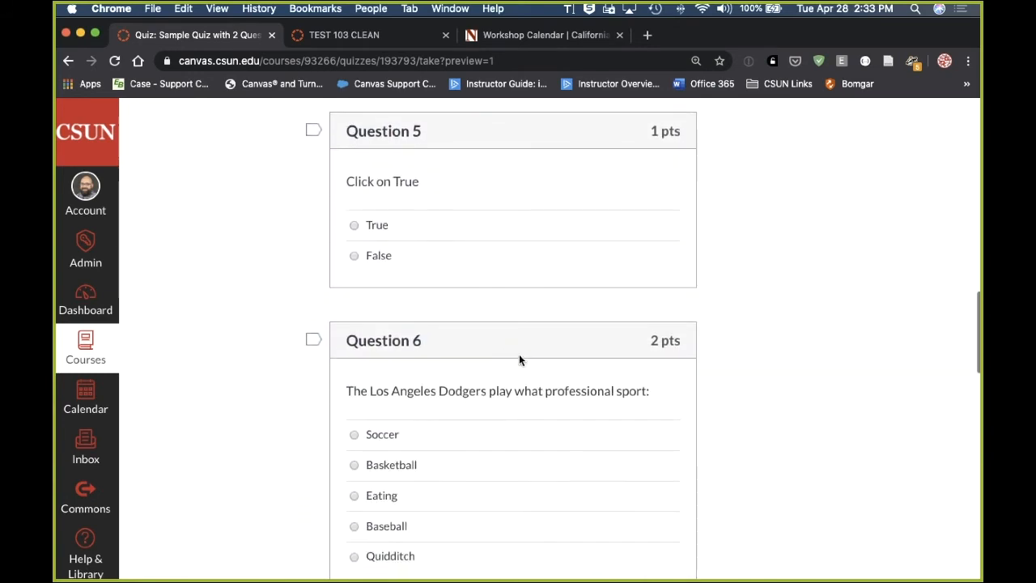
pyautogui.scroll(-5, 482, 292)
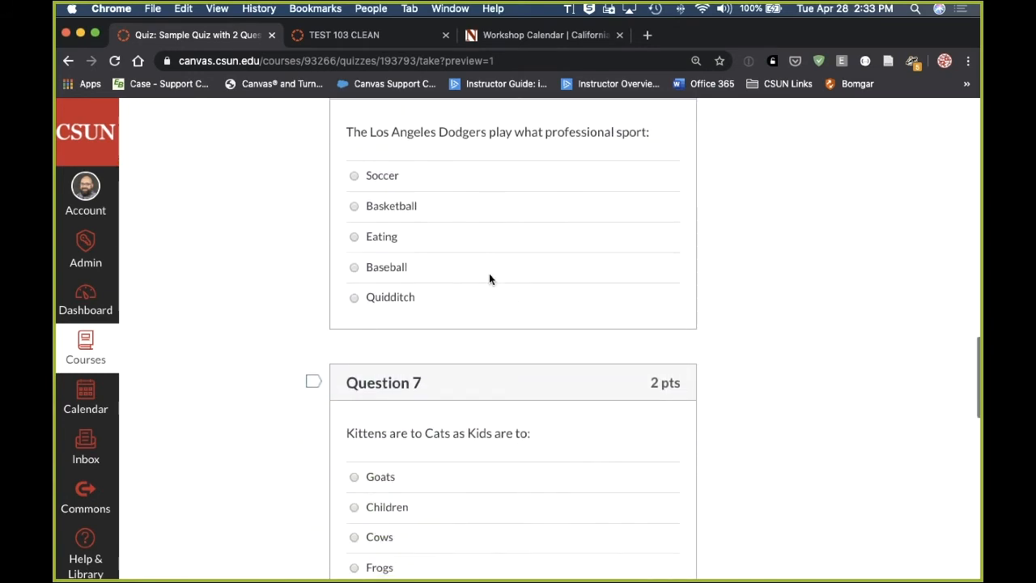
pyautogui.scroll(-10, 483, 370)
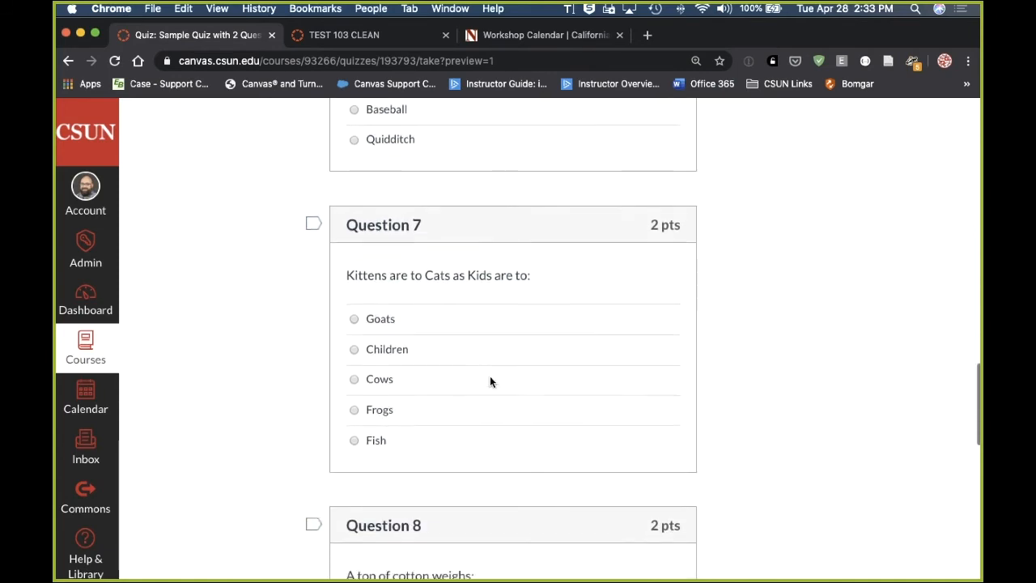
pyautogui.scroll(-7, 458, 377)
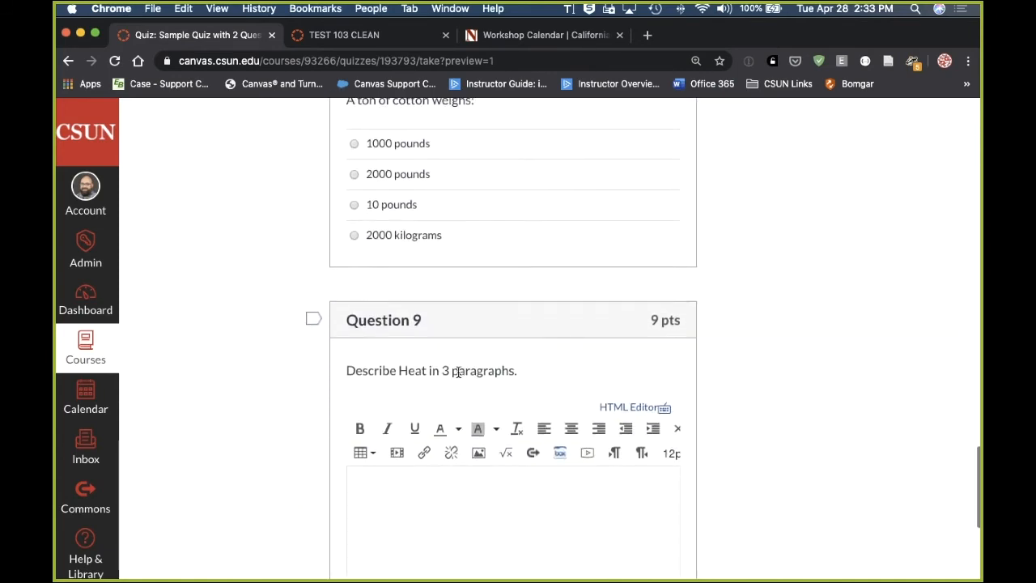
pyautogui.scroll(-5, 506, 331)
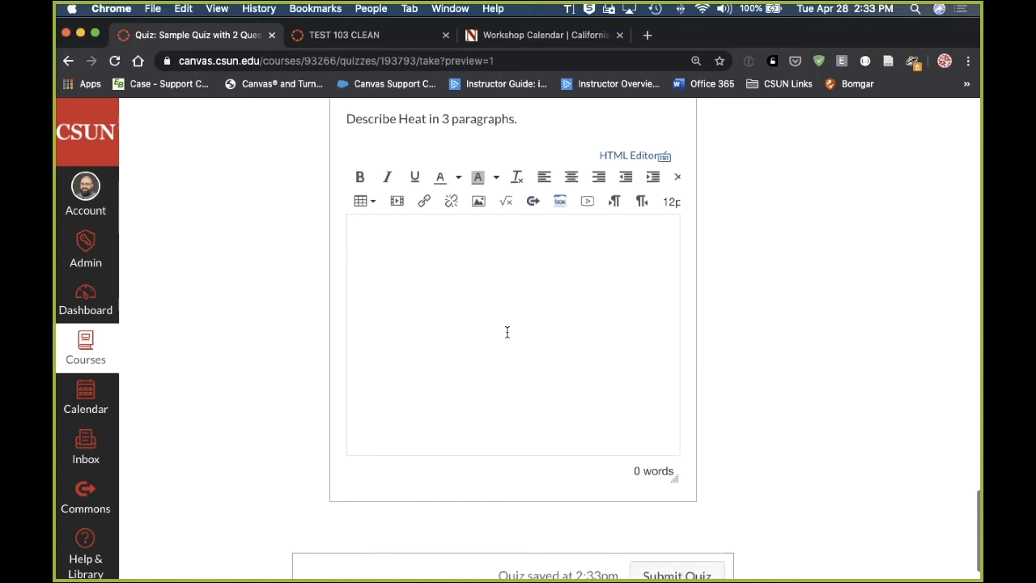
# Examine the essay question in the preview again, along with the multiple choice questions and point values before it.
pyautogui.scroll(2, 506, 331)
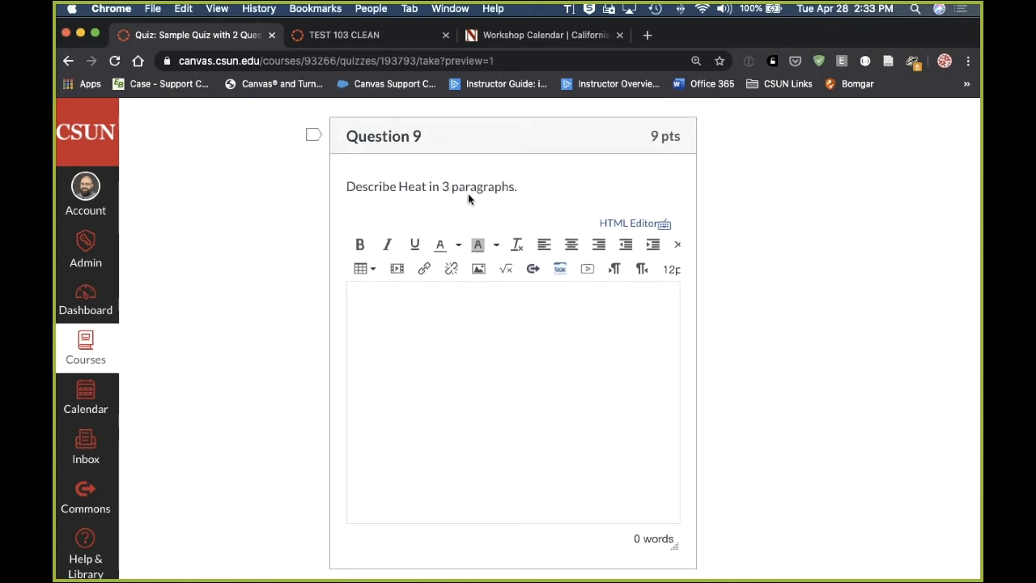
pyautogui.scroll(-3, 506, 345)
pyautogui.scroll(4, 484, 291)
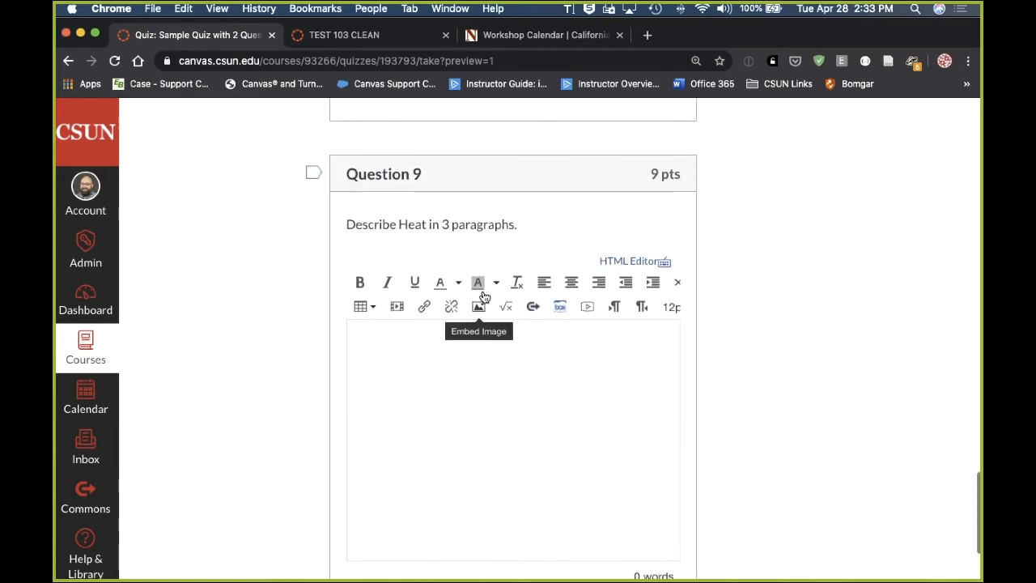
pyautogui.scroll(1, 483, 295)
pyautogui.scroll(-2, 483, 294)
pyautogui.scroll(5, 484, 295)
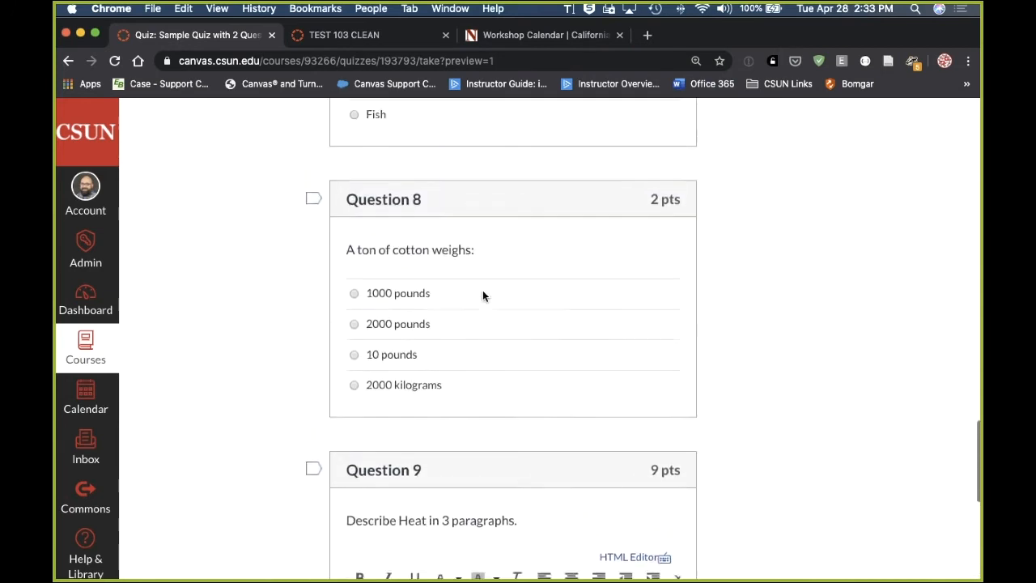
pyautogui.scroll(6, 482, 295)
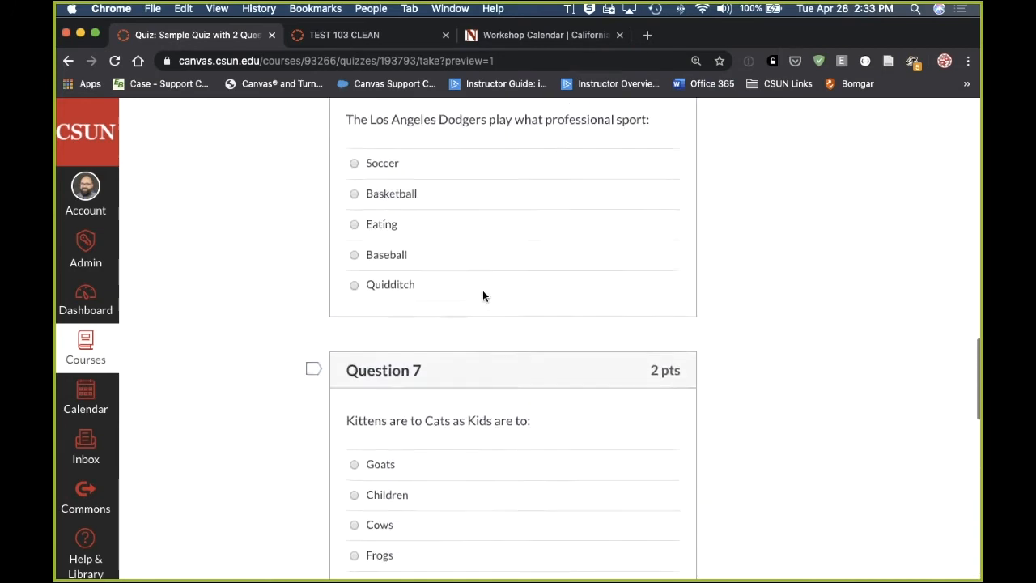
pyautogui.scroll(2, 483, 296)
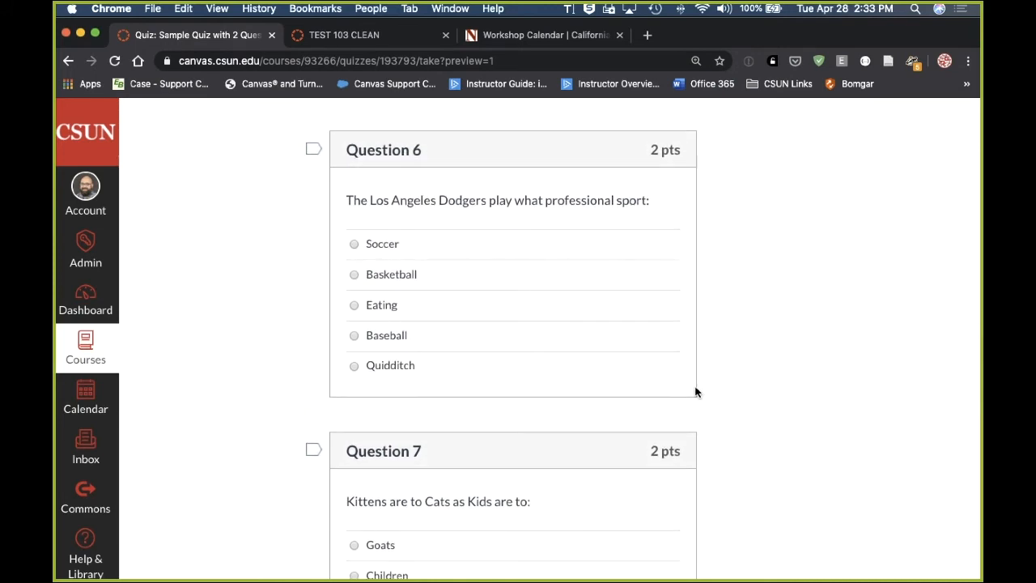
pyautogui.scroll(-10, 716, 405)
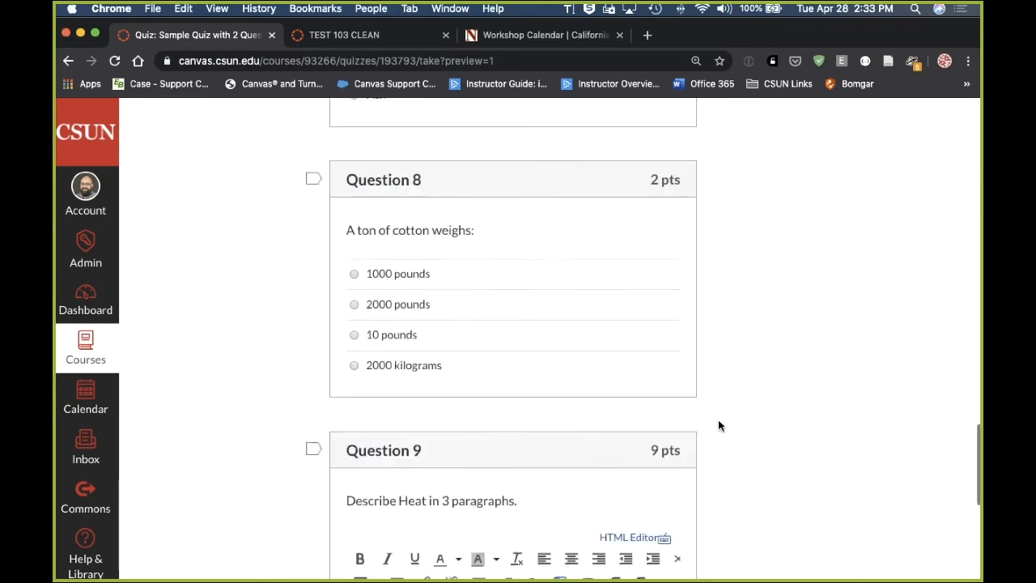
# Leave the preview to resume editing the quiz and show its list of questions.
pyautogui.scroll(-3, 718, 429)
pyautogui.scroll(20, 638, 315)
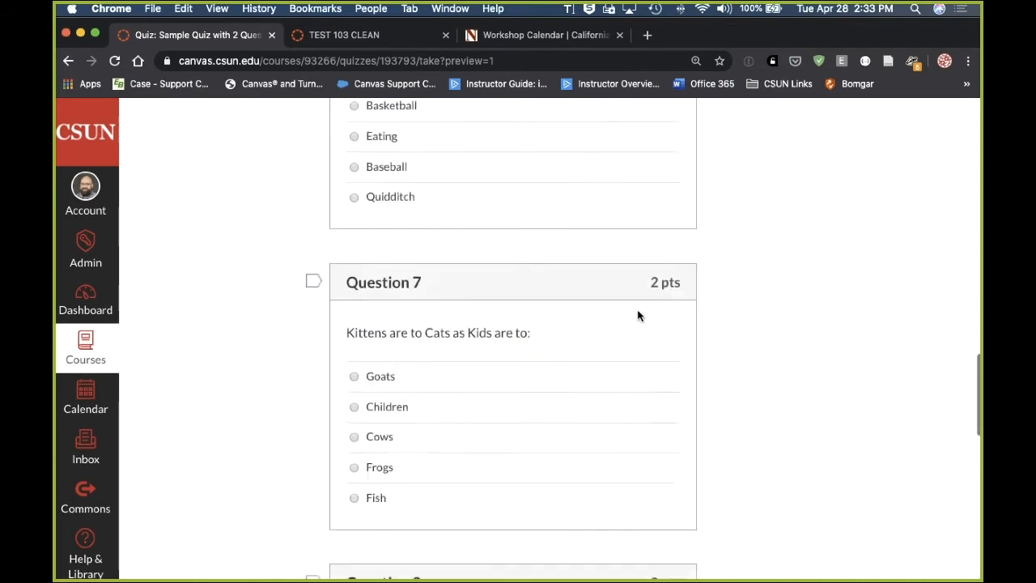
pyautogui.scroll(-1, 640, 317)
pyautogui.click(866, 202)
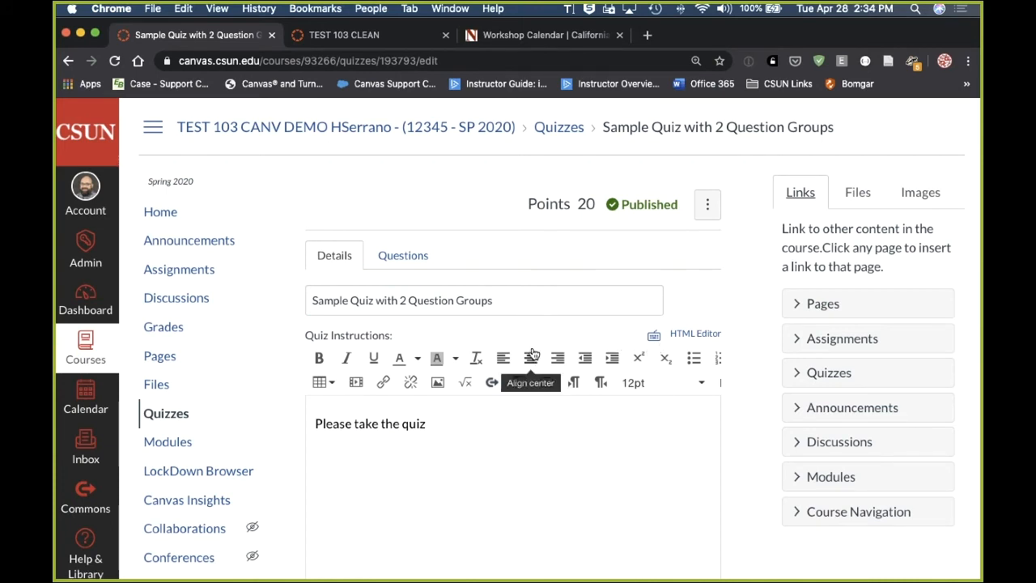
pyautogui.click(403, 256)
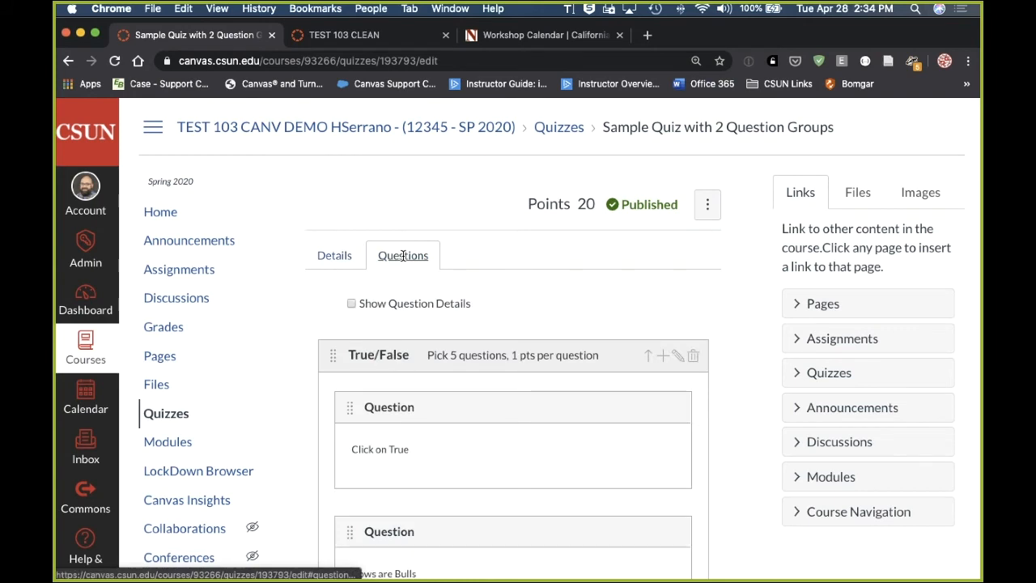
# Add a multiple choice question to the Multiple Choice Questions group with the text "What color is the common Rose?".
pyautogui.scroll(-2, 494, 518)
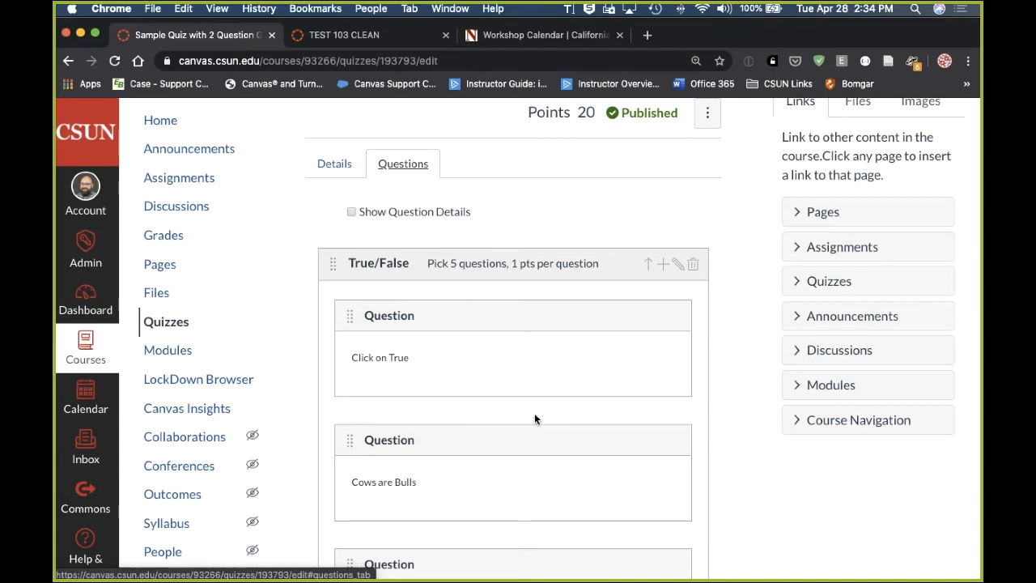
pyautogui.scroll(-10, 534, 417)
pyautogui.scroll(-10, 533, 419)
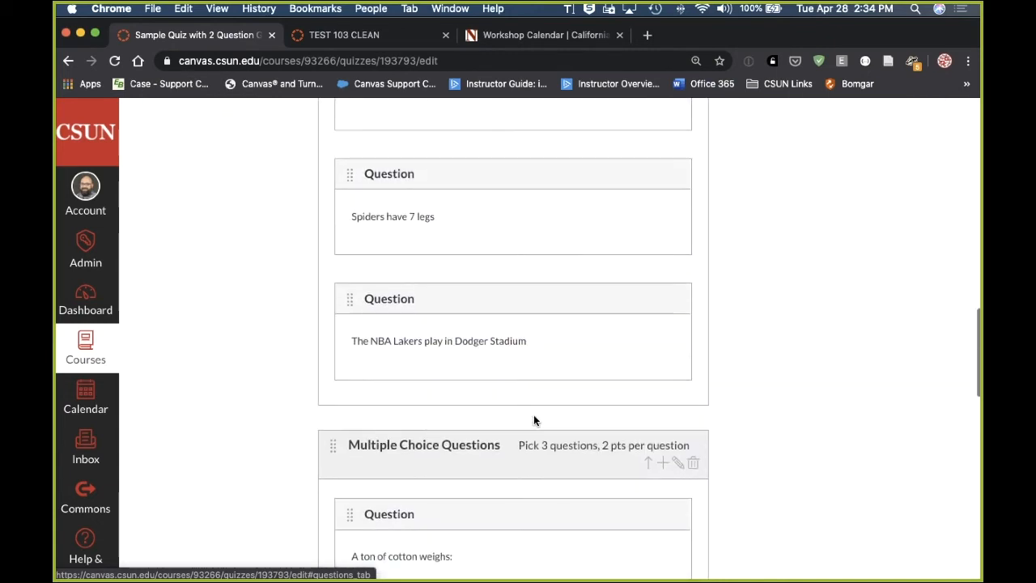
pyautogui.scroll(-3, 482, 303)
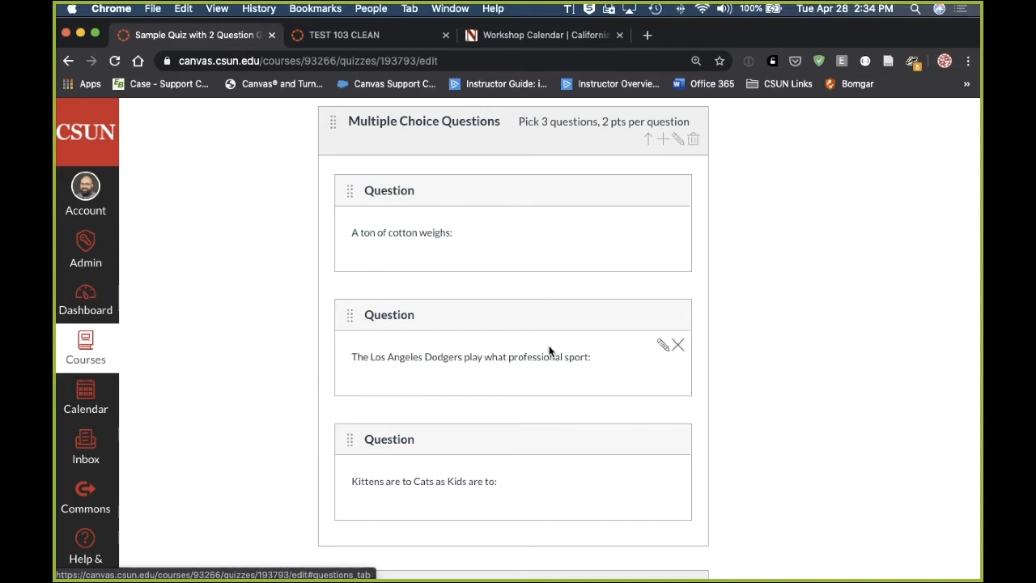
pyautogui.click(662, 142)
pyautogui.scroll(-2, 566, 395)
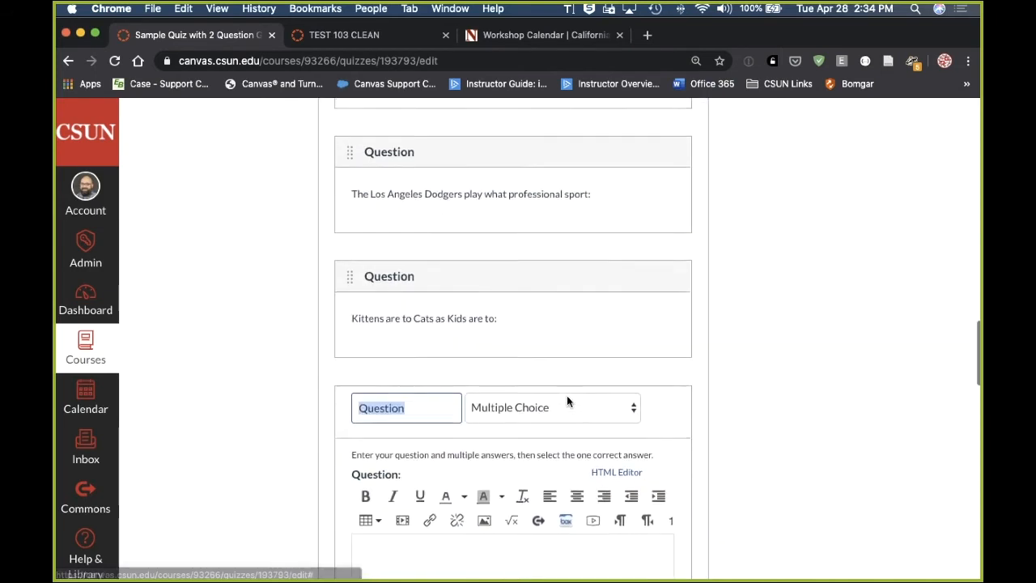
pyautogui.scroll(-2, 469, 441)
pyautogui.click(497, 455)
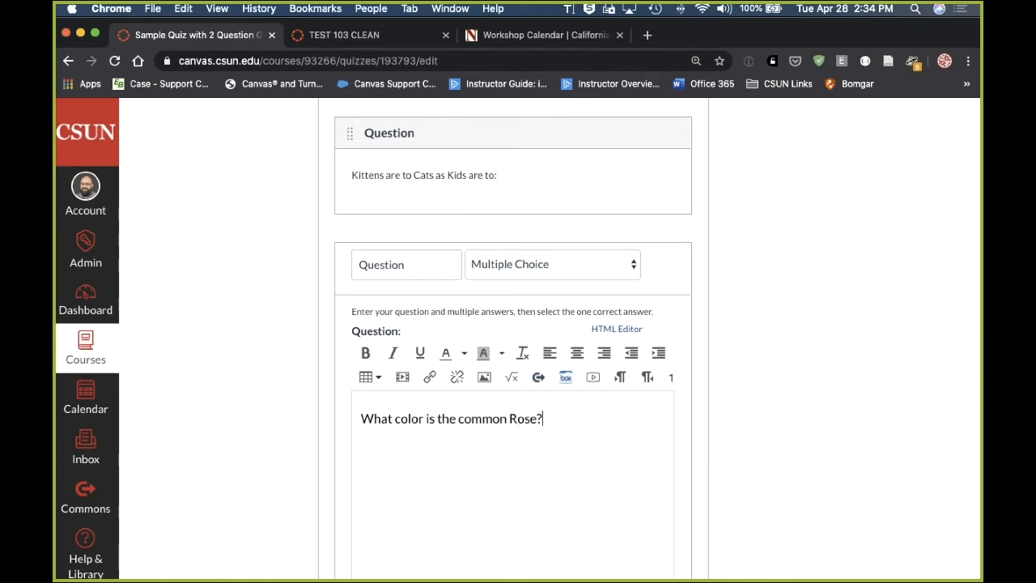
# Enter Red as the rose question's correct answer and Green and Blue as possible answers.
pyautogui.scroll(-5, 598, 444)
pyautogui.click(582, 427)
pyautogui.write('R')
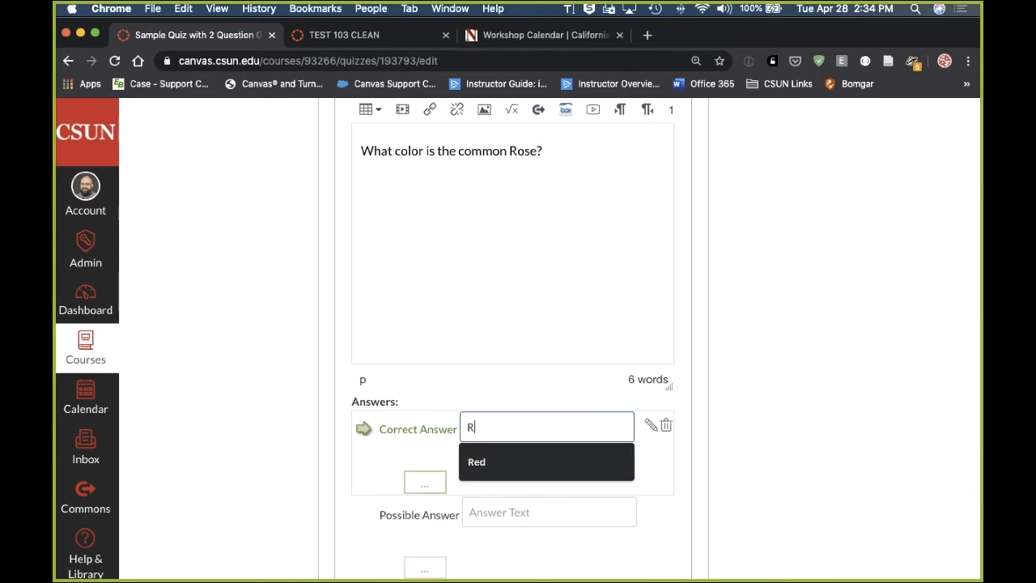
pyautogui.write('ed')
pyautogui.scroll(-2, 511, 409)
pyautogui.click(512, 422)
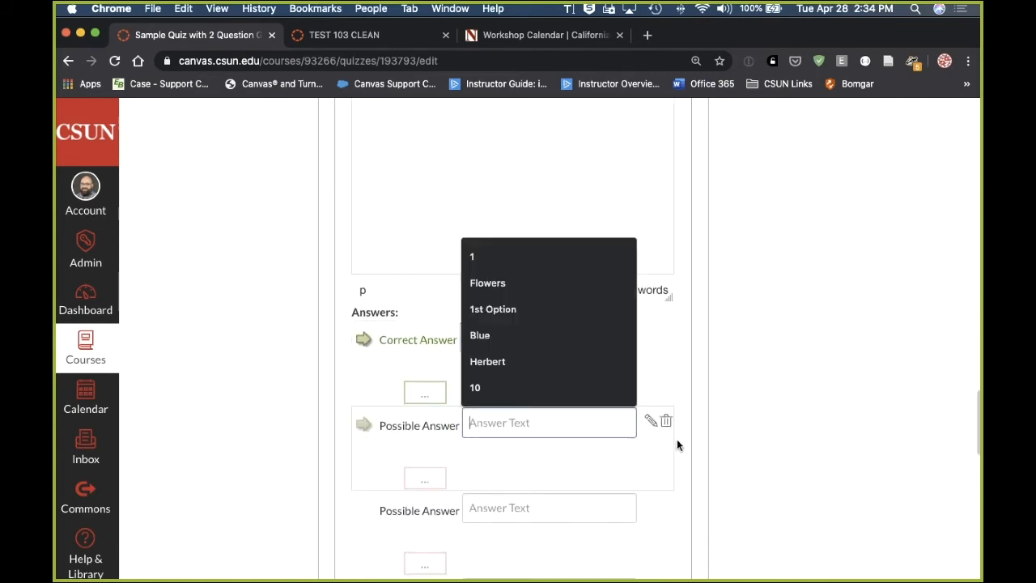
pyautogui.write('Green')
pyautogui.click(539, 511)
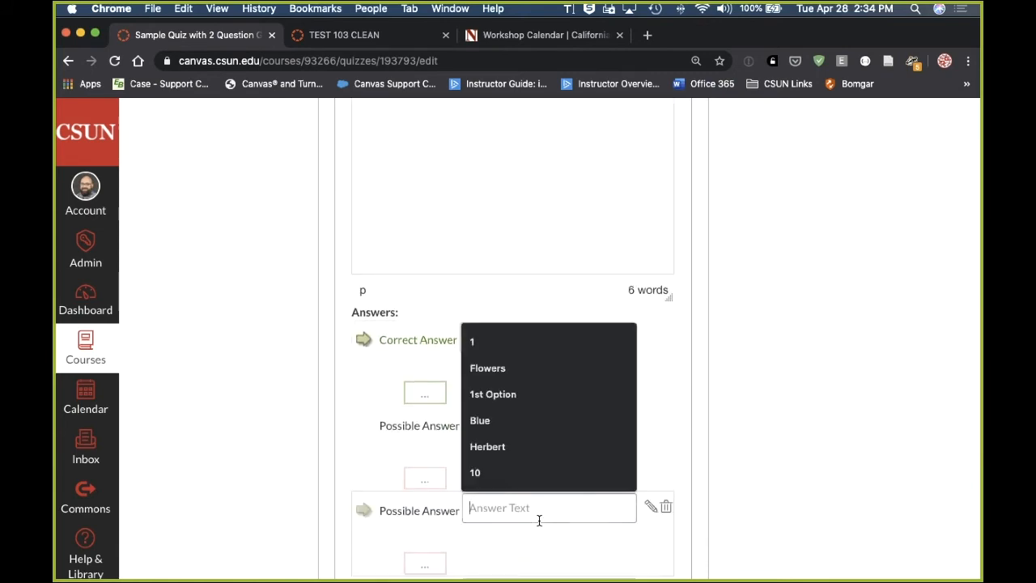
pyautogui.scroll(-2, 318, 479)
pyautogui.write('Blue')
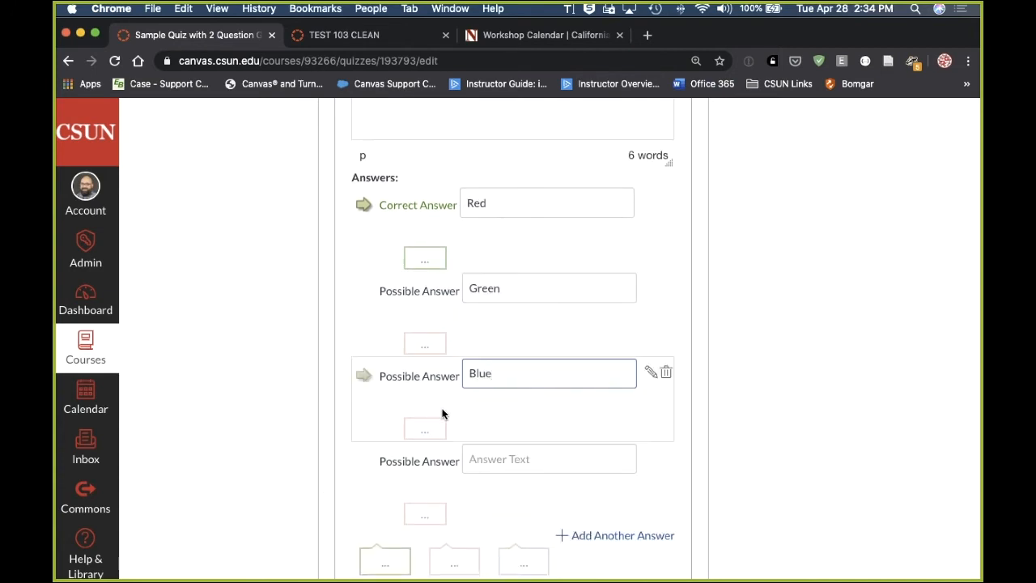
# Enter Brown as the rose question's last possible answer and save the question.
pyautogui.click(524, 459)
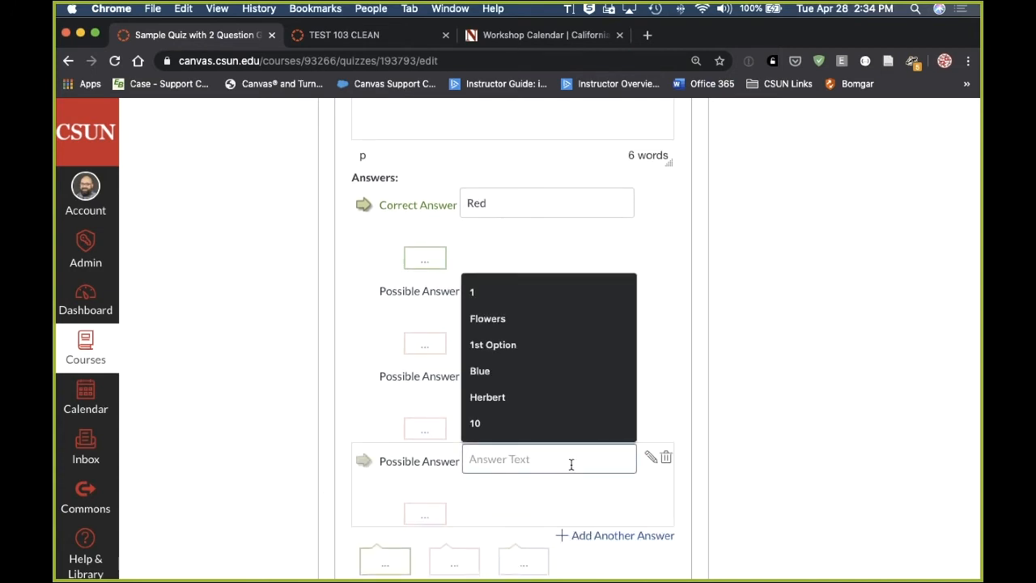
pyautogui.write('Brown')
pyautogui.scroll(-1, 512, 455)
pyautogui.scroll(-2, 512, 455)
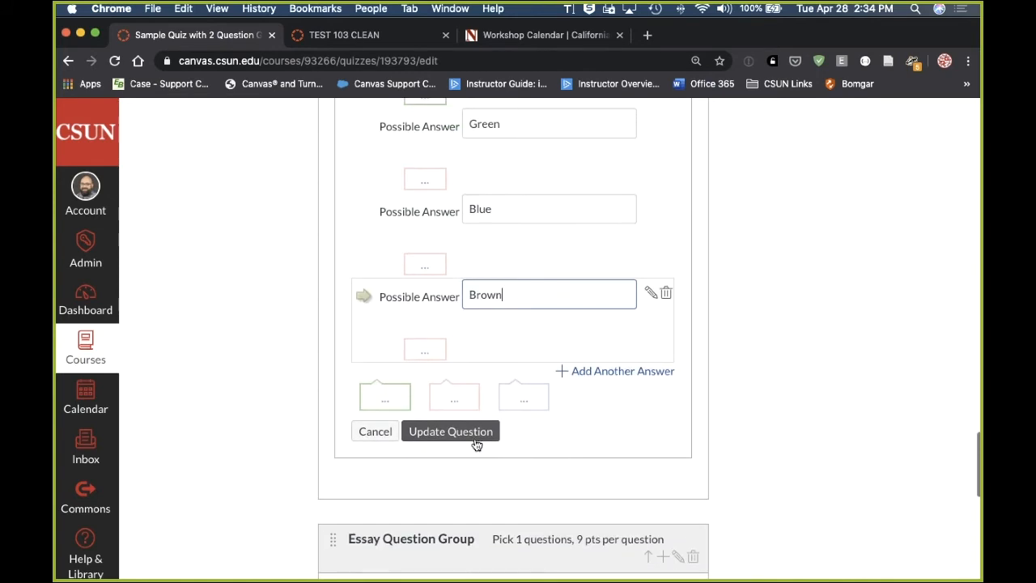
pyautogui.click(465, 433)
# Add another multiple choice question to the Multiple Choice Questions group with the correctly spelled text "Which is a mammal".
pyautogui.scroll(4, 616, 246)
pyautogui.scroll(8, 615, 246)
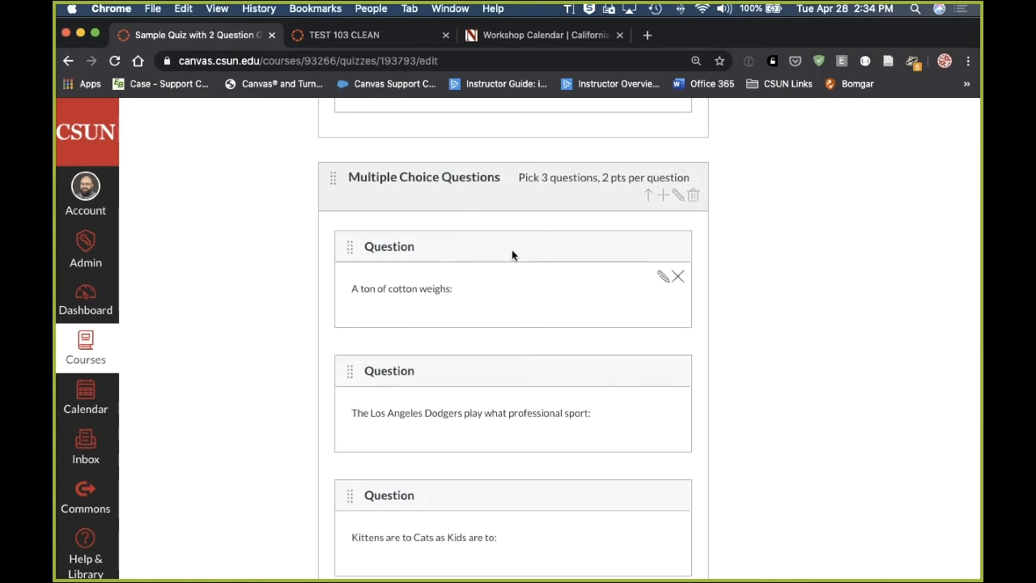
pyautogui.scroll(-3, 518, 343)
pyautogui.scroll(3, 520, 348)
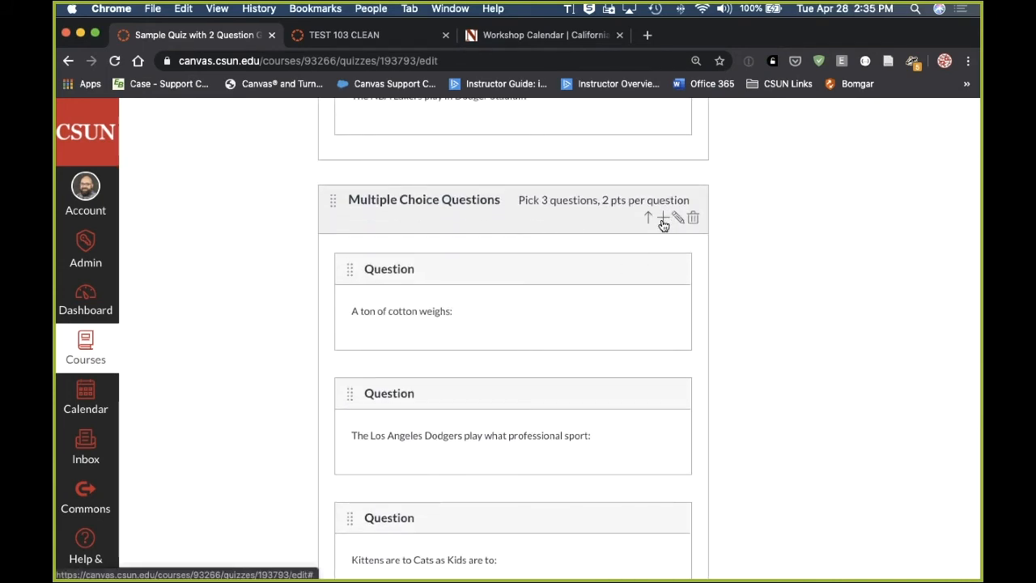
pyautogui.click(661, 219)
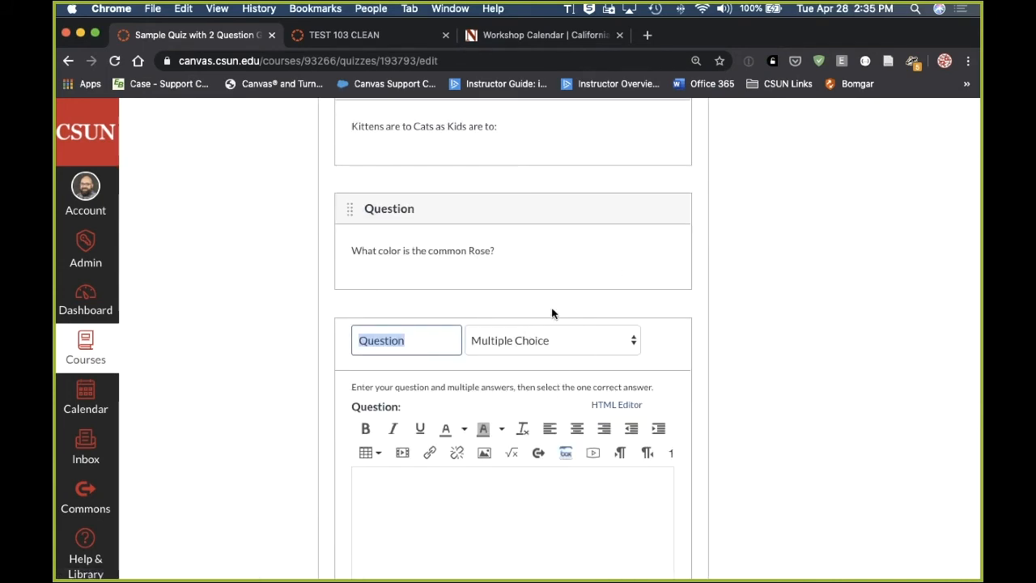
pyautogui.click(451, 504)
pyautogui.scroll(-3, 582, 569)
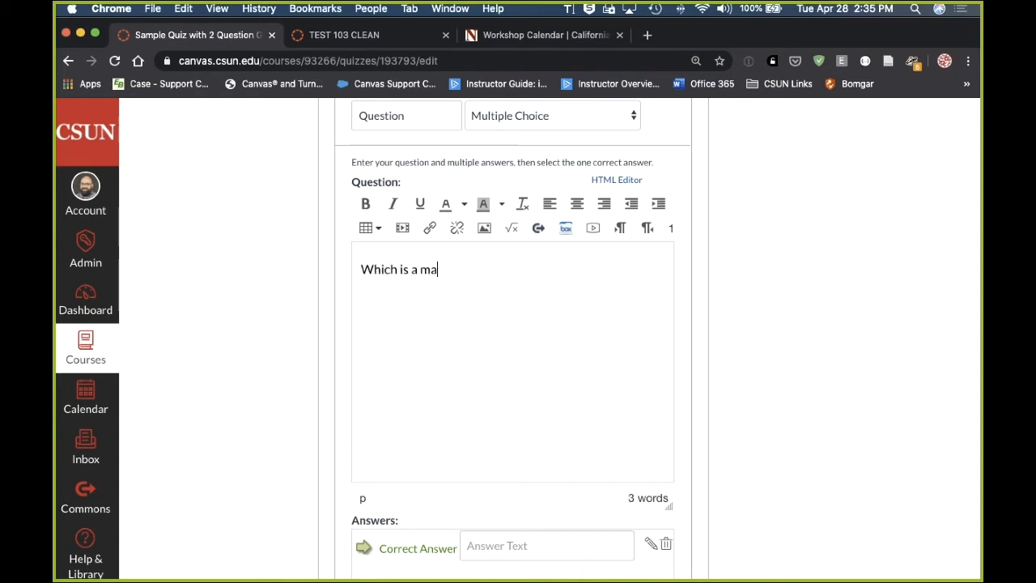
pyautogui.write('mel')
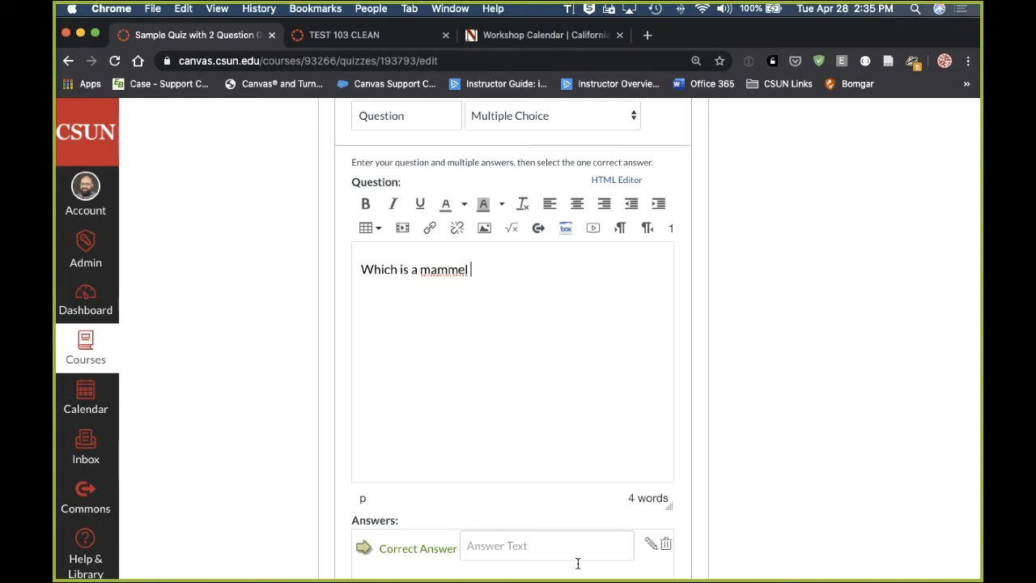
pyautogui.rightClick(454, 270)
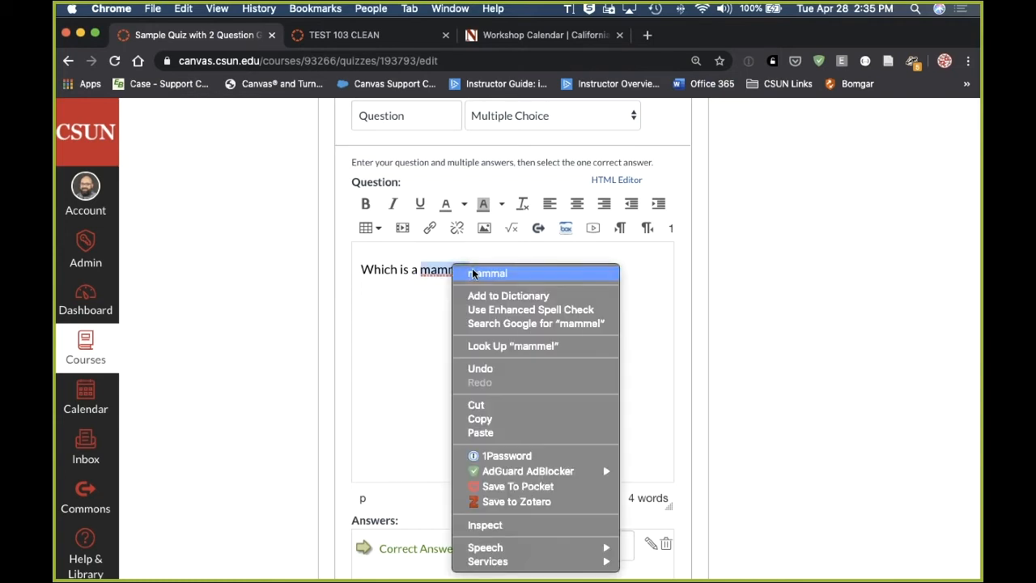
pyautogui.click(486, 274)
# Enter Whales as the mammal question's correct answer and Squids and Trees as possible answers.
pyautogui.scroll(-5, 509, 353)
pyautogui.click(509, 350)
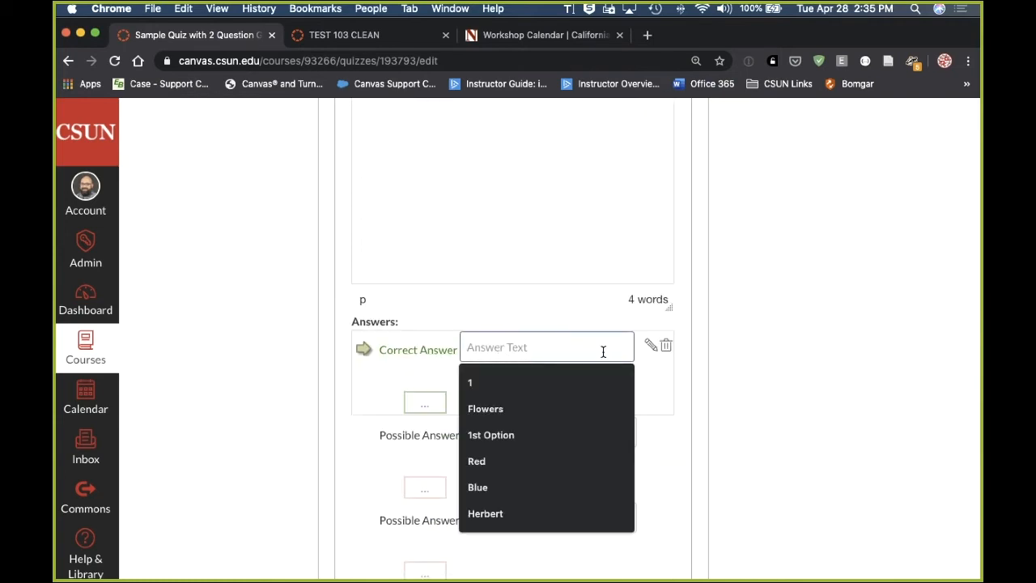
pyautogui.write('Whal')
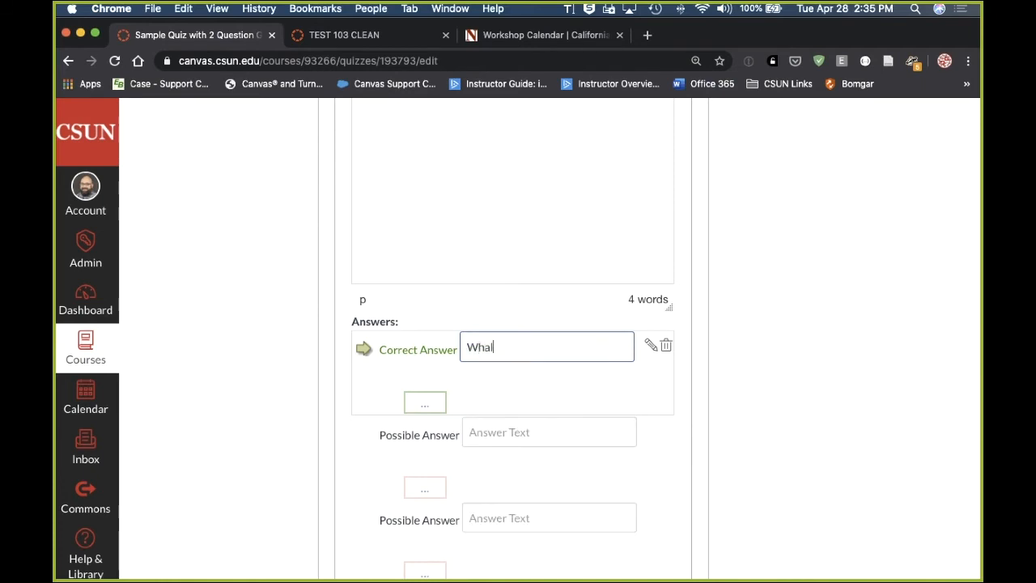
pyautogui.write('es')
pyautogui.click(564, 429)
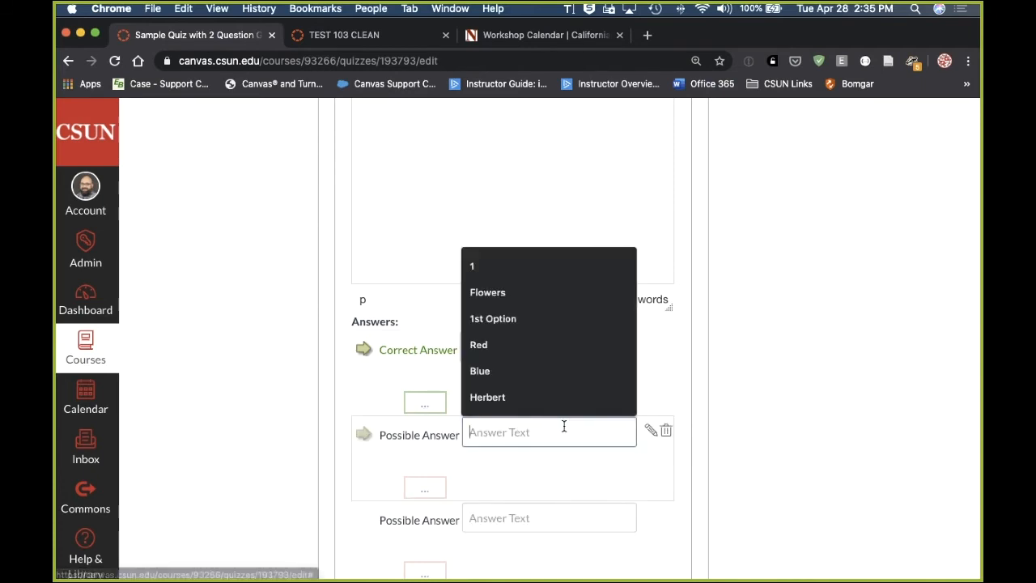
pyautogui.write('Squids')
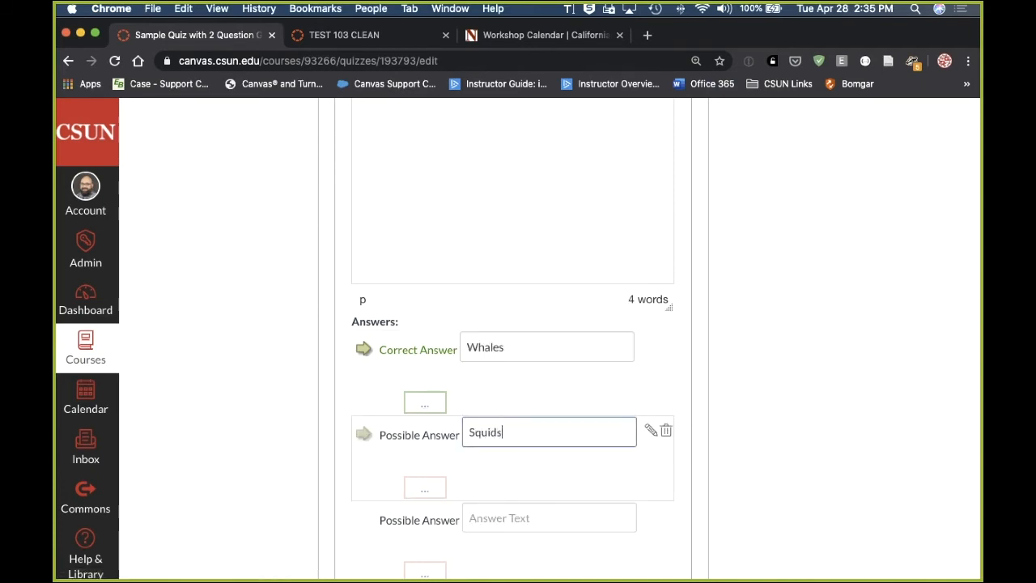
pyautogui.click(522, 518)
pyautogui.write('Trees')
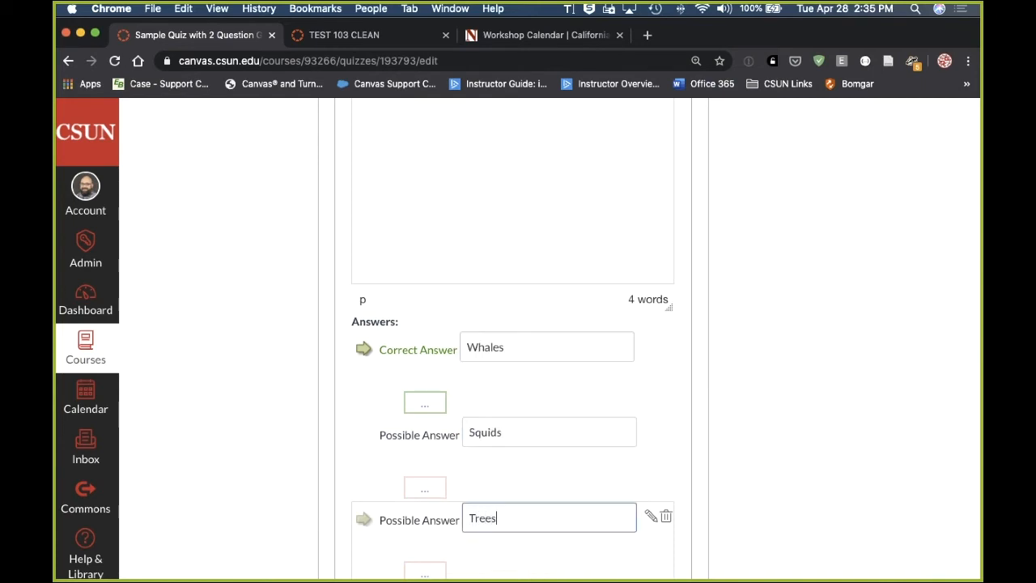
# Enter Bees as the mammal question's last possible answer and save the question.
pyautogui.scroll(-5, 527, 514)
pyautogui.click(520, 413)
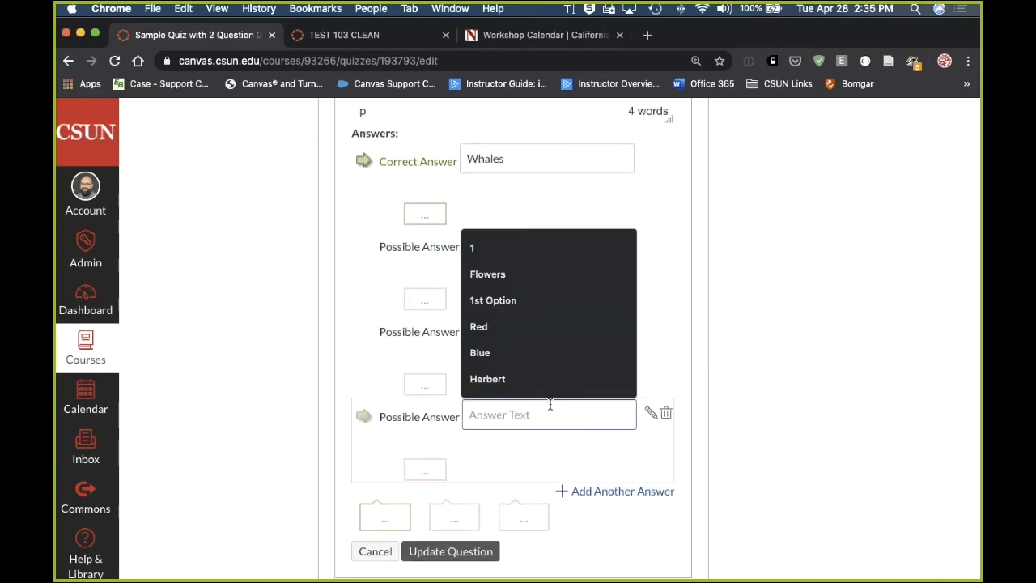
pyautogui.write('Bees')
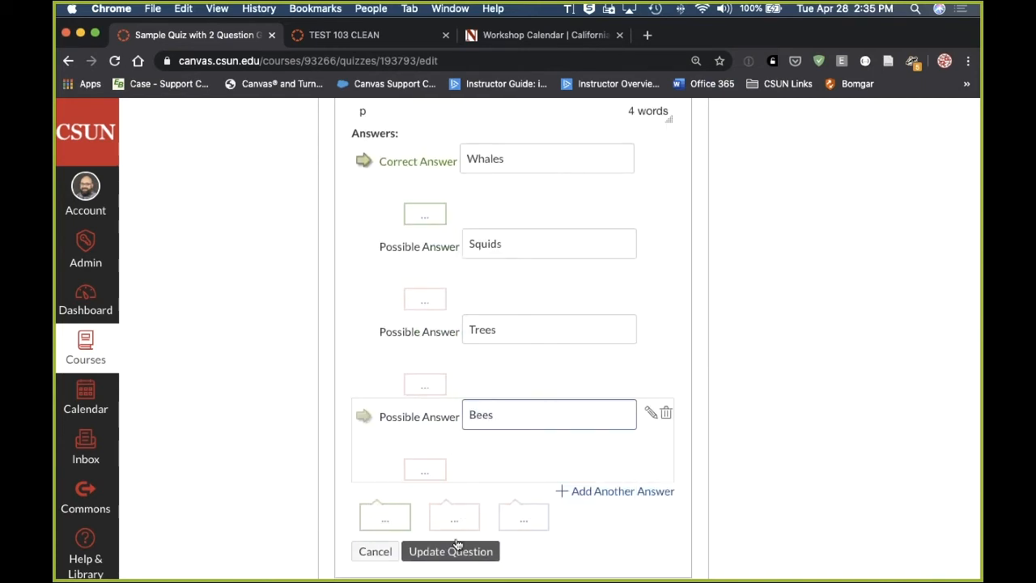
pyautogui.click(457, 549)
# Save the quiz with the two added multiple choice questions.
pyautogui.scroll(2, 694, 534)
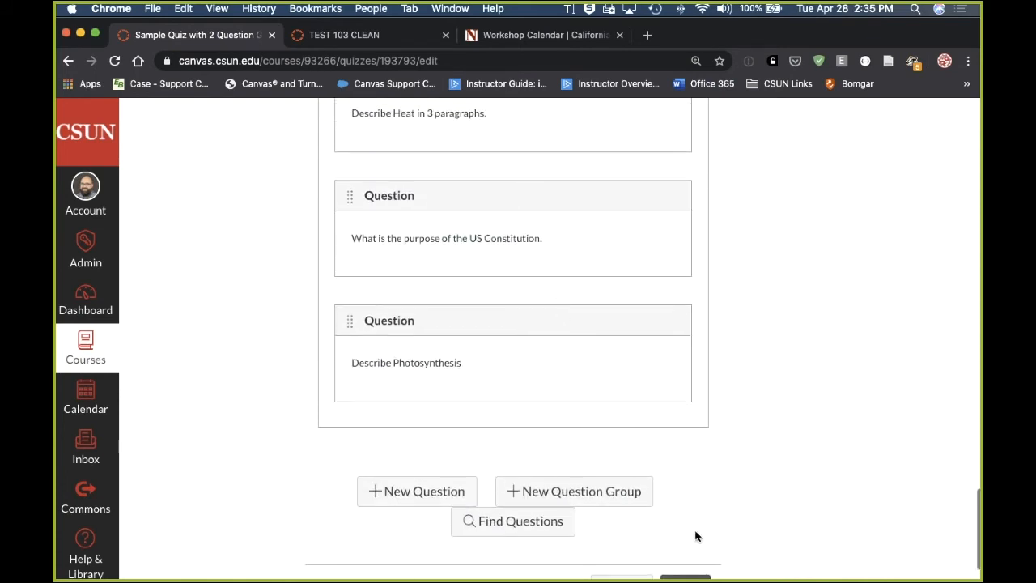
pyautogui.scroll(-2, 704, 526)
pyautogui.click(685, 525)
# Open a preview of the saved Sample Quiz with 2 Question Groups.
pyautogui.scroll(10, 607, 228)
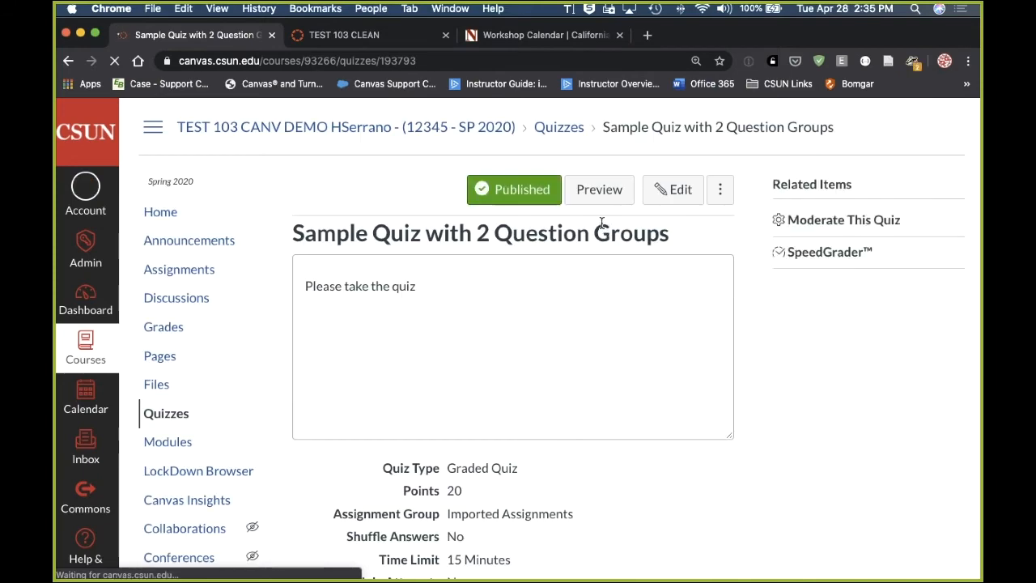
pyautogui.scroll(-3, 601, 224)
pyautogui.scroll(3, 603, 202)
pyautogui.click(607, 149)
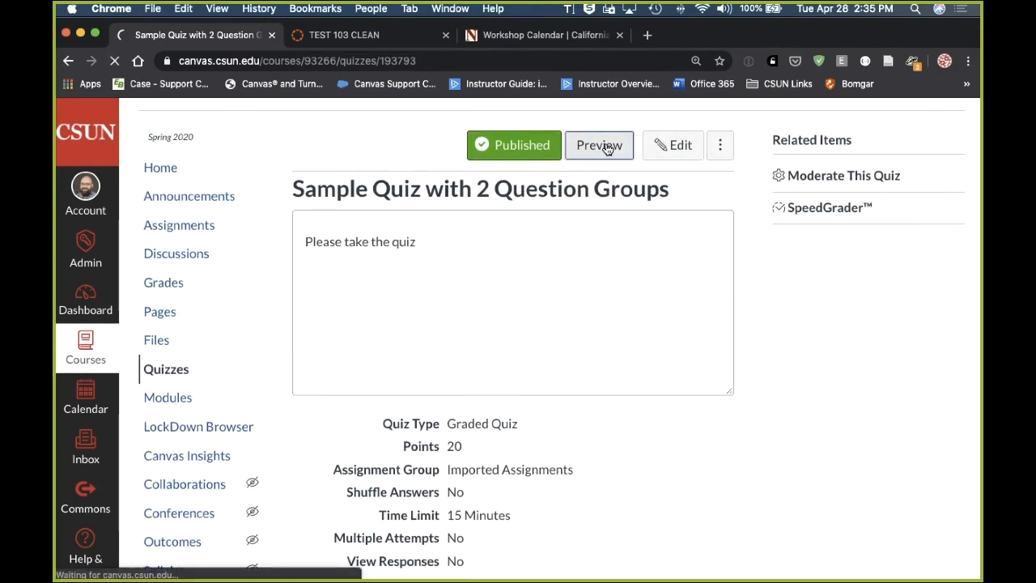
pyautogui.scroll(-5, 678, 455)
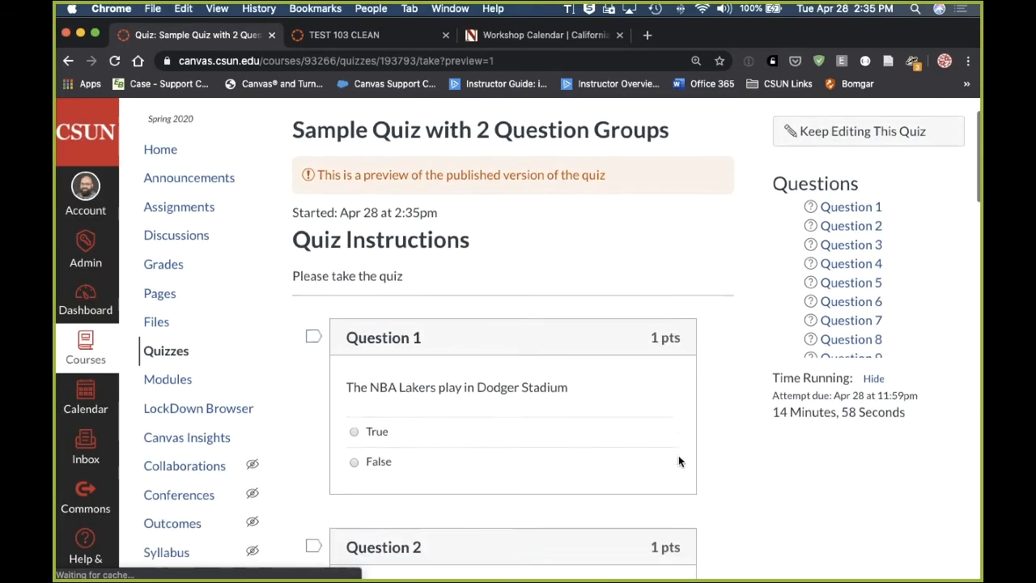
# Examine which true/false, multiple choice and essay questions the preview draws from each question group.
pyautogui.scroll(-15, 679, 460)
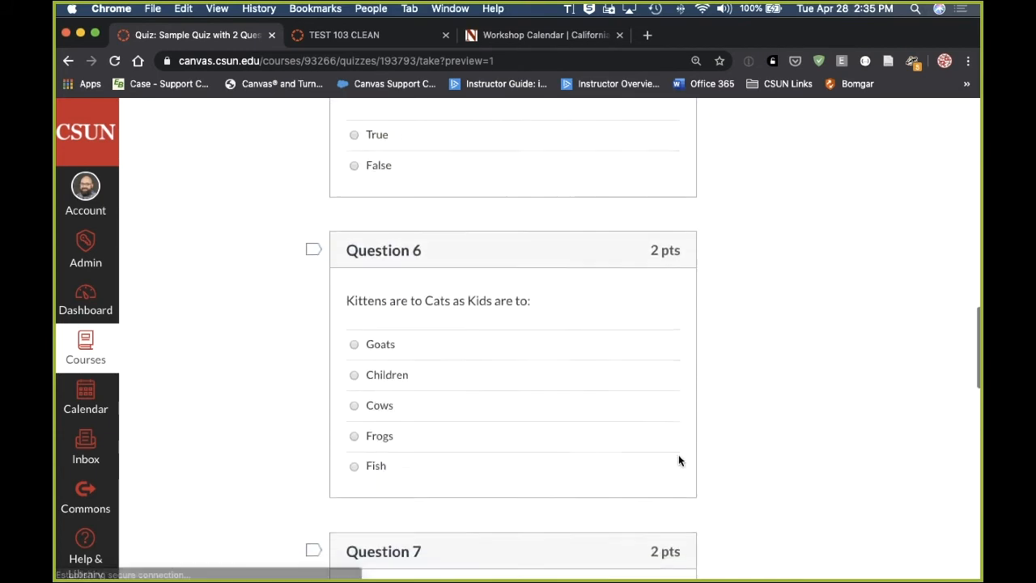
pyautogui.scroll(-3, 678, 460)
pyautogui.scroll(5, 669, 398)
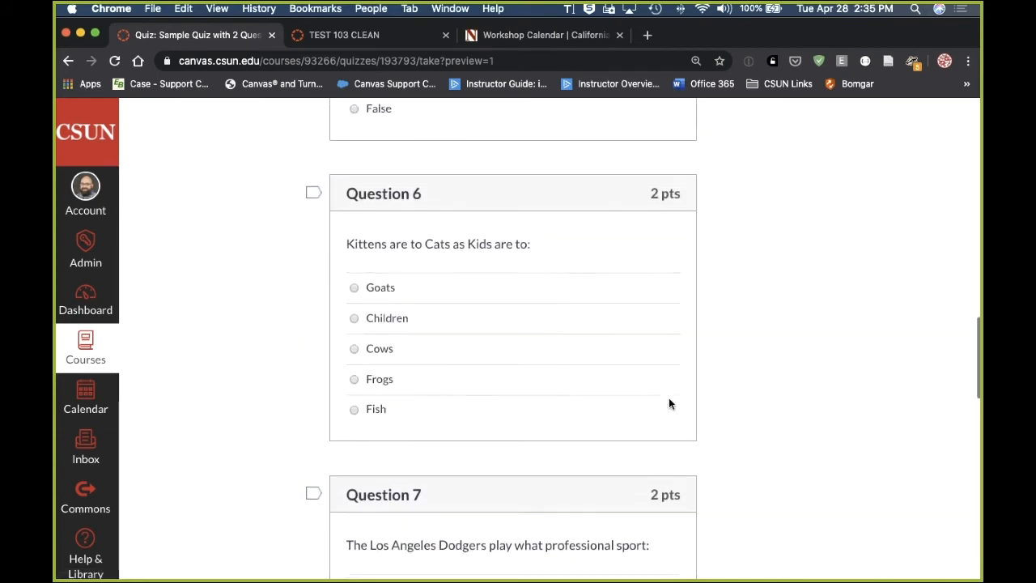
pyautogui.scroll(-4, 669, 398)
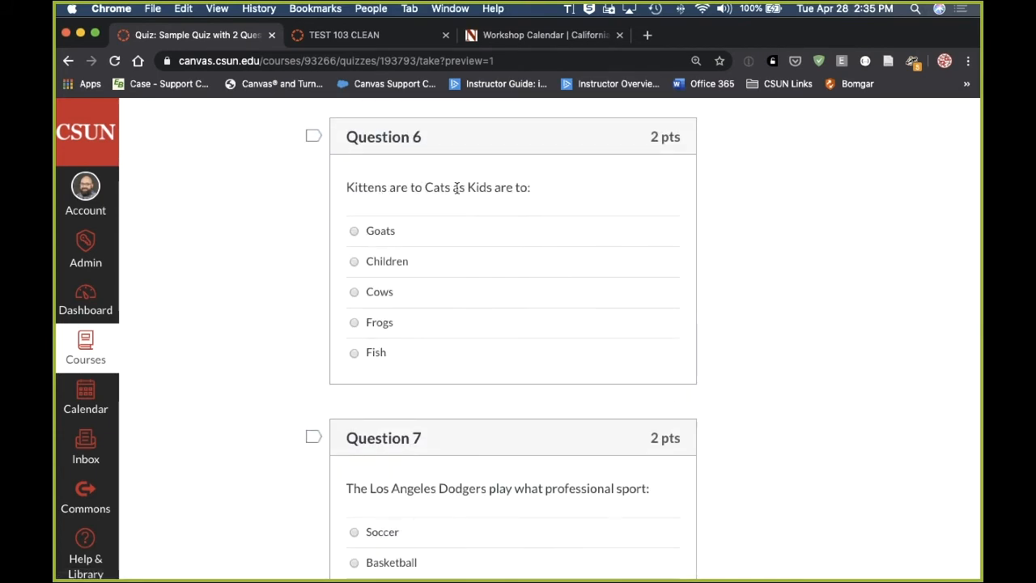
pyautogui.scroll(-5, 531, 219)
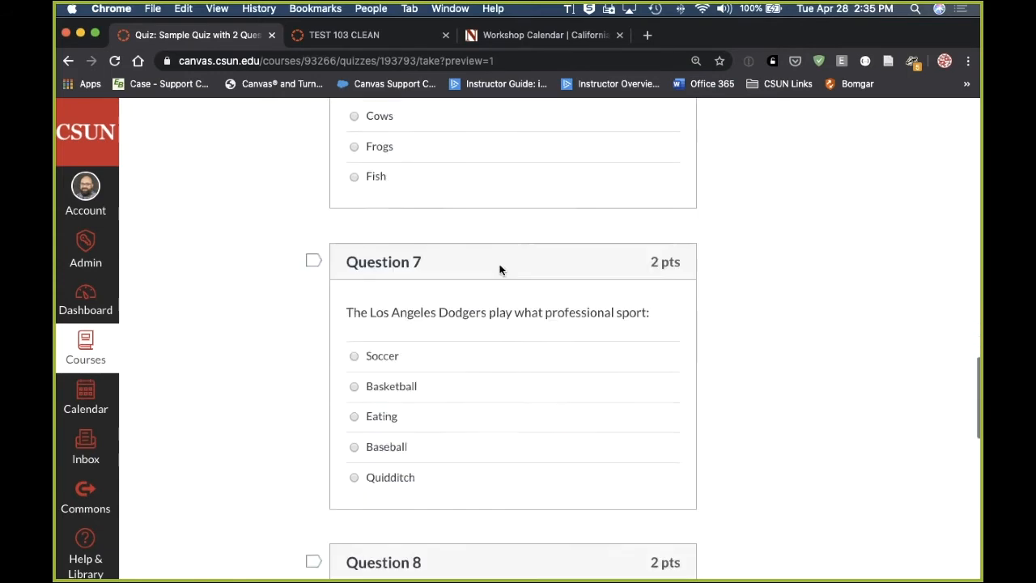
pyautogui.scroll(-4, 551, 319)
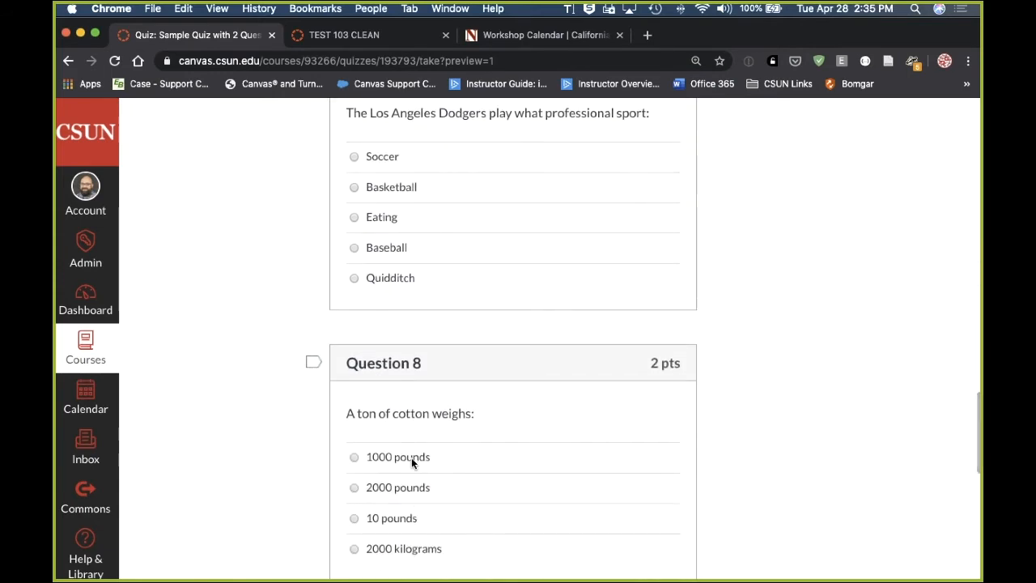
pyautogui.scroll(-4, 421, 460)
pyautogui.scroll(-8, 420, 386)
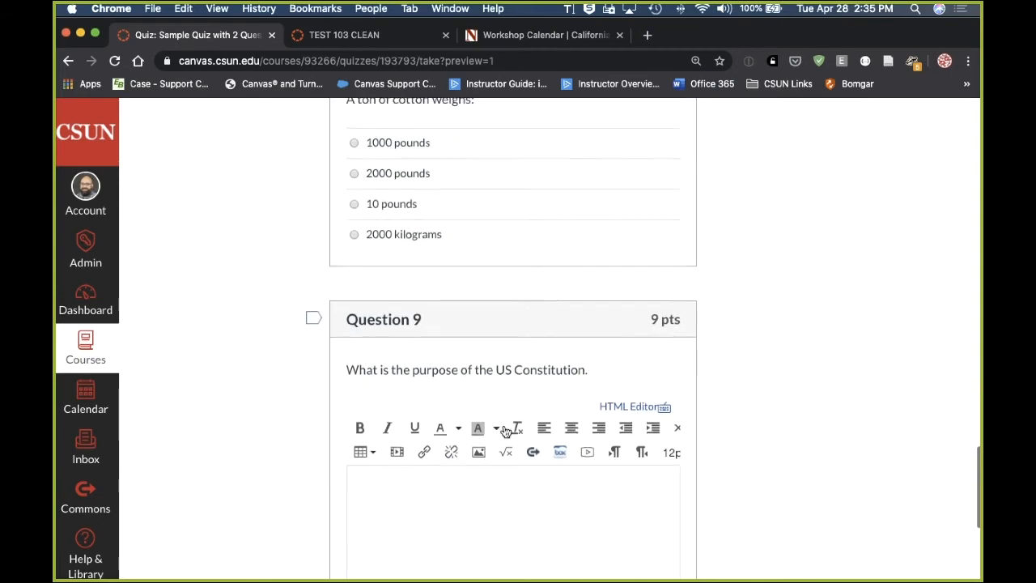
pyautogui.scroll(-2, 499, 380)
pyautogui.scroll(20, 509, 393)
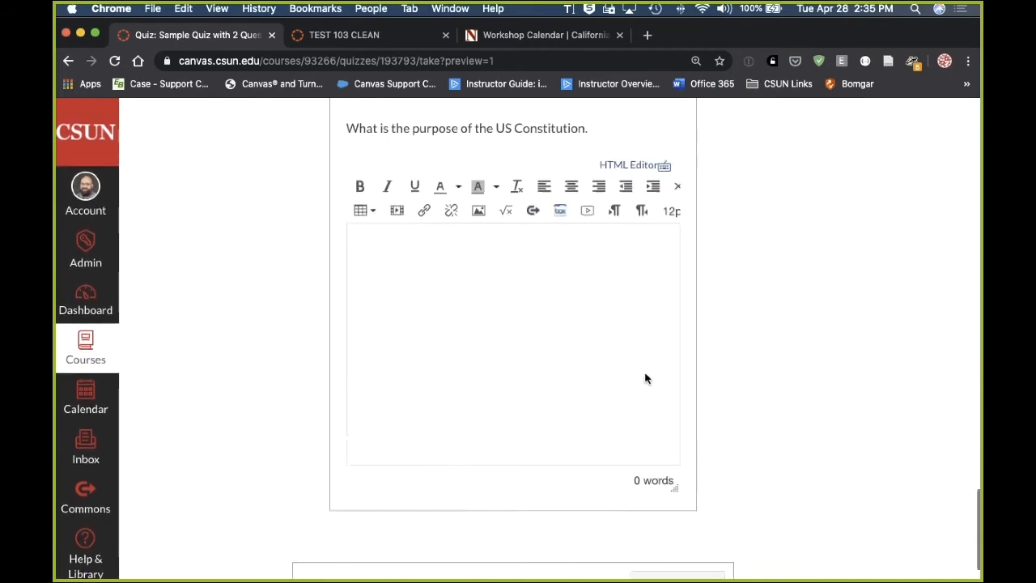
# Reopen Sample Quiz with 2 Question Groups from the course's quiz list for editing, review its questions and save it again.
pyautogui.click(559, 129)
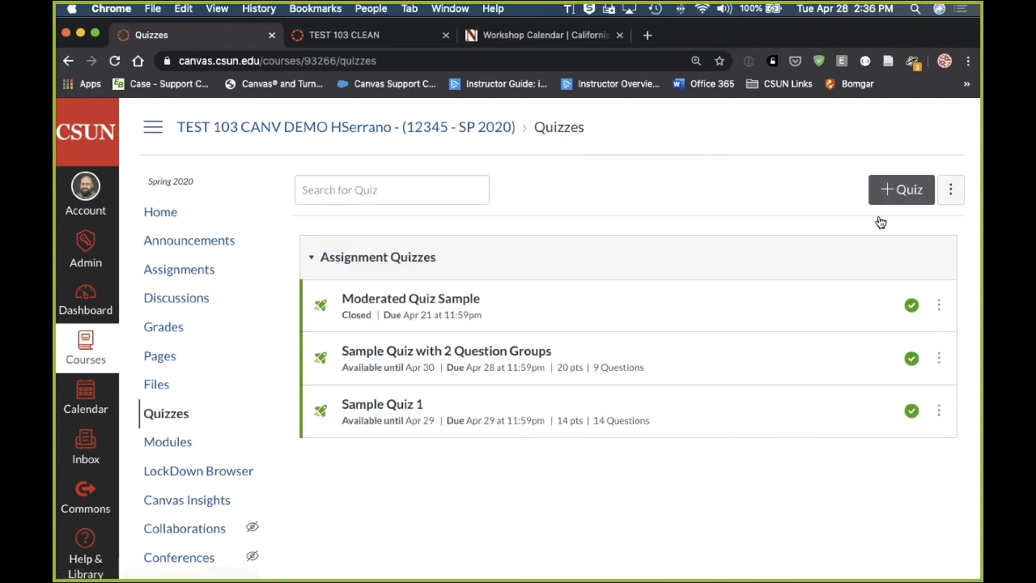
pyautogui.click(499, 353)
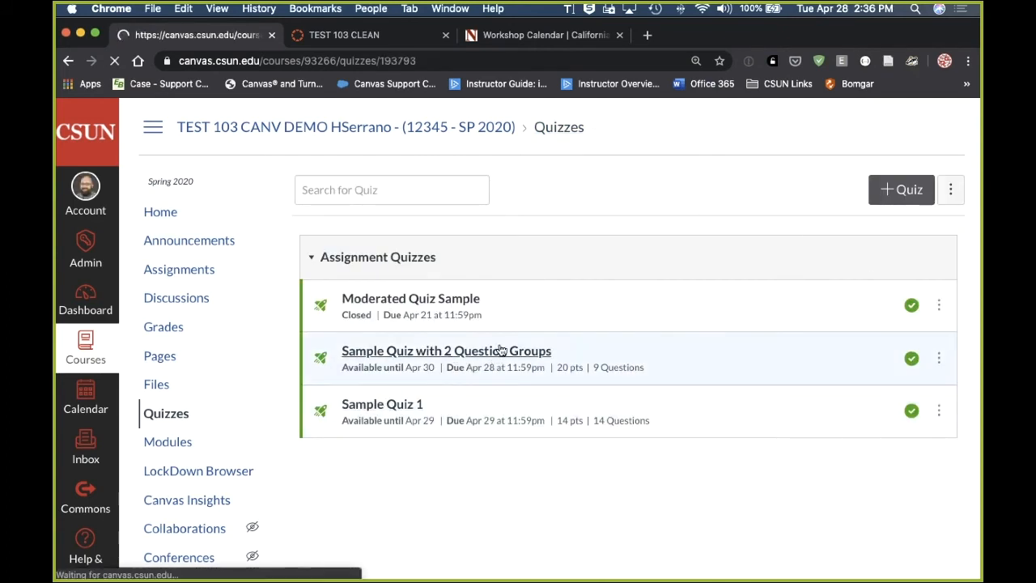
pyautogui.click(679, 191)
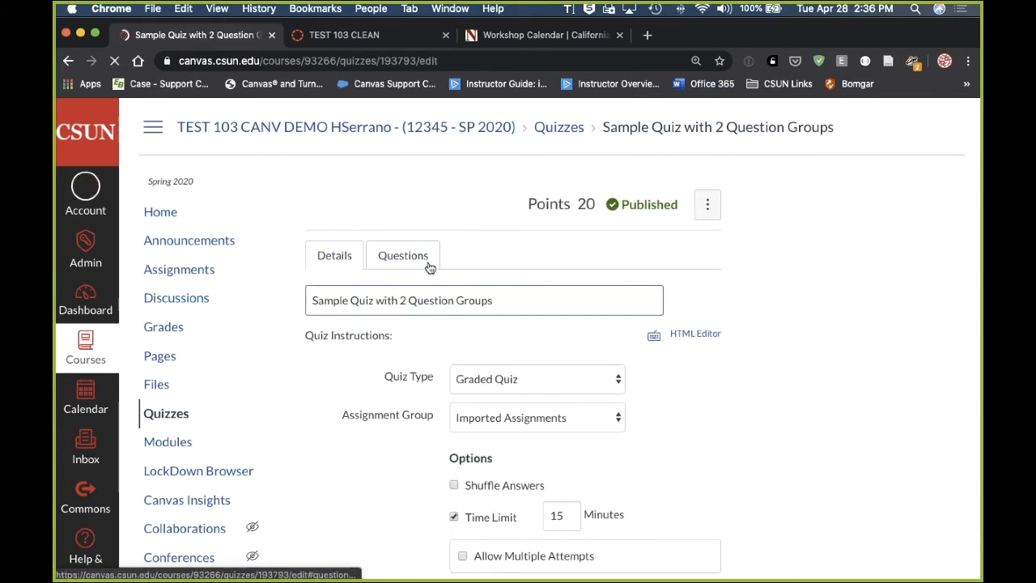
pyautogui.click(419, 255)
pyautogui.scroll(-10, 661, 478)
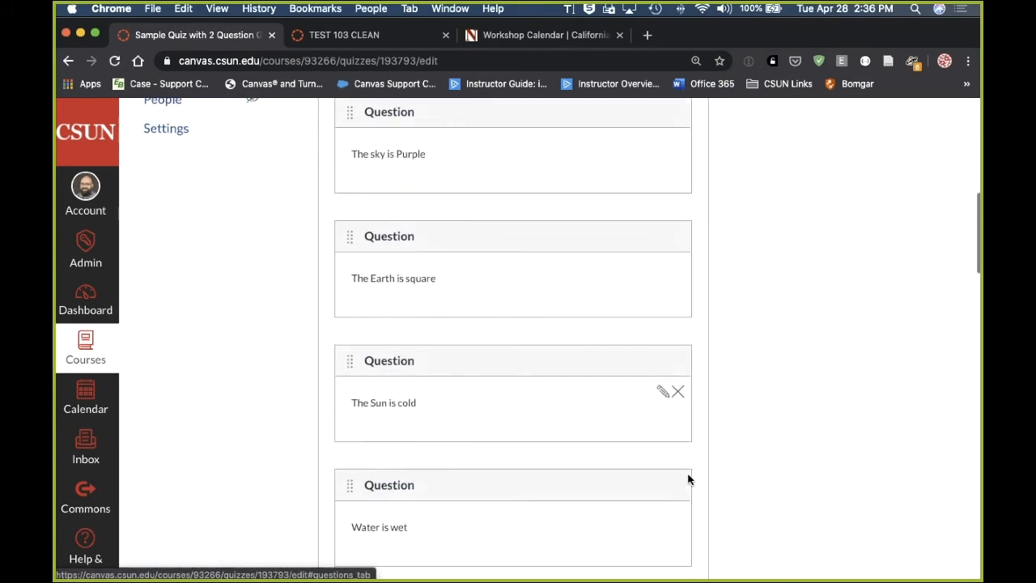
pyautogui.scroll(-15, 688, 479)
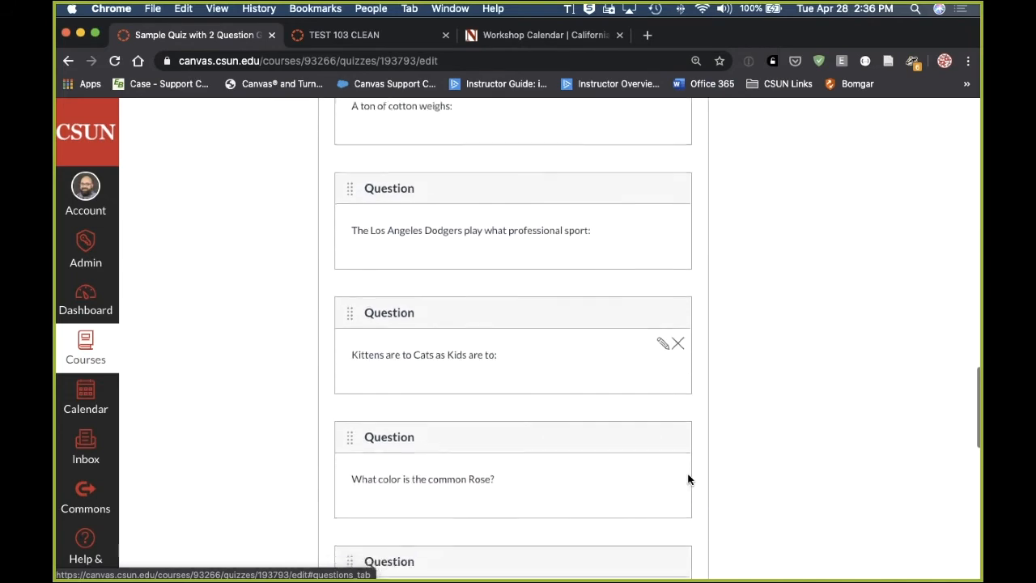
pyautogui.scroll(-10, 656, 451)
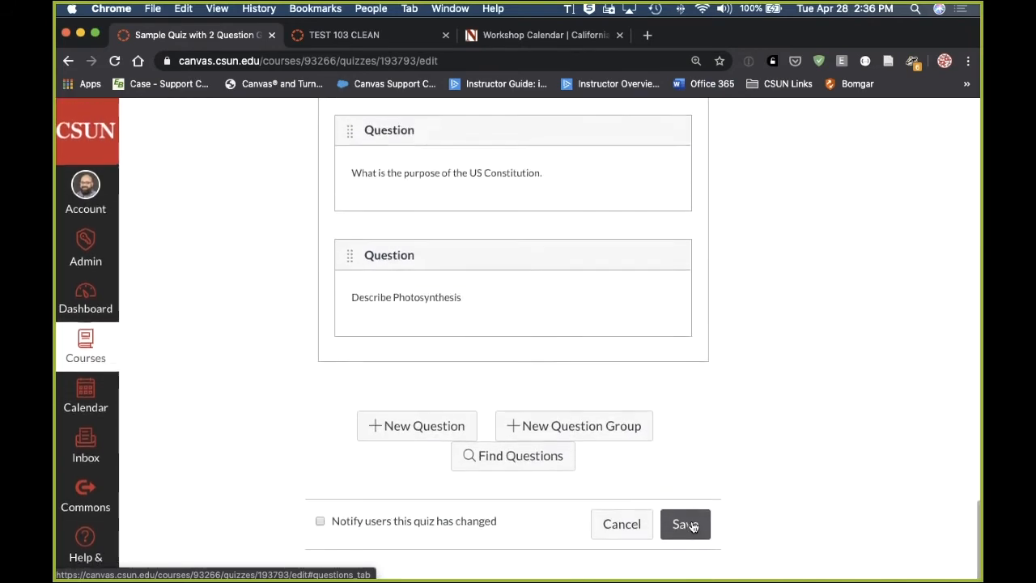
pyautogui.click(689, 526)
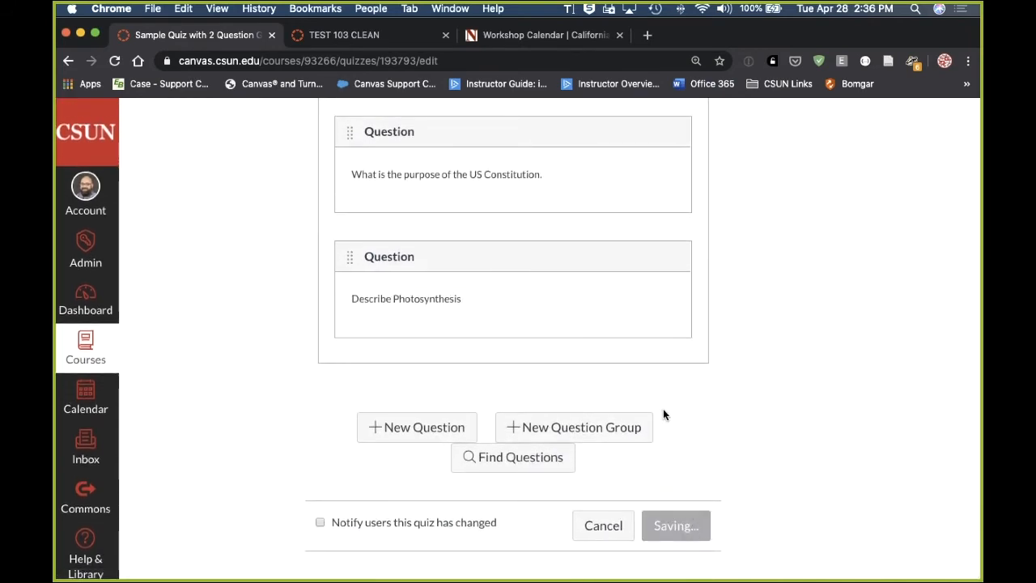
# Switch to the student session in Opera, open Sample Quiz with 2 Question Groups from the course quizzes and start taking it.
pyautogui.moveTo(619, 579)
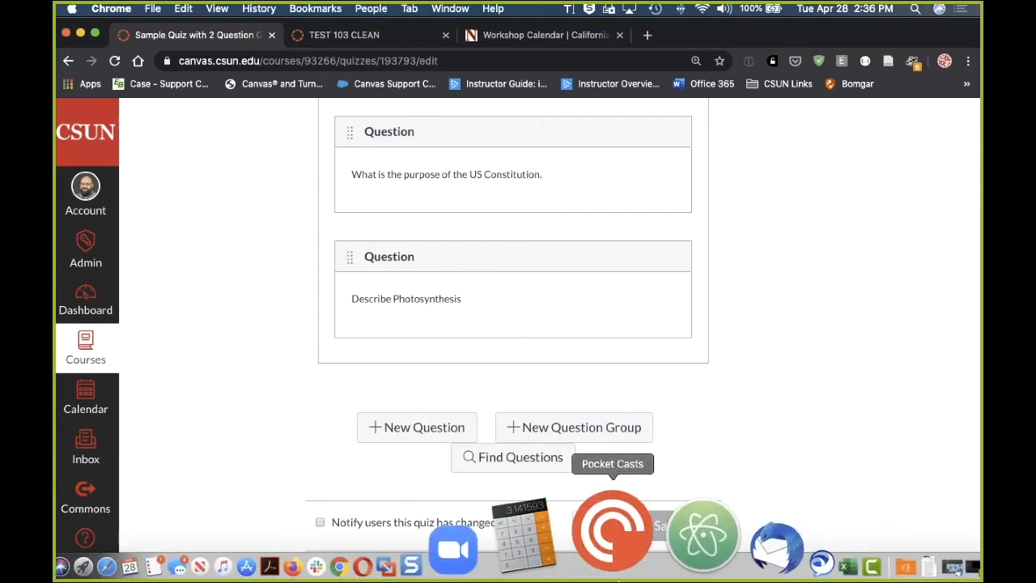
pyautogui.click(502, 569)
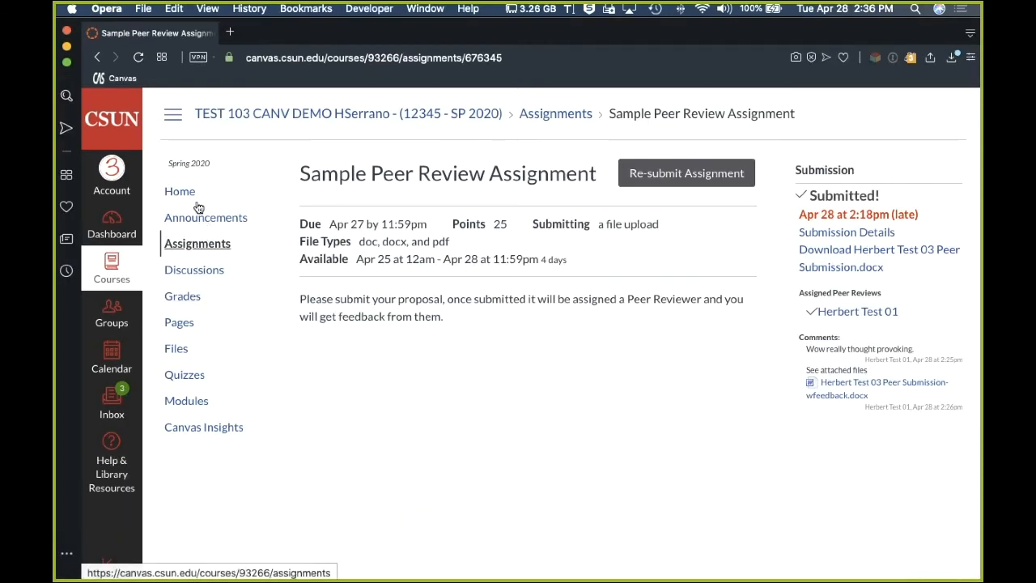
pyautogui.click(185, 375)
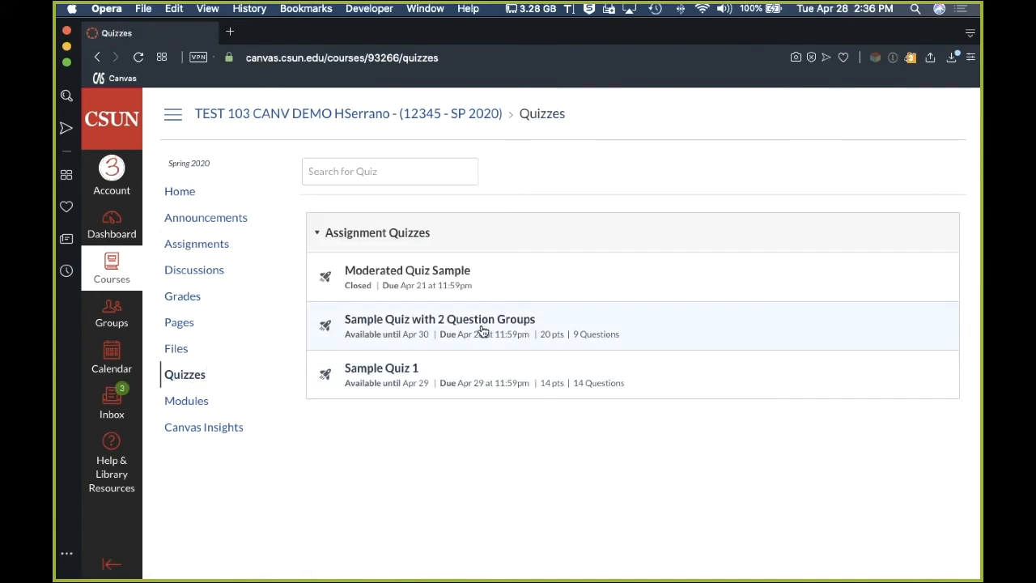
pyautogui.click(495, 322)
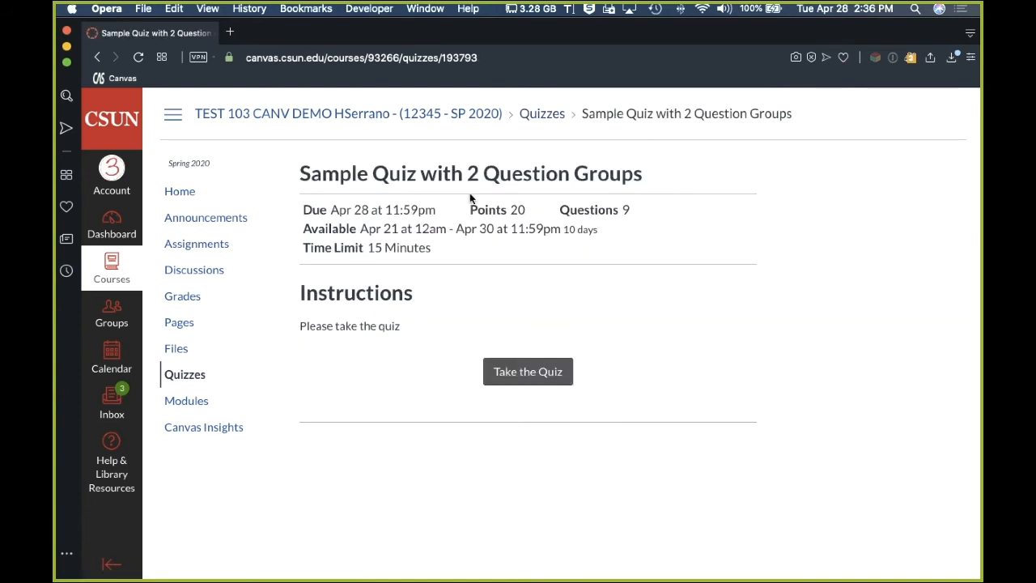
pyautogui.moveTo(644, 179); pyautogui.dragTo(451, 176)
pyautogui.click(426, 181)
pyautogui.click(546, 380)
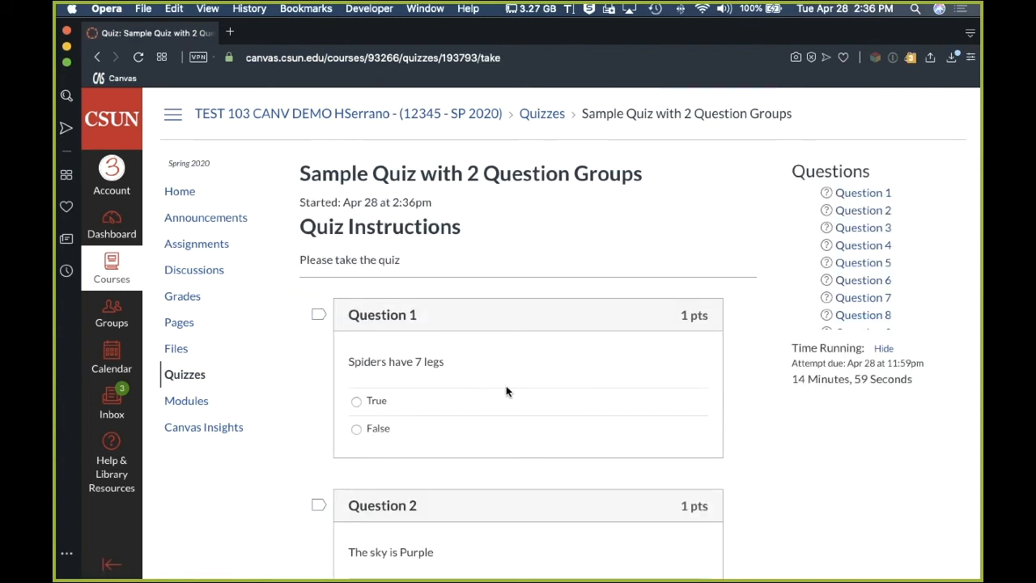
# Examine the question list, remaining time and true/false questions drawn for the student's quiz attempt.
pyautogui.scroll(-1, 509, 392)
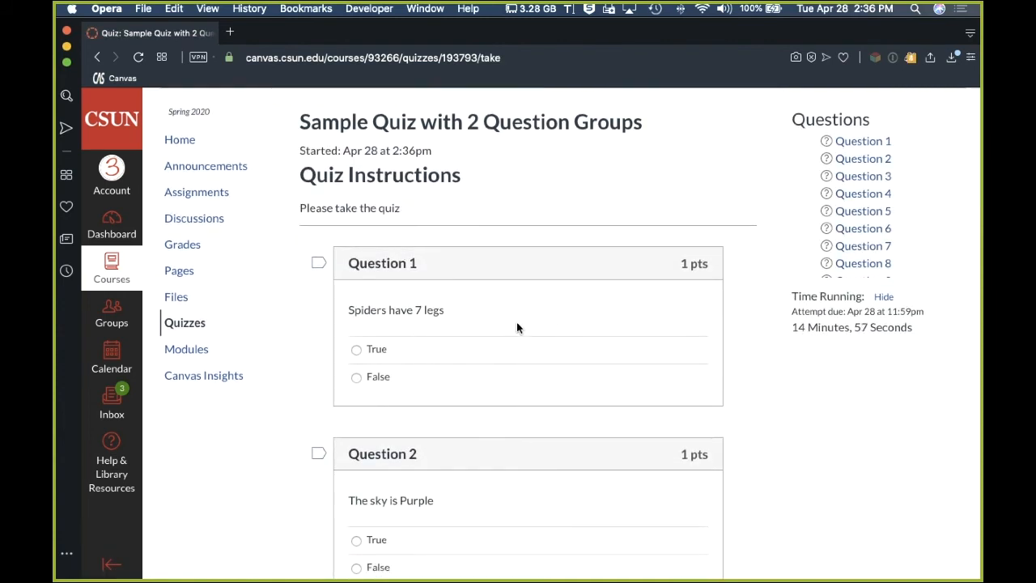
pyautogui.scroll(-1, 870, 233)
pyautogui.scroll(1, 870, 233)
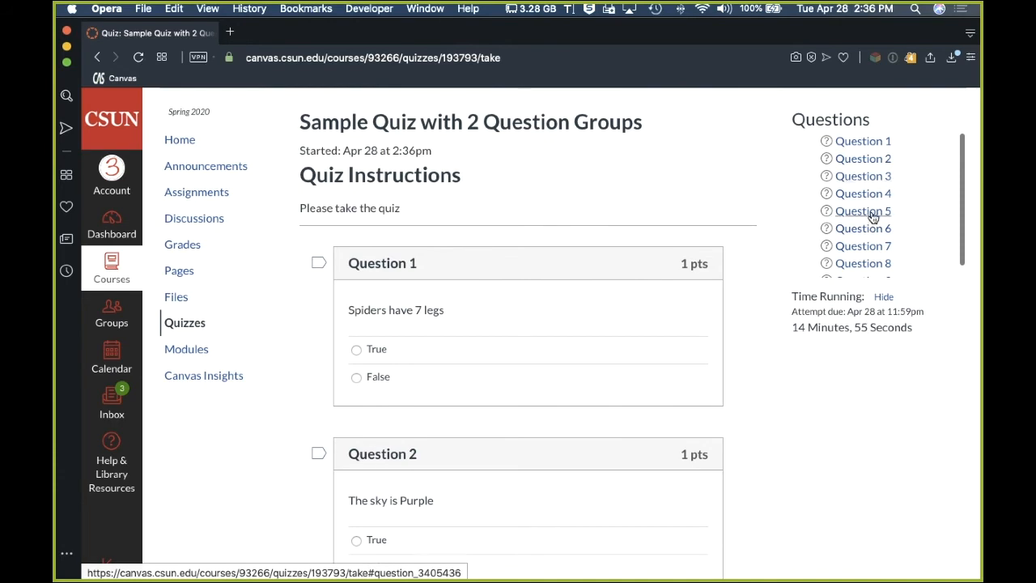
pyautogui.scroll(1, 703, 203)
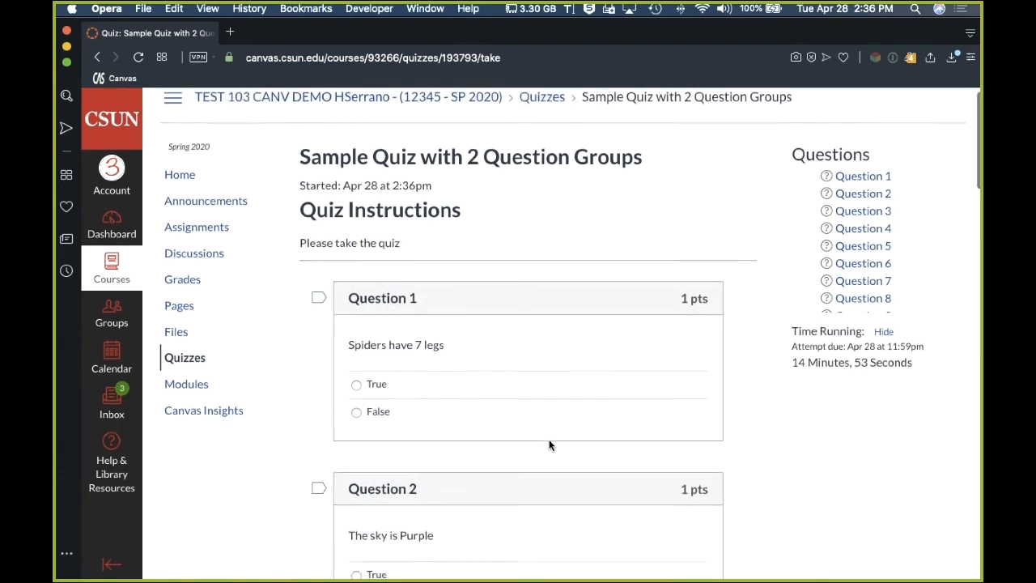
pyautogui.scroll(-1, 549, 446)
pyautogui.scroll(-20, 570, 353)
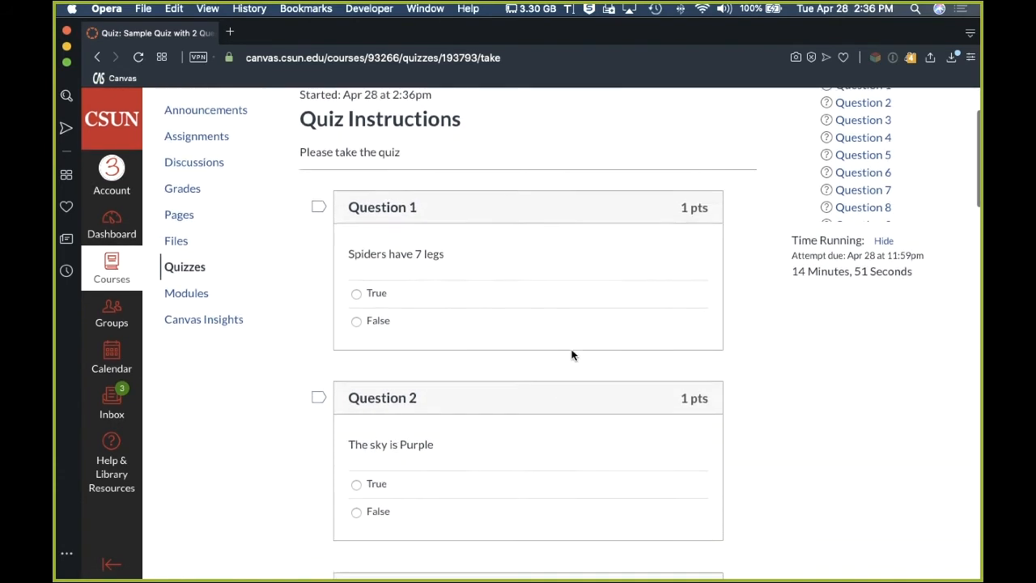
pyautogui.scroll(-1, 571, 360)
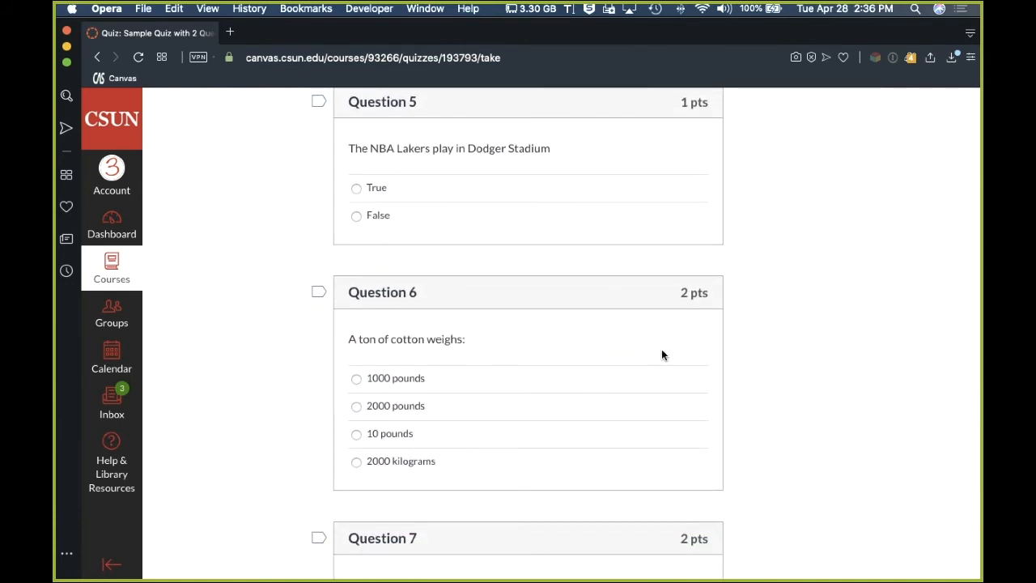
# Check the points assigned to the multiple choice and essay questions in the student's attempt, starting with Question 6.
pyautogui.doubleClick(684, 293)
pyautogui.click(724, 301)
pyautogui.doubleClick(698, 295)
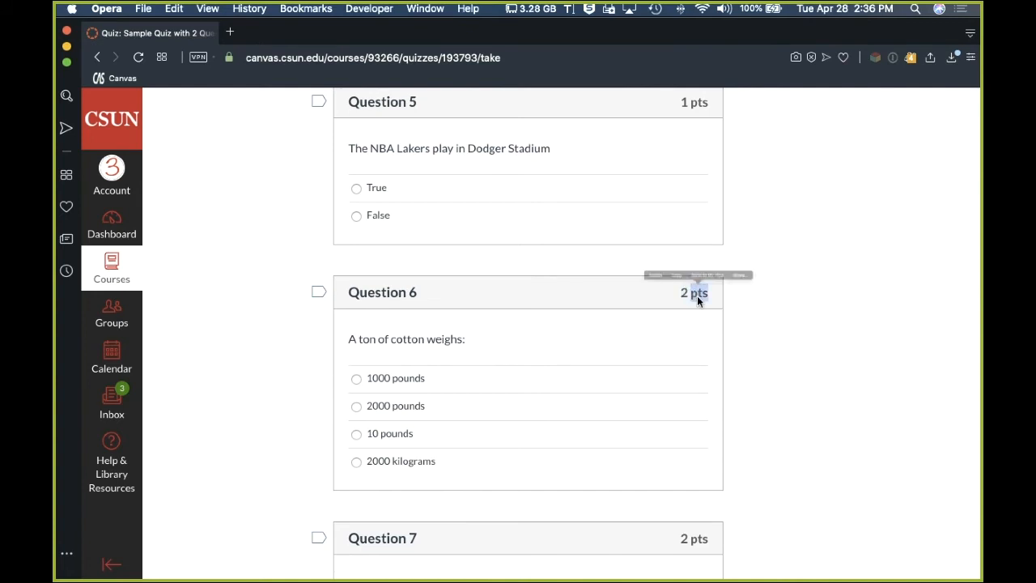
pyautogui.click(750, 360)
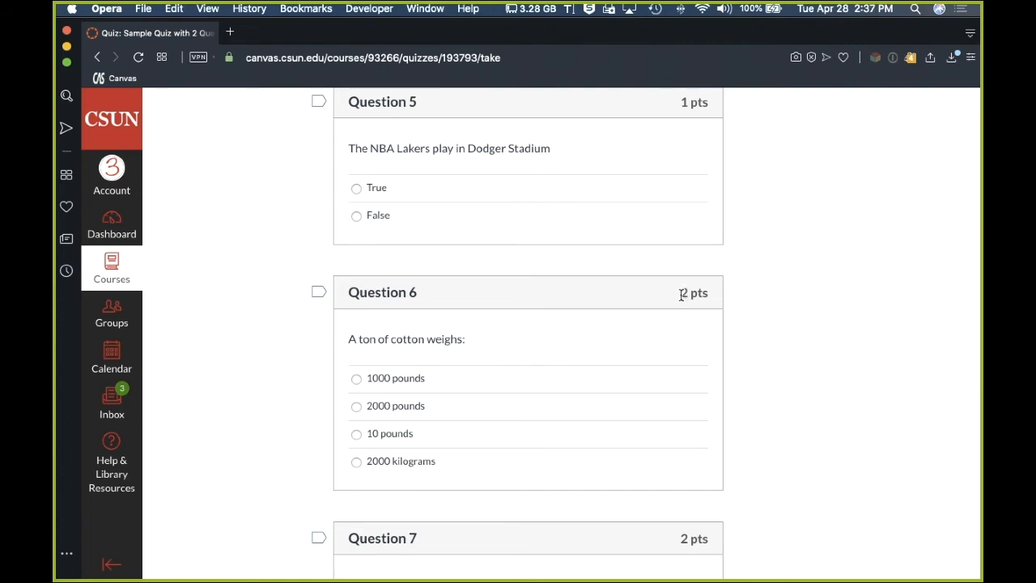
pyautogui.scroll(2, 683, 294)
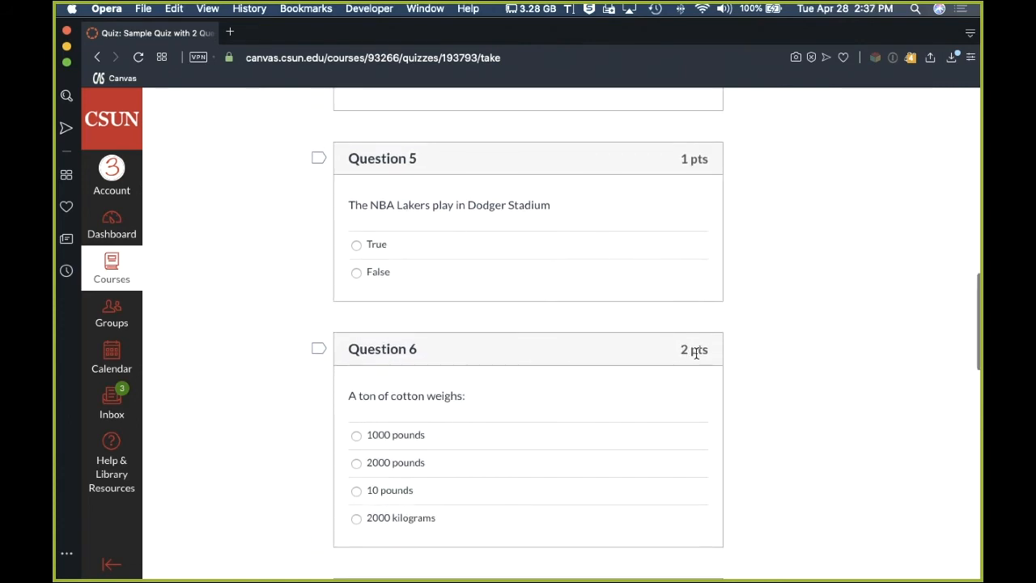
pyautogui.scroll(-6, 699, 452)
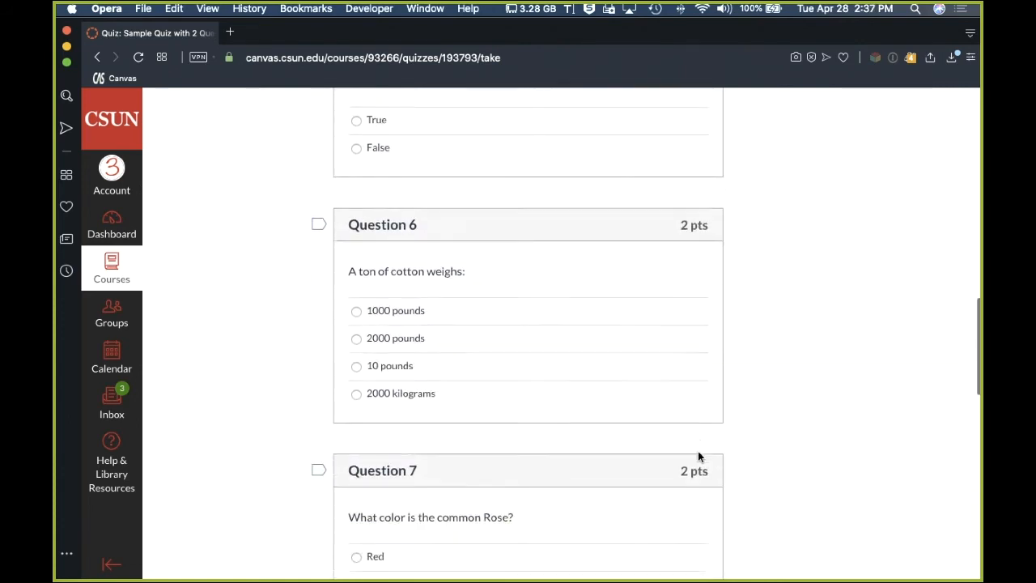
pyautogui.scroll(-7, 699, 457)
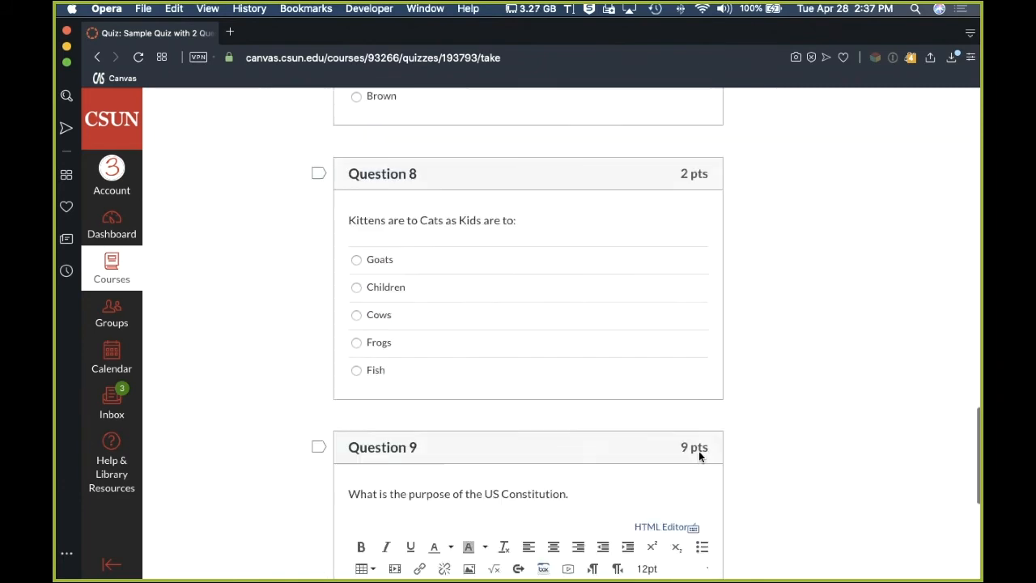
pyautogui.scroll(1, 671, 365)
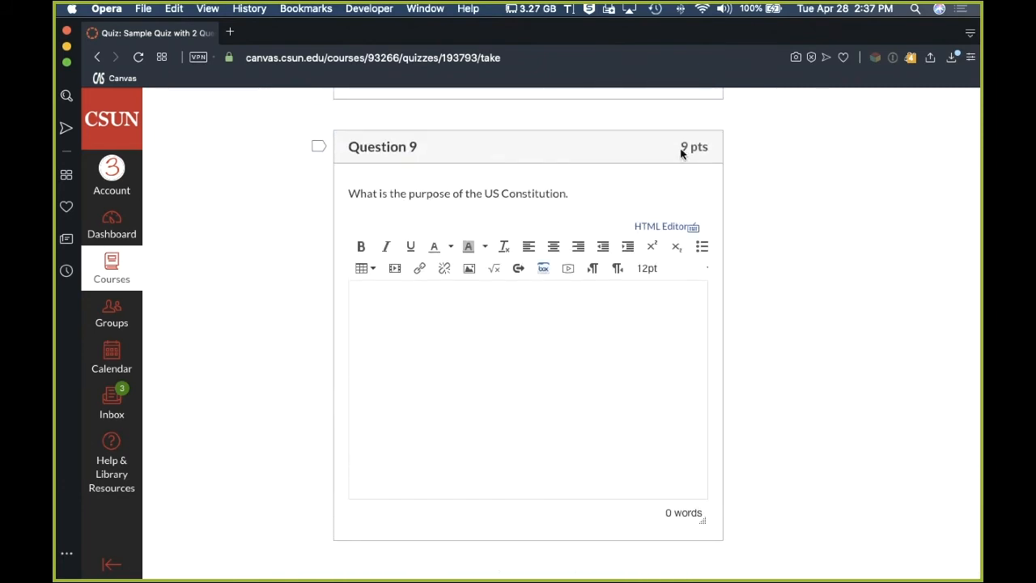
pyautogui.scroll(12, 544, 209)
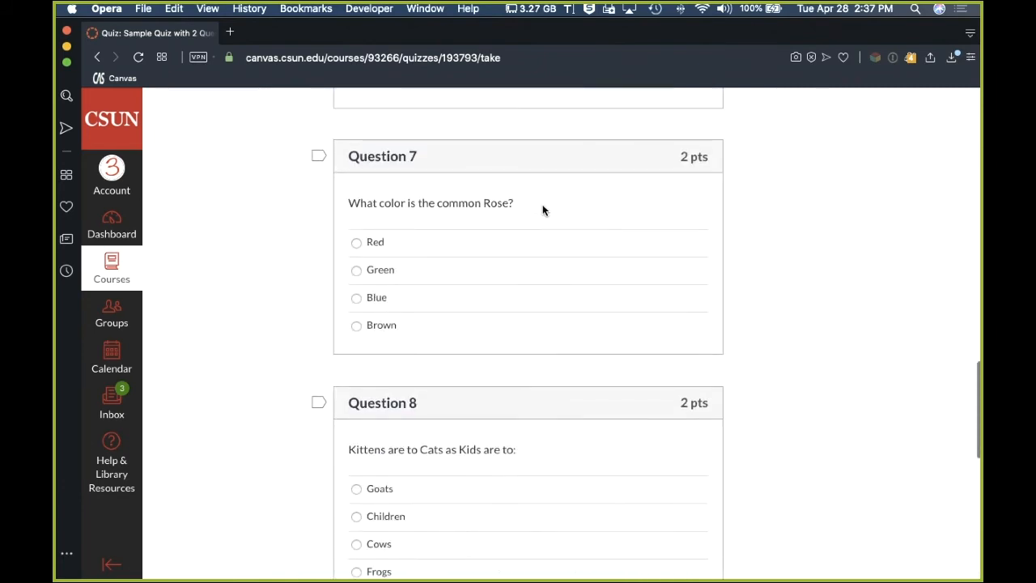
pyautogui.scroll(10, 466, 177)
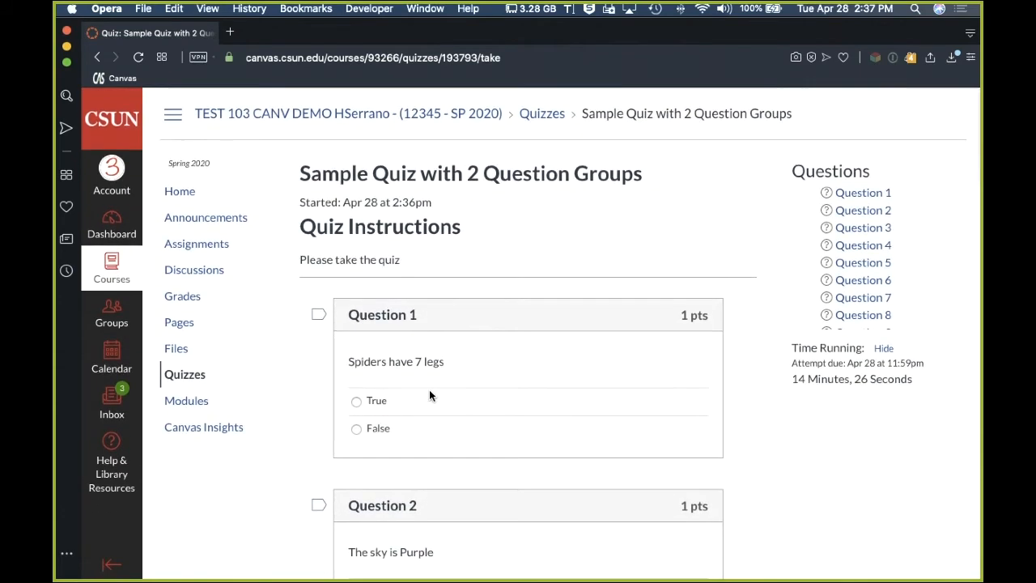
# Answer False to Question 1, "Spiders have 7 legs", and Question 2, "The sky is Purple".
pyautogui.scroll(-2, 424, 356)
pyautogui.scroll(-3, 475, 275)
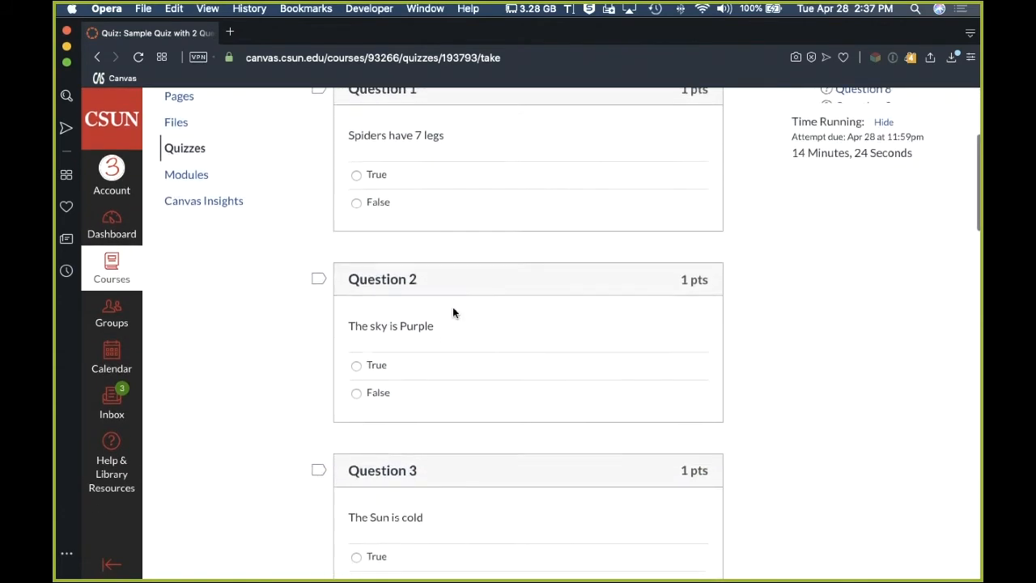
pyautogui.scroll(-3, 458, 380)
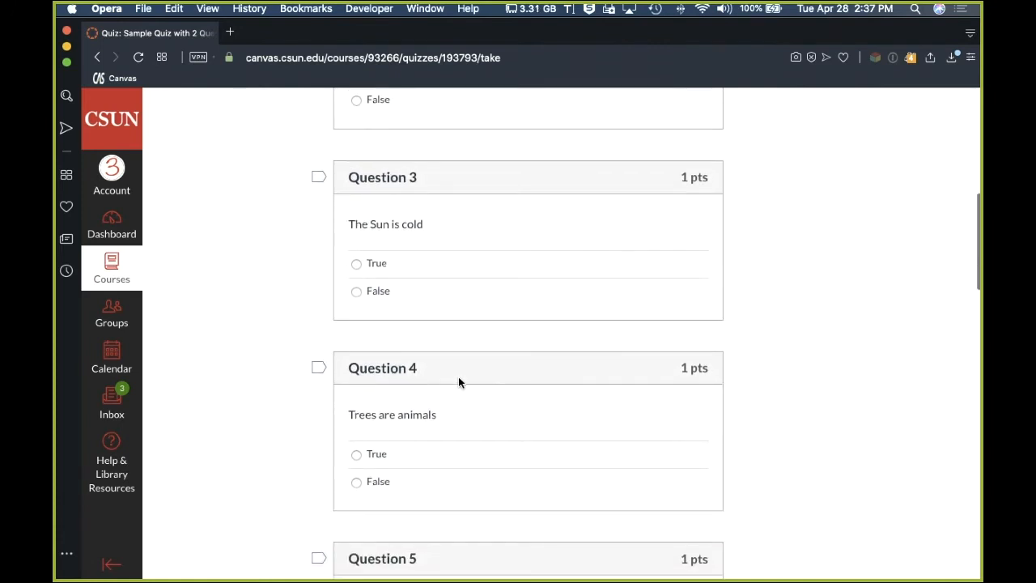
pyautogui.scroll(5, 446, 362)
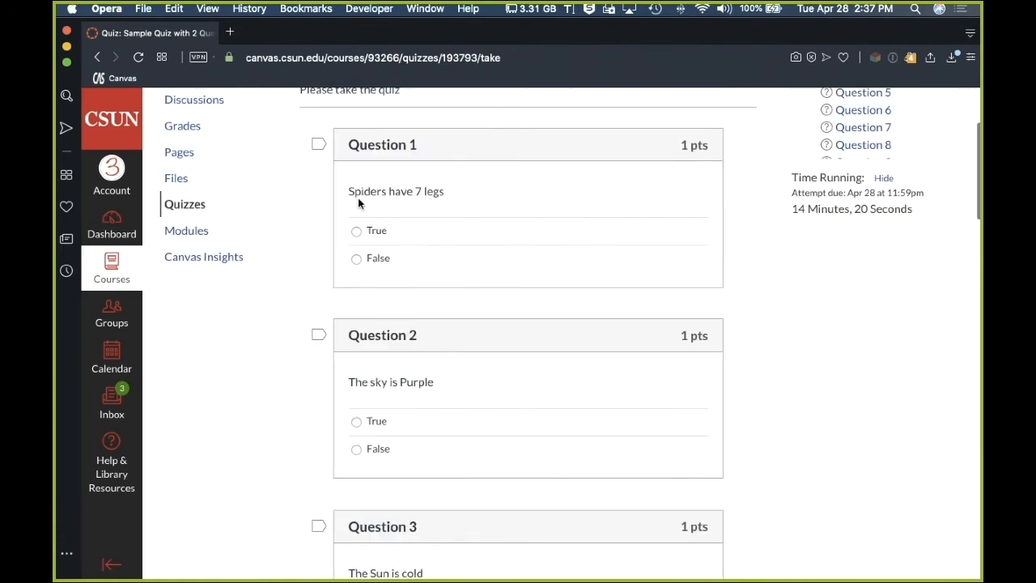
pyautogui.click(351, 260)
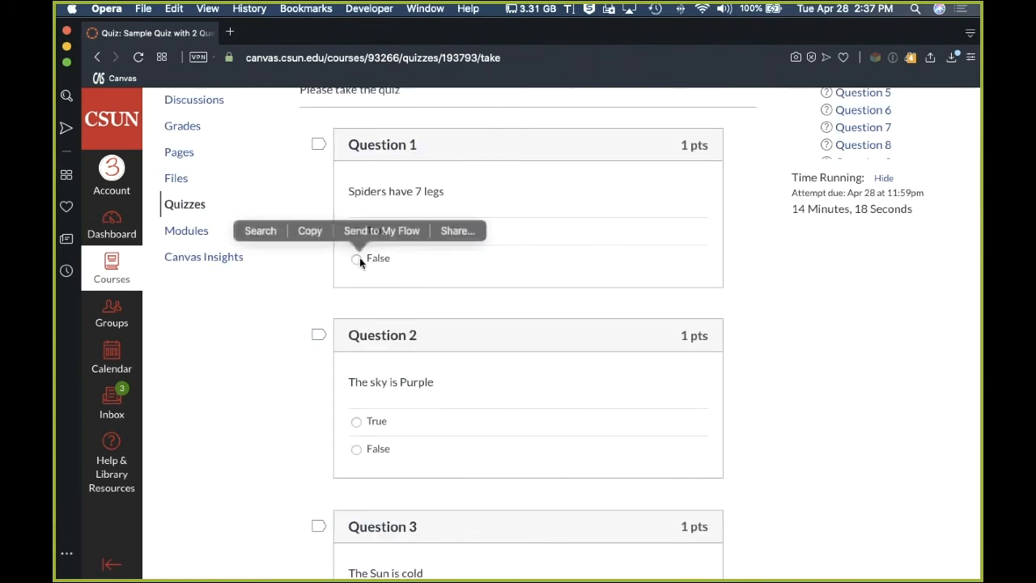
pyautogui.scroll(-2, 356, 275)
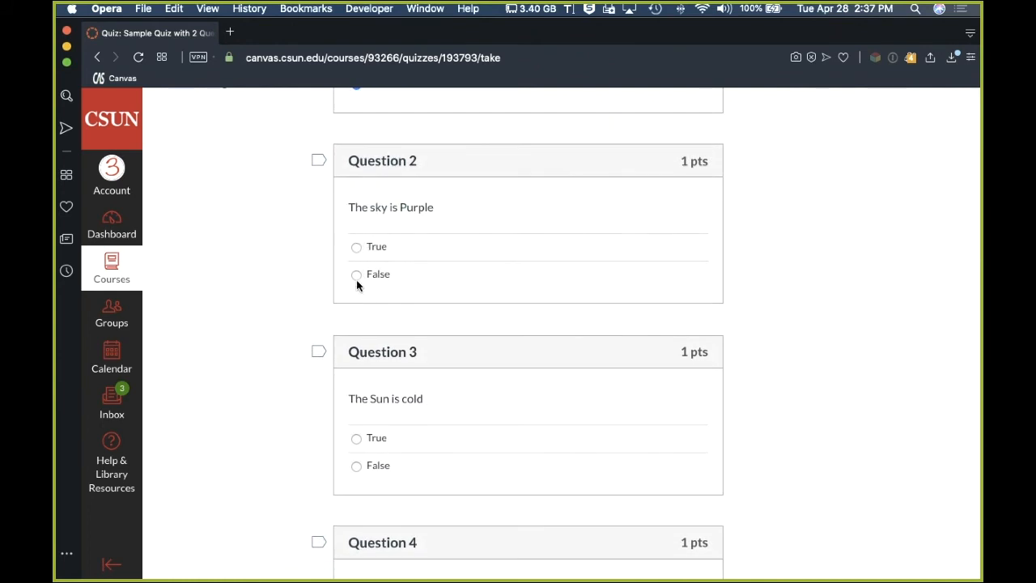
pyautogui.click(356, 277)
# Answer False to Questions 3, 4 and 5, about the cold Sun, trees as animals and the Lakers' stadium.
pyautogui.scroll(-1, 377, 340)
pyautogui.click(356, 348)
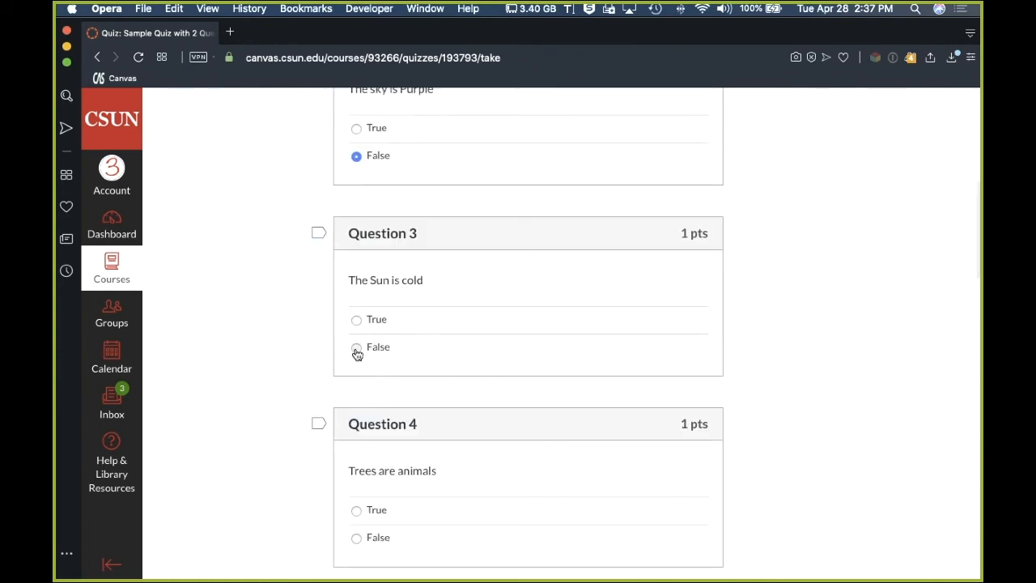
pyautogui.scroll(-1, 445, 365)
pyautogui.click(360, 396)
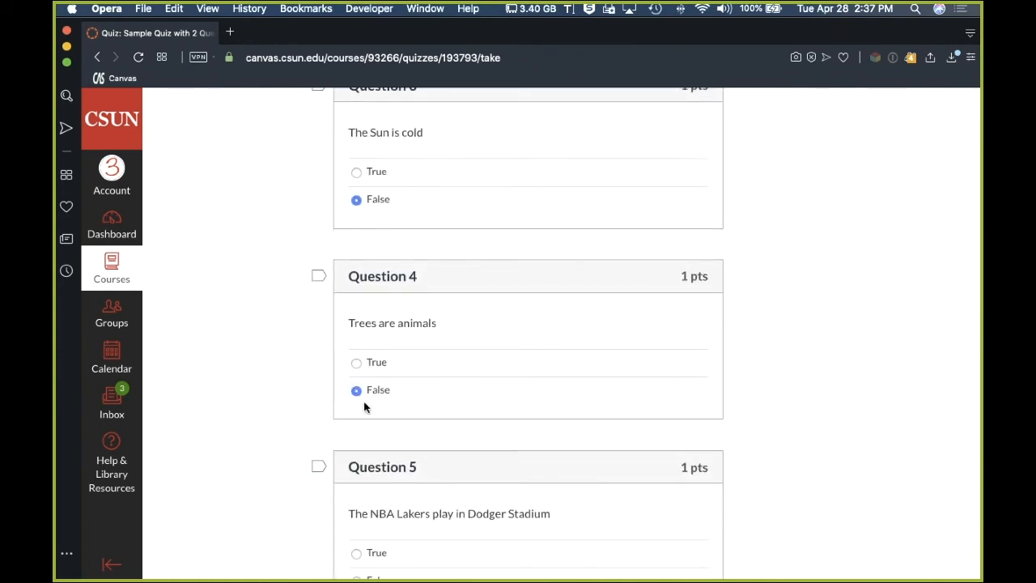
pyautogui.scroll(-2, 381, 417)
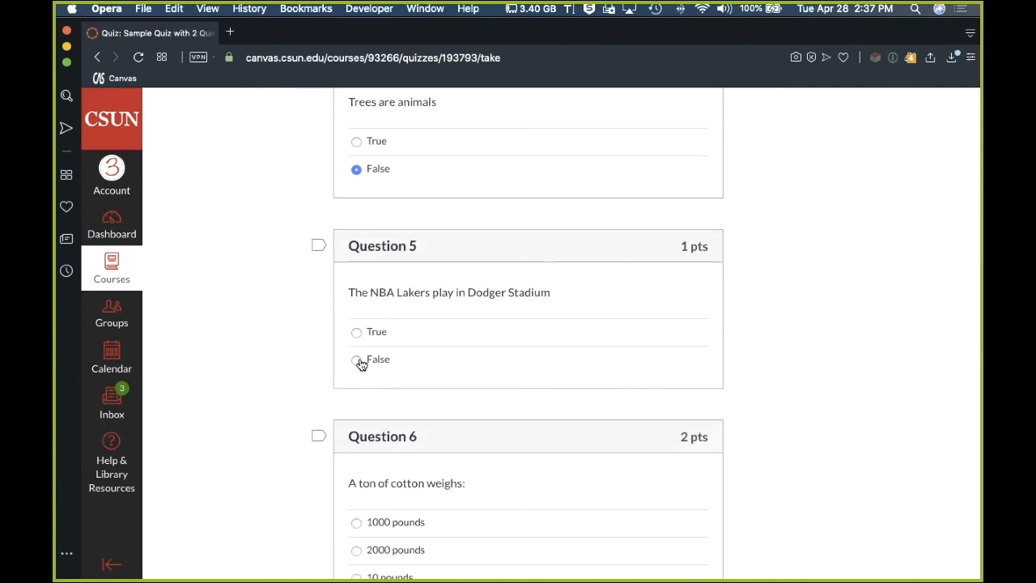
pyautogui.click(357, 359)
# Answer the multiple choice questions with 2000 pounds for Question 6, Red for Question 7 and Goats for Question 8.
pyautogui.scroll(-2, 433, 405)
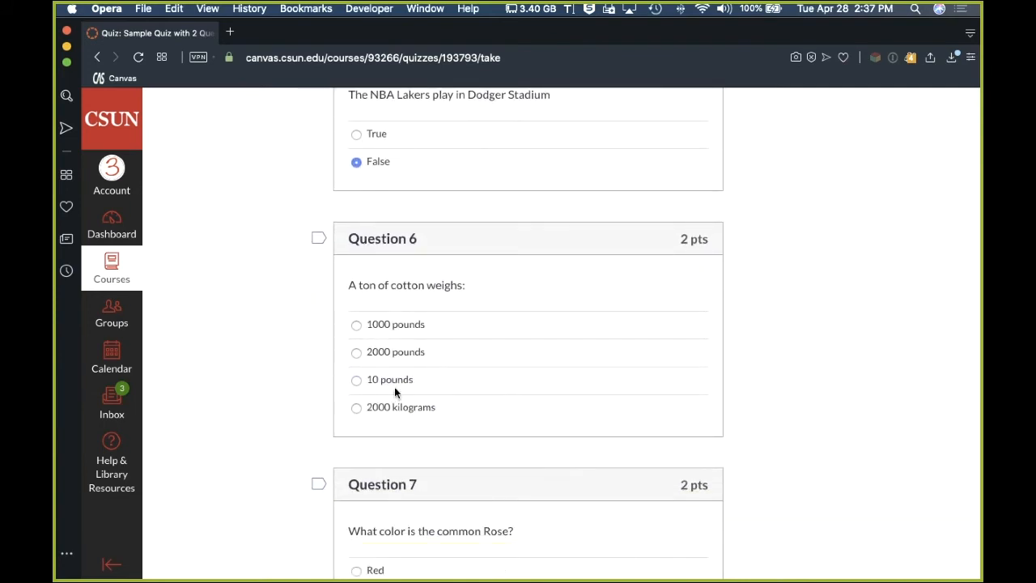
pyautogui.scroll(-1, 475, 419)
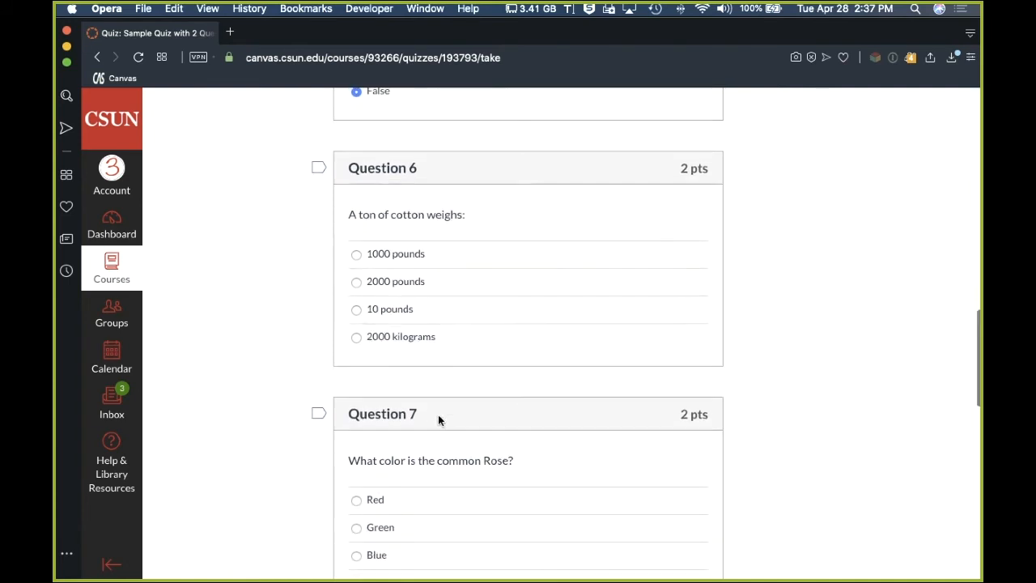
pyautogui.scroll(-2, 494, 465)
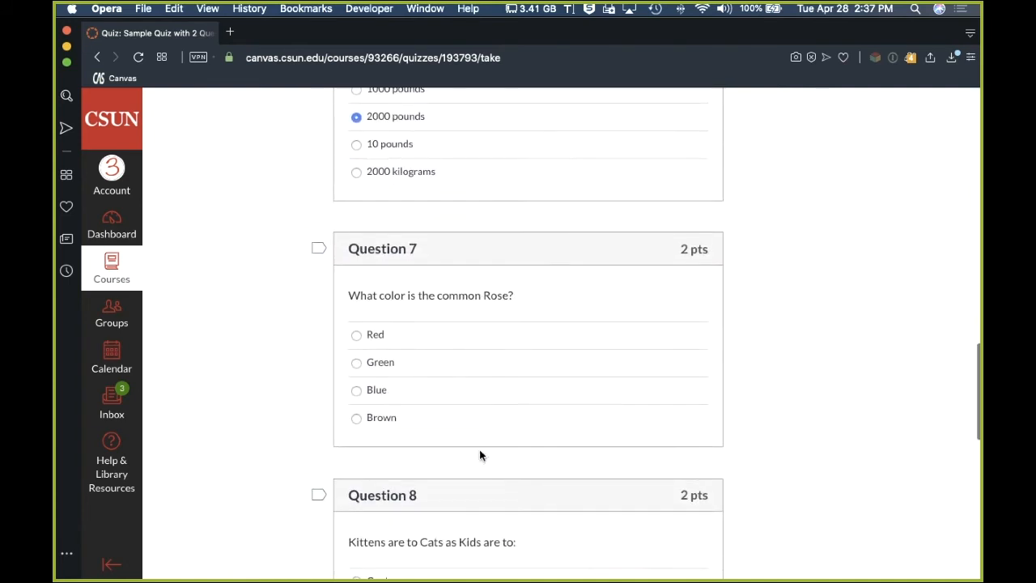
pyautogui.click(356, 335)
pyautogui.scroll(-2, 437, 477)
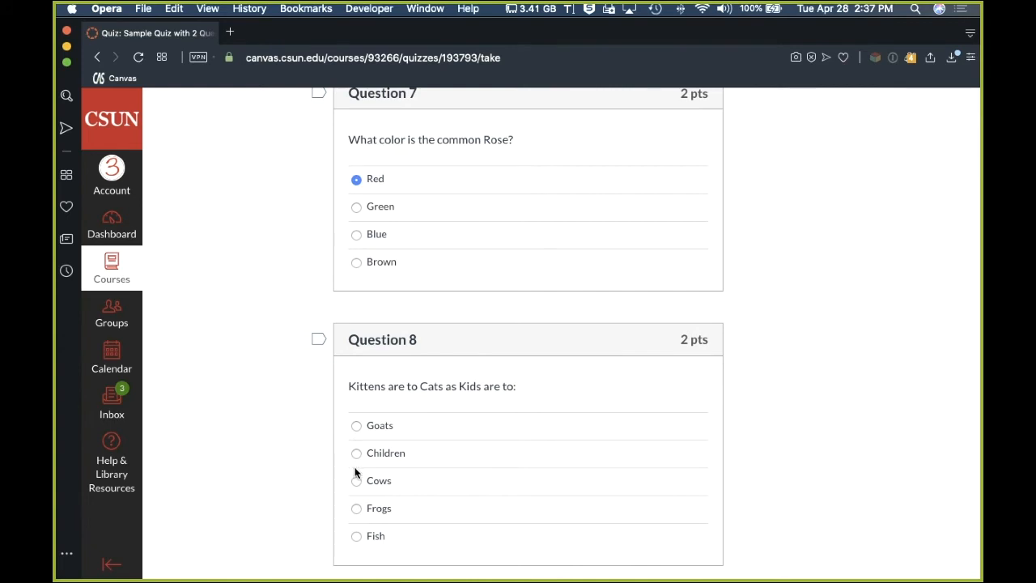
pyautogui.scroll(-1, 380, 473)
pyautogui.click(356, 386)
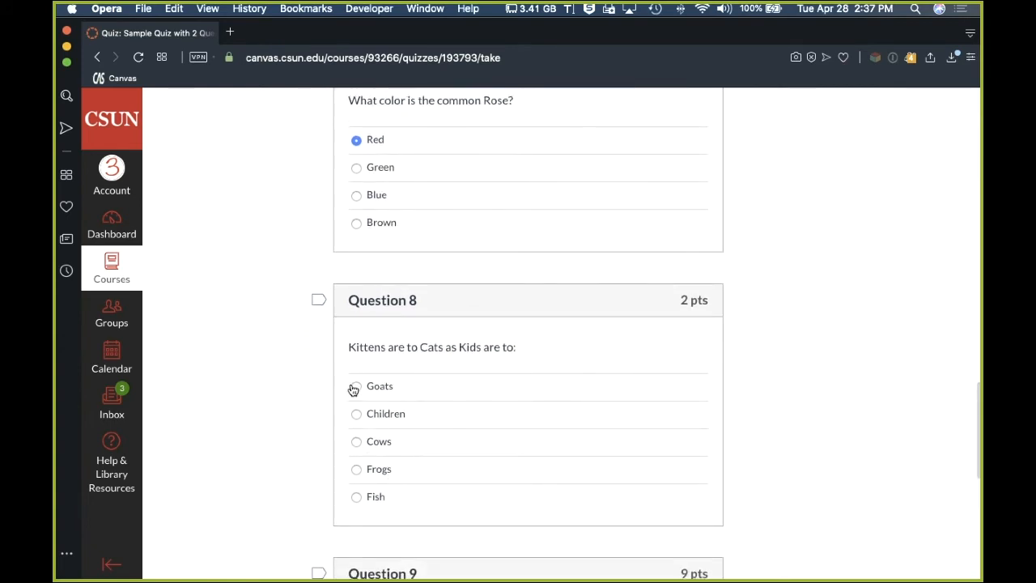
# Answer the US Constitution essay in Question 9 with "To help us be free!!! U-S-A!!!" and submit the quiz.
pyautogui.scroll(-5, 476, 477)
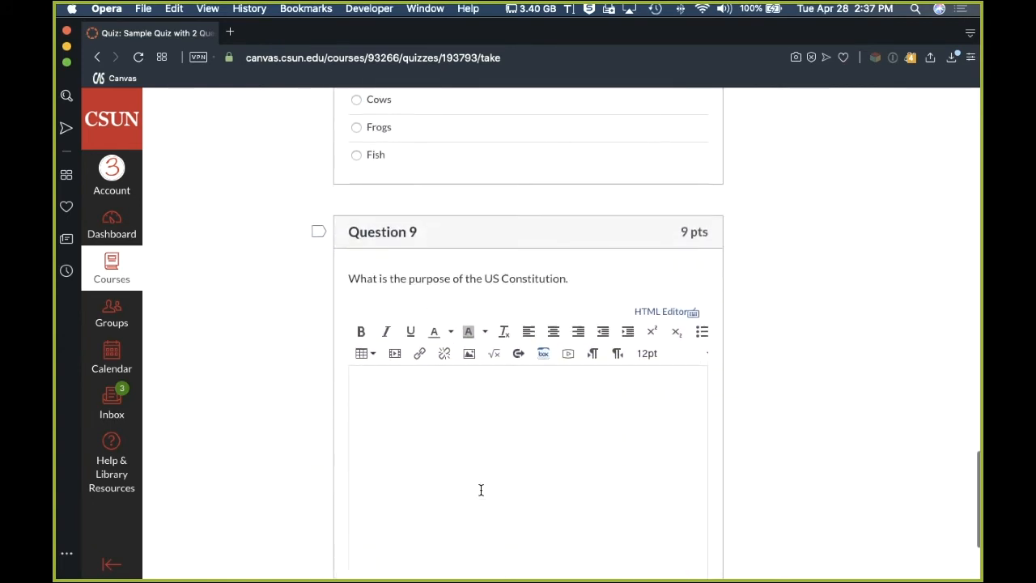
pyautogui.click(499, 446)
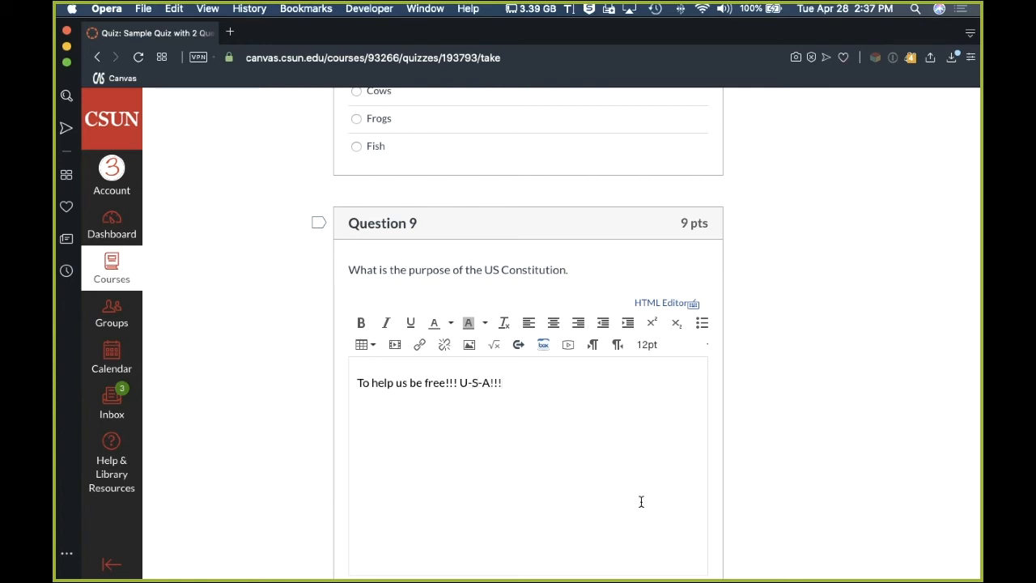
pyautogui.scroll(-3, 640, 502)
pyautogui.click(712, 530)
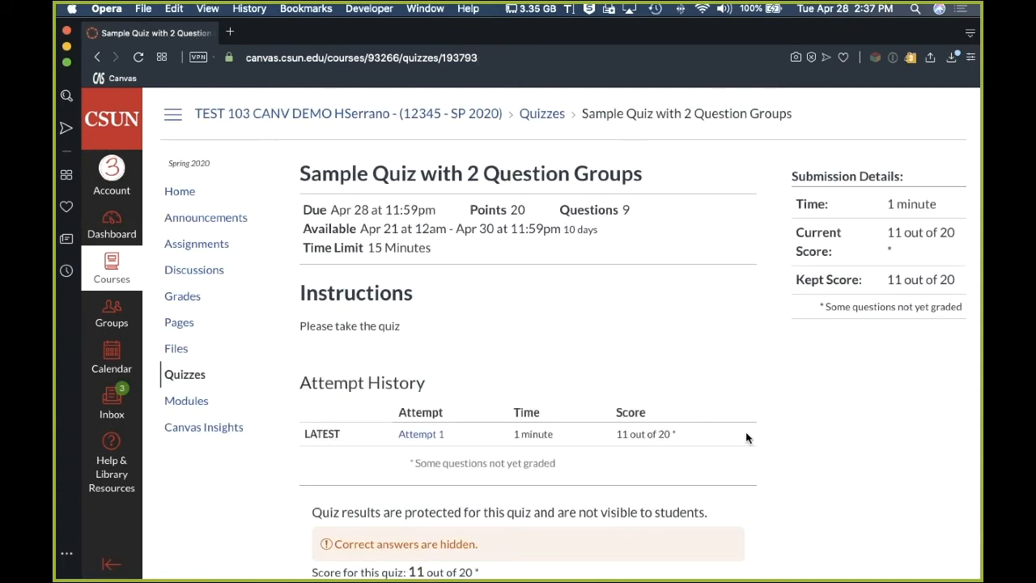
pyautogui.scroll(-1, 622, 415)
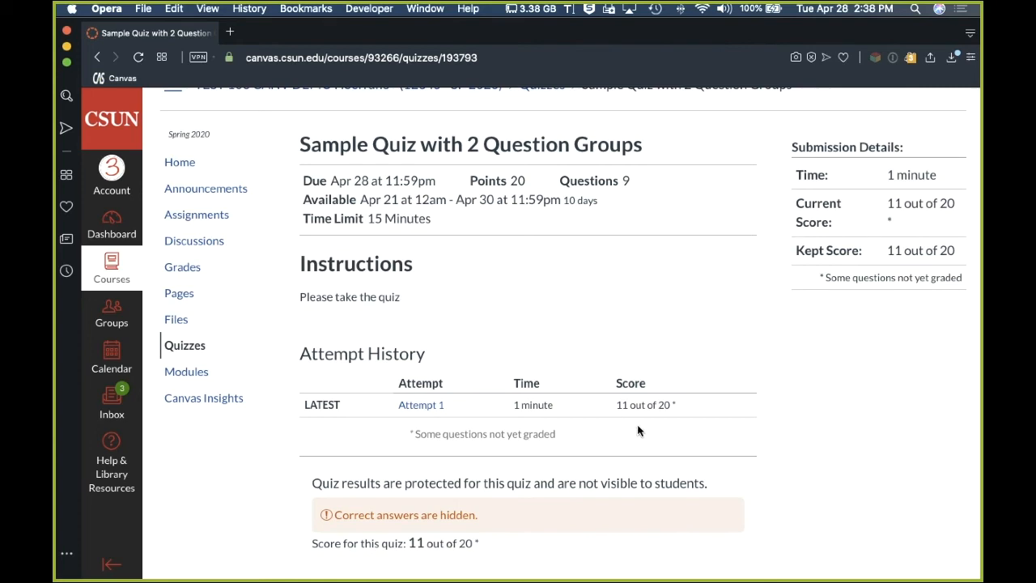
# Switch to the other student session in Firefox, open Sample Quiz with 2 Question Groups from the course quizzes and start taking it.
pyautogui.moveTo(579, 578)
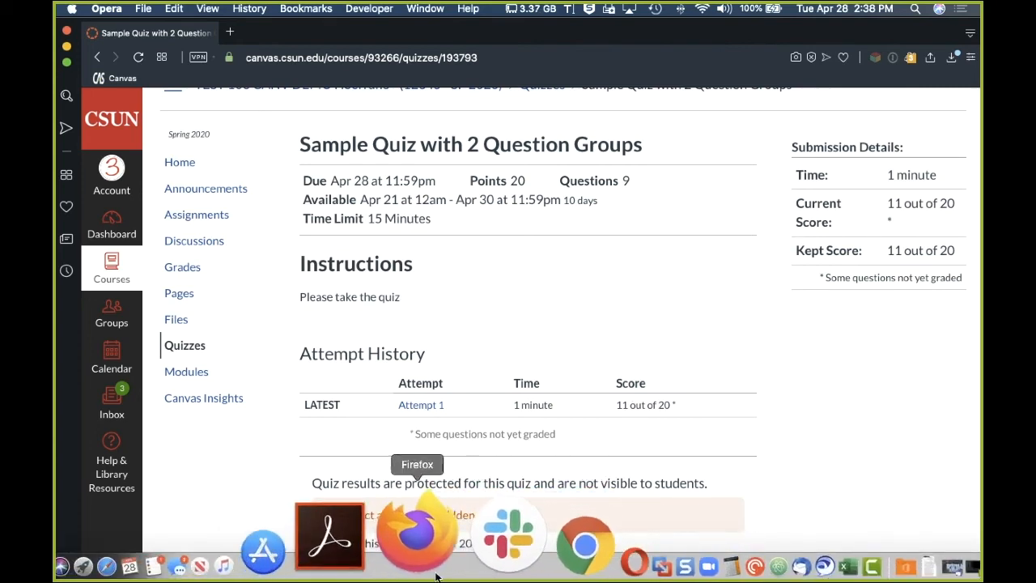
pyautogui.click(408, 558)
pyautogui.click(154, 364)
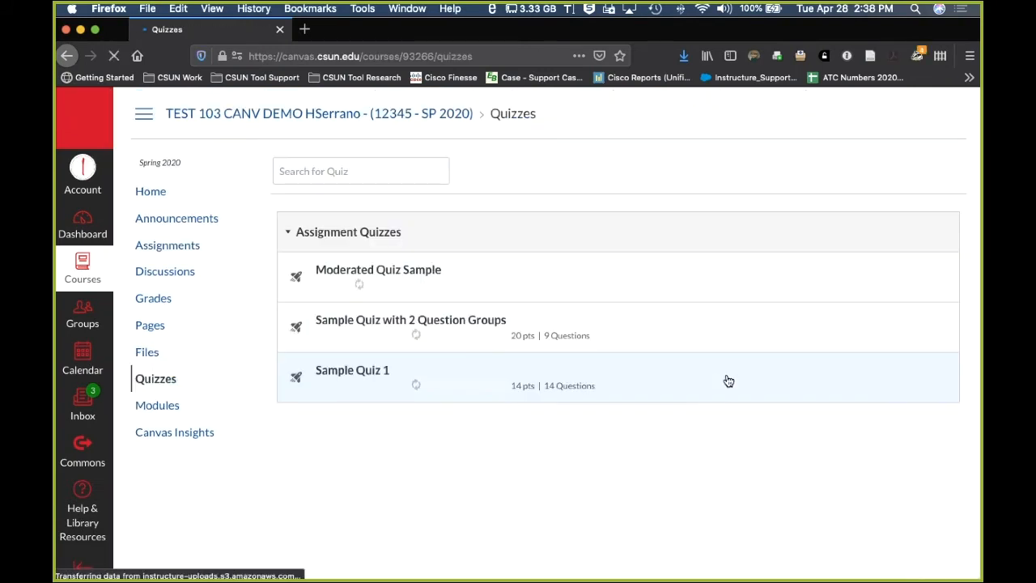
pyautogui.click(451, 322)
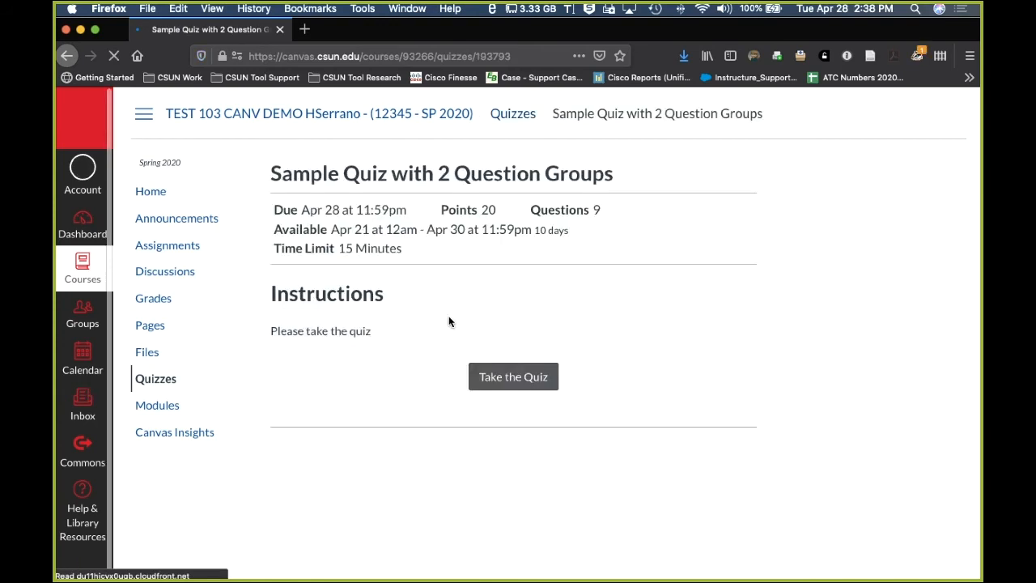
pyautogui.click(514, 380)
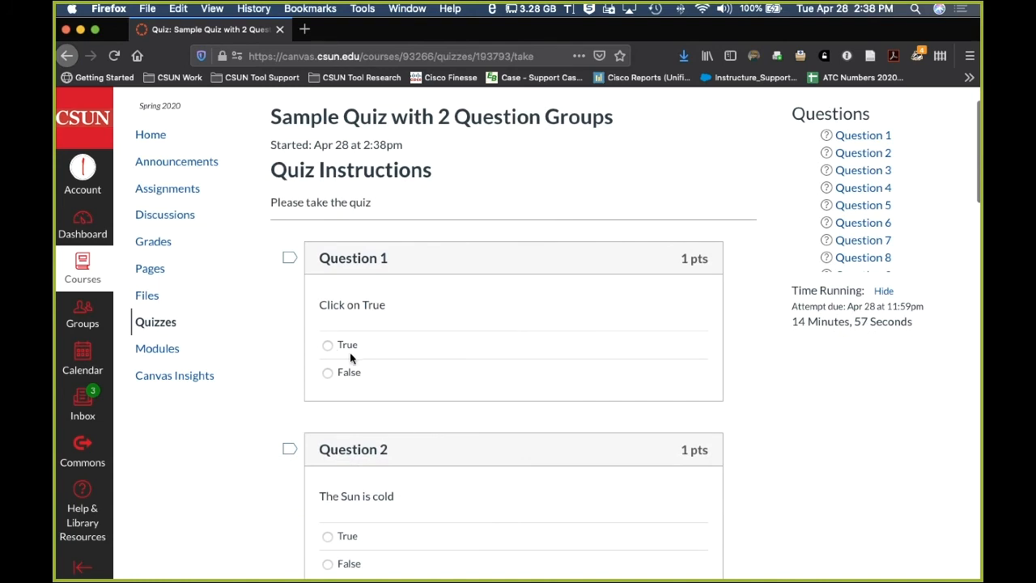
# Answer True to Questions 1 and 3 and False to Questions 2, 4 and 5 in this student's attempt.
pyautogui.click(345, 346)
pyautogui.scroll(-3, 474, 379)
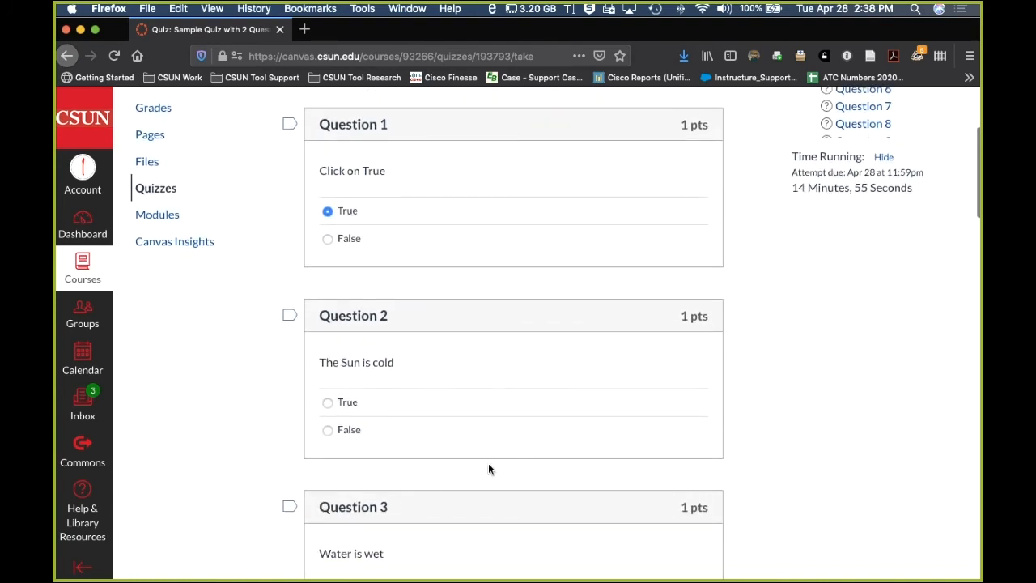
pyautogui.scroll(-1, 339, 458)
pyautogui.scroll(-4, 441, 470)
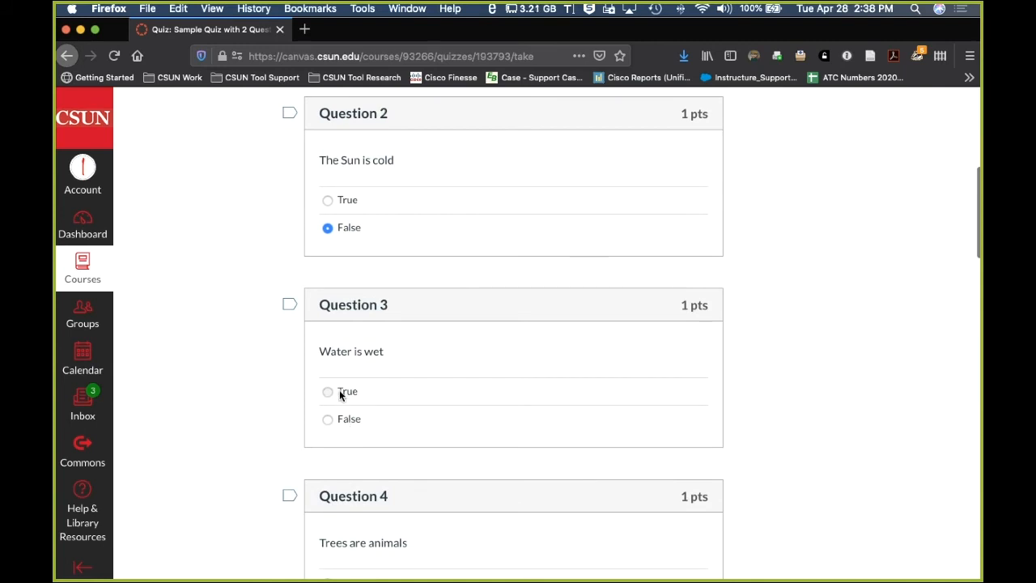
pyautogui.click(339, 391)
pyautogui.scroll(-4, 437, 452)
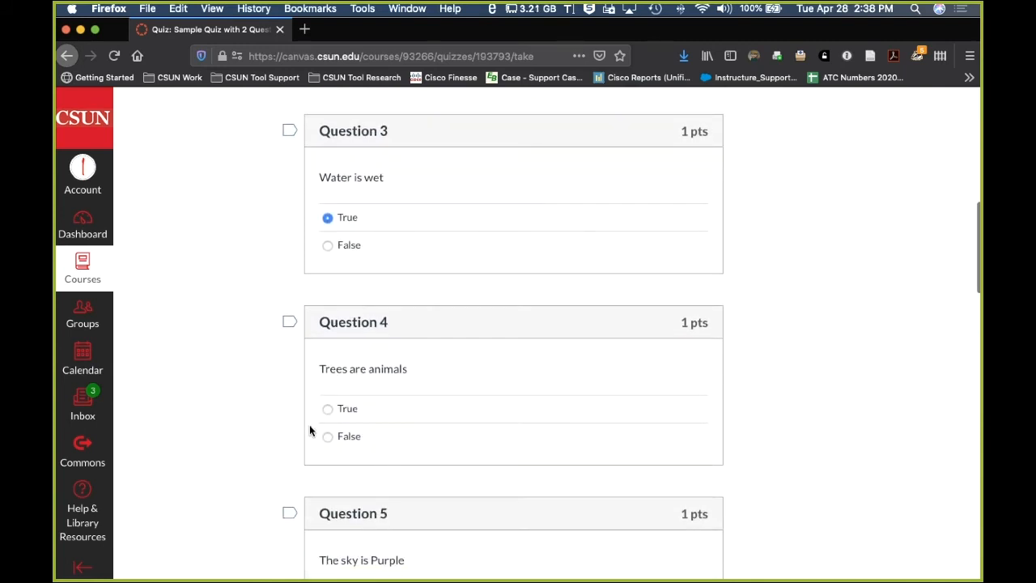
pyautogui.click(335, 438)
pyautogui.scroll(-3, 364, 461)
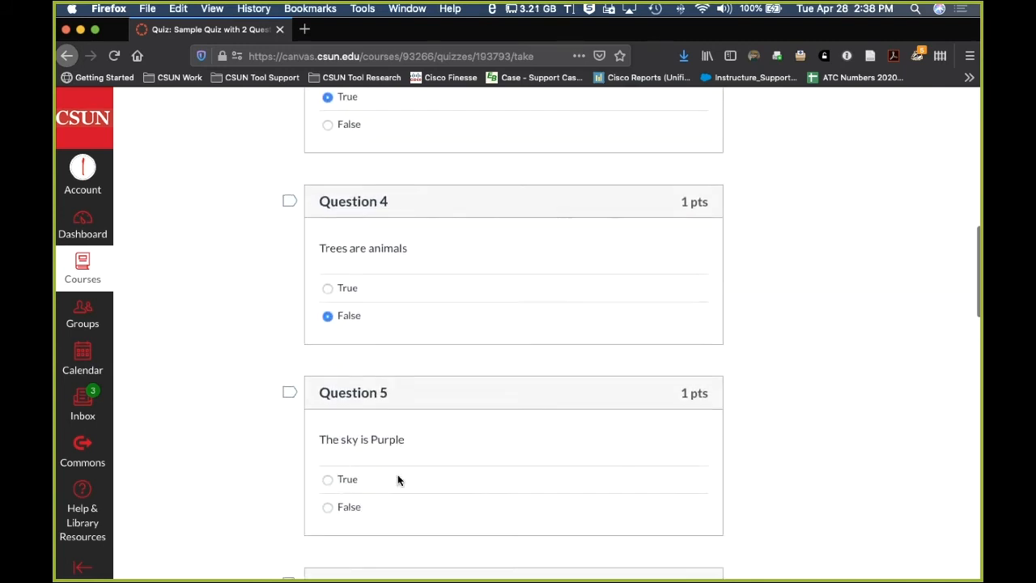
pyautogui.click(347, 507)
# Answer the multiple choice questions with Goats for Question 6, Red for Question 7 and Baseball for Question 8.
pyautogui.scroll(-7, 433, 516)
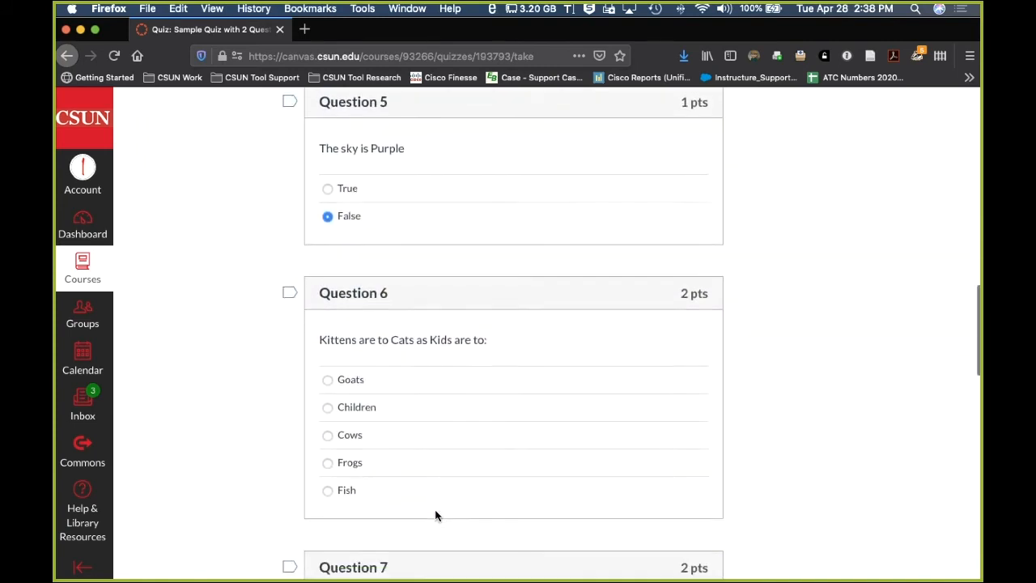
pyautogui.scroll(-1, 436, 516)
pyautogui.scroll(-1, 376, 307)
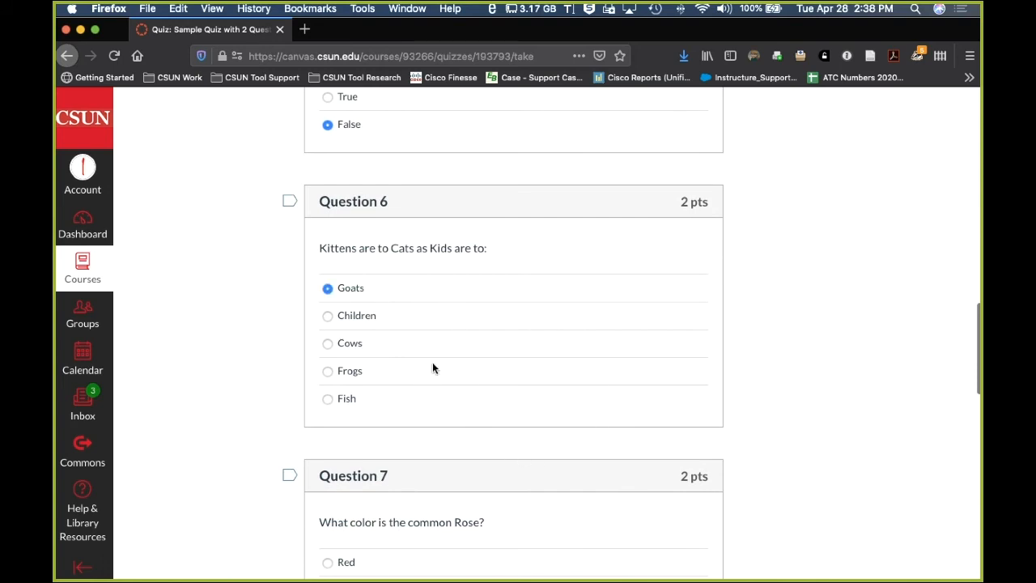
pyautogui.scroll(-3, 432, 368)
pyautogui.scroll(-1, 403, 434)
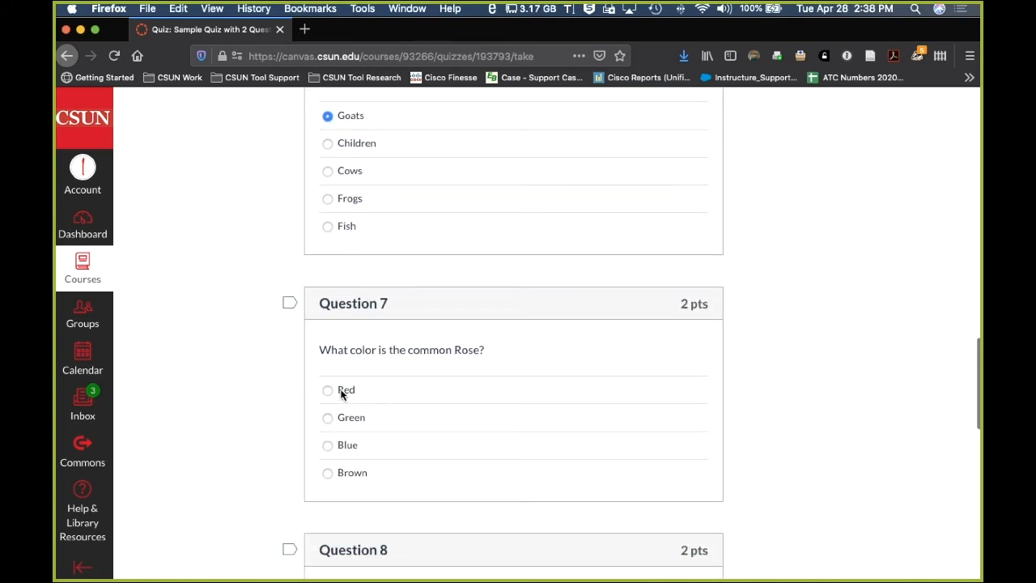
pyautogui.scroll(-5, 497, 484)
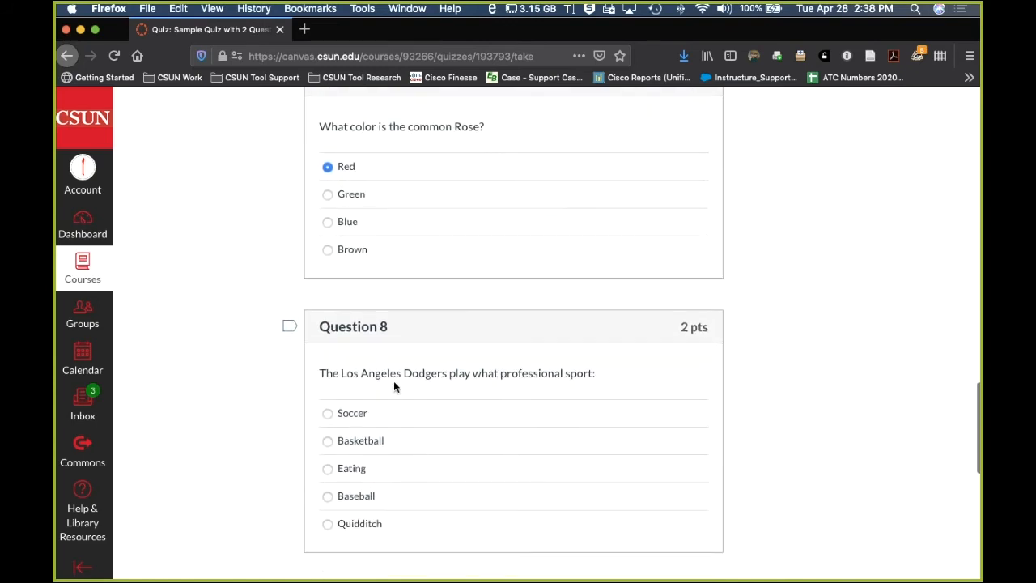
pyautogui.click(350, 497)
# Fill the Question 9 heat essay with the filler paragraphs "alksdfj laksdfj", "aslk;asjdflk; asjdf" and "klsajdf ;lkasdjf;klasdj f;lk", and submit the quiz.
pyautogui.scroll(-6, 454, 506)
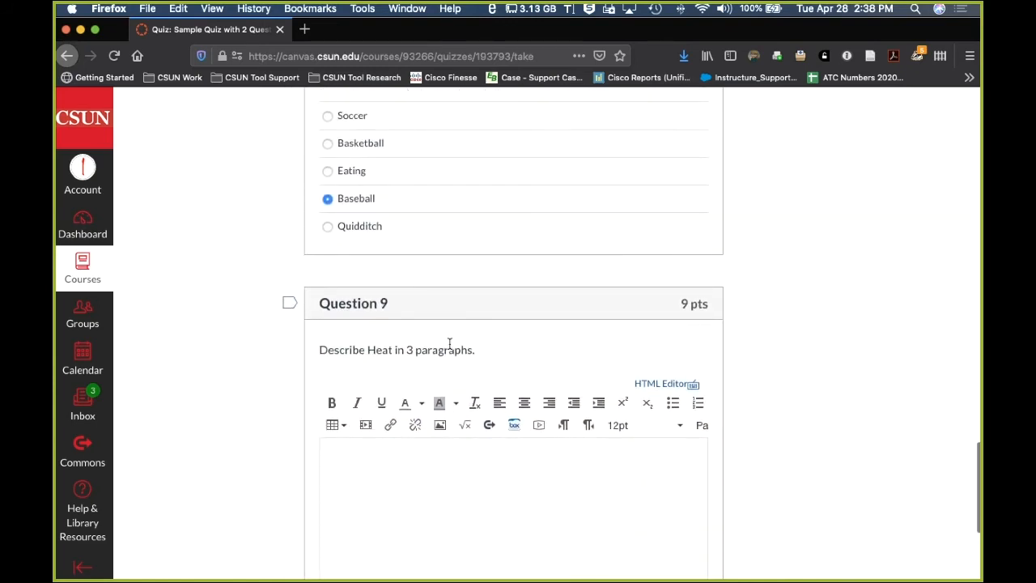
pyautogui.moveTo(482, 349); pyautogui.dragTo(325, 351)
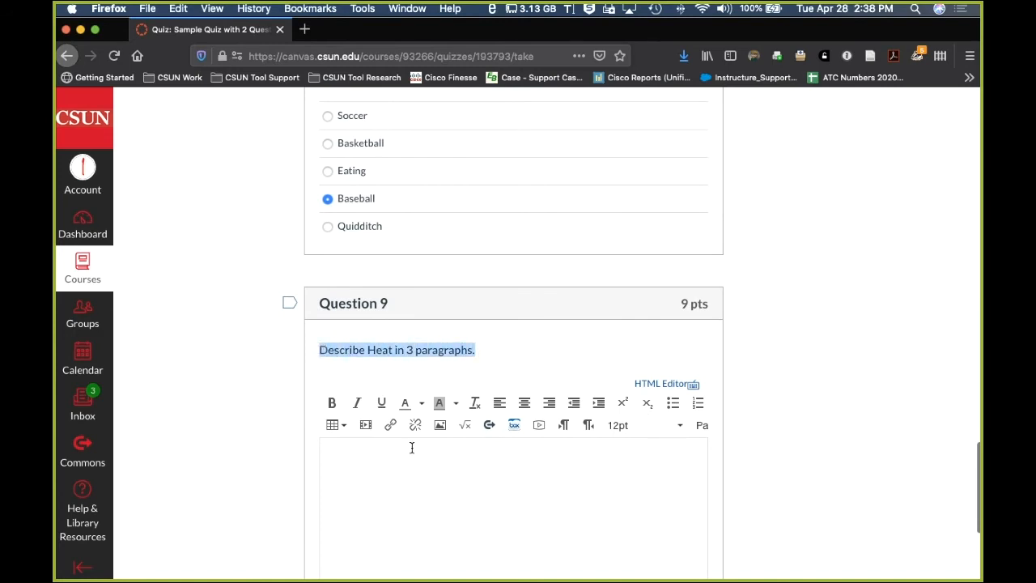
pyautogui.scroll(-3, 411, 447)
pyautogui.click(460, 367)
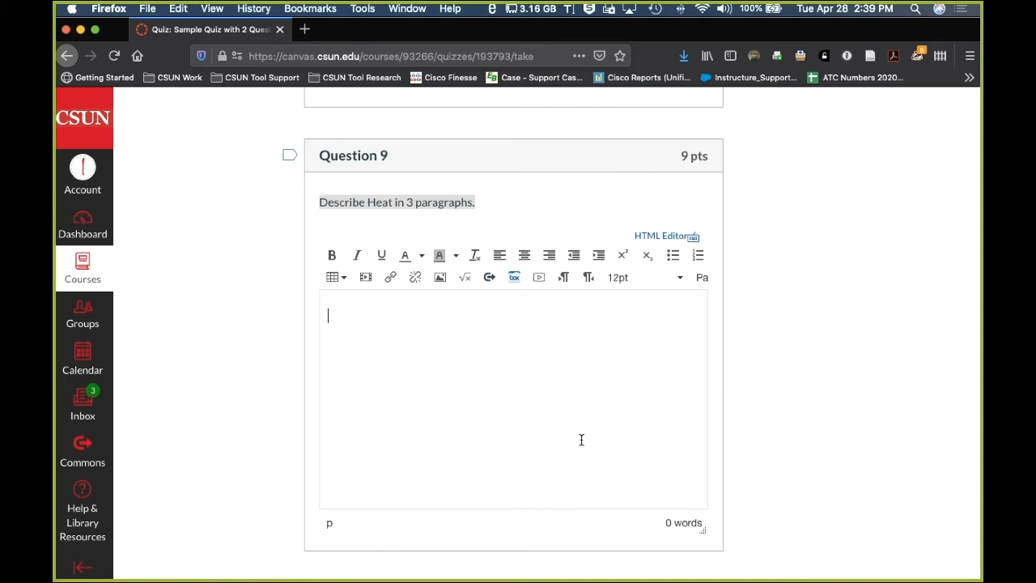
pyautogui.write('alksdfj laksdfj')
pyautogui.press('Return')
pyautogui.write('as')
pyautogui.write('f')
pyautogui.press('Return')
pyautogui.press('Return')
pyautogui.write('klsajdf :lkasdjf;klasdj f')
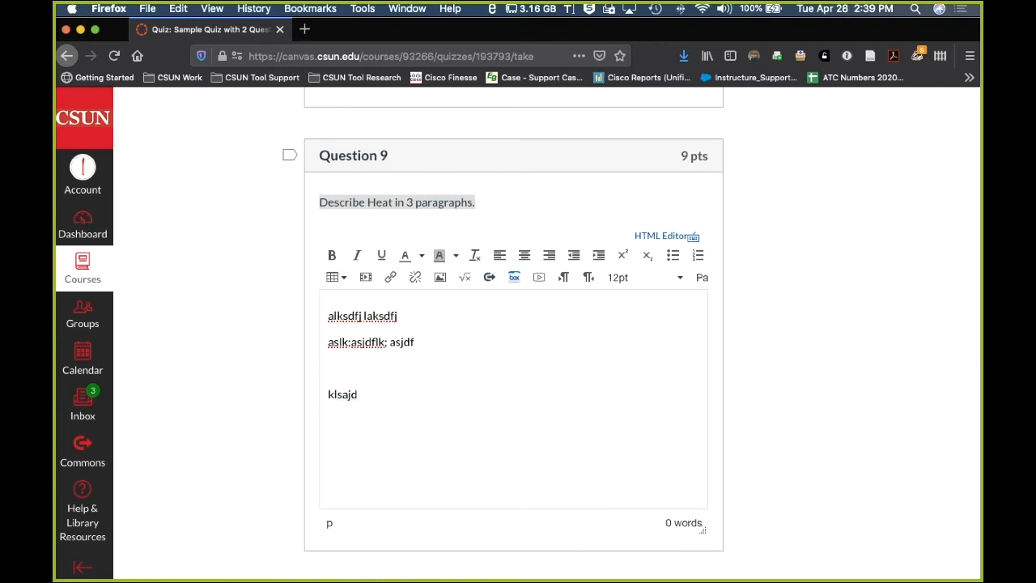
pyautogui.scroll(-3, 805, 466)
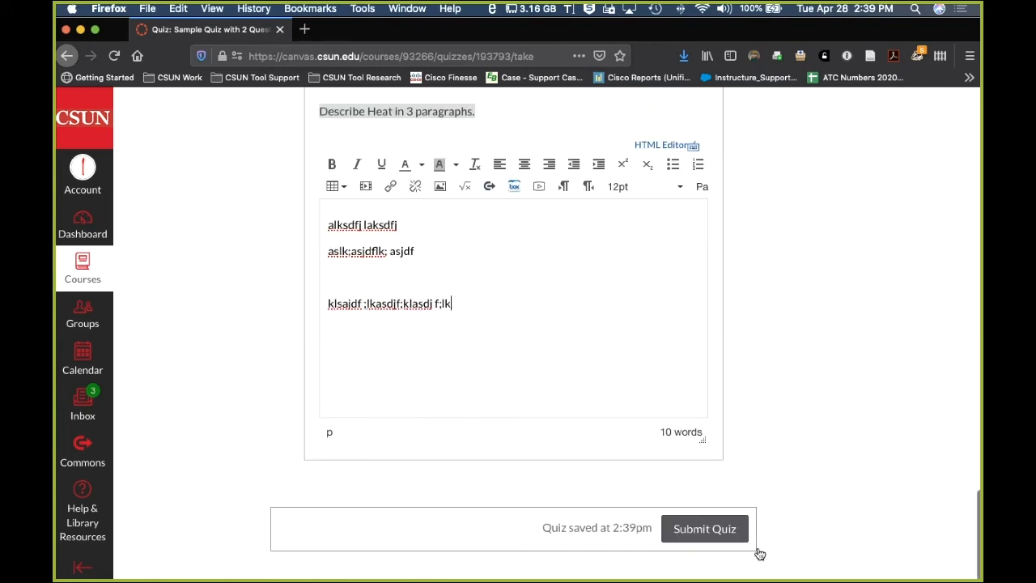
pyautogui.click(719, 538)
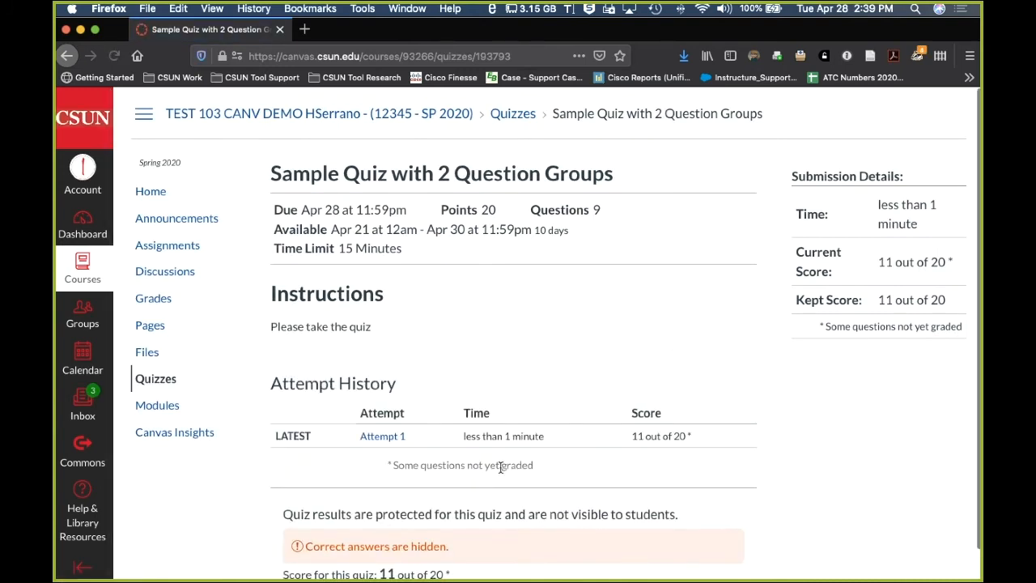
# Check the score of the submitted attempt, switch to the teacher session in Chrome and create a new quiz from the course quizzes.
pyautogui.scroll(-1, 501, 464)
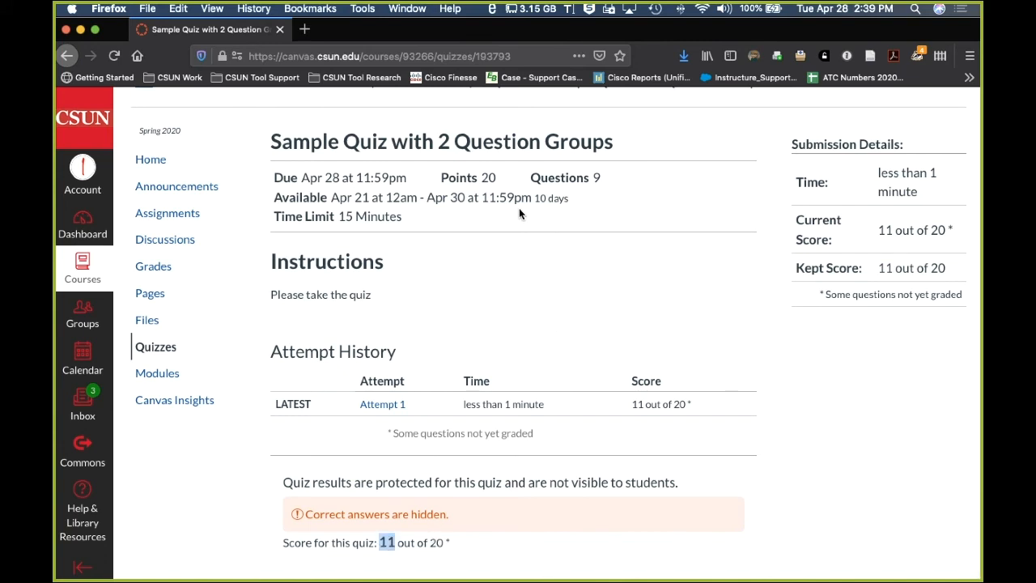
pyautogui.moveTo(665, 578)
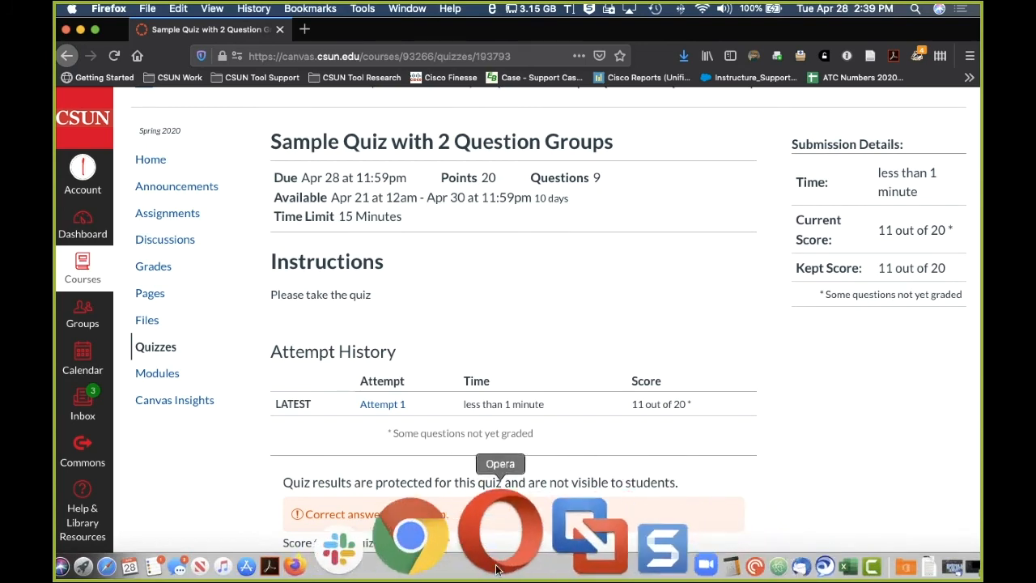
pyautogui.click(480, 571)
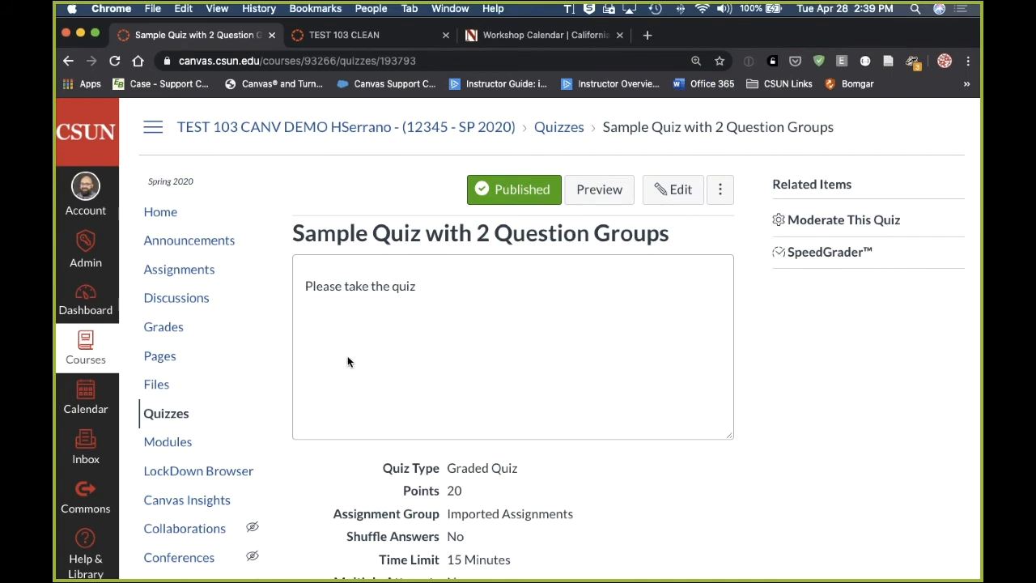
pyautogui.scroll(-2, 267, 380)
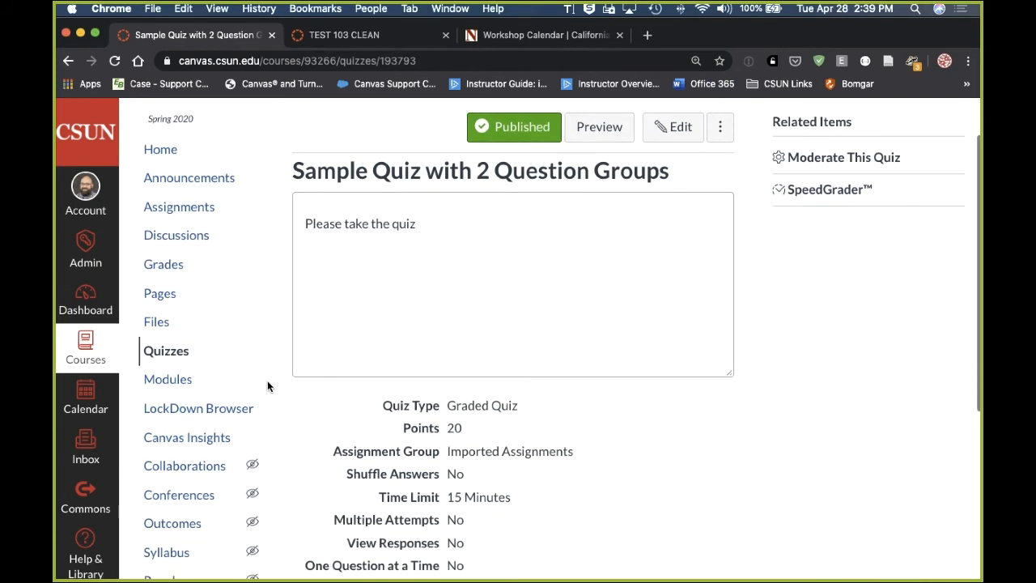
pyautogui.click(180, 355)
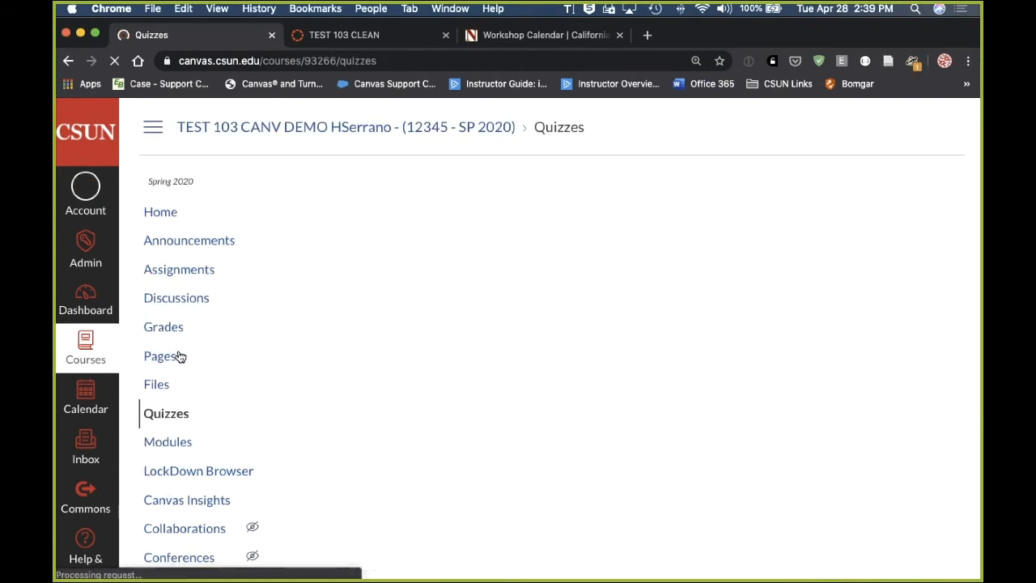
pyautogui.click(905, 189)
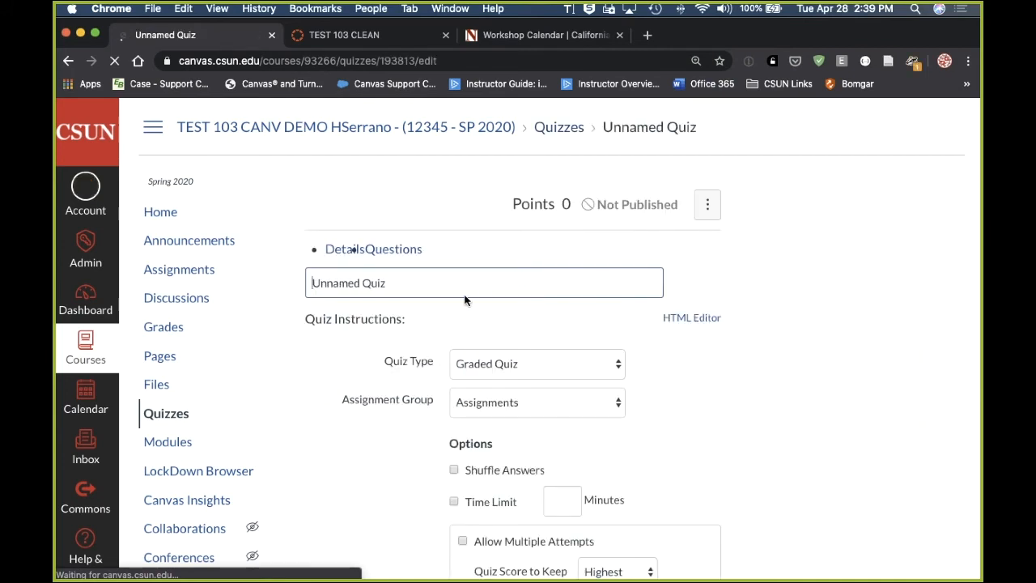
# Title the new quiz Quiz with Question Bank.
pyautogui.click(419, 293)
pyautogui.write('Sample')
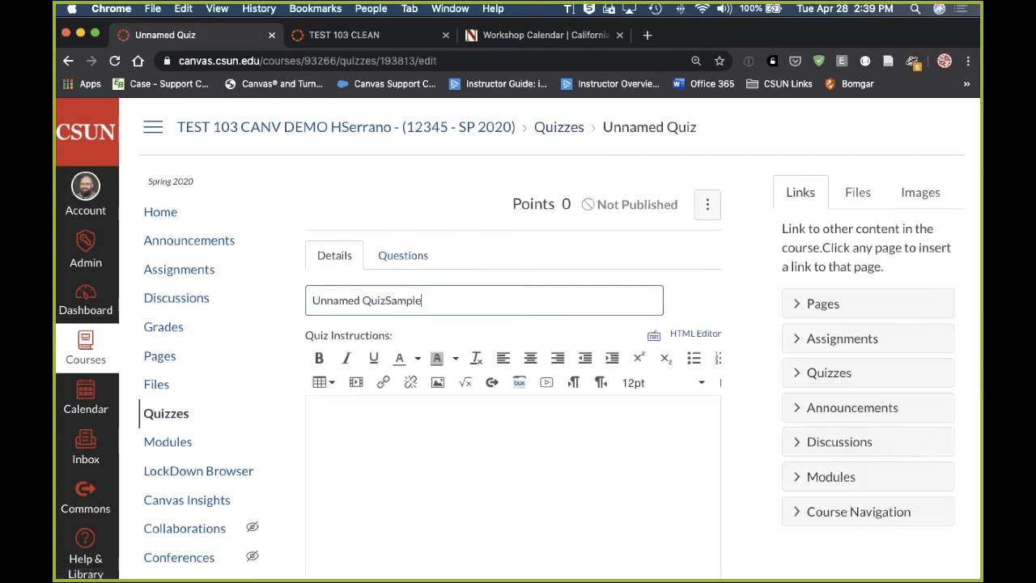
pyautogui.press('super+a')
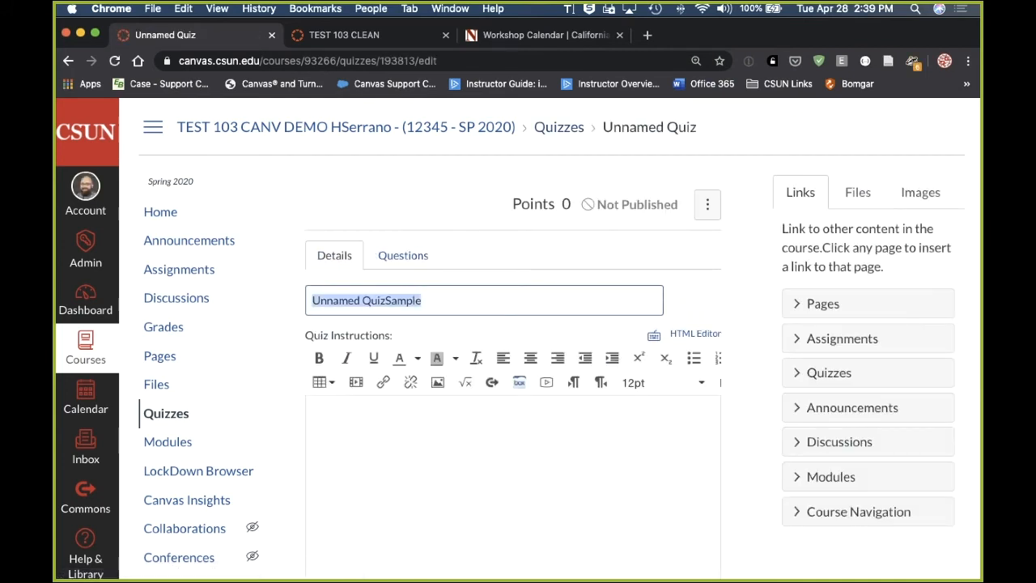
pyautogui.write('Quiz with Question Bank')
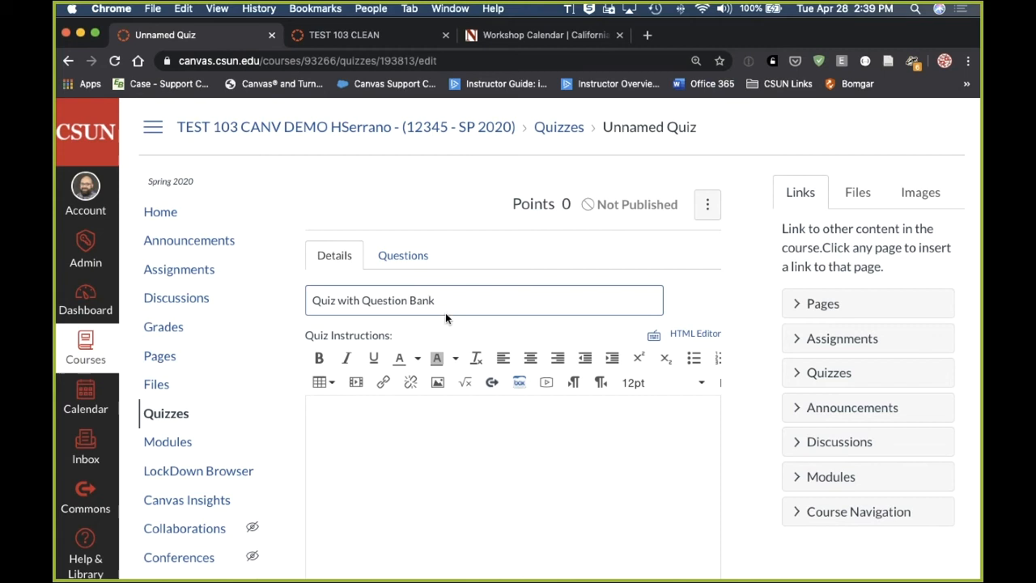
# Configure the quiz options with a 5-minute time limit, Shuffle Answers on and Let Students See Their Quiz Responses off.
pyautogui.scroll(-6, 445, 316)
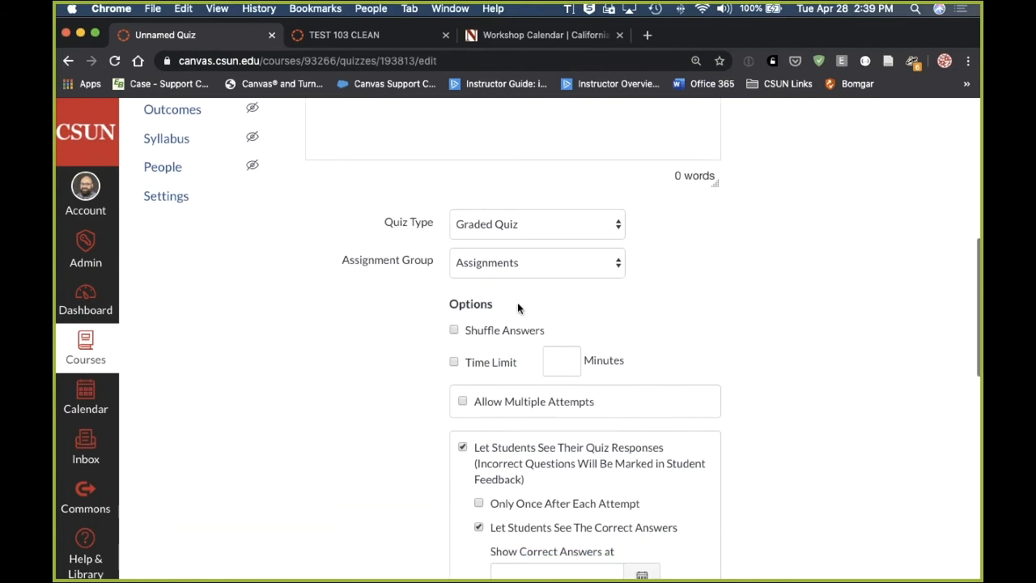
pyautogui.click(561, 360)
pyautogui.write('5')
pyautogui.click(873, 400)
pyautogui.scroll(-3, 777, 445)
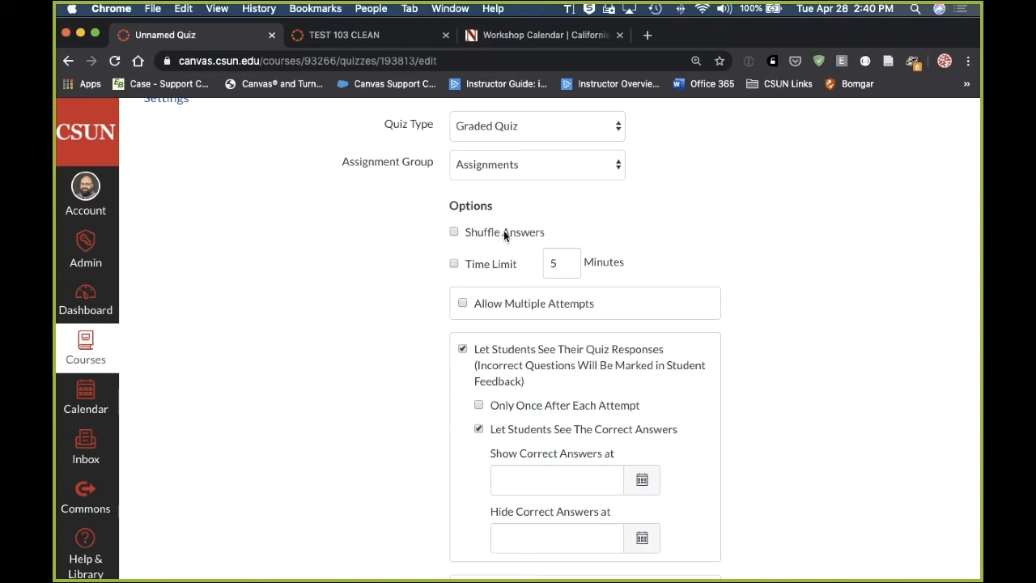
pyautogui.click(454, 232)
pyautogui.scroll(-2, 466, 238)
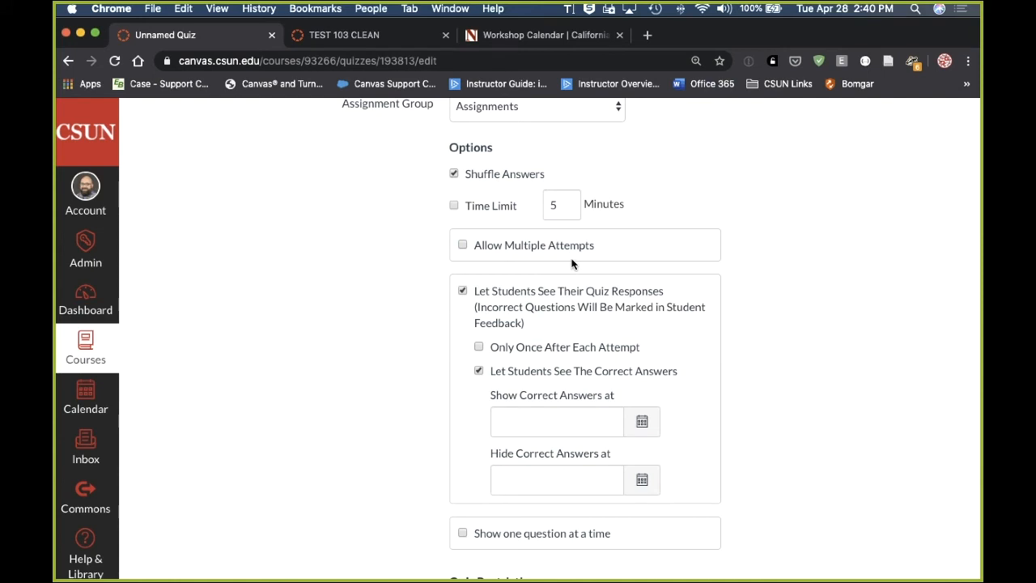
pyautogui.click(464, 292)
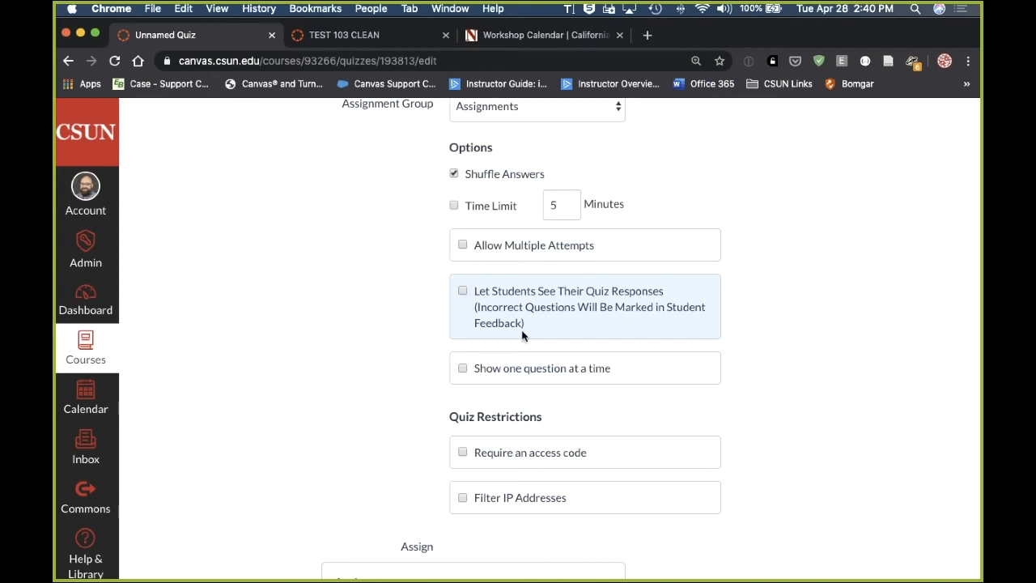
# Set the quiz due Apr 28 11:59pm and available from Apr 28 12am until Apr 28 11:59pm, and save it unpublished.
pyautogui.scroll(-1, 510, 372)
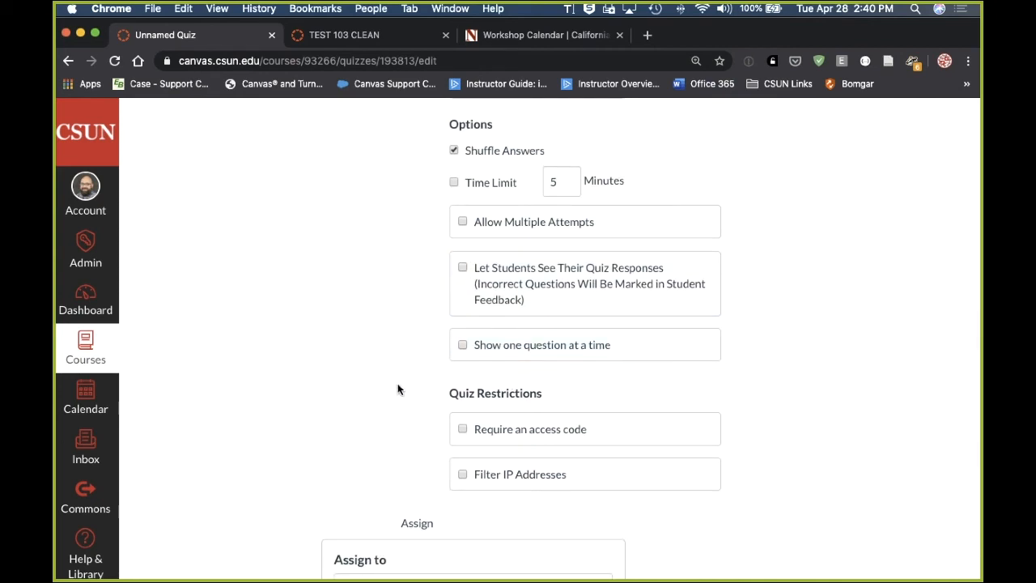
pyautogui.scroll(-3, 459, 464)
pyautogui.scroll(-3, 459, 463)
pyautogui.click(594, 438)
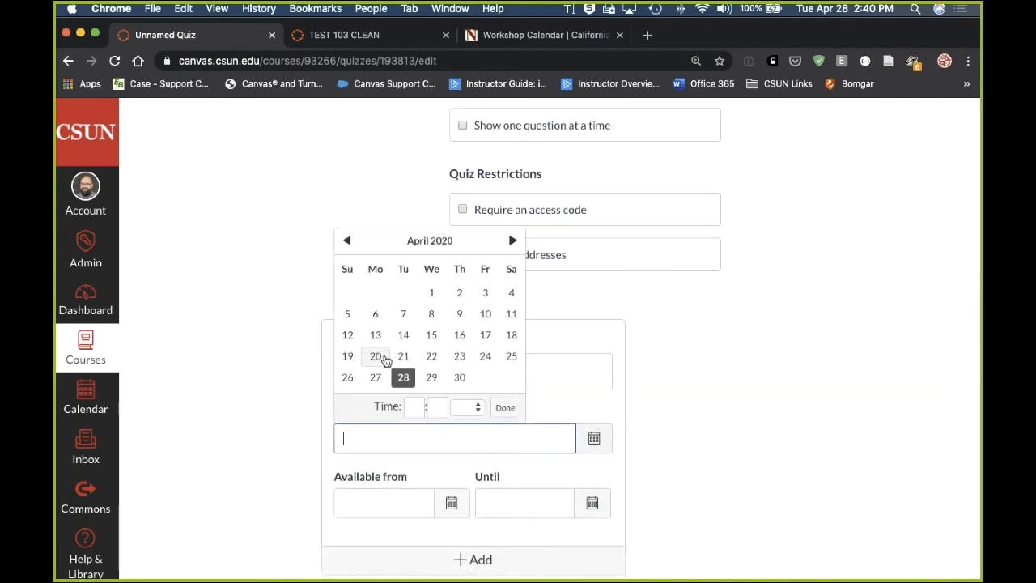
pyautogui.click(405, 380)
pyautogui.click(452, 503)
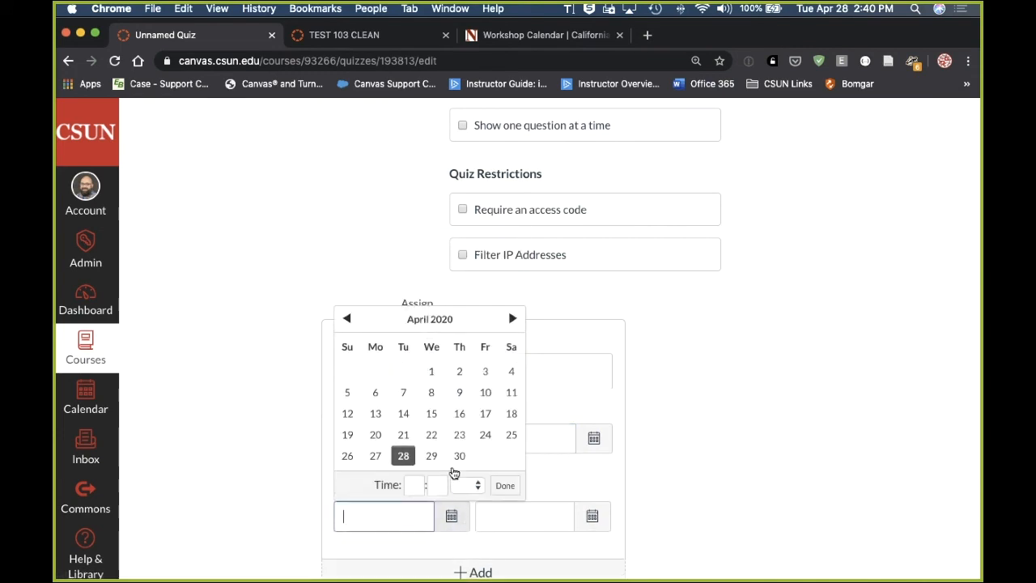
pyautogui.click(404, 456)
pyautogui.click(593, 516)
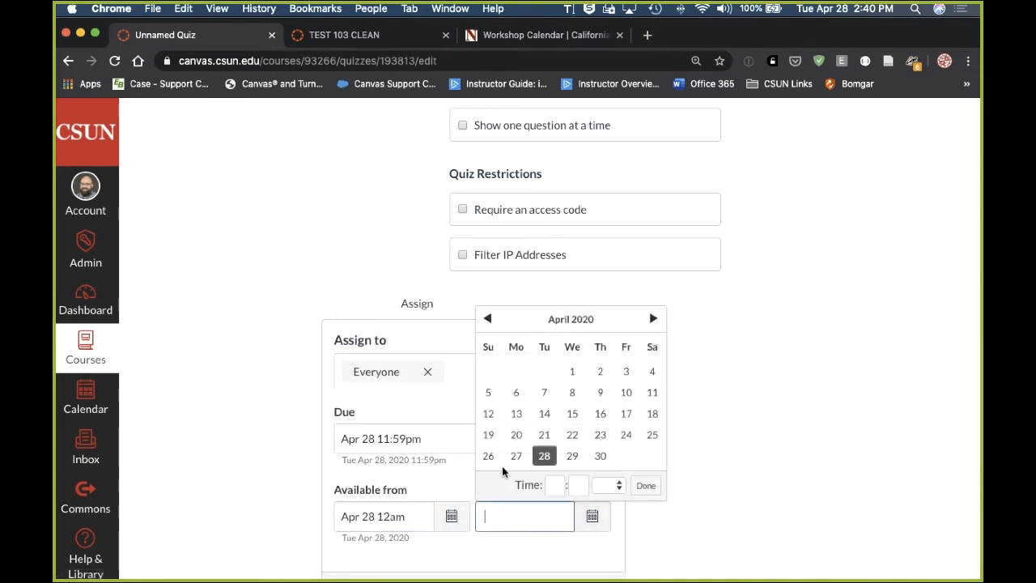
pyautogui.click(546, 458)
pyautogui.scroll(-4, 820, 520)
pyautogui.click(670, 364)
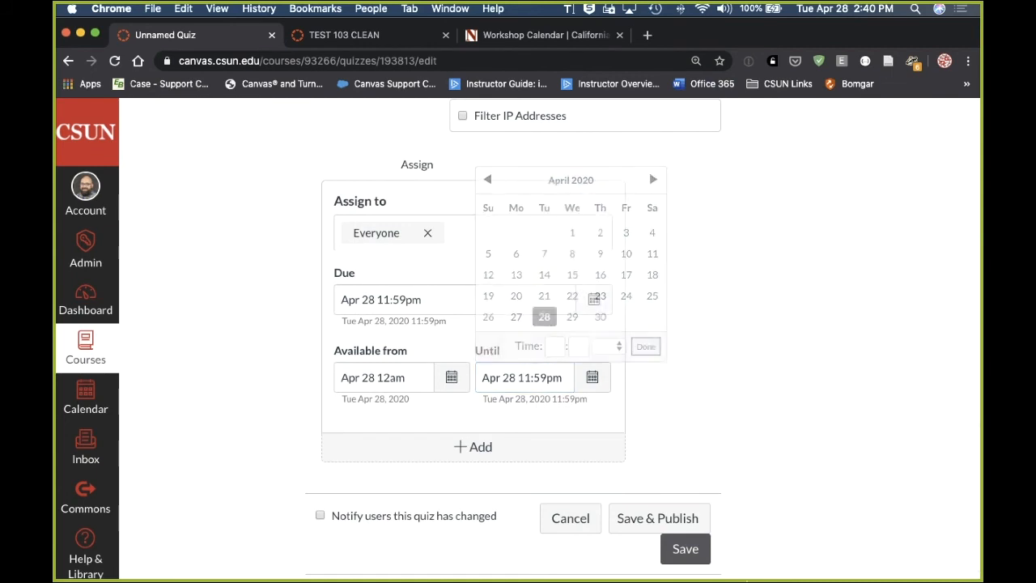
pyautogui.click(682, 554)
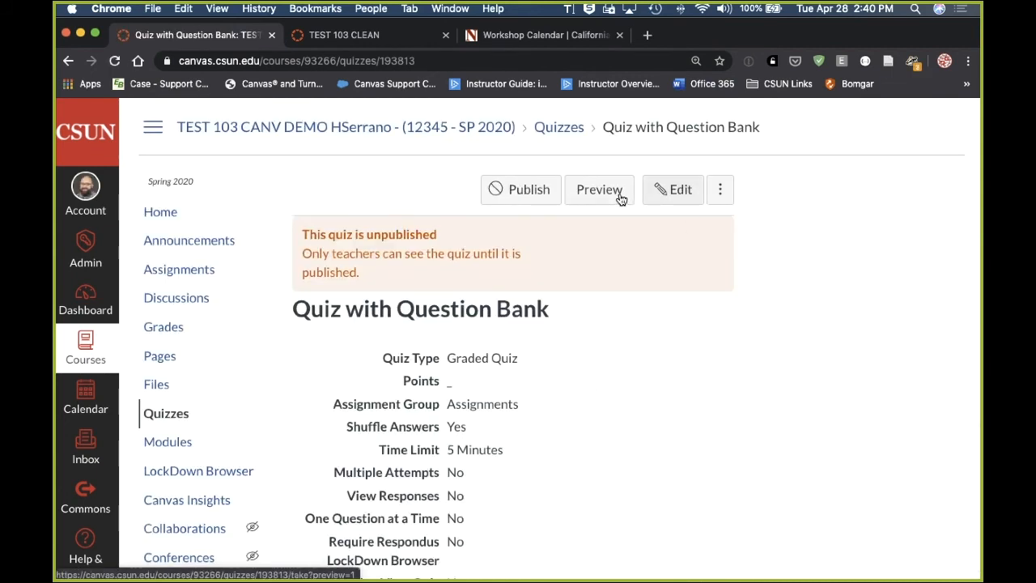
# Reopen Quiz with Question Bank for editing and start finding existing questions for it.
pyautogui.click(683, 191)
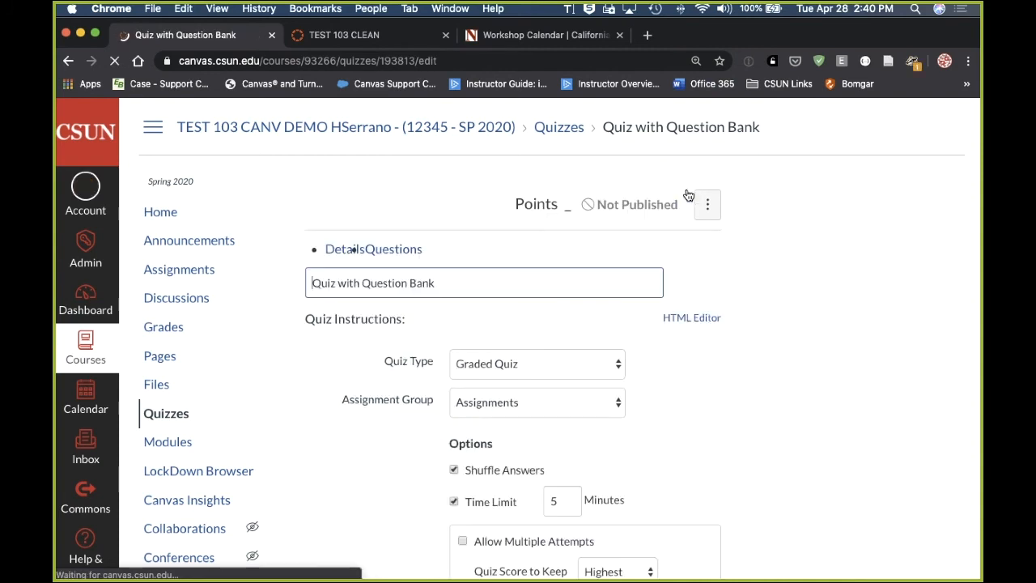
pyautogui.click(429, 262)
pyautogui.scroll(-3, 573, 296)
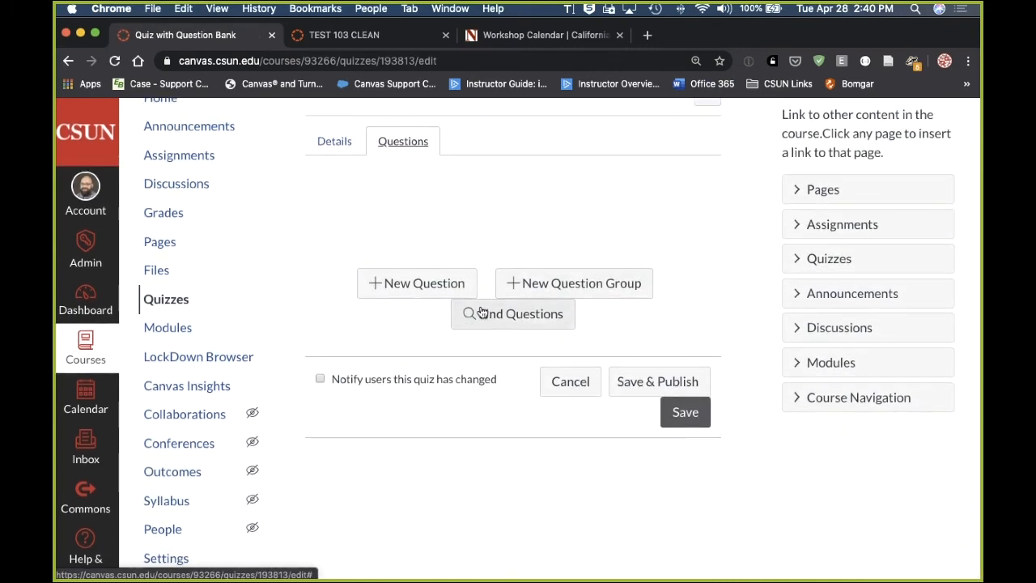
pyautogui.scroll(1, 481, 312)
pyautogui.click(536, 346)
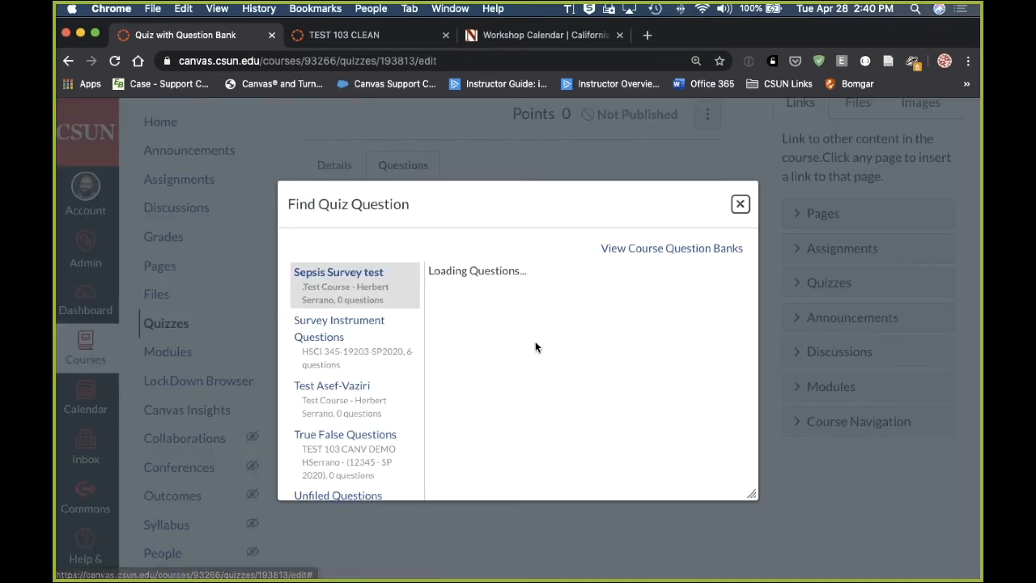
# View the course question banks, and return to finding questions for Quiz with Question Bank.
pyautogui.click(658, 248)
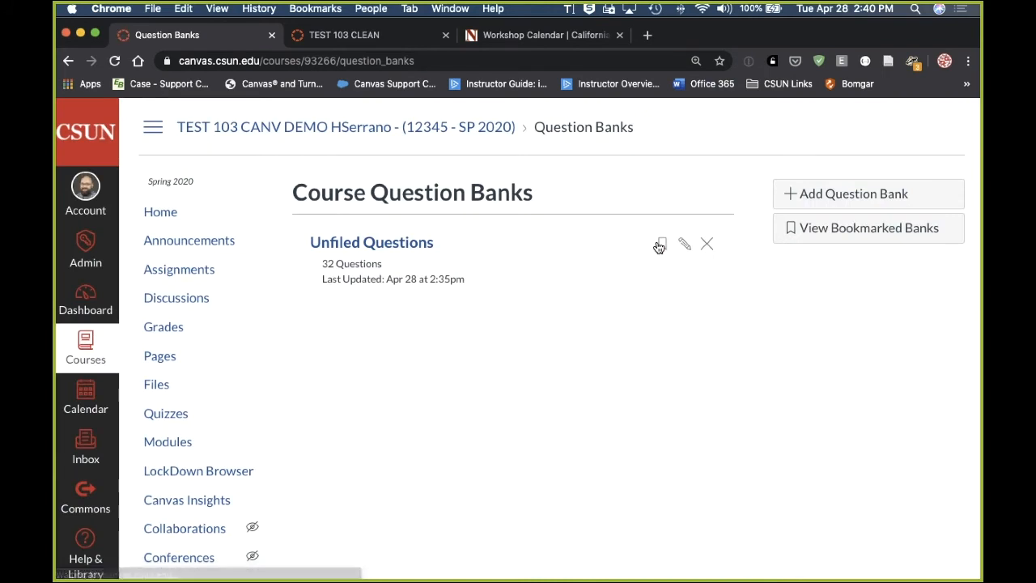
pyautogui.click(68, 61)
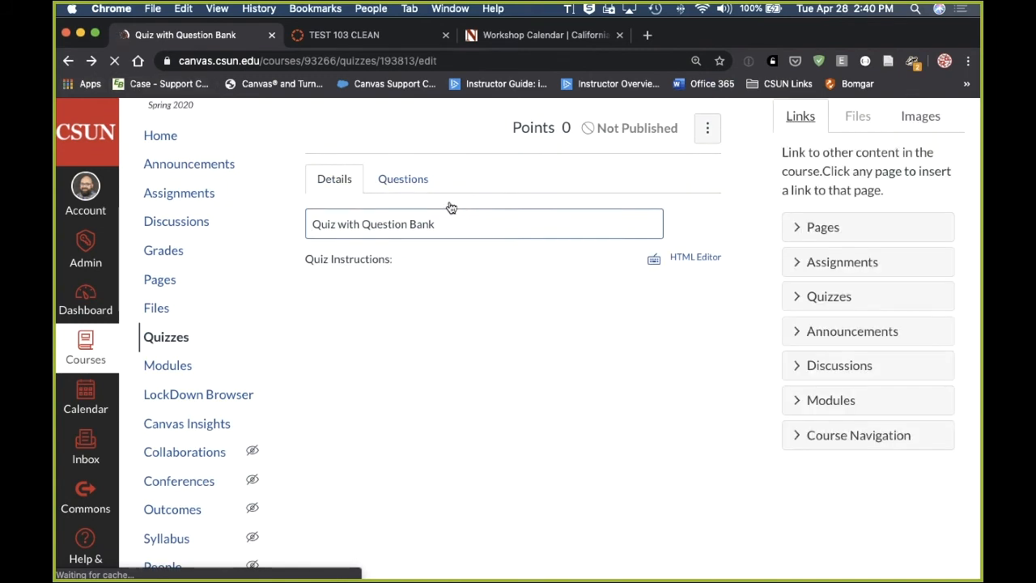
pyautogui.click(403, 179)
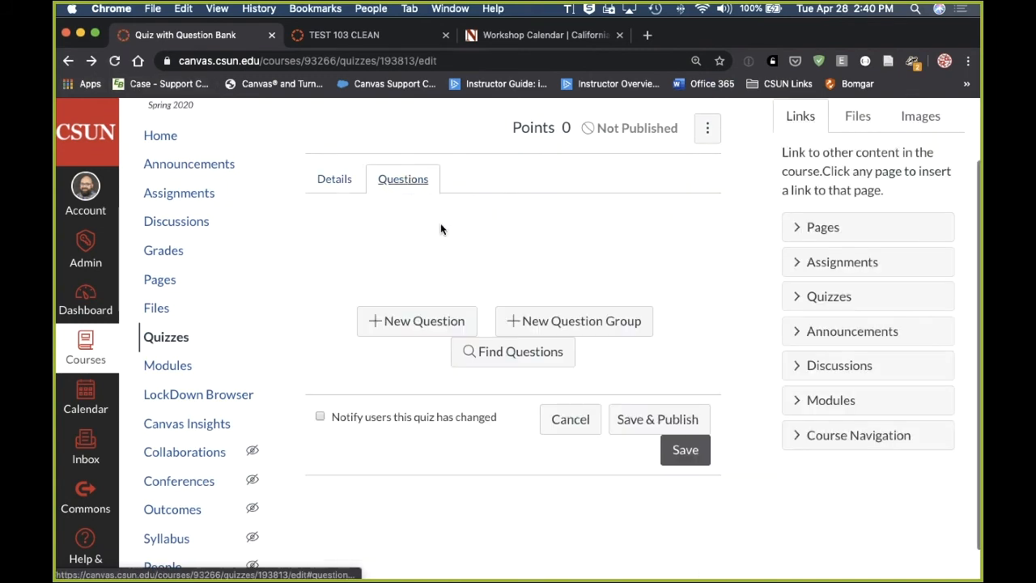
pyautogui.click(534, 365)
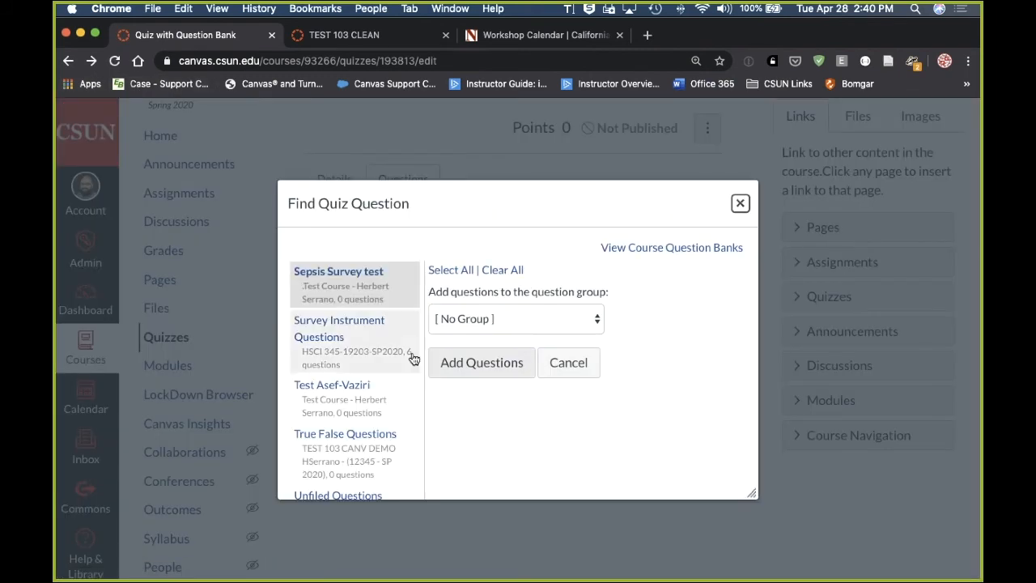
# Look through the available question banks and open the Unfiled Questions bank.
pyautogui.scroll(-1, 390, 394)
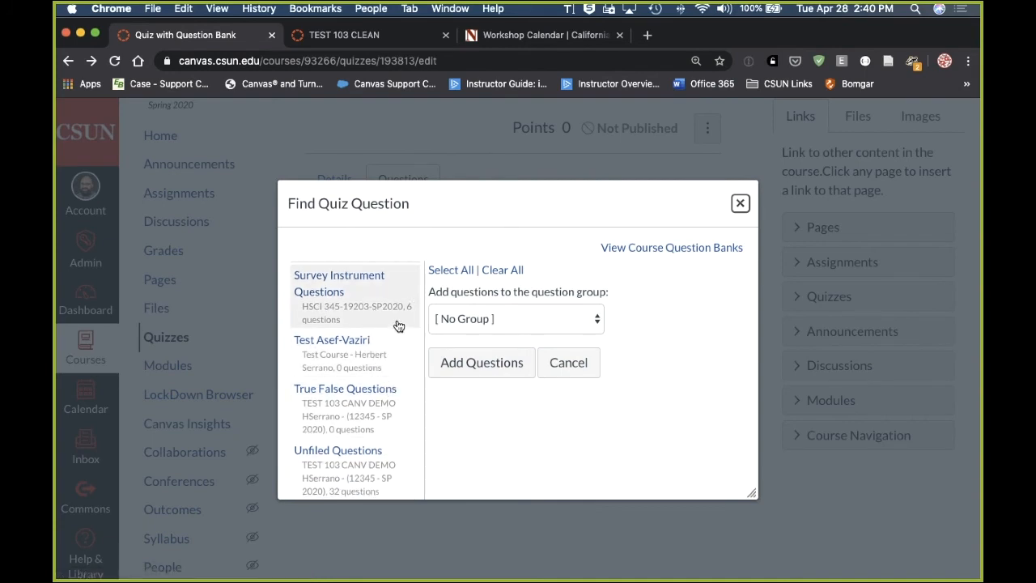
pyautogui.scroll(1, 400, 322)
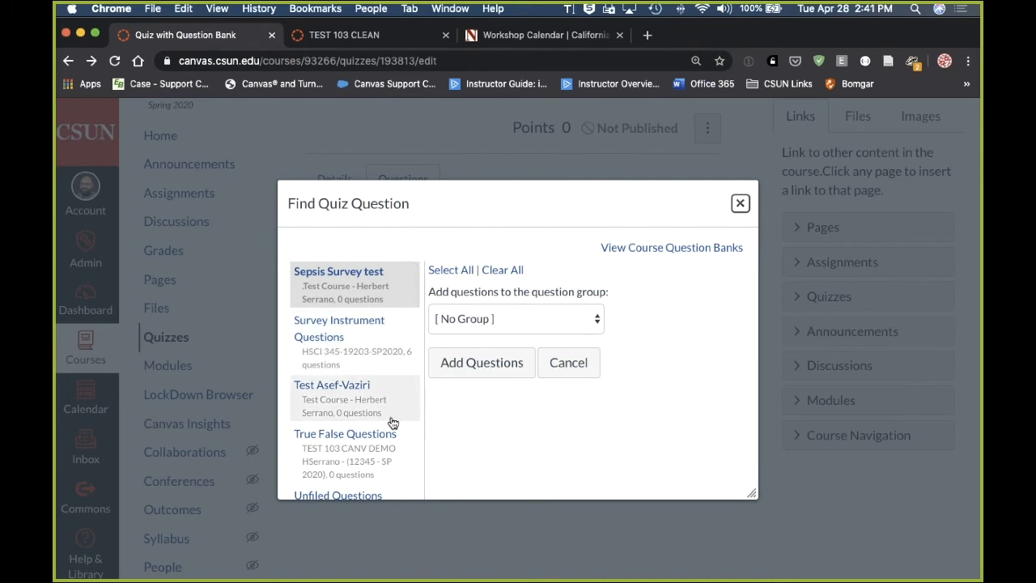
pyautogui.scroll(-1, 368, 450)
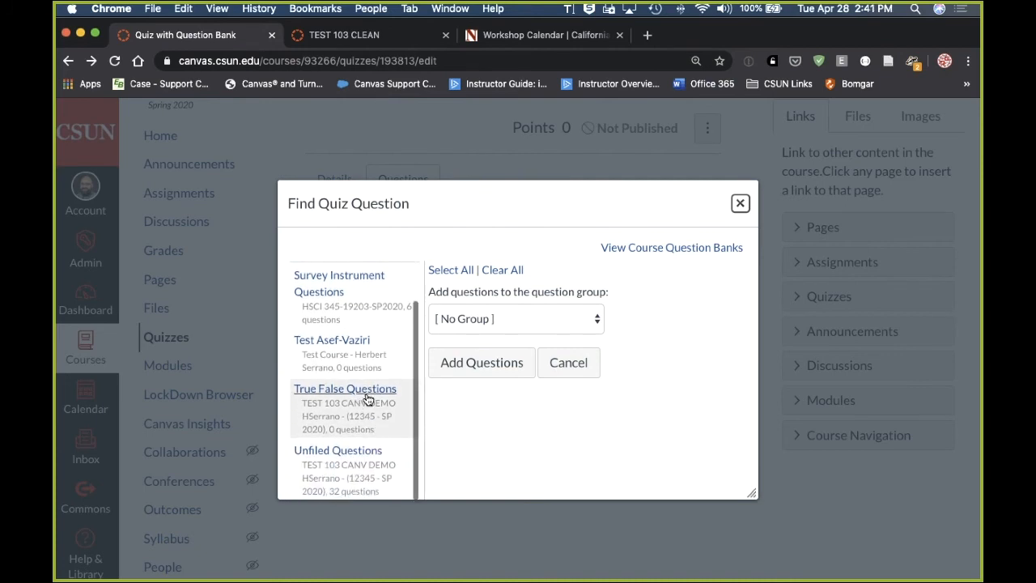
pyautogui.scroll(-1, 370, 398)
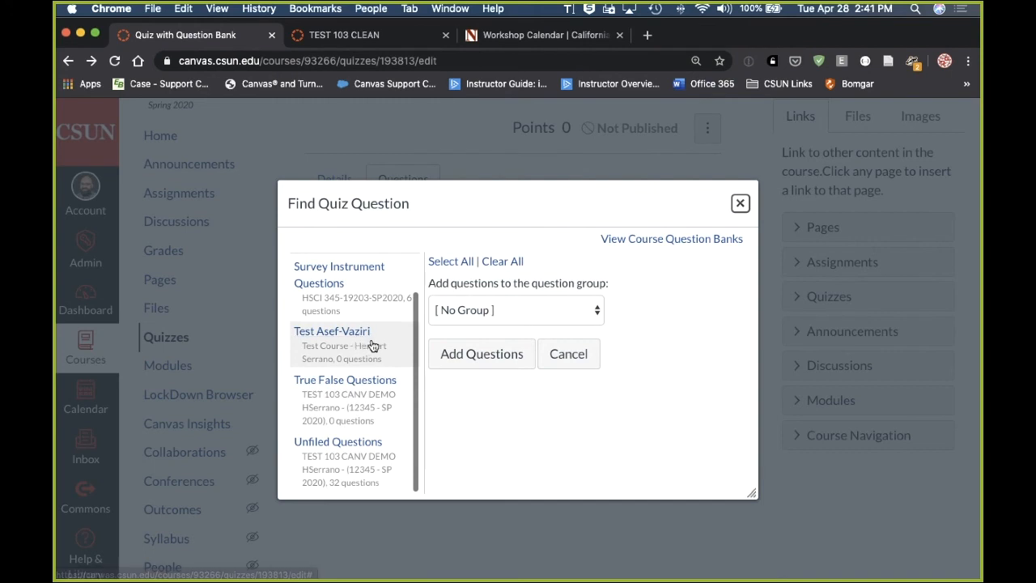
pyautogui.scroll(1, 348, 285)
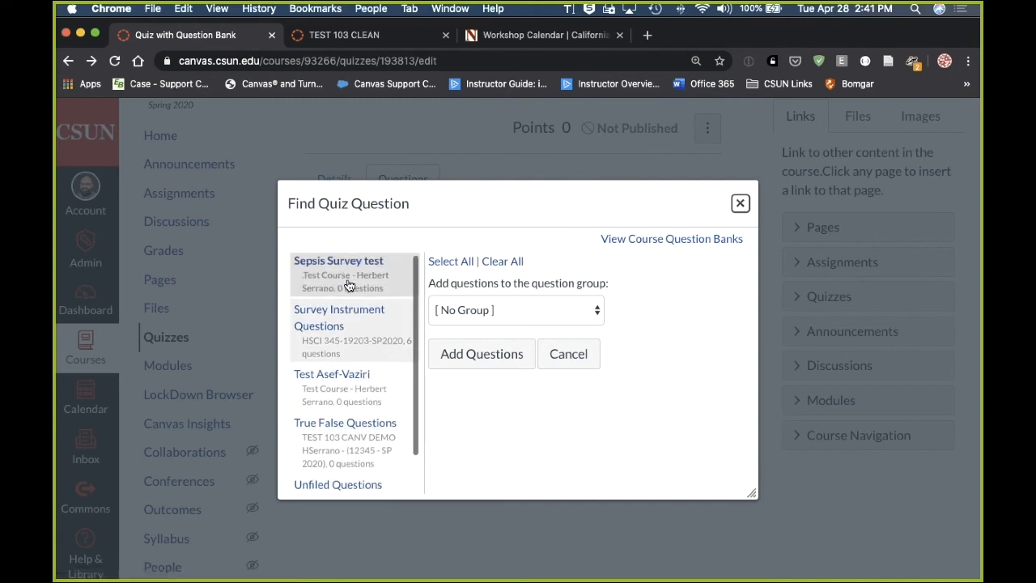
pyautogui.scroll(-1, 361, 359)
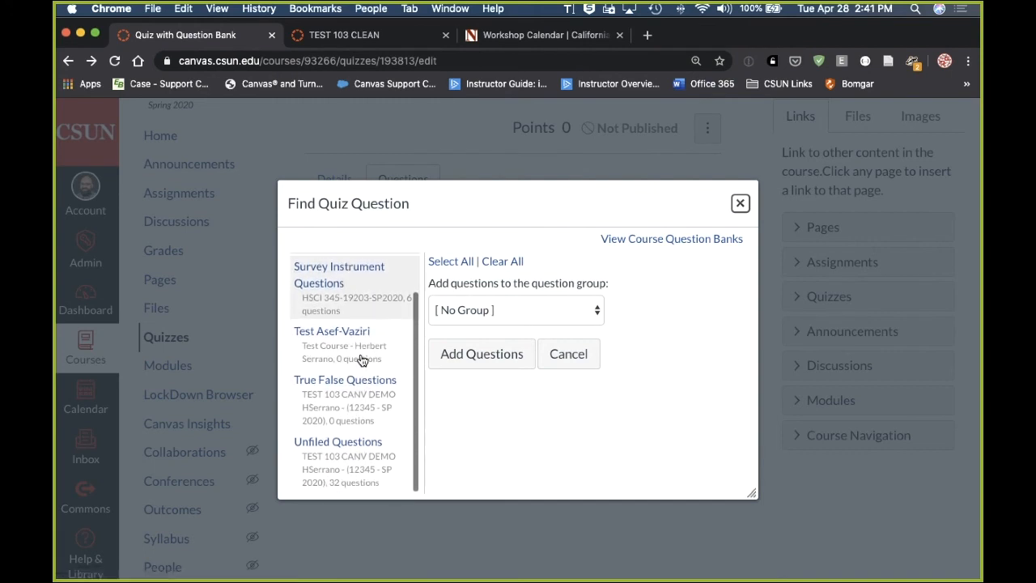
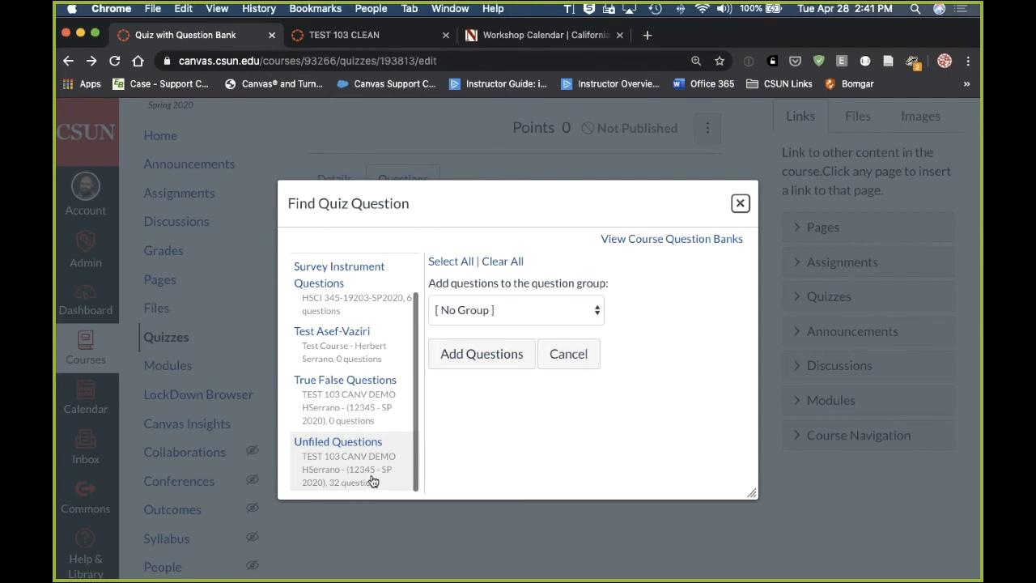
pyautogui.click(366, 475)
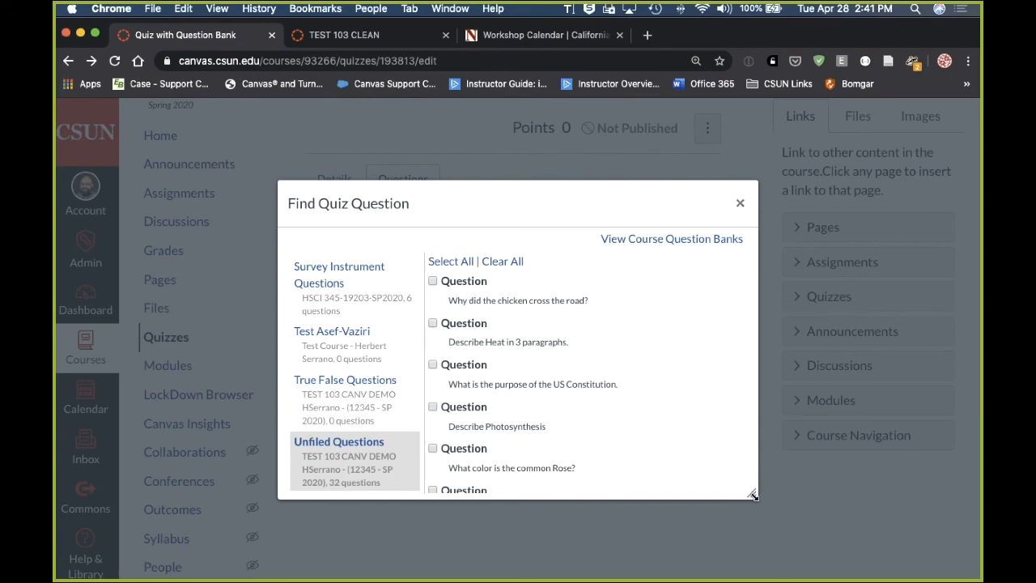
# Enlarge the Find Quiz Question dialog and look through the questions in the Unfiled Questions bank.
pyautogui.moveTo(752, 494); pyautogui.dragTo(777, 540)
pyautogui.scroll(-8, 545, 418)
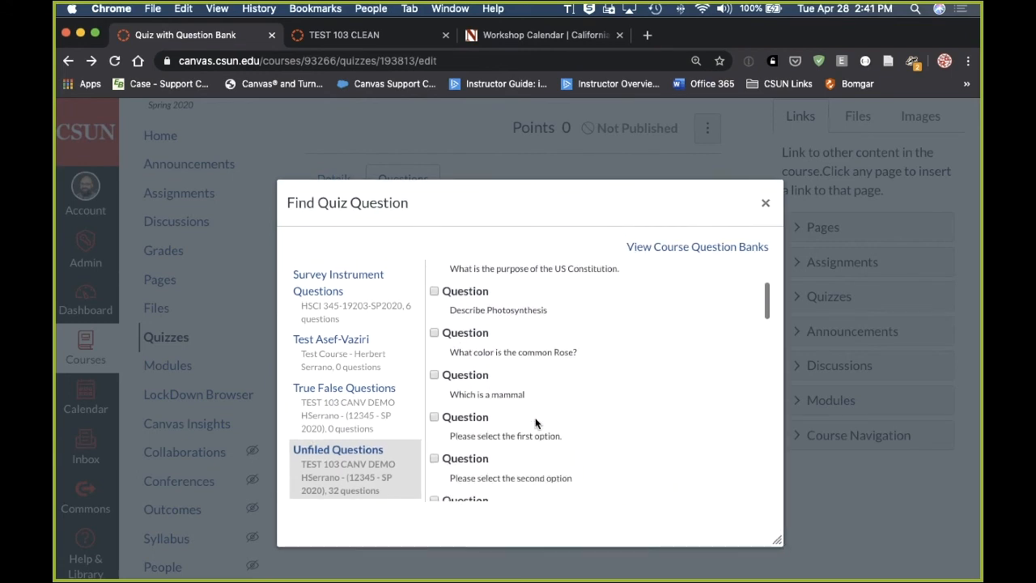
pyautogui.scroll(-7, 535, 422)
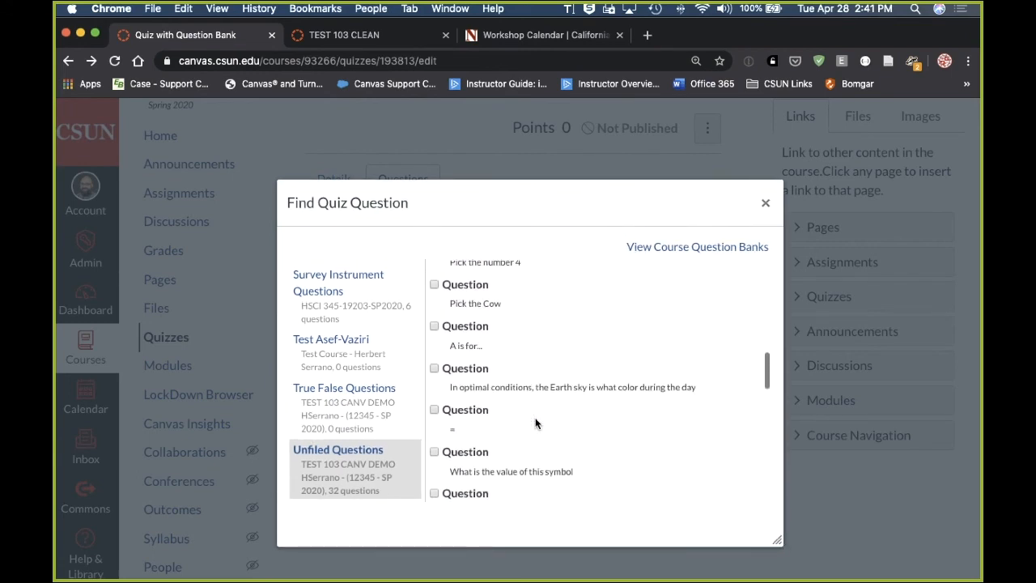
pyautogui.scroll(-8, 535, 422)
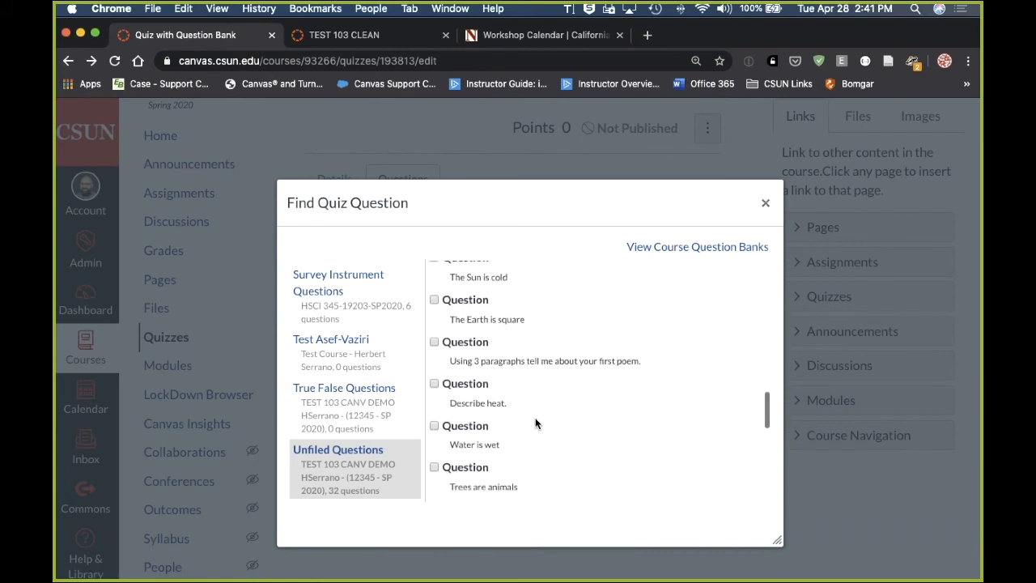
pyautogui.scroll(20, 535, 422)
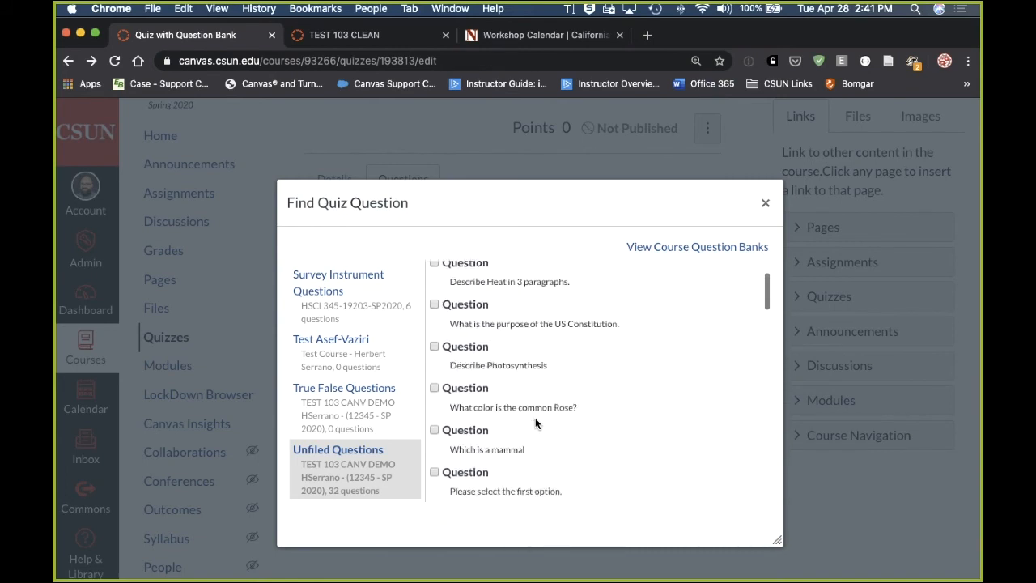
pyautogui.scroll(-1, 522, 432)
pyautogui.scroll(1, 523, 433)
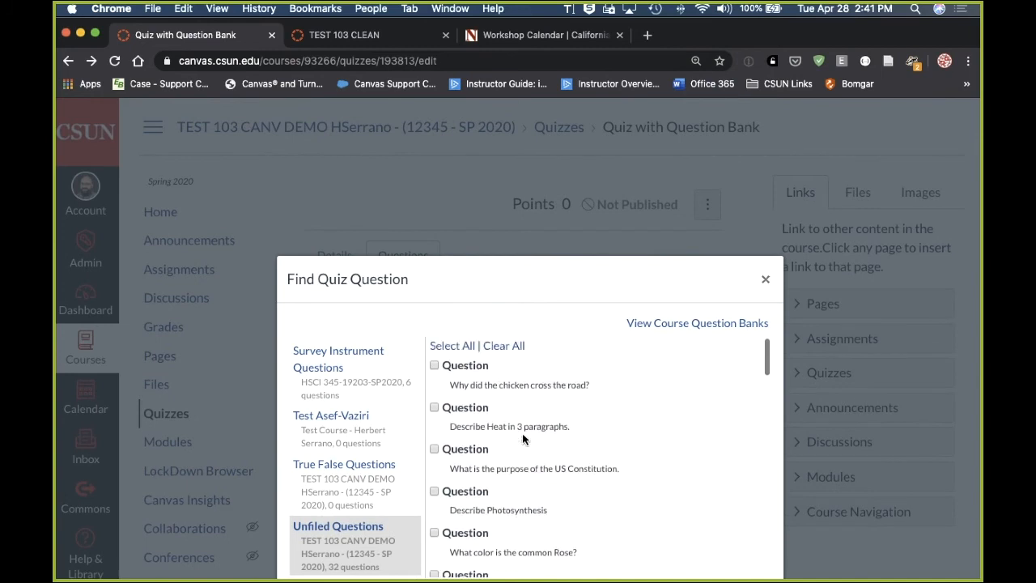
# Select the questions about the chicken crossing the road, Heat in 3 paragraphs, the US Constitution, the common Rose and which is a mammal.
pyautogui.click(435, 410)
pyautogui.scroll(-2, 485, 445)
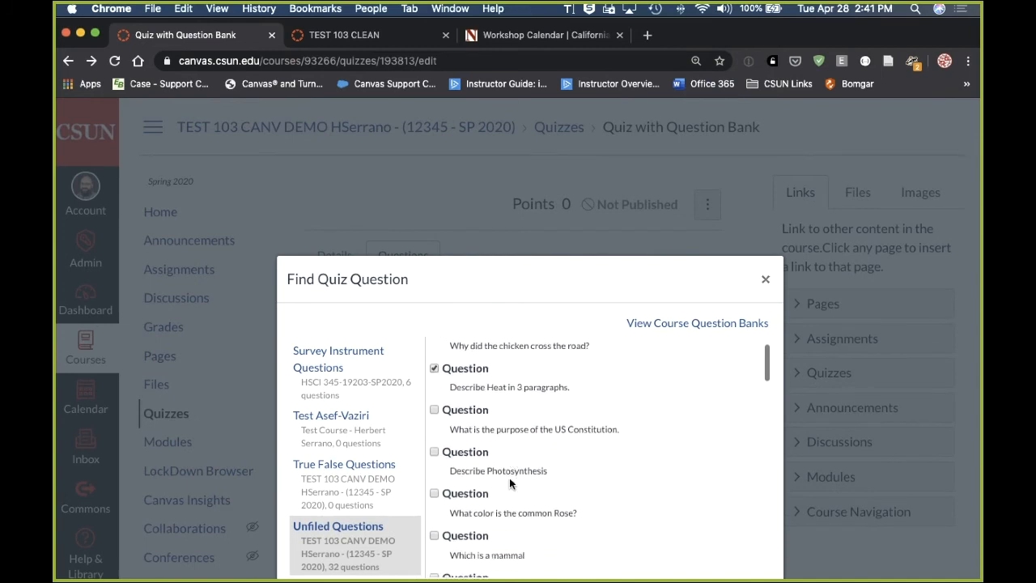
pyautogui.scroll(3, 449, 417)
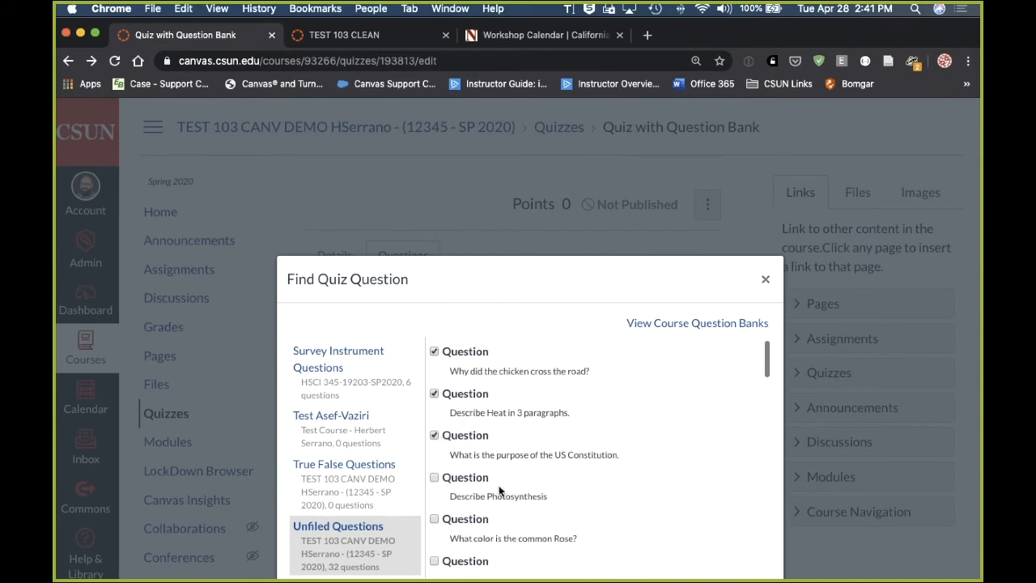
pyautogui.scroll(-1, 499, 490)
pyautogui.scroll(-2, 444, 454)
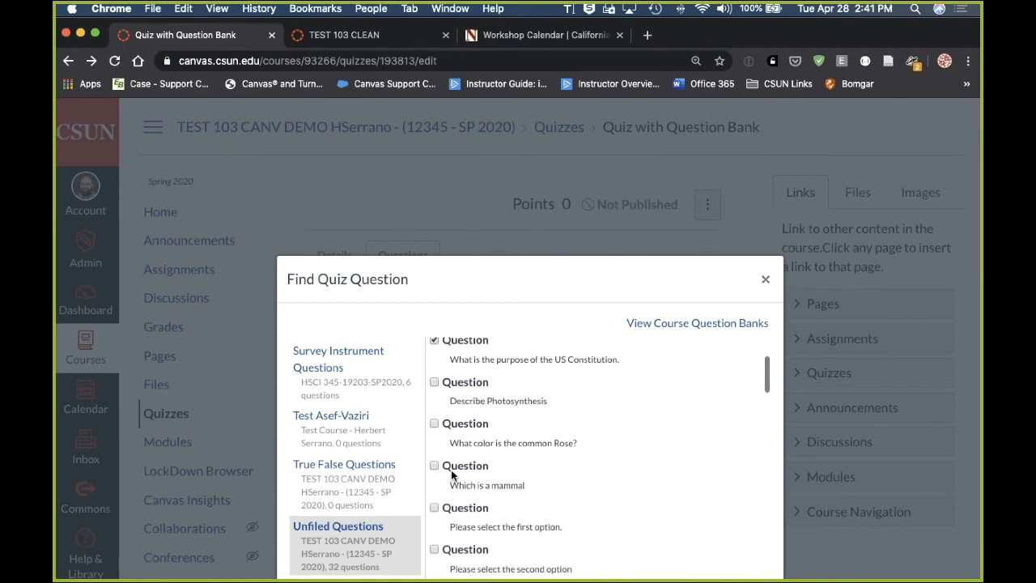
pyautogui.click(434, 426)
pyautogui.scroll(-1, 443, 434)
pyautogui.scroll(-2, 449, 469)
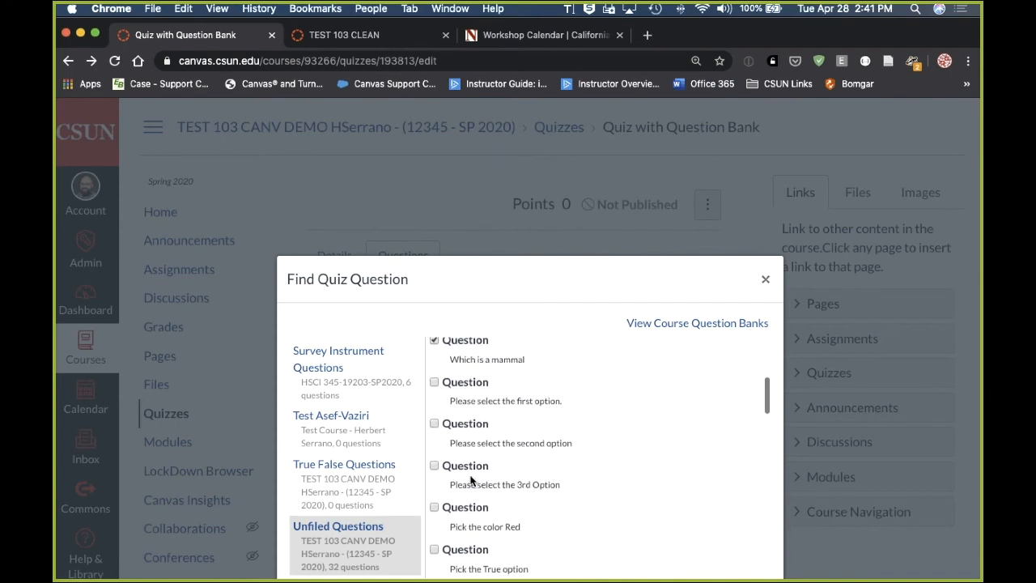
# Also select the questions "Pick the color Red", "Pick the number 4", "A is for..." and the one shown as "=".
pyautogui.scroll(-2, 460, 502)
pyautogui.click(435, 464)
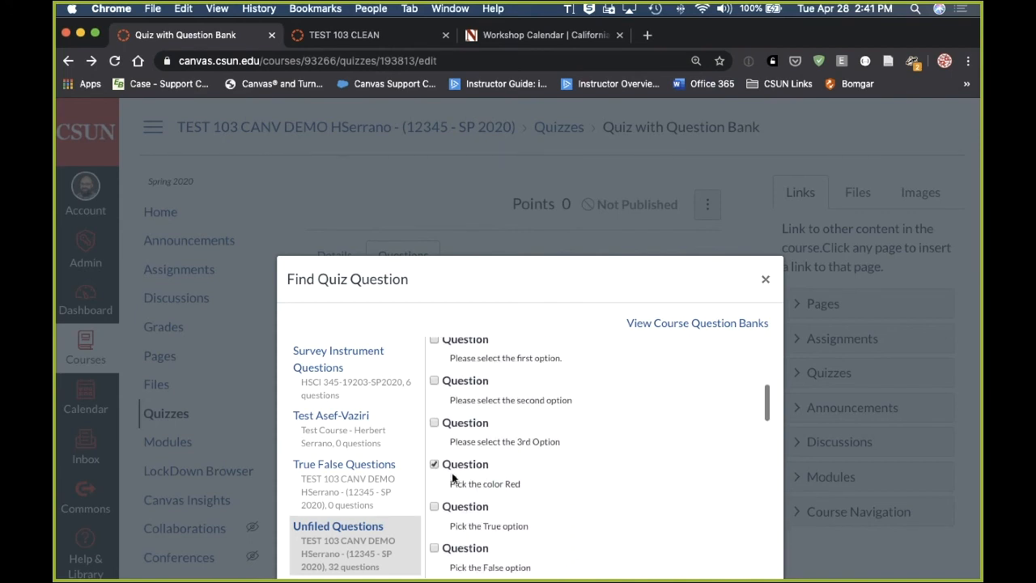
pyautogui.scroll(-4, 485, 509)
pyautogui.click(434, 462)
pyautogui.scroll(-4, 435, 453)
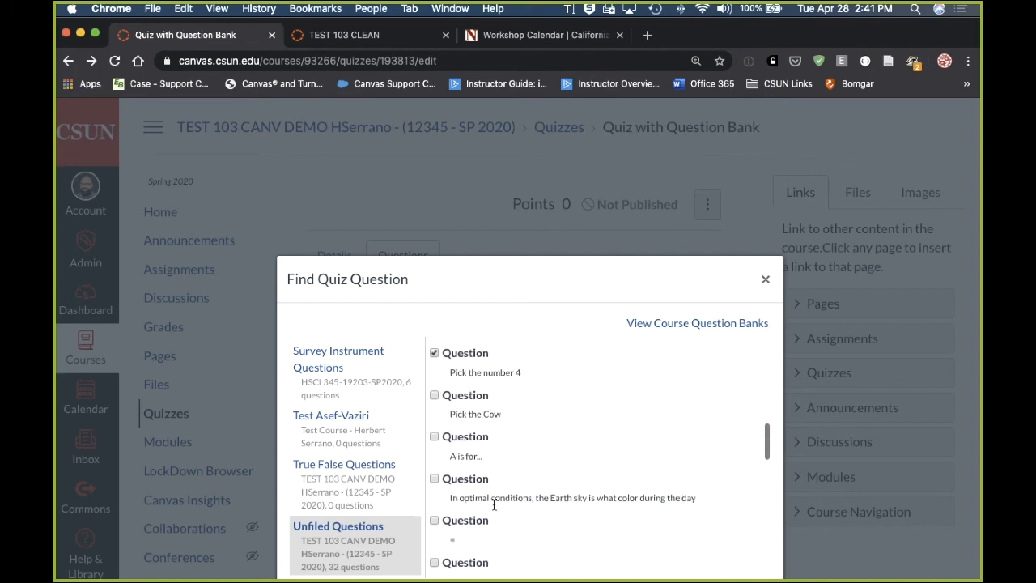
pyautogui.click(435, 424)
pyautogui.scroll(-3, 434, 413)
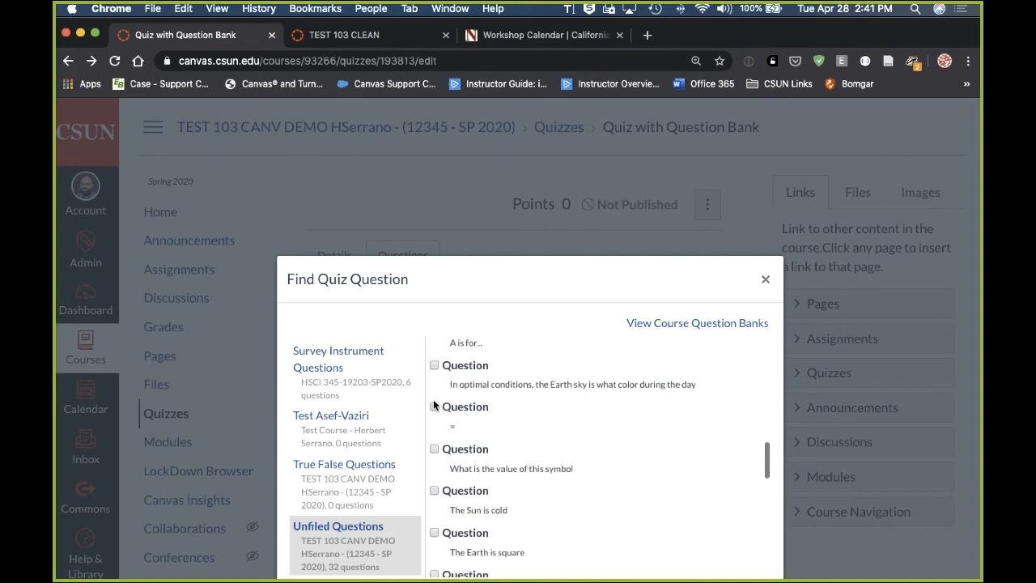
# Add the selected bank questions to the quiz with No Group as the question group.
pyautogui.scroll(-9, 565, 492)
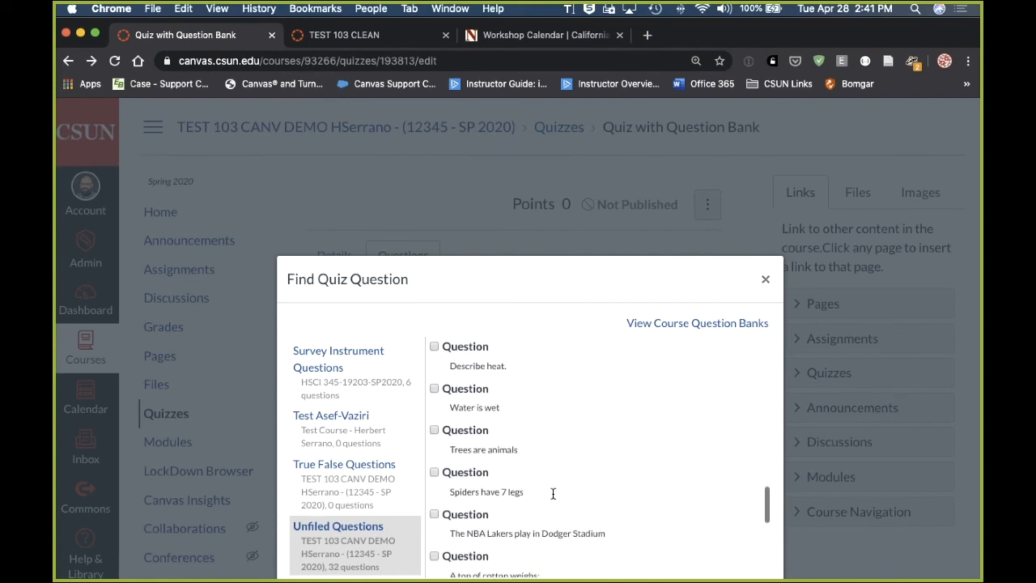
pyautogui.scroll(-4, 778, 486)
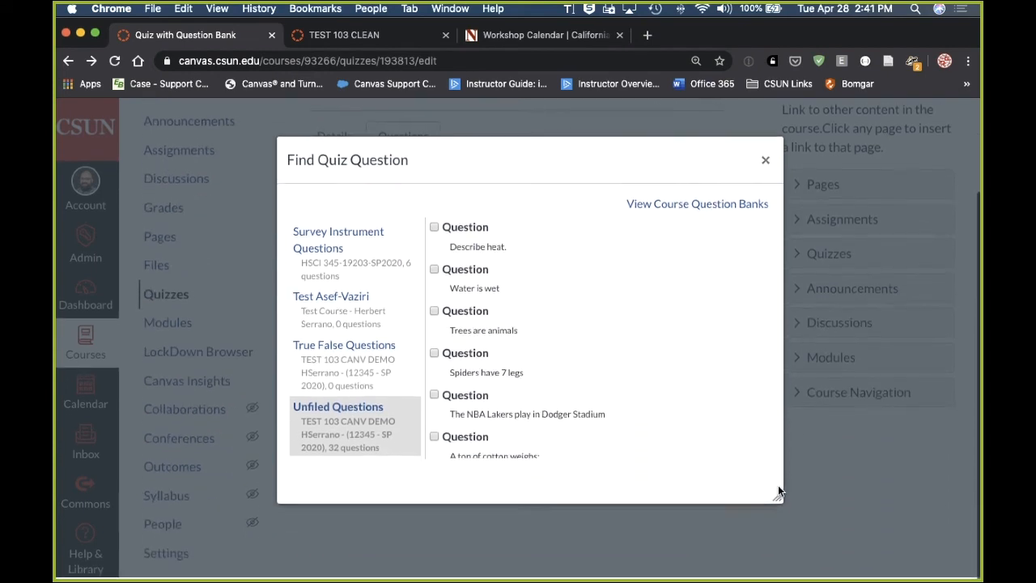
pyautogui.scroll(-8, 573, 358)
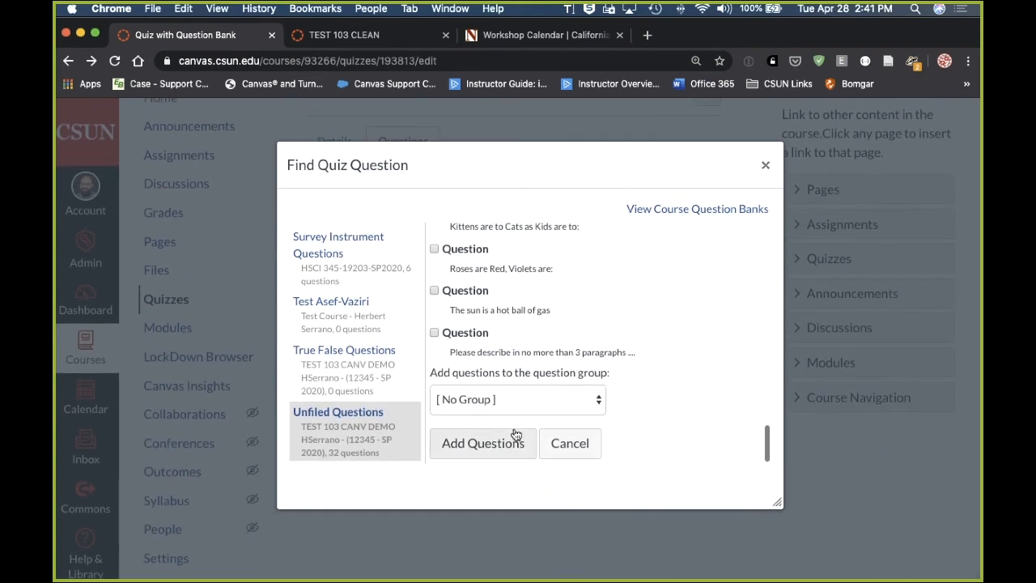
pyautogui.click(498, 454)
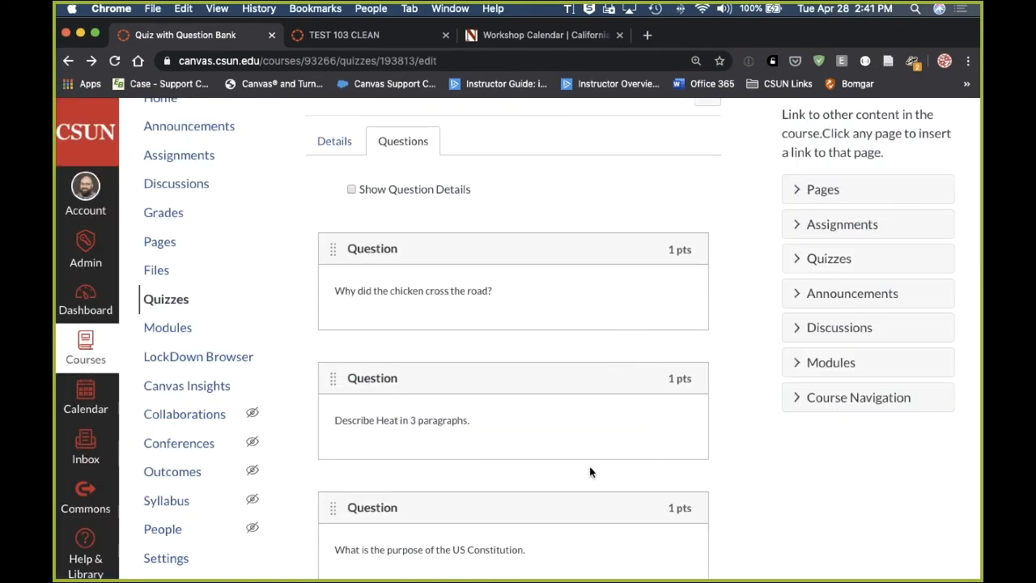
# Review the added questions and the quiz's total points.
pyautogui.scroll(-4, 590, 470)
pyautogui.scroll(-6, 590, 469)
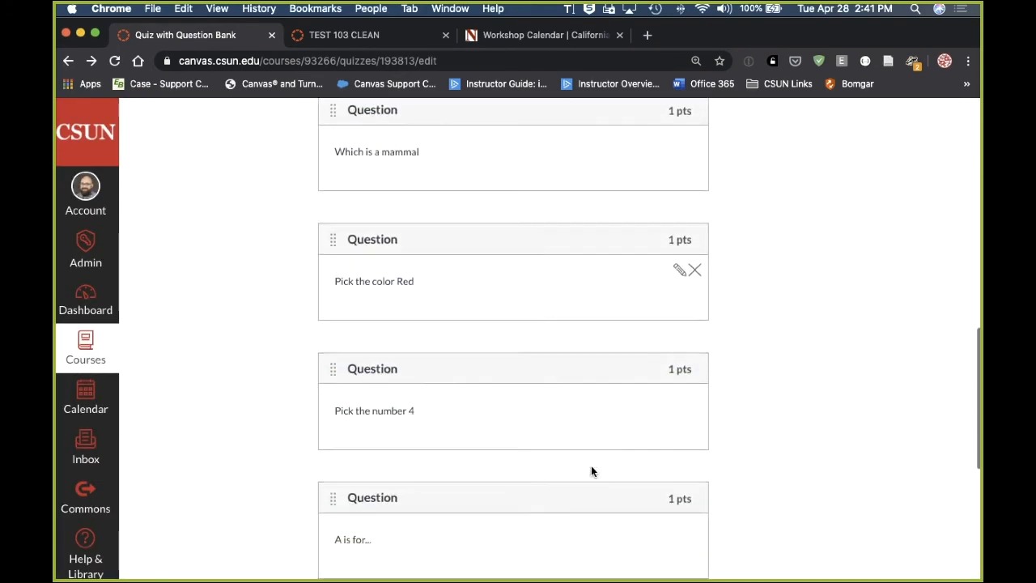
pyautogui.scroll(10, 591, 465)
pyautogui.scroll(3, 593, 413)
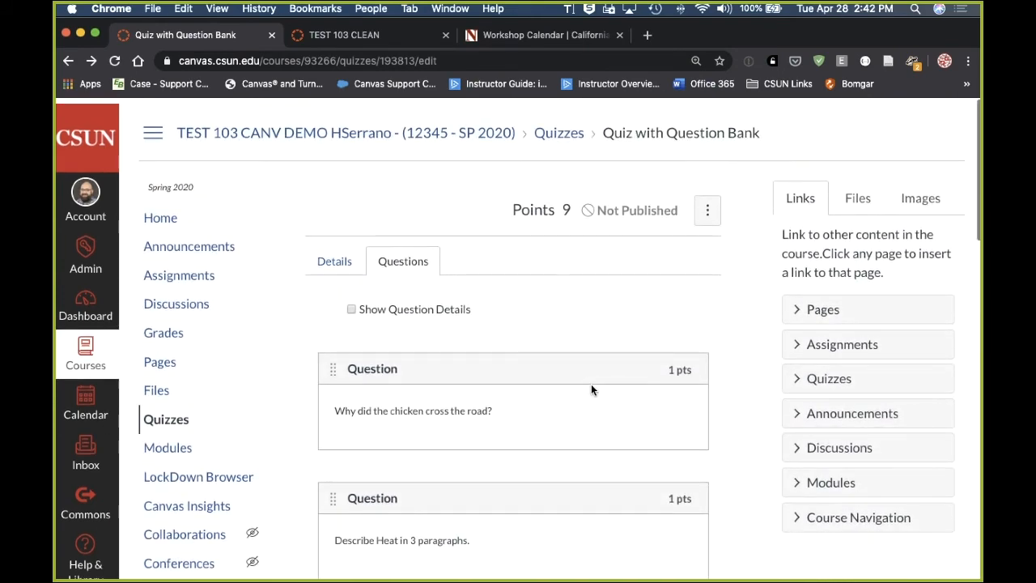
pyautogui.scroll(-10, 592, 389)
pyautogui.scroll(-4, 591, 390)
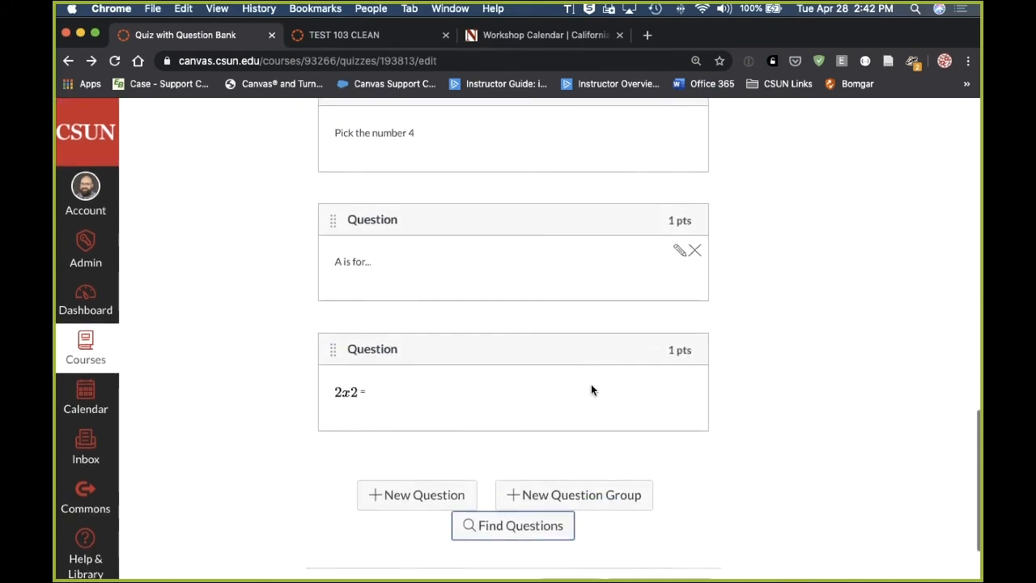
pyautogui.scroll(1, 597, 289)
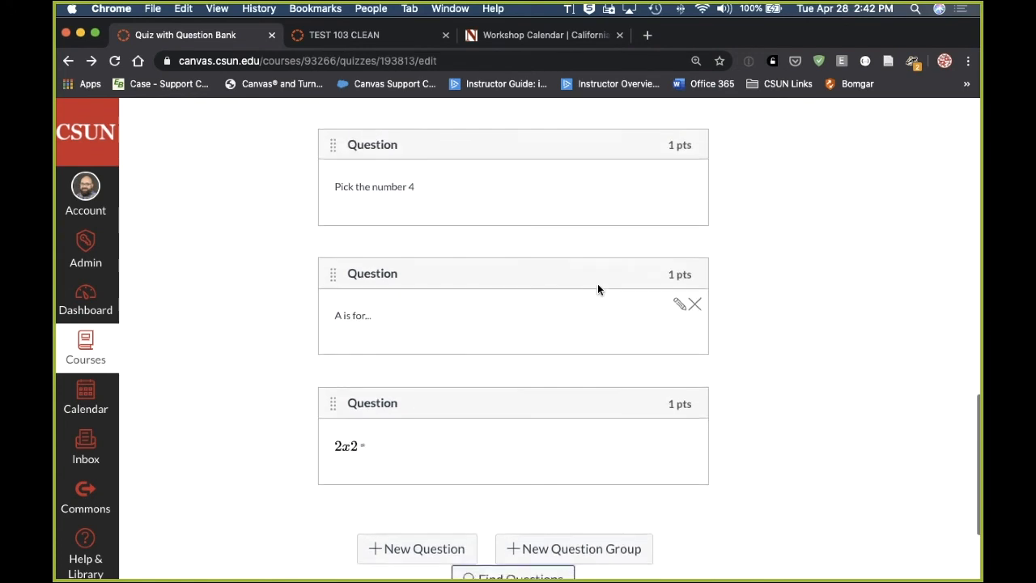
pyautogui.scroll(-3, 597, 289)
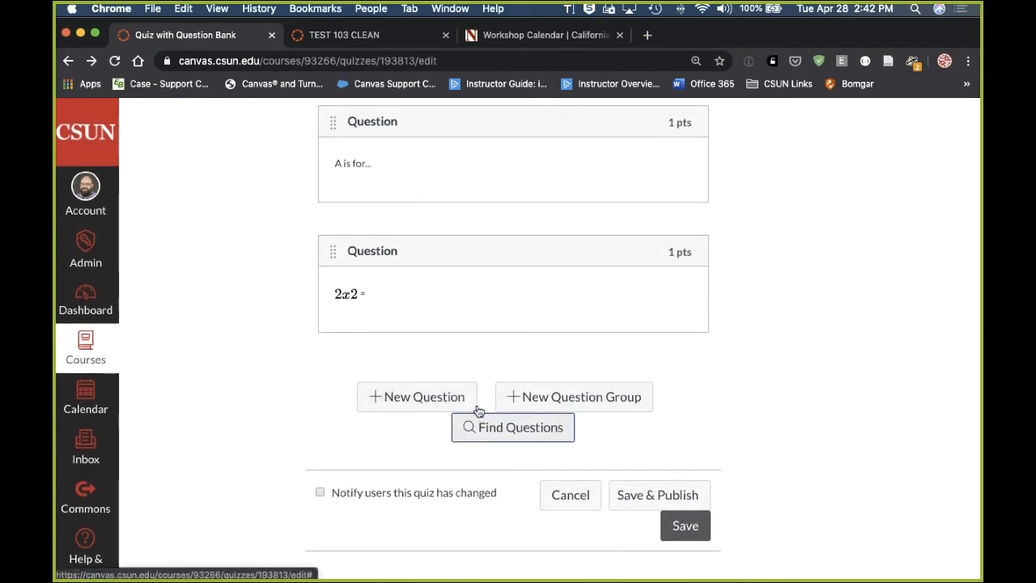
# Create a question group named Group that picks 2 questions at 2 pts per question.
pyautogui.click(627, 396)
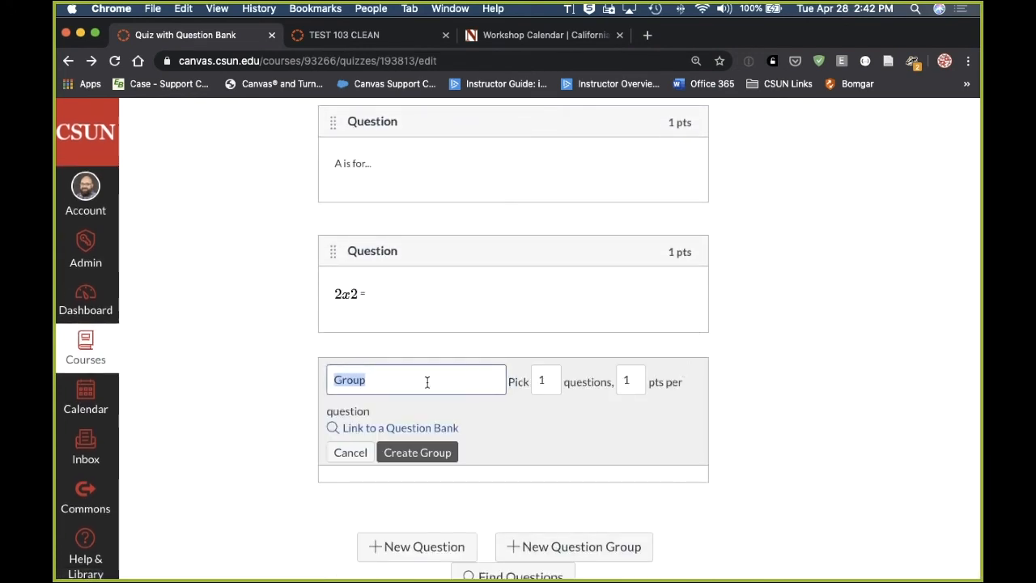
pyautogui.click(555, 381)
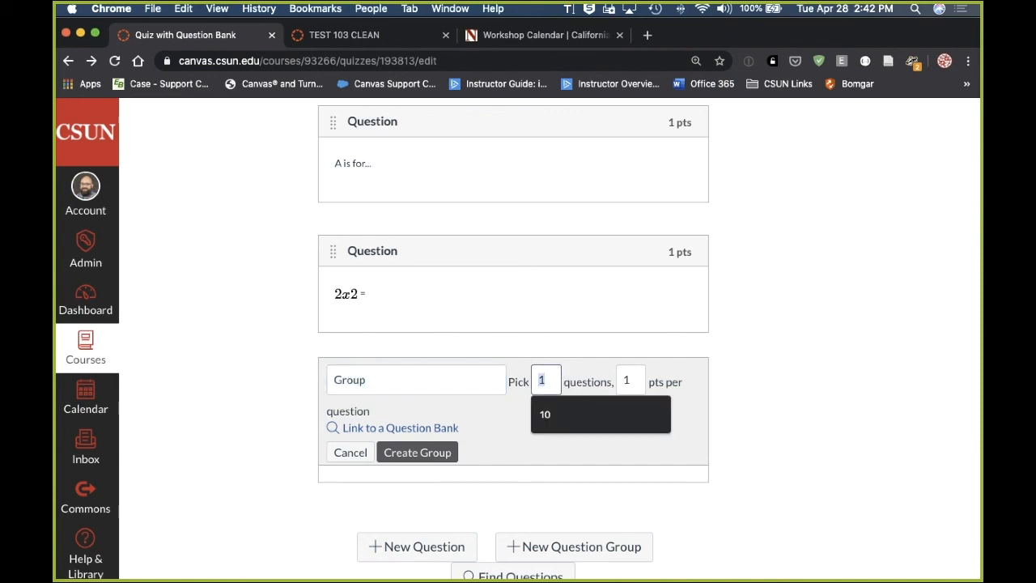
pyautogui.write('2')
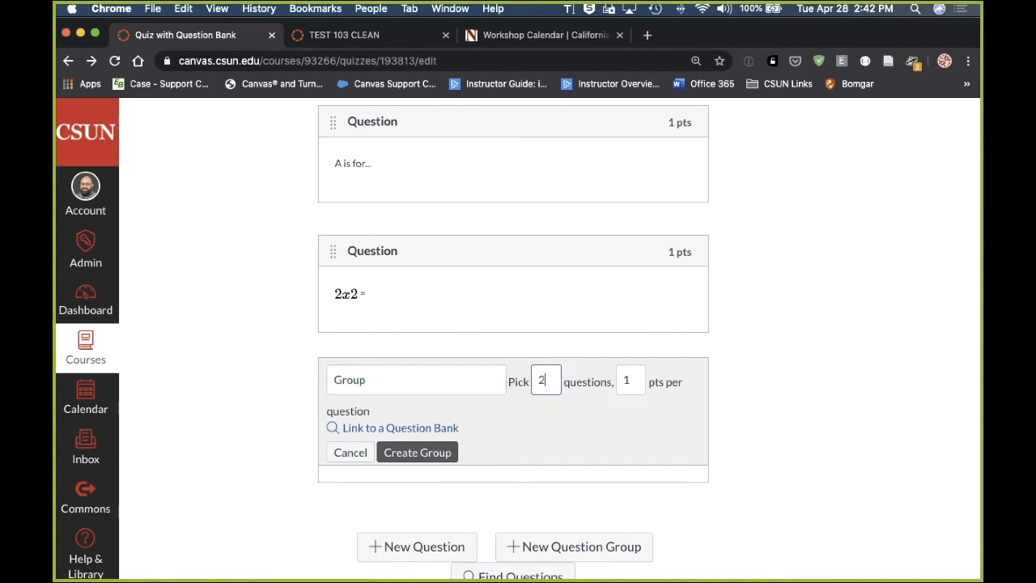
pyautogui.click(628, 379)
pyautogui.click(420, 454)
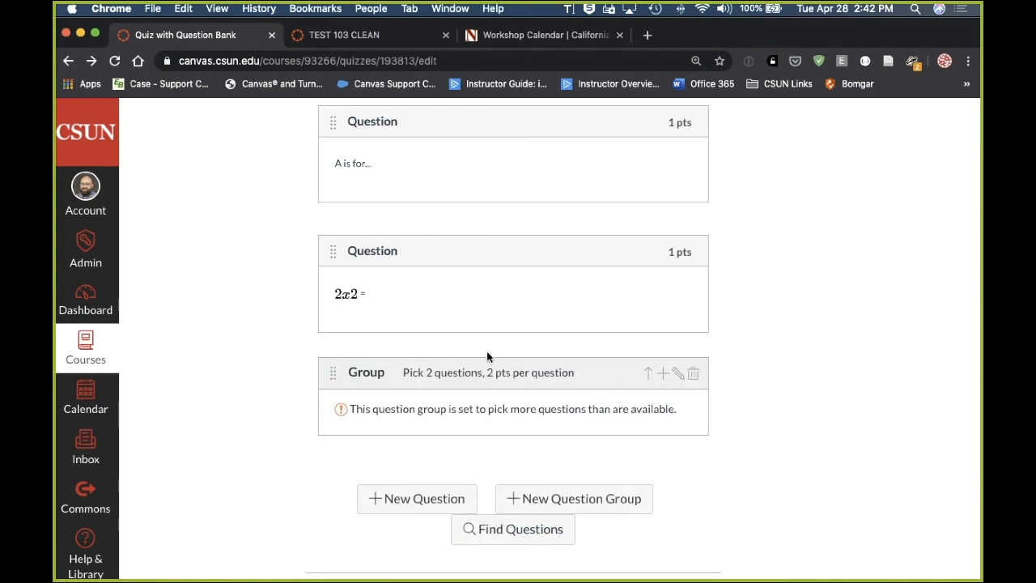
pyautogui.scroll(5, 510, 242)
pyautogui.scroll(10, 509, 243)
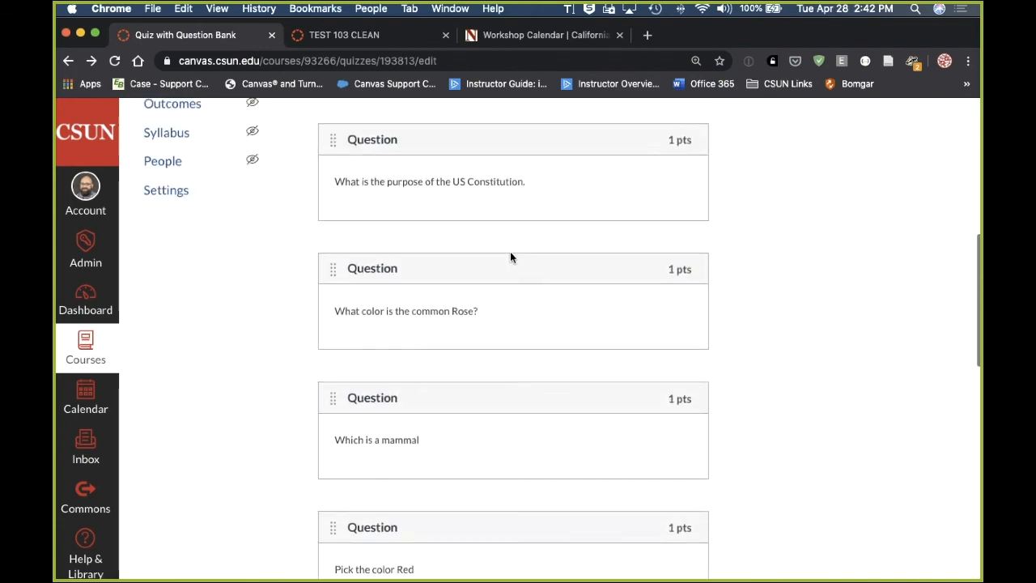
pyautogui.scroll(1, 453, 323)
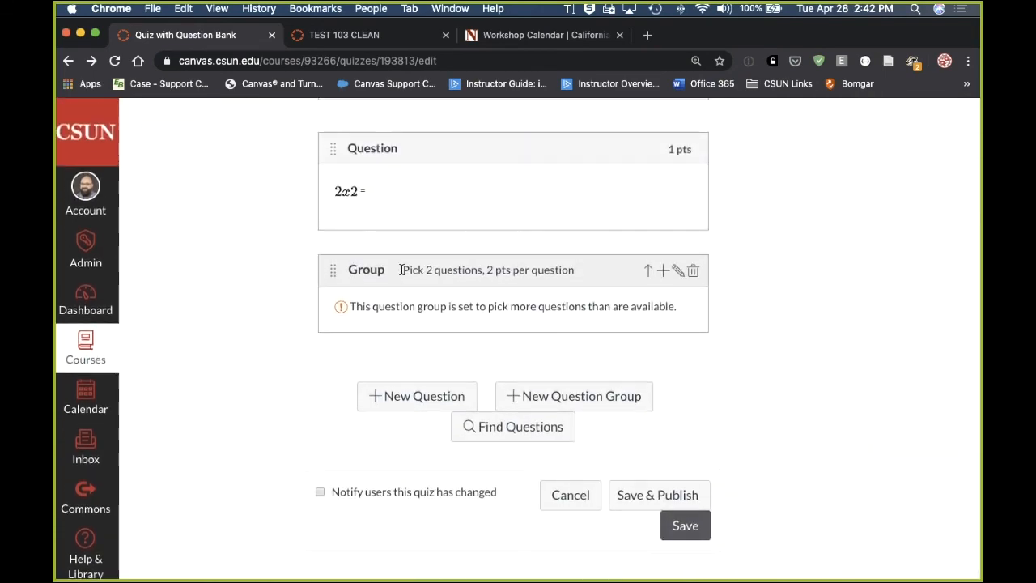
# Move the "2x2 =" and "A is for..." questions into the question group named Group.
pyautogui.scroll(2, 373, 232)
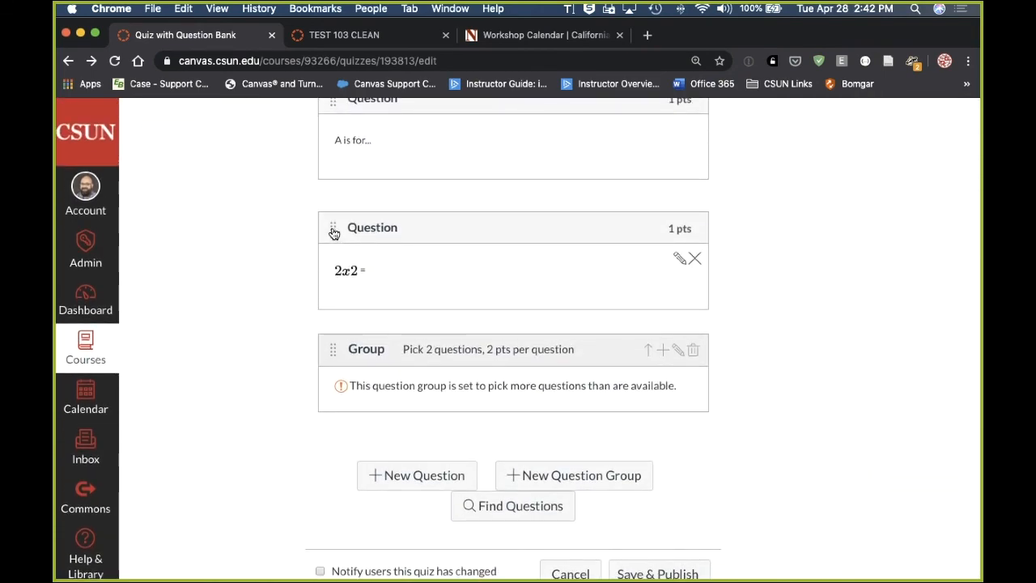
pyautogui.moveTo(331, 229); pyautogui.dragTo(398, 297)
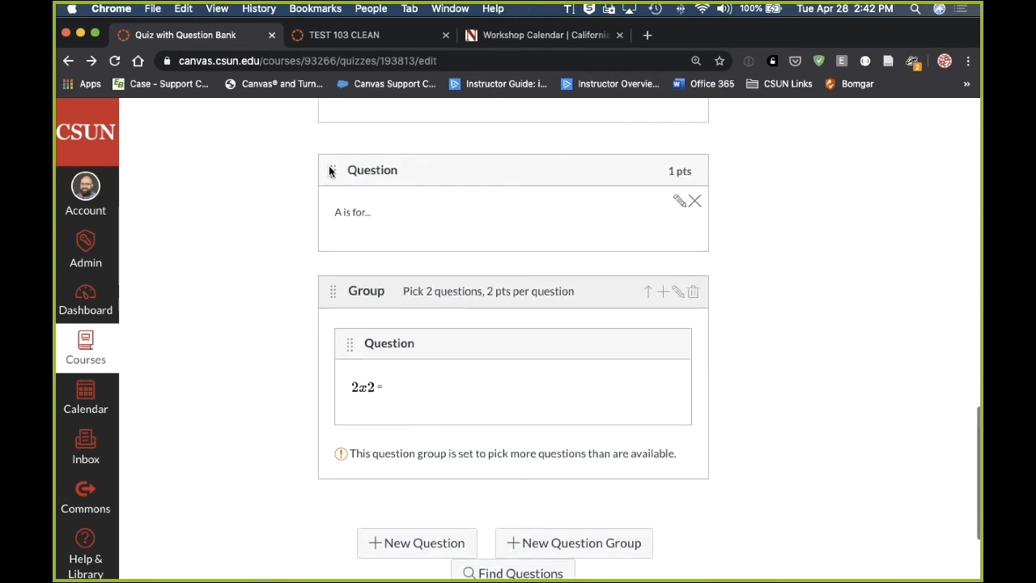
pyautogui.moveTo(331, 169); pyautogui.dragTo(401, 356)
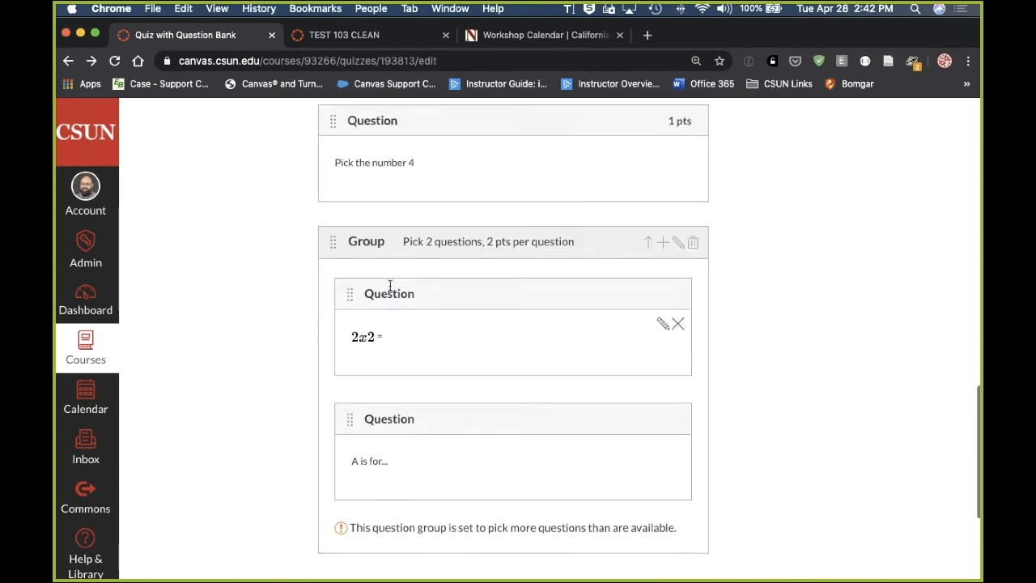
# Move the "Pick the number 4" question into Group, placing it first in the group.
pyautogui.scroll(1, 348, 211)
pyautogui.scroll(2, 335, 170)
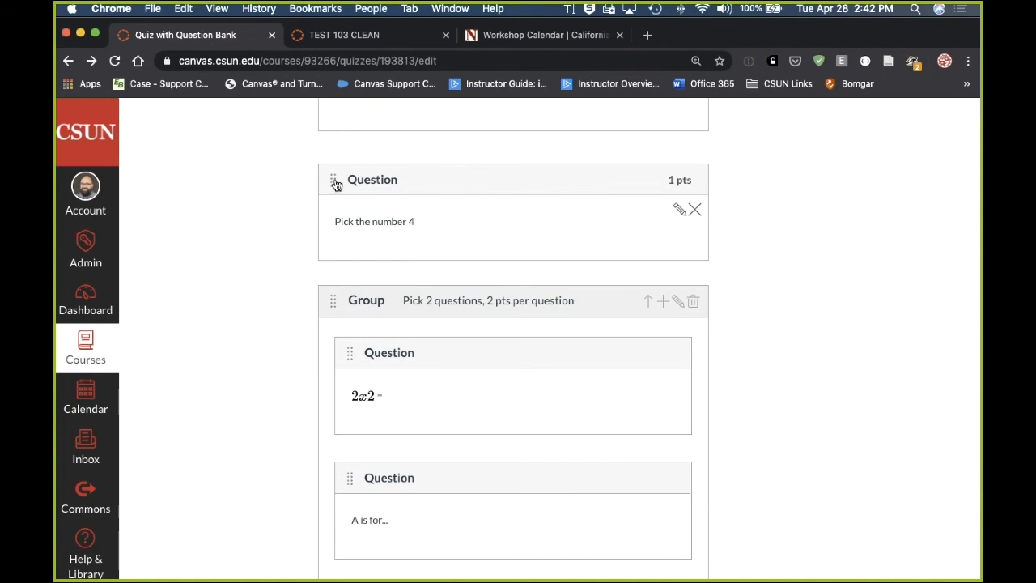
pyautogui.click(332, 182)
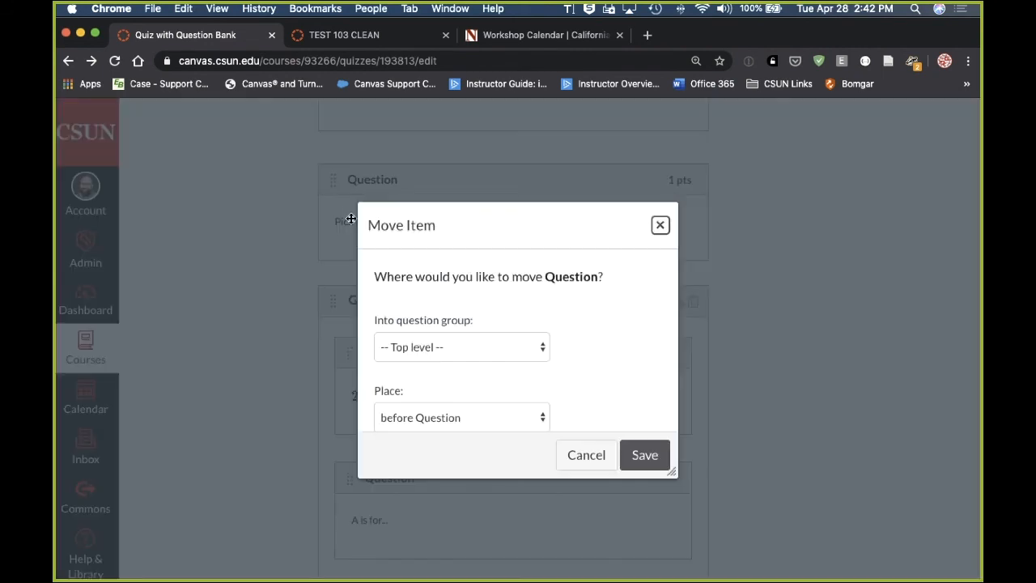
pyautogui.click(660, 226)
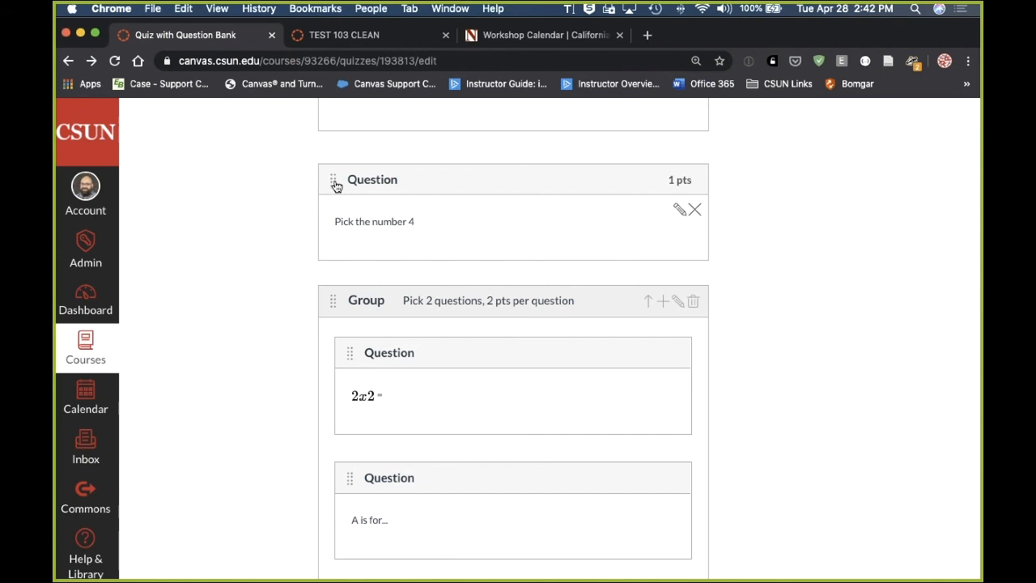
pyautogui.moveTo(336, 186); pyautogui.dragTo(377, 310)
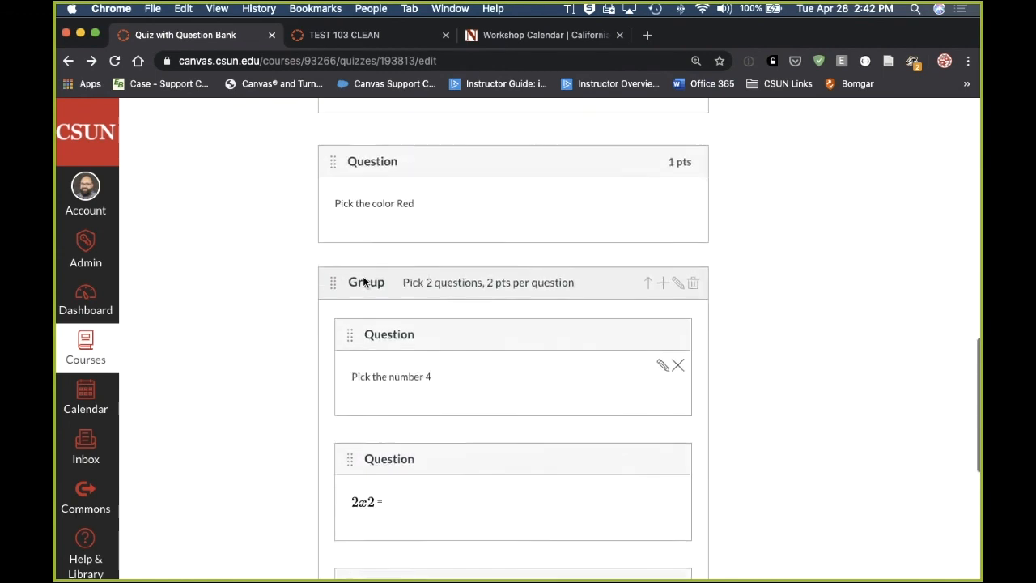
# Move the "Pick the color Red" question into Group, with its placement set to before Question.
pyautogui.scroll(1, 363, 283)
pyautogui.click(333, 191)
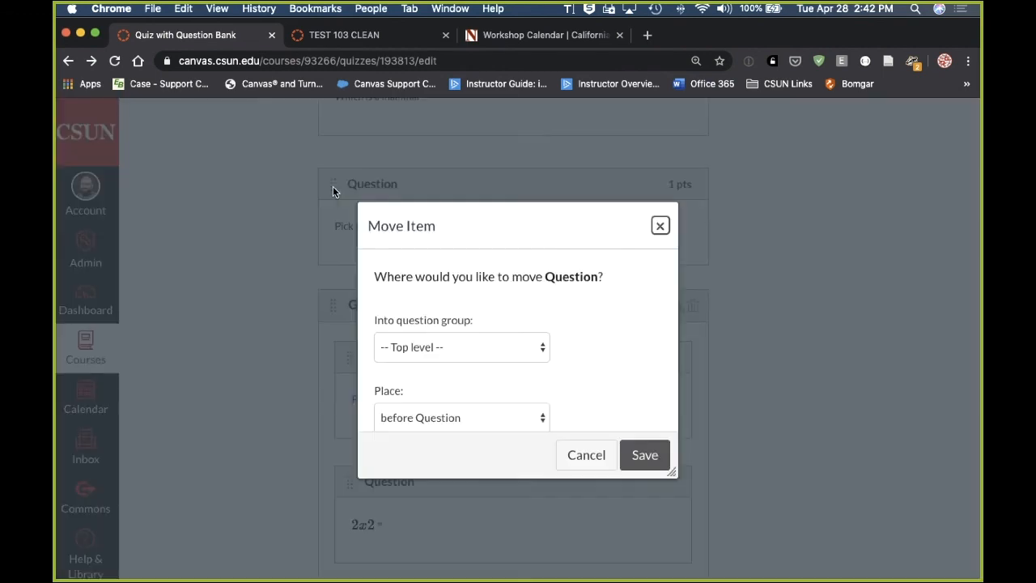
pyautogui.click(486, 347)
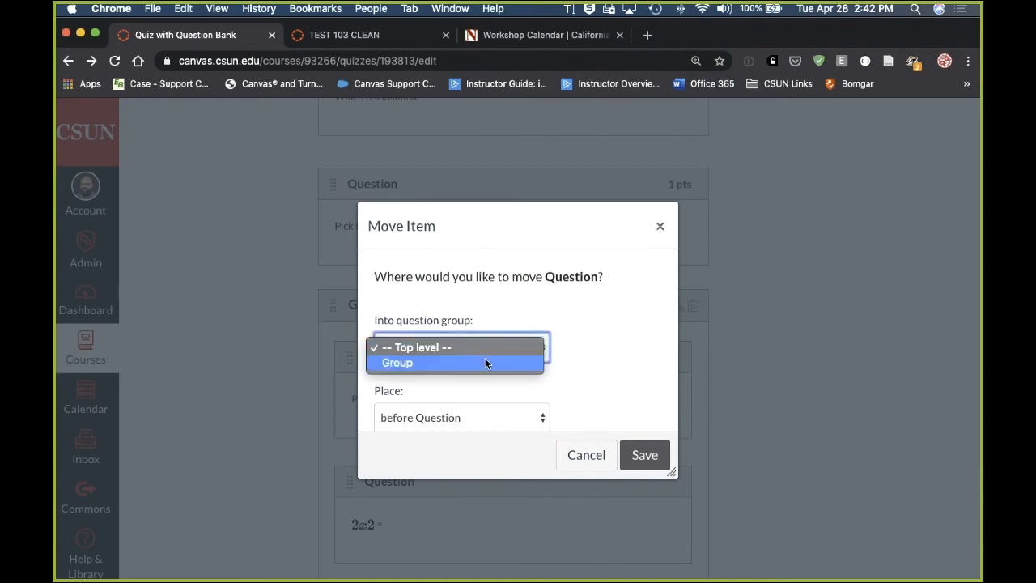
pyautogui.click(485, 357)
pyautogui.scroll(-1, 499, 403)
pyautogui.click(626, 455)
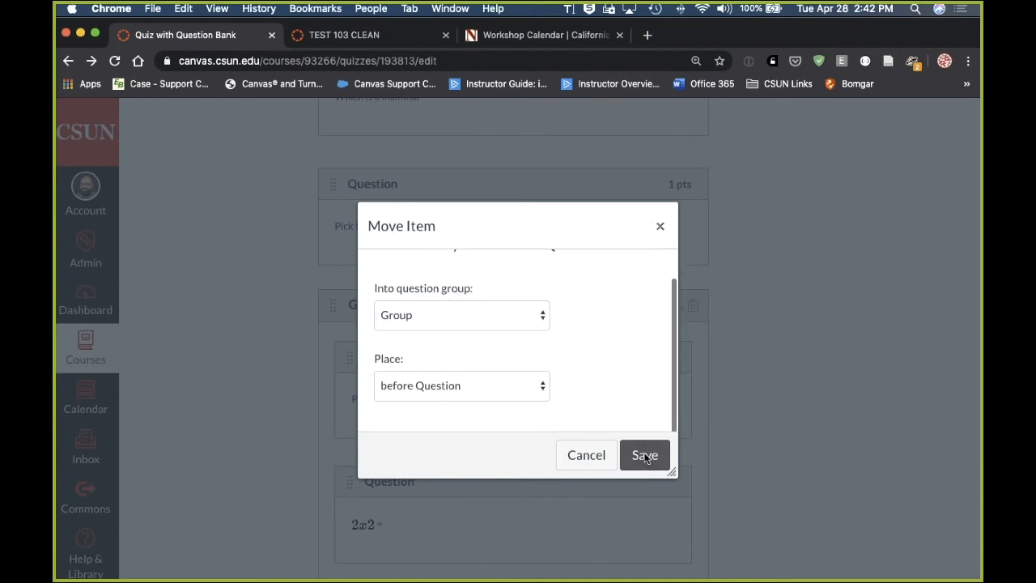
# Move "Which is a mammal", "What color is the common Rose?" and "What is the purpose of the US Constitution." into Group.
pyautogui.scroll(5, 440, 273)
pyautogui.scroll(-1, 352, 376)
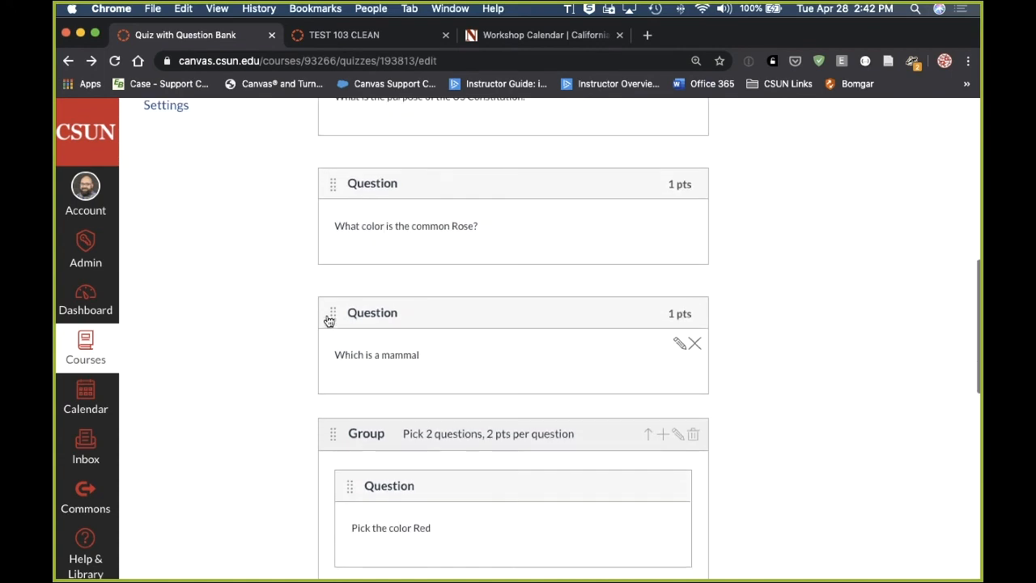
pyautogui.moveTo(331, 319); pyautogui.dragTo(381, 409)
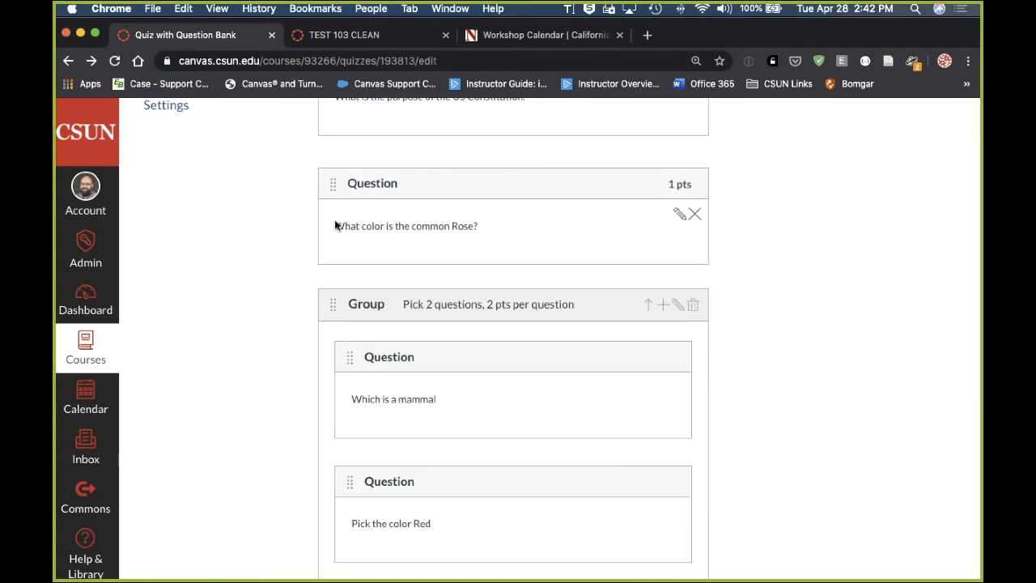
pyautogui.moveTo(348, 194); pyautogui.dragTo(366, 296)
pyautogui.scroll(4, 369, 294)
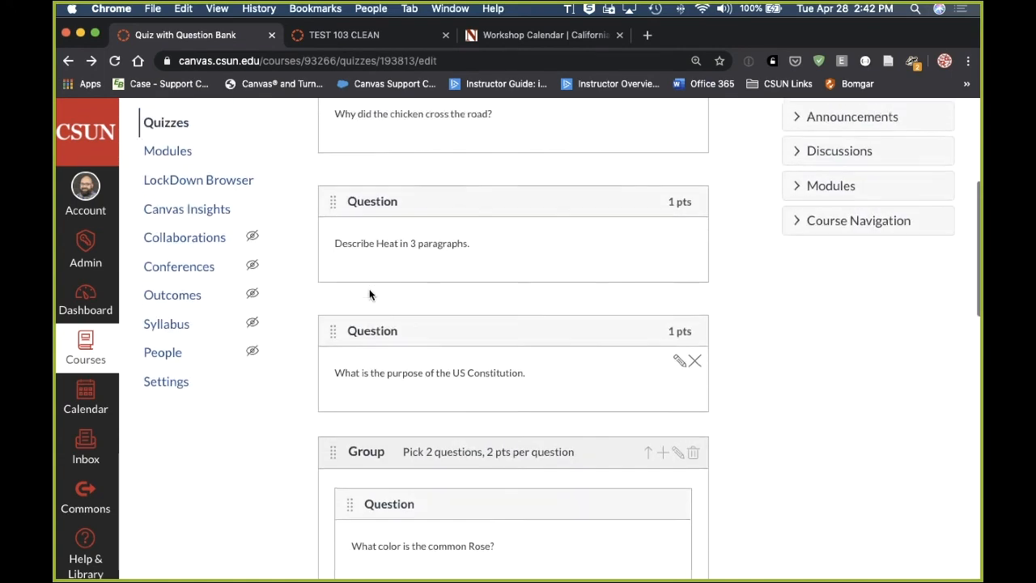
pyautogui.moveTo(335, 351); pyautogui.dragTo(377, 458)
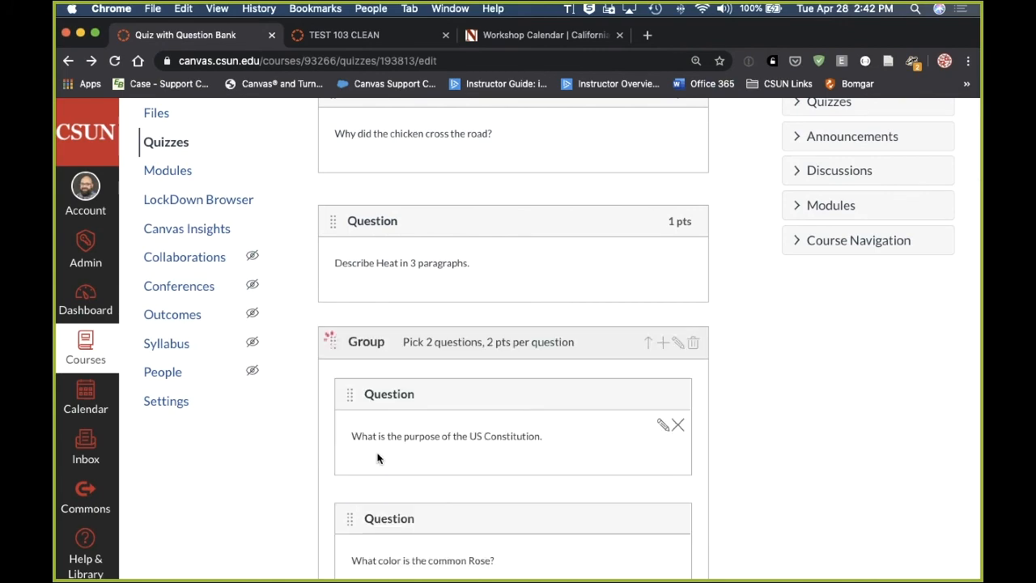
# Review the two ungrouped questions, the group's pick settings and the quiz's total points.
pyautogui.scroll(4, 377, 383)
pyautogui.scroll(-2, 384, 388)
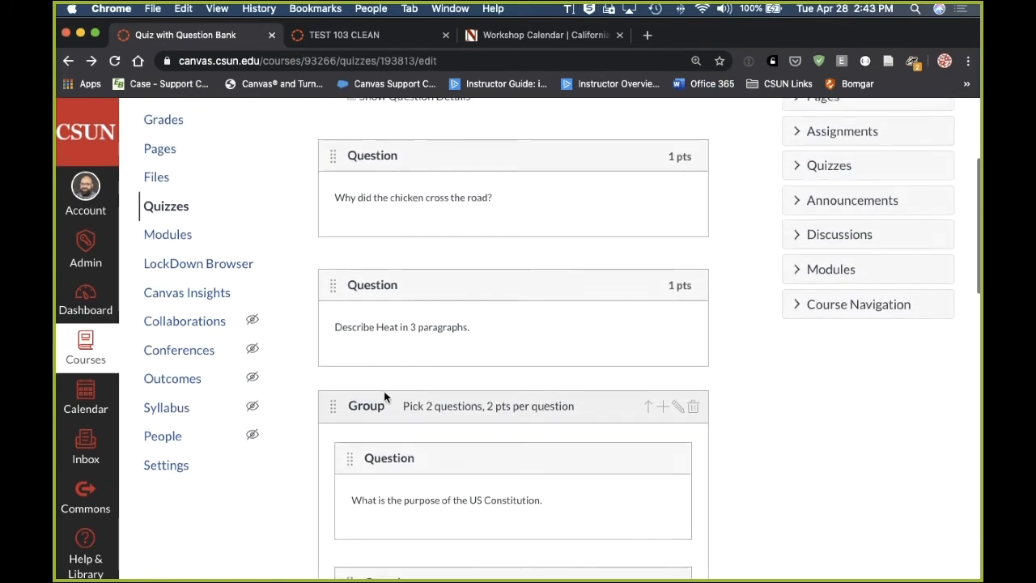
pyautogui.scroll(-1, 385, 396)
pyautogui.scroll(2, 491, 413)
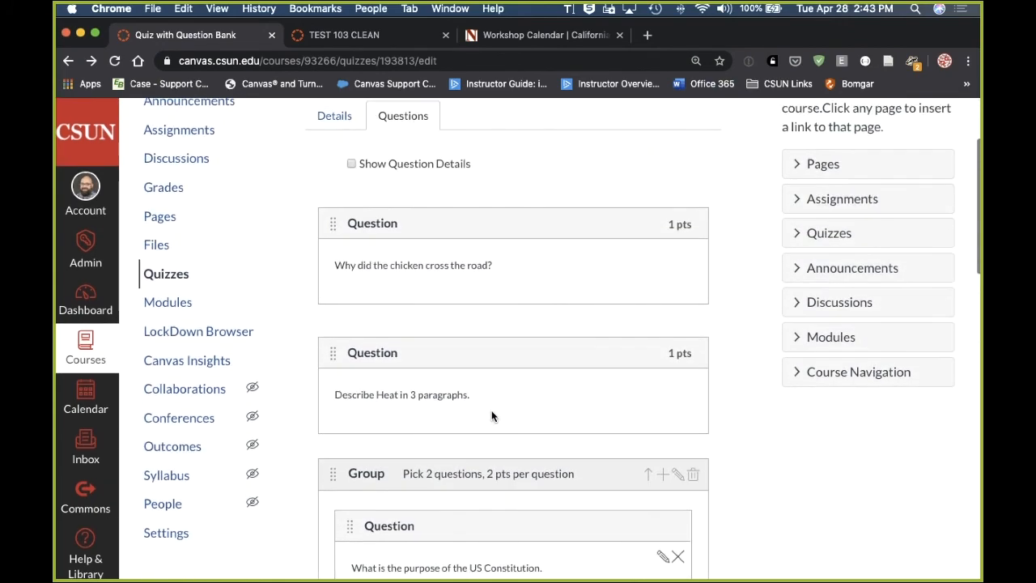
pyautogui.scroll(-1, 562, 450)
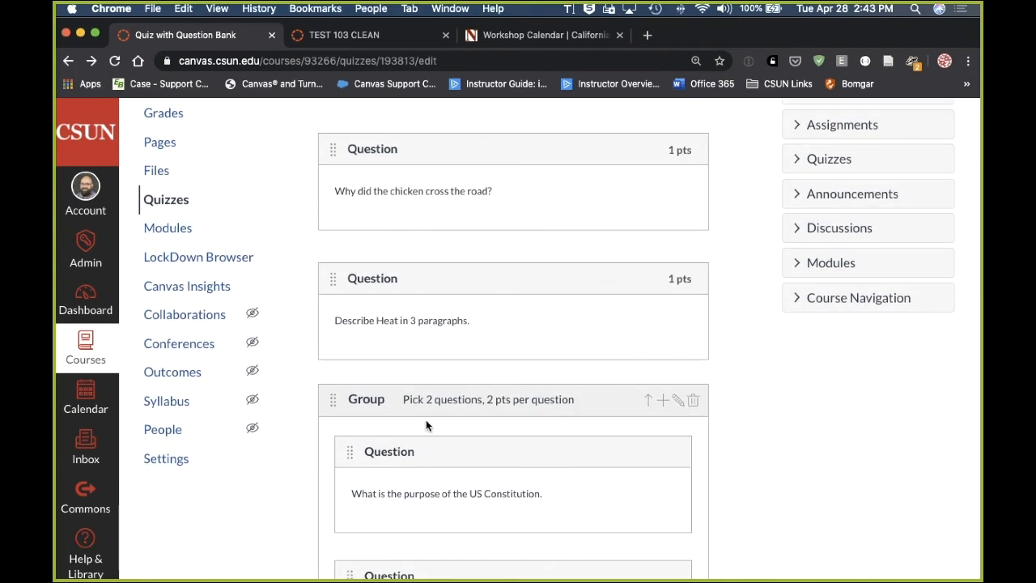
pyautogui.scroll(3, 426, 419)
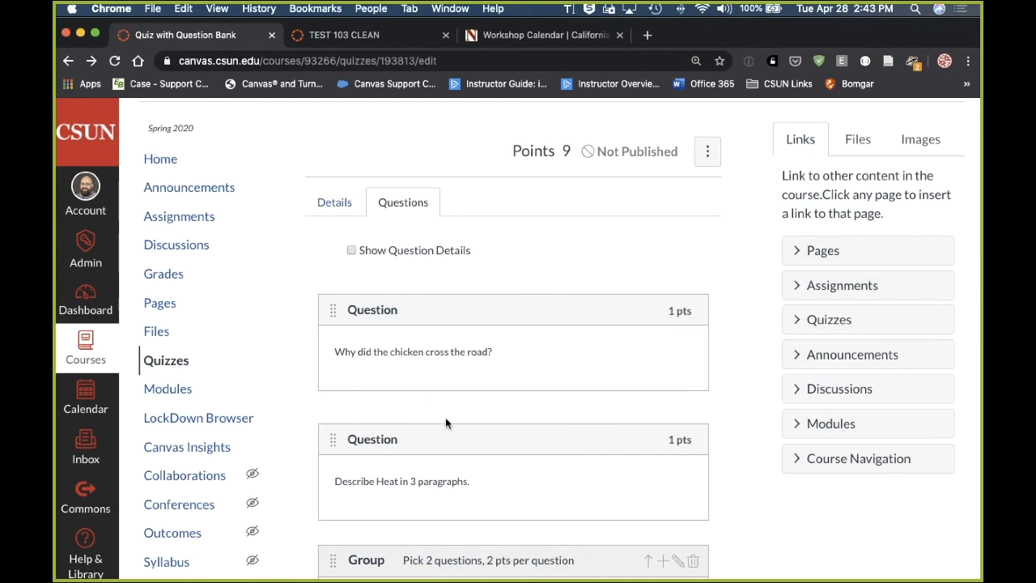
pyautogui.scroll(-1, 481, 441)
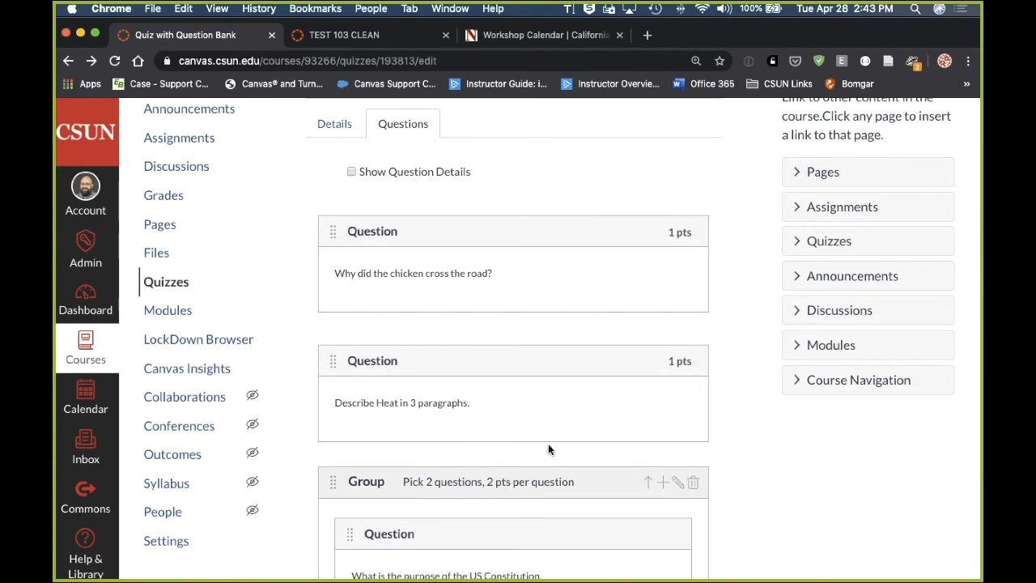
pyautogui.scroll(2, 547, 450)
# Save and publish Quiz with Question Bank.
pyautogui.scroll(-10, 548, 450)
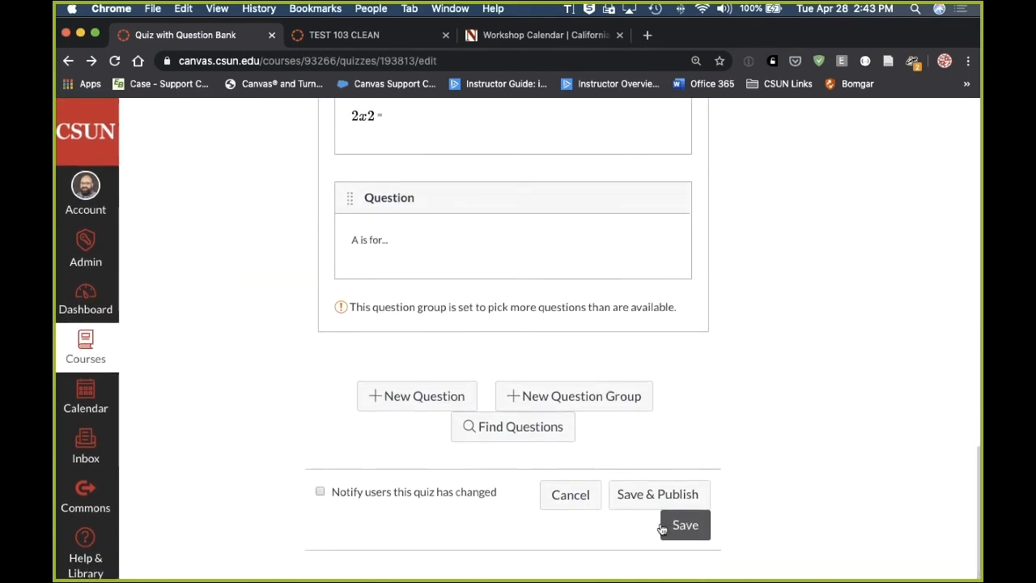
pyautogui.click(663, 527)
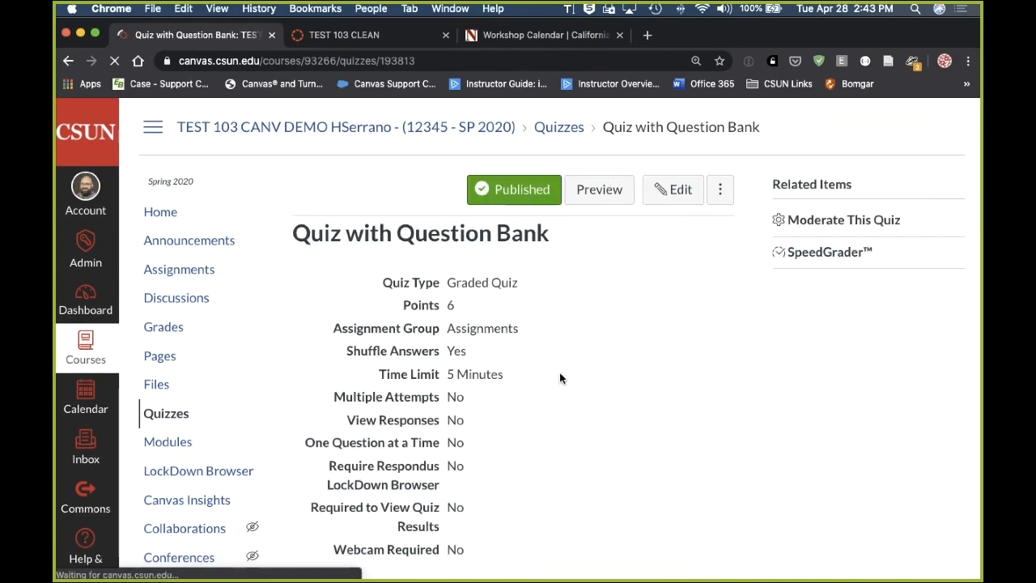
# Reopen the quiz's questions for editing and check the total points against the ungrouped questions and the question group.
pyautogui.click(664, 188)
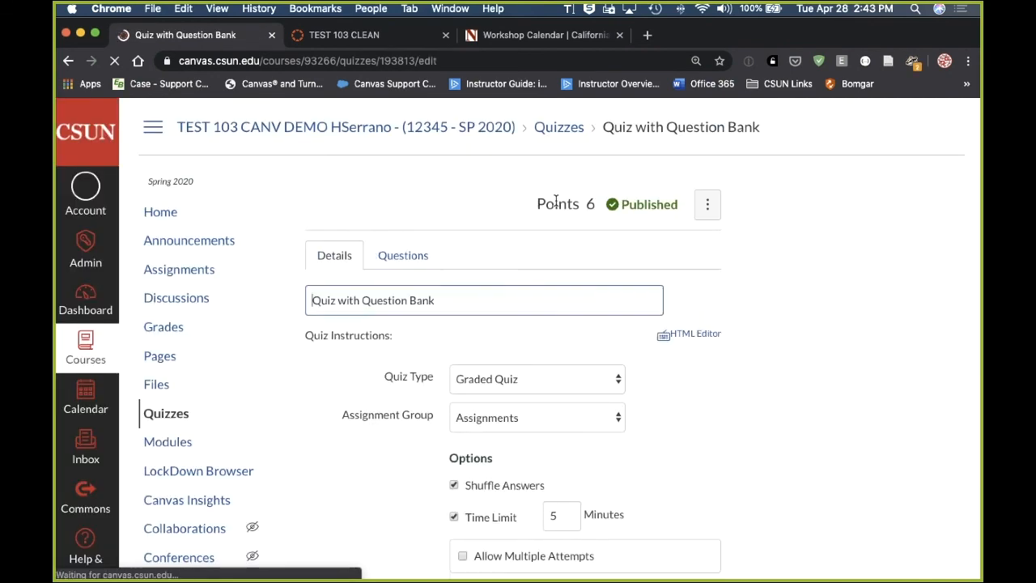
pyautogui.click(407, 257)
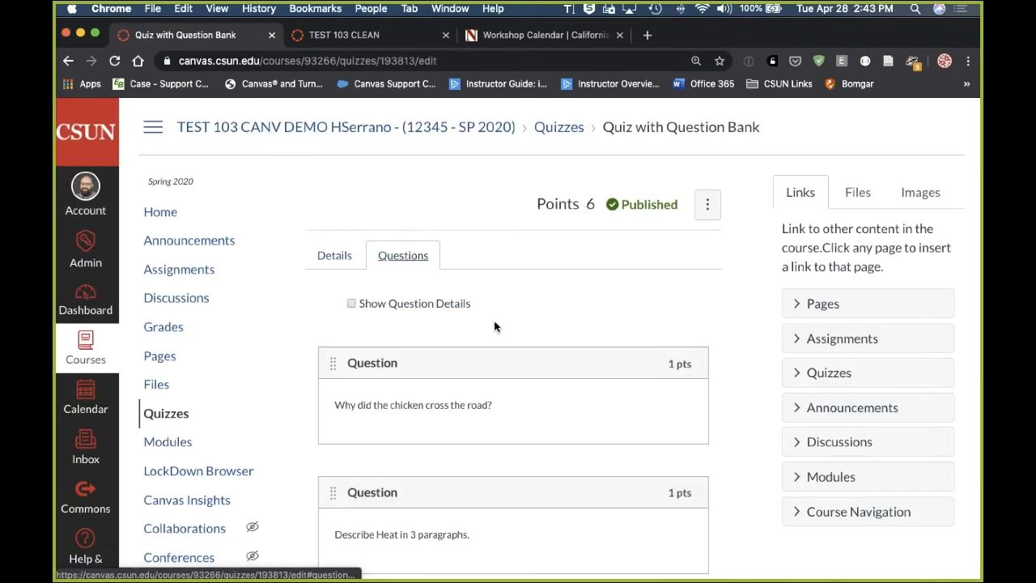
pyautogui.scroll(-3, 497, 325)
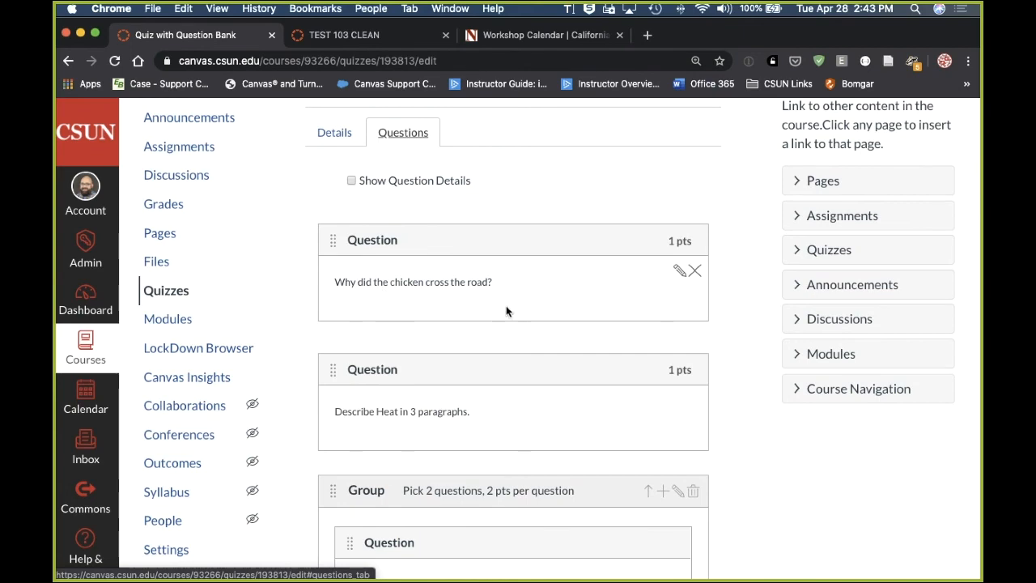
pyautogui.scroll(-3, 481, 372)
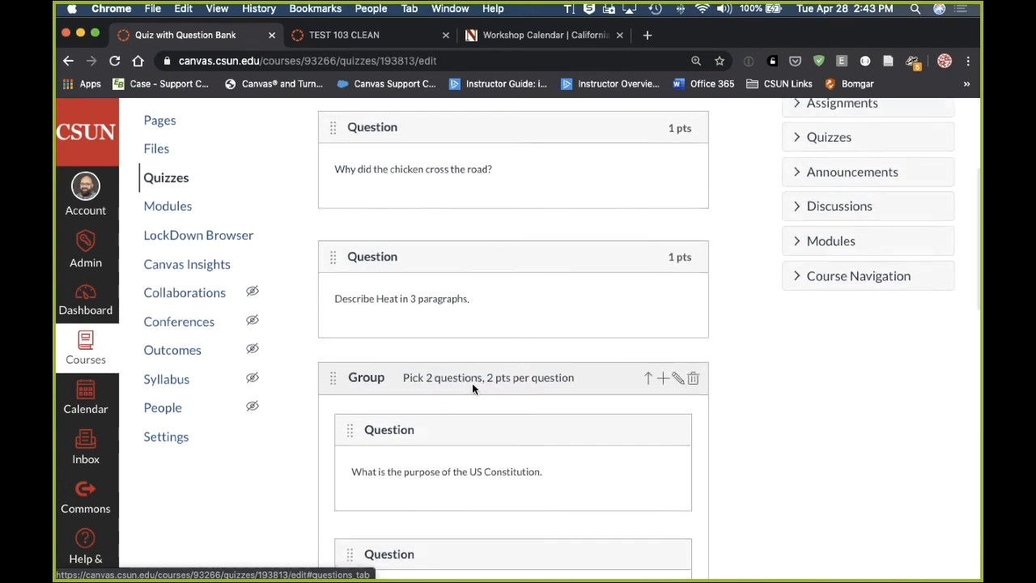
pyautogui.scroll(2, 472, 388)
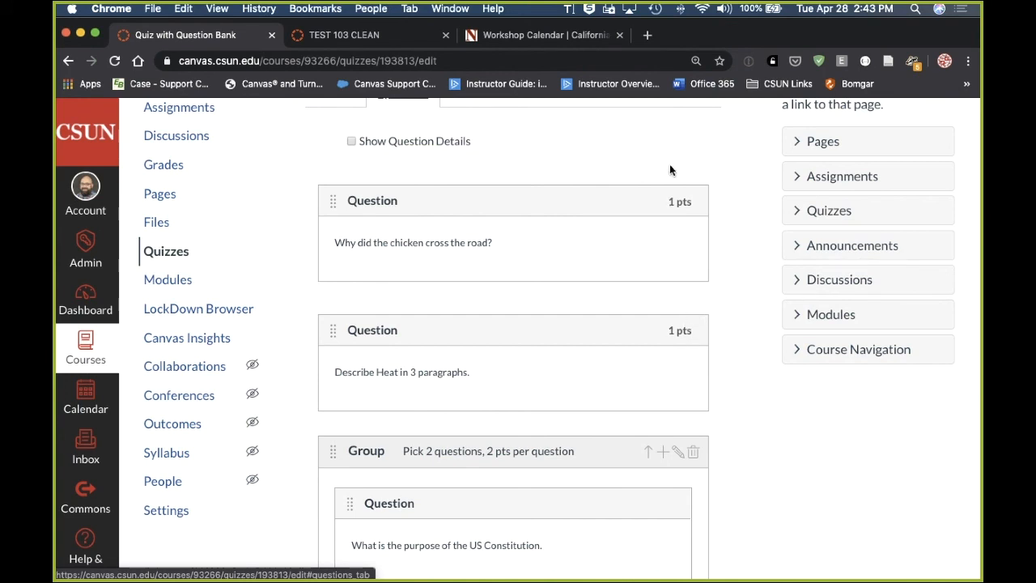
pyautogui.scroll(-4, 596, 375)
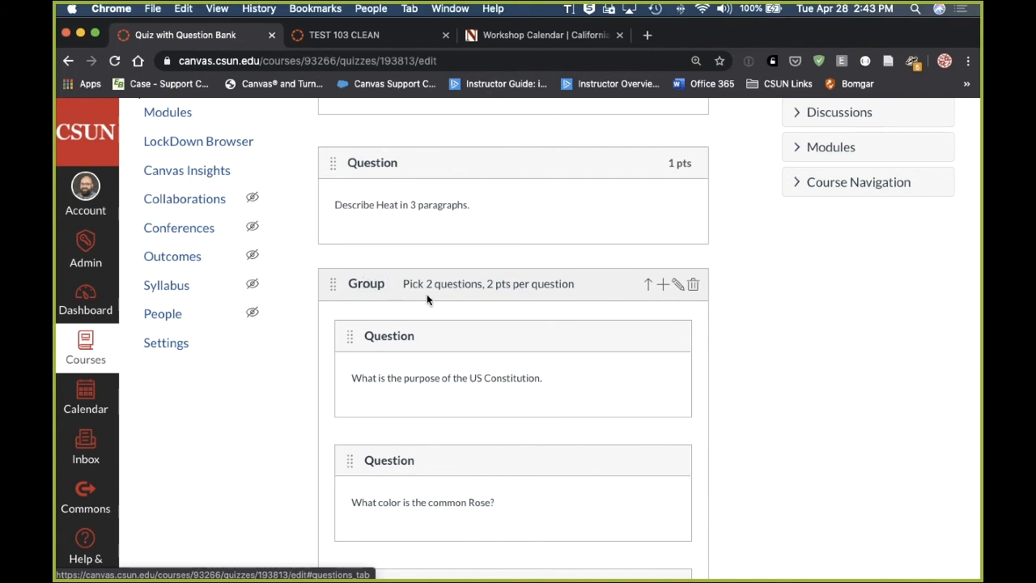
pyautogui.scroll(-10, 482, 411)
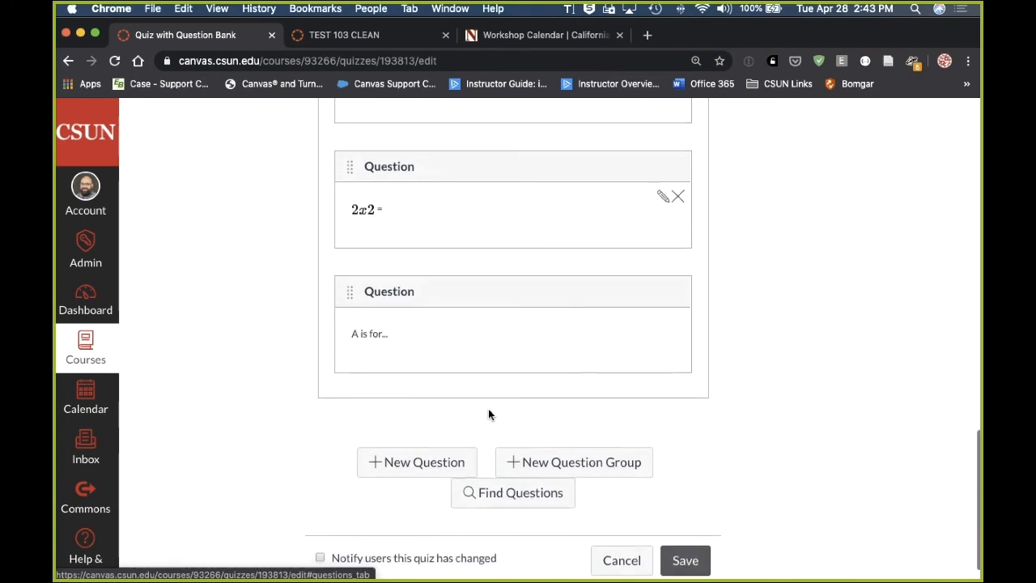
pyautogui.scroll(15, 486, 342)
pyautogui.scroll(-10, 537, 385)
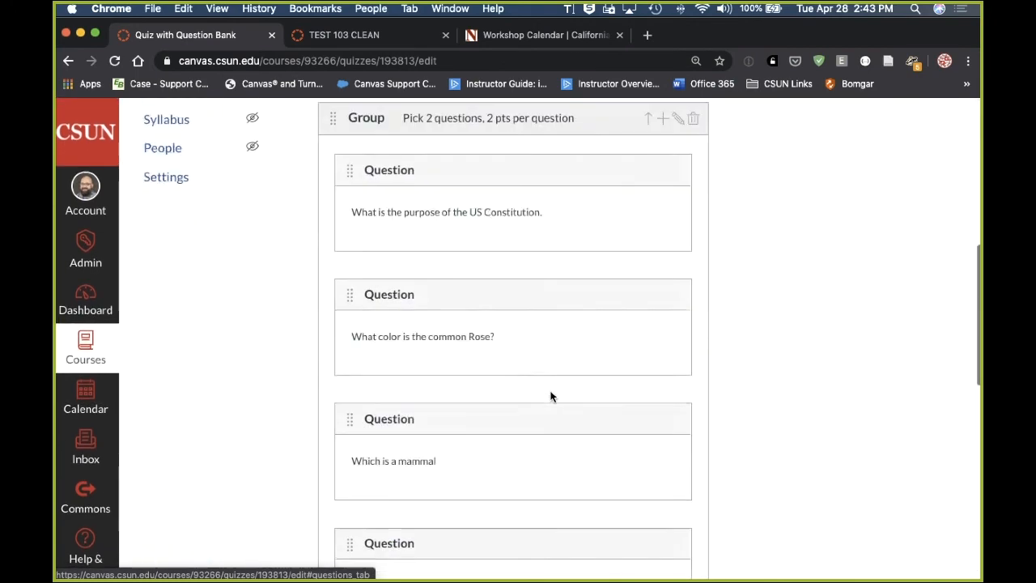
pyautogui.scroll(10, 550, 395)
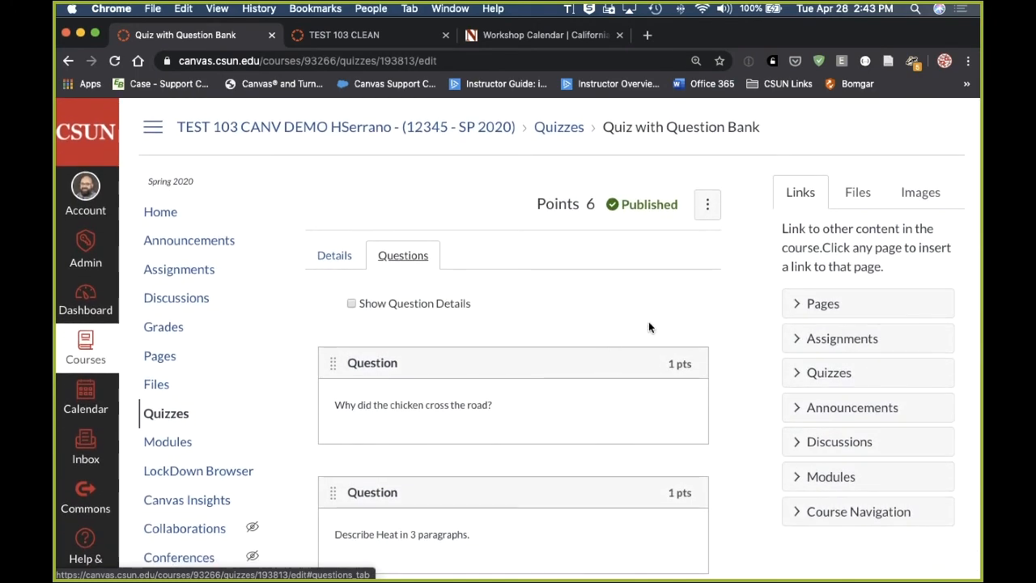
# Switch to the student's session in Opera and open the course's list of quizzes.
pyautogui.press('super+Tab')
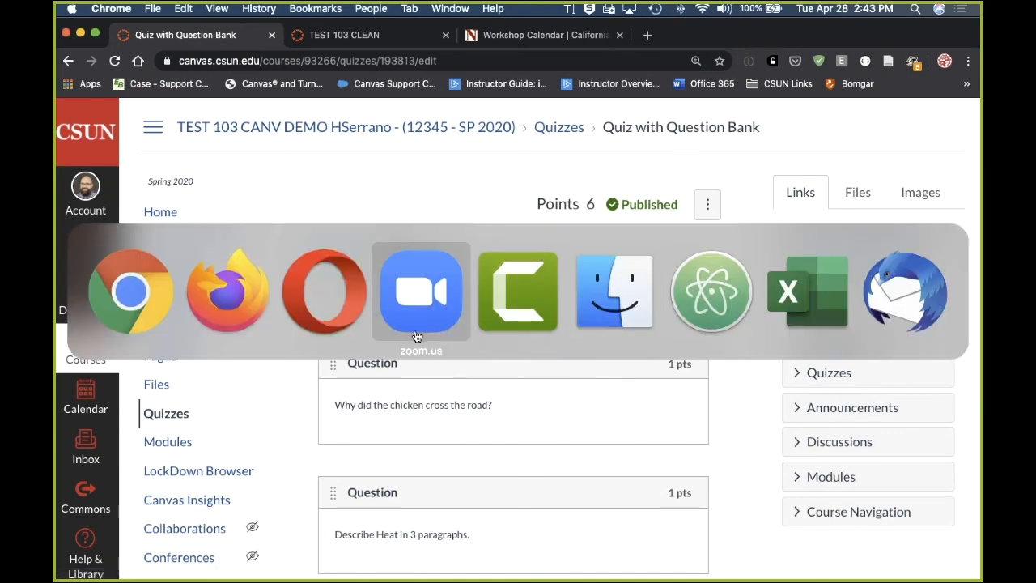
pyautogui.click(328, 318)
pyautogui.click(186, 346)
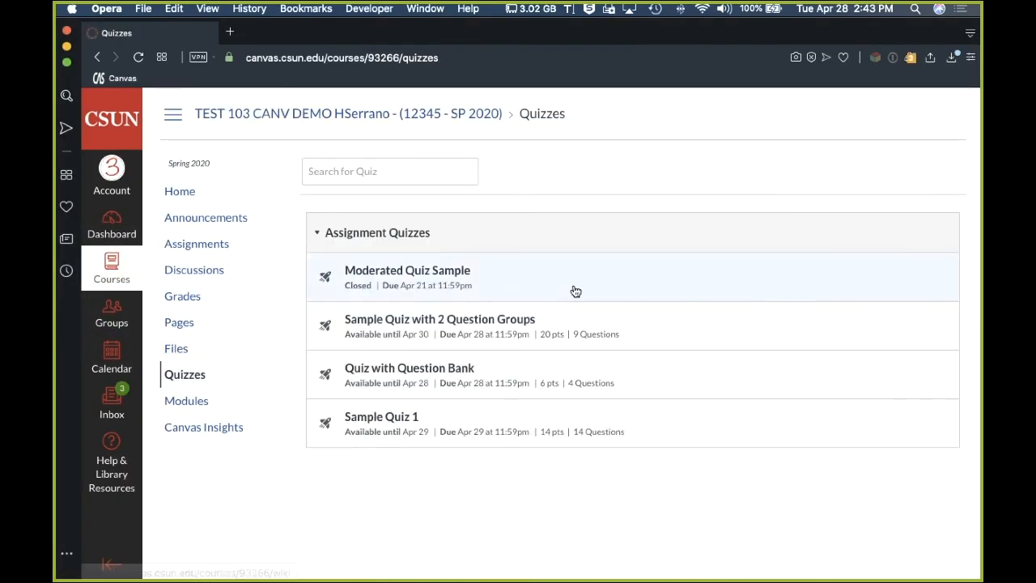
# Start Quiz with Question Bank in the student's Opera session and review its four questions.
pyautogui.click(424, 370)
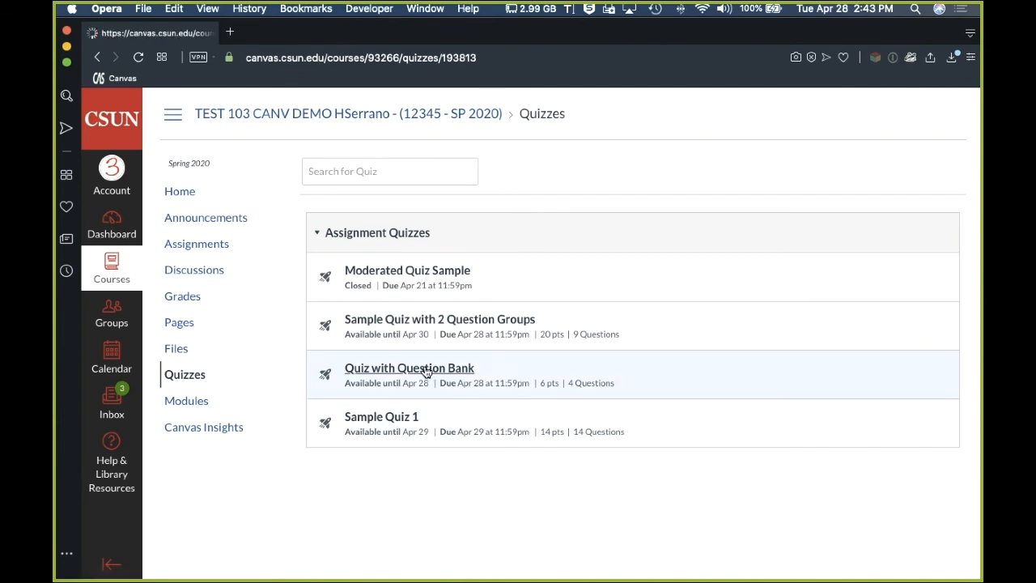
pyautogui.click(533, 308)
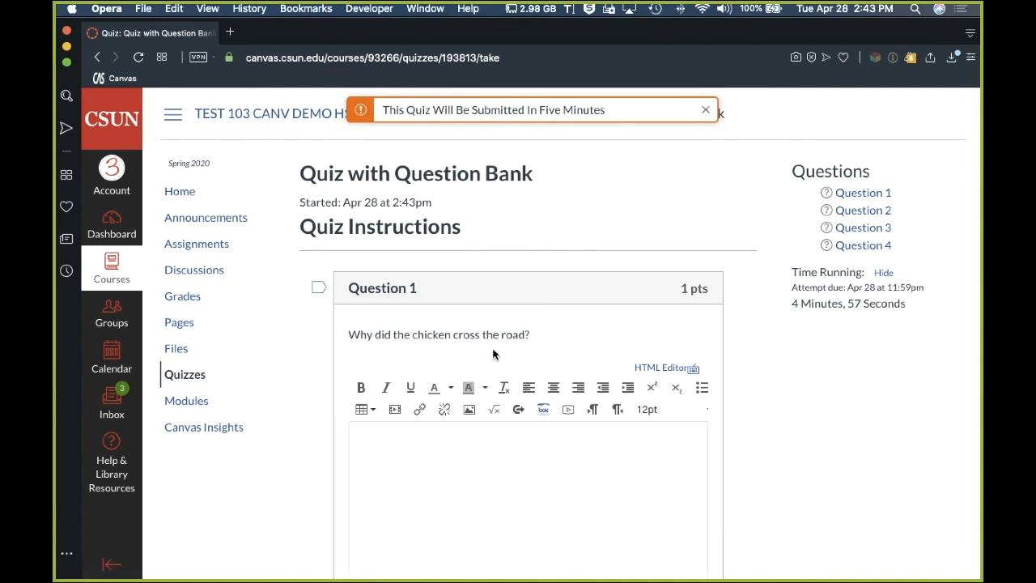
pyautogui.scroll(-10, 475, 357)
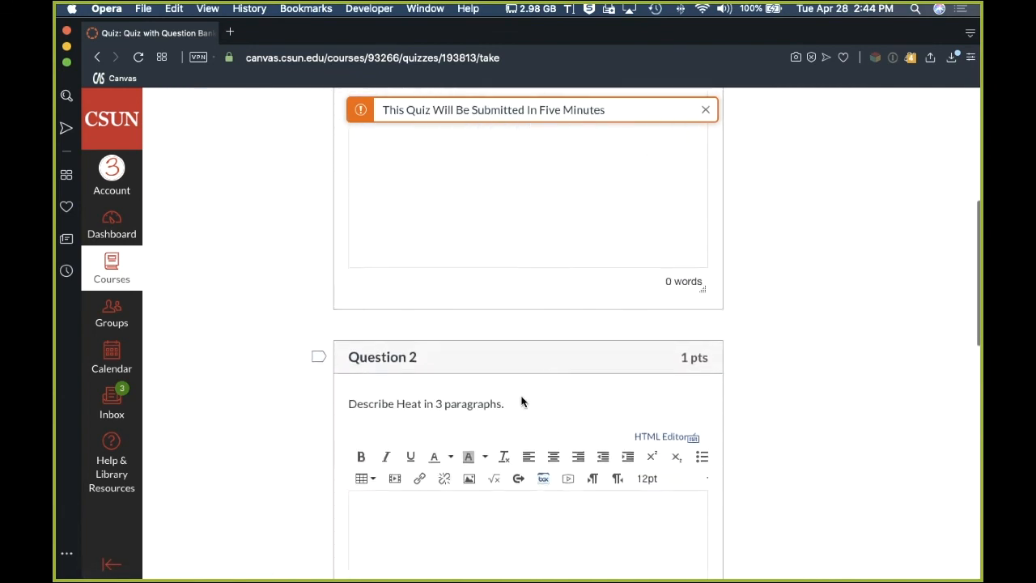
pyautogui.scroll(-2, 507, 447)
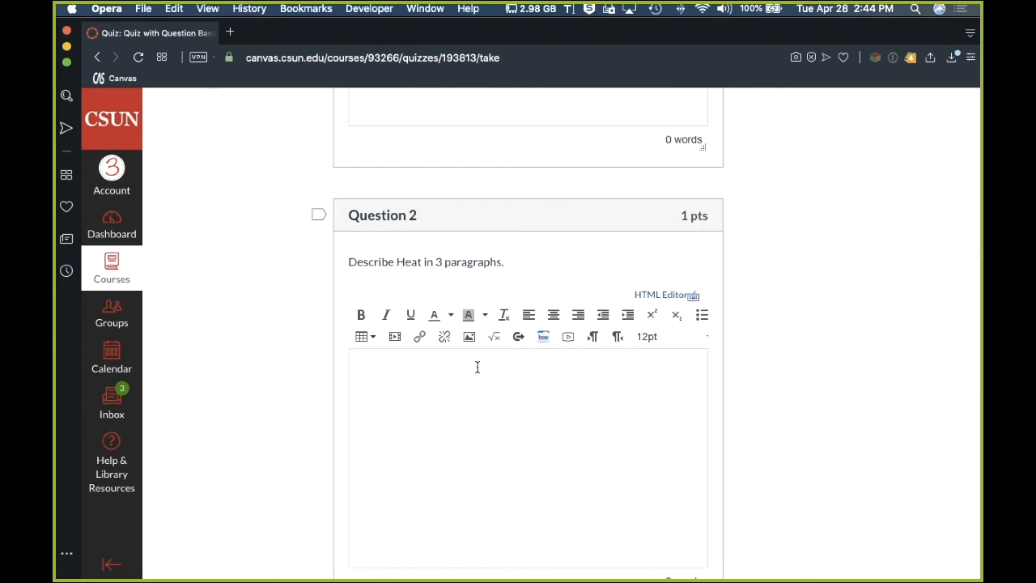
pyautogui.scroll(-5, 477, 368)
pyautogui.scroll(10, 389, 245)
pyautogui.scroll(-6, 486, 296)
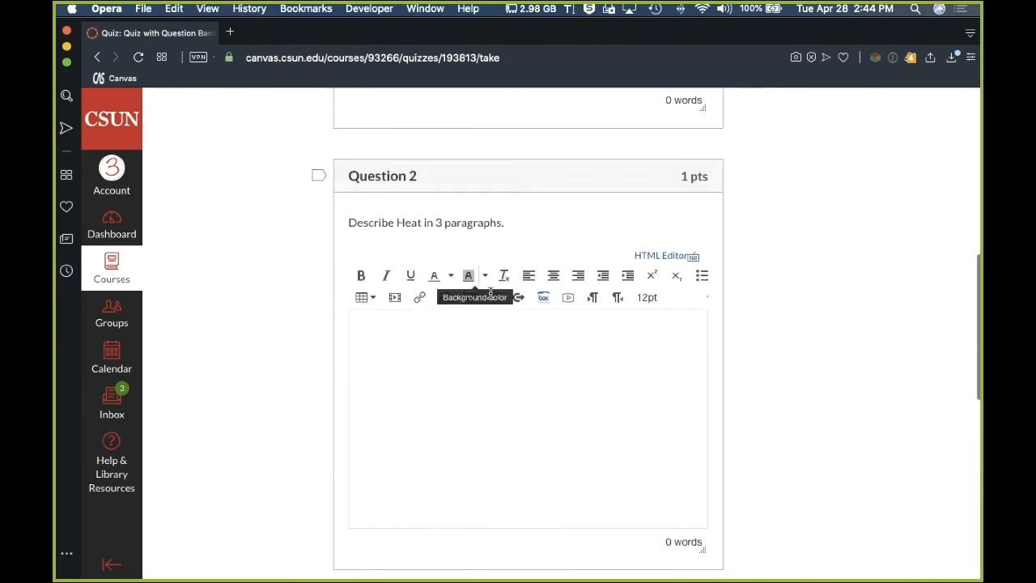
pyautogui.scroll(-6, 490, 293)
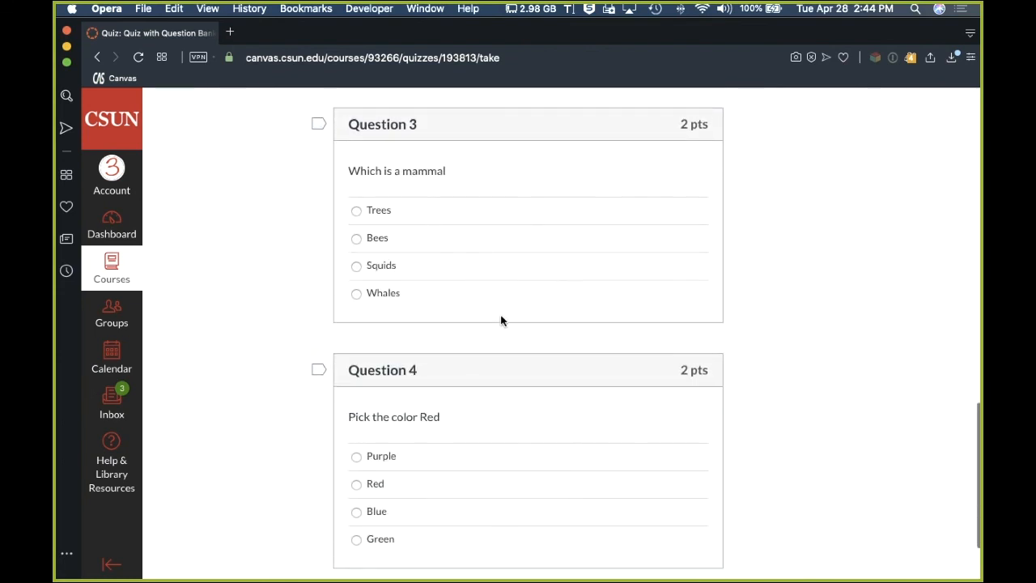
pyautogui.scroll(-3, 500, 321)
pyautogui.scroll(3, 499, 318)
pyautogui.scroll(-1, 499, 319)
pyautogui.scroll(1, 499, 319)
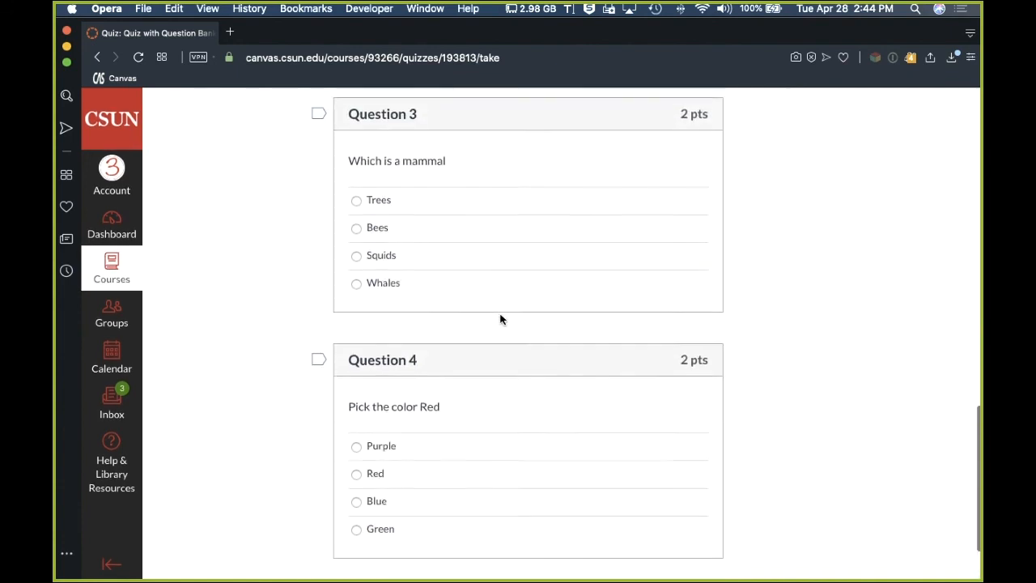
# Switch to the other student's session in Firefox, start Quiz with Question Bank and read through its questions.
pyautogui.press('super+Tab')
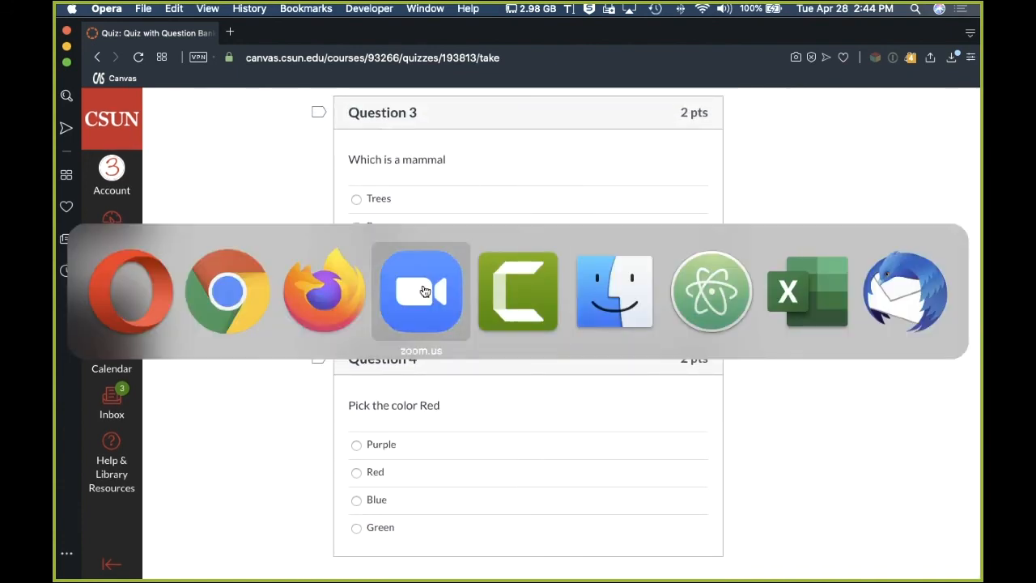
pyautogui.click(293, 311)
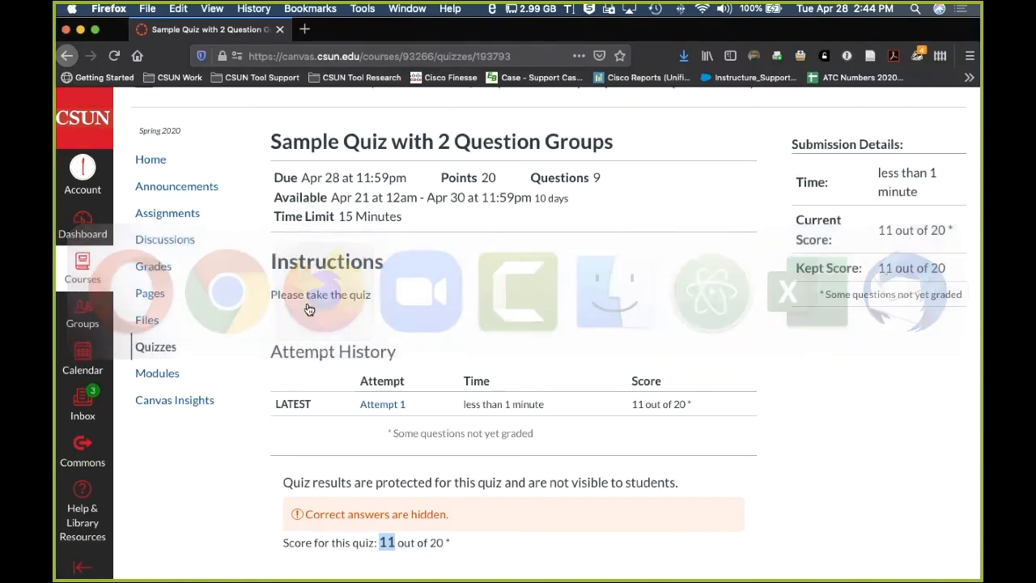
pyautogui.click(154, 346)
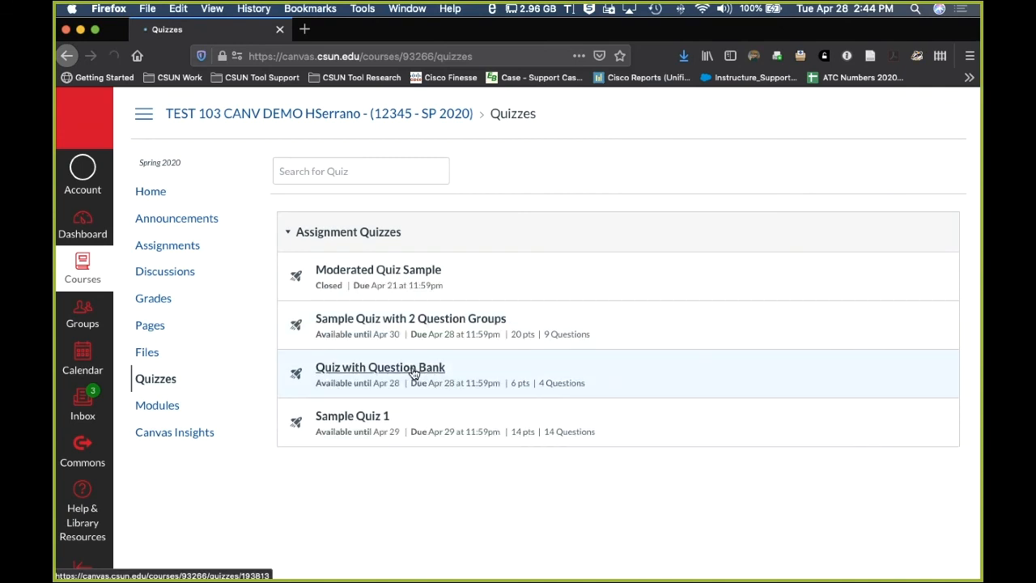
pyautogui.click(415, 369)
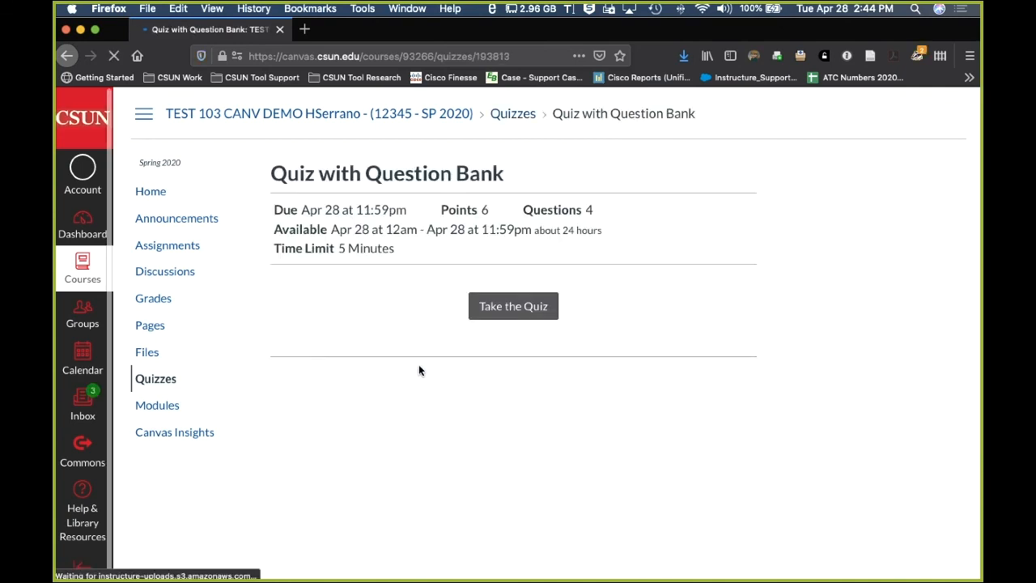
pyautogui.click(516, 307)
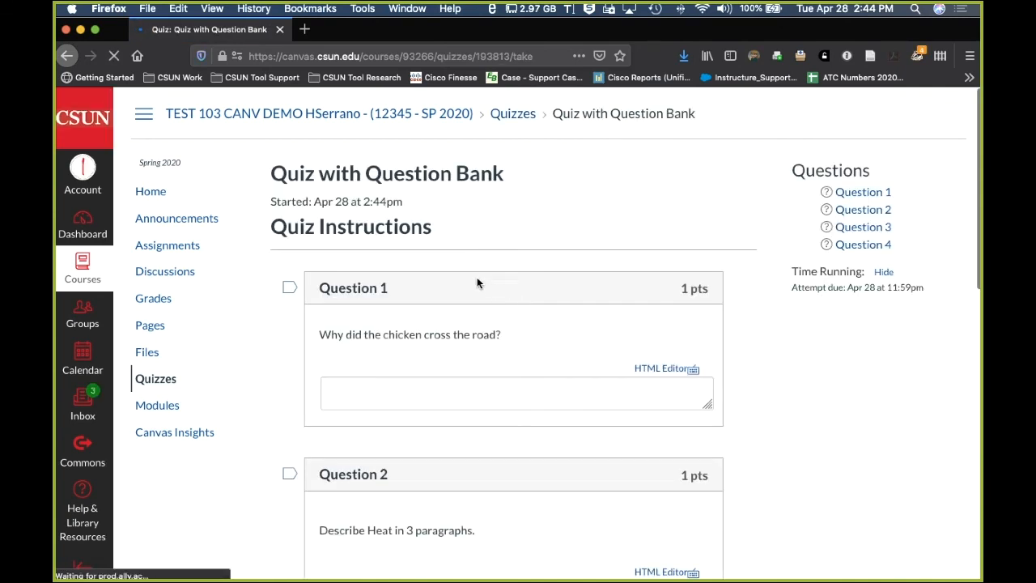
pyautogui.scroll(-3, 506, 321)
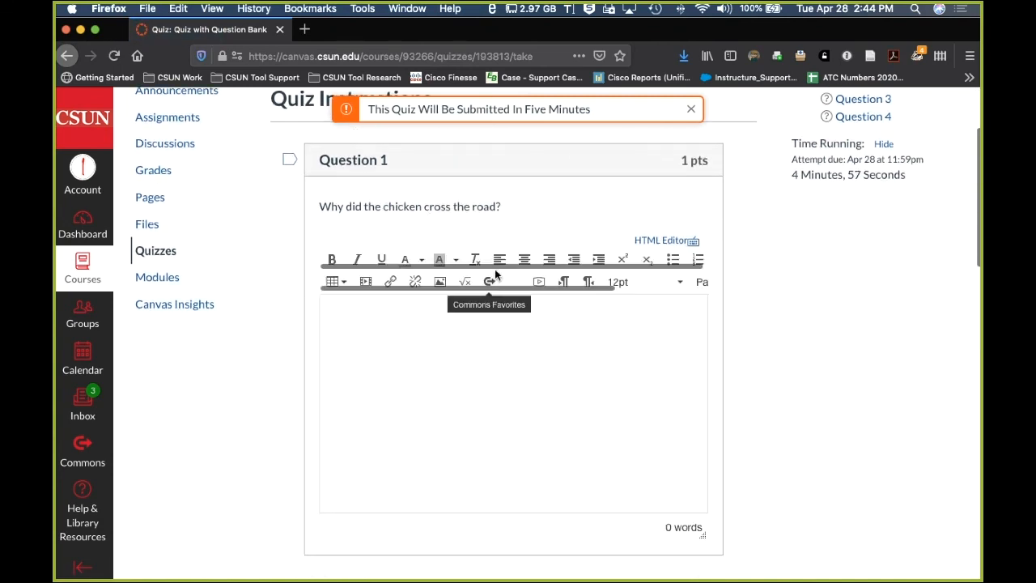
pyautogui.scroll(-6, 770, 402)
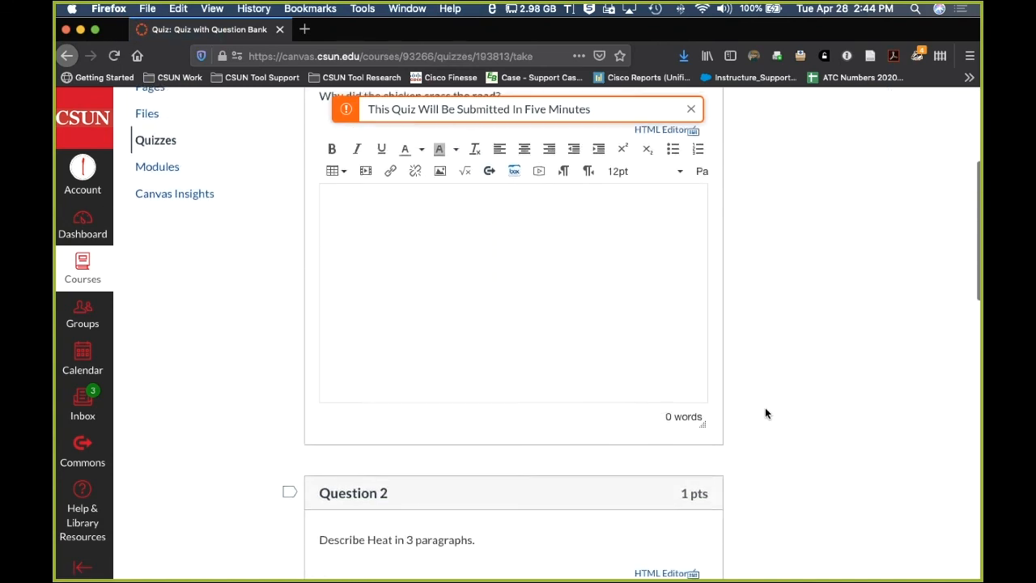
pyautogui.scroll(-10, 769, 417)
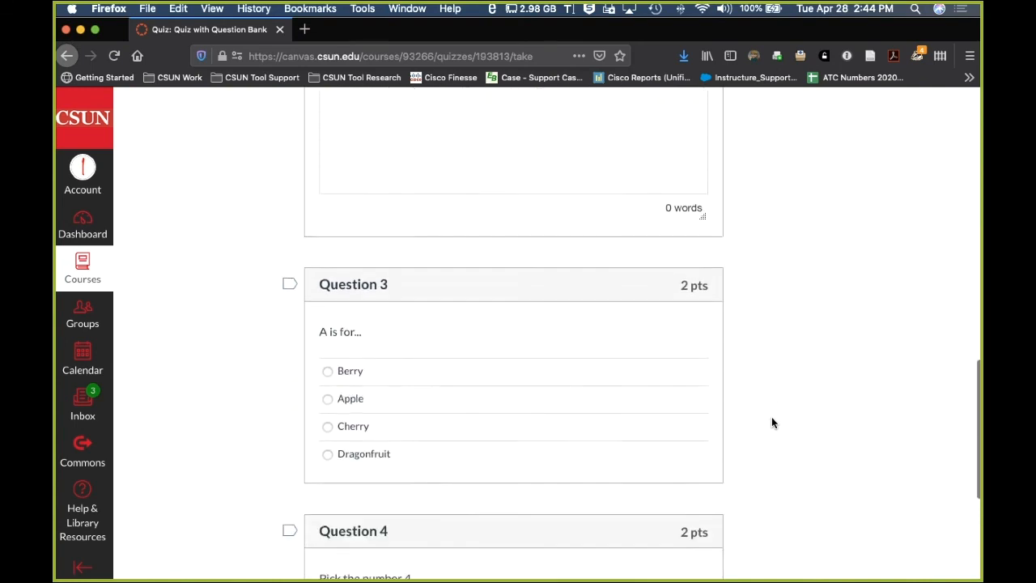
pyautogui.scroll(1, 772, 423)
pyautogui.scroll(-1, 771, 423)
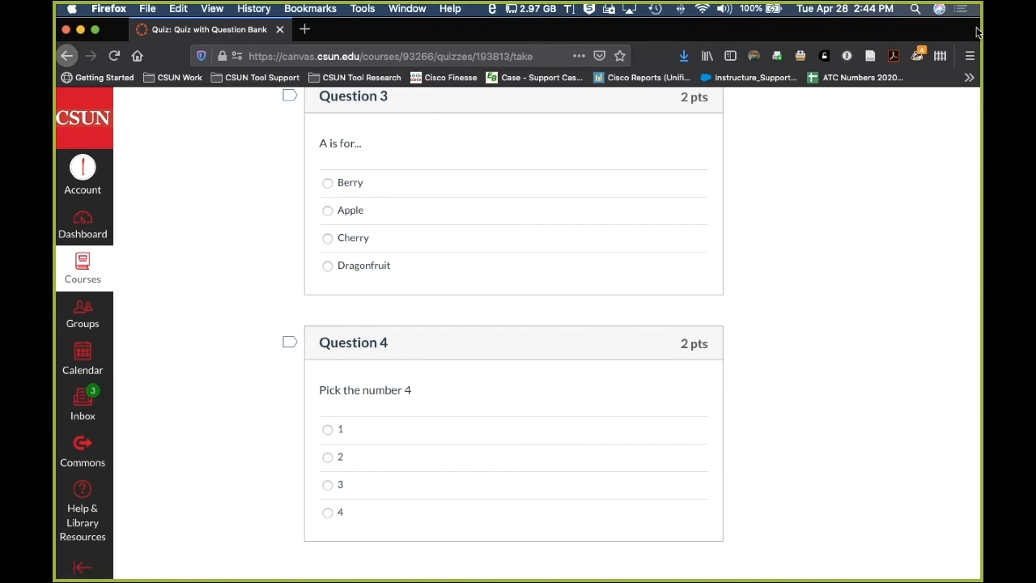
# Resize and arrange the Firefox and Opera windows side by side to compare questions 3 and 4 of both students.
pyautogui.moveTo(979, 27); pyautogui.dragTo(668, 27)
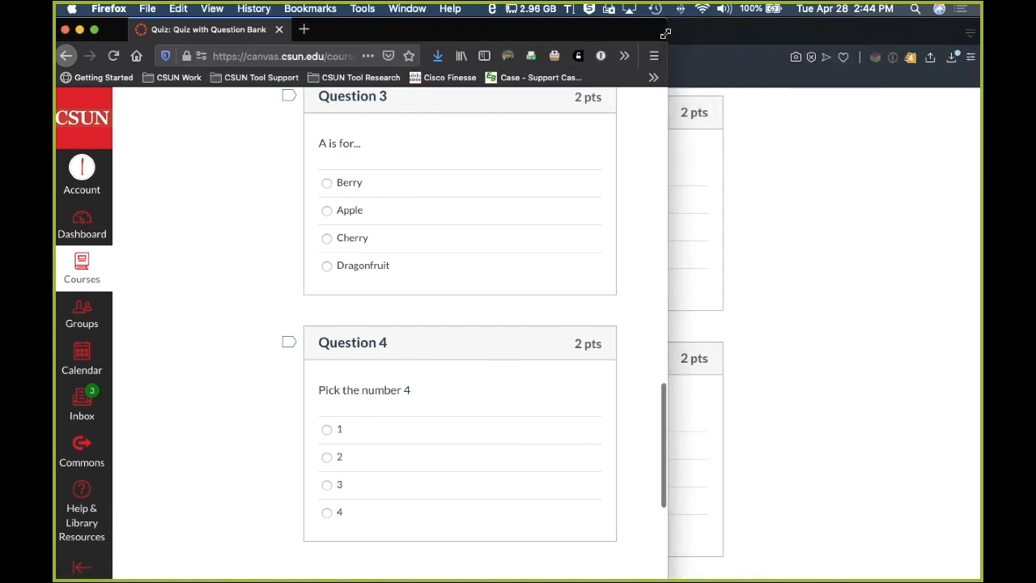
pyautogui.click(739, 225)
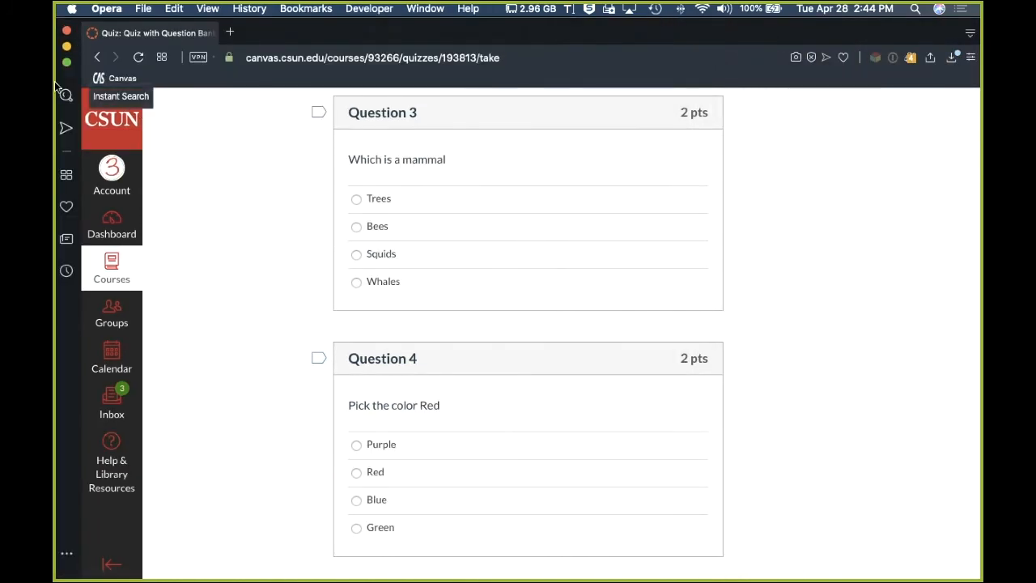
pyautogui.moveTo(55, 83); pyautogui.dragTo(380, 109)
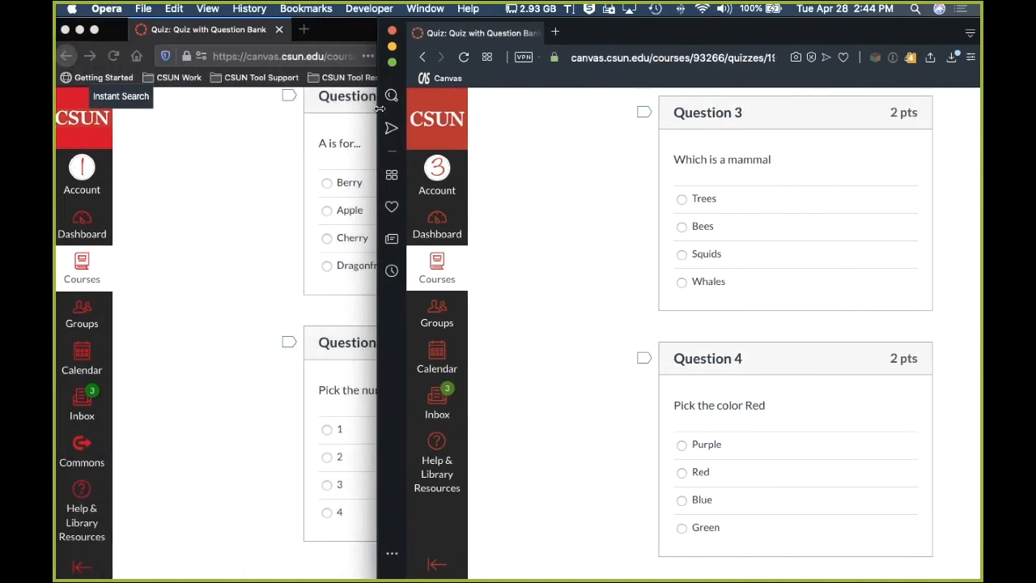
pyautogui.click(199, 171)
pyautogui.moveTo(591, 39); pyautogui.dragTo(566, 40)
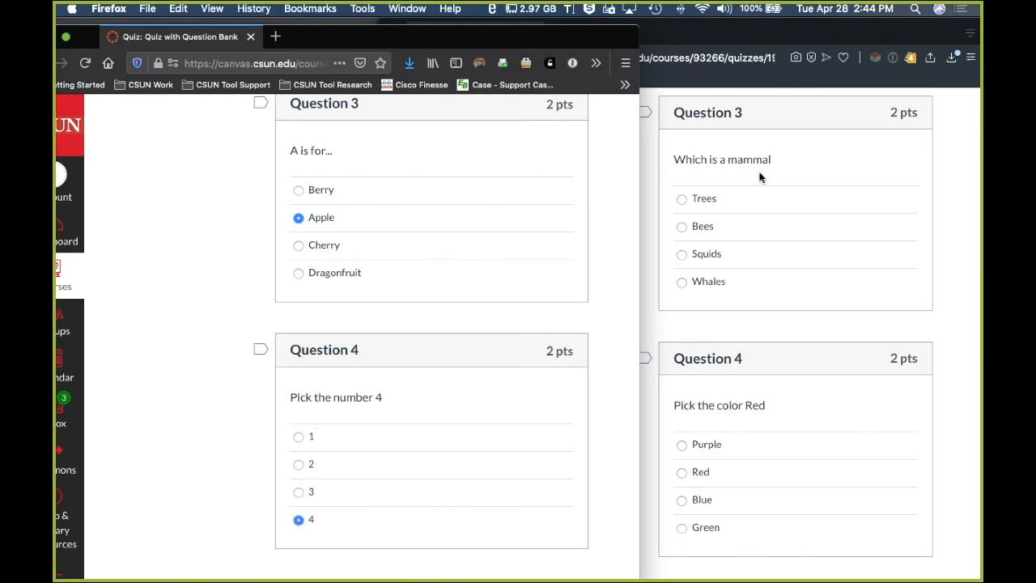
# In the Opera session, answer question 3 with Whales and question 4 with Red.
pyautogui.click(709, 296)
pyautogui.click(683, 283)
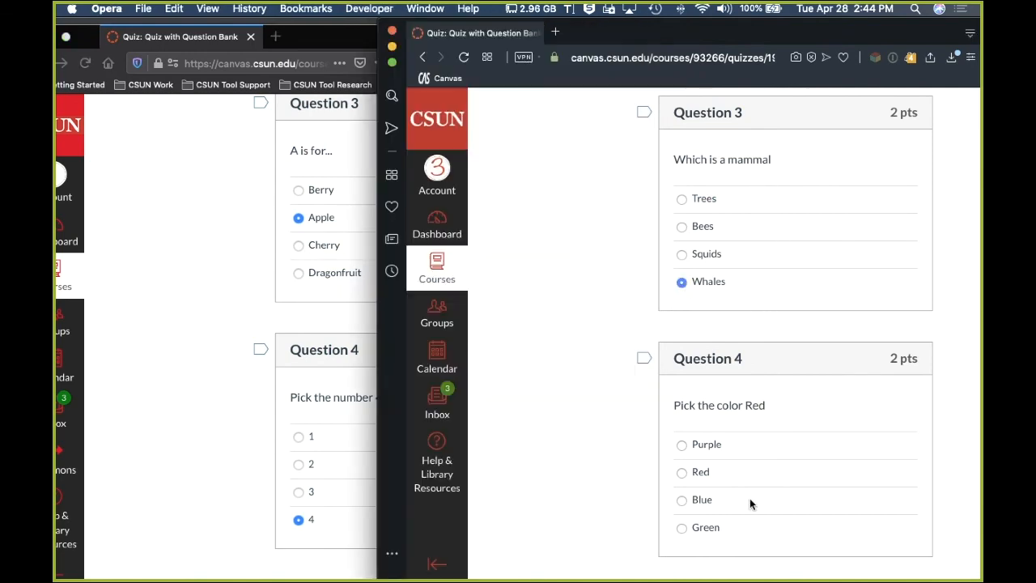
pyautogui.click(681, 472)
# Compare questions 1 and 2 in both students' attempts, including their wording and points.
pyautogui.scroll(3, 751, 244)
pyautogui.scroll(5, 751, 244)
pyautogui.click(234, 303)
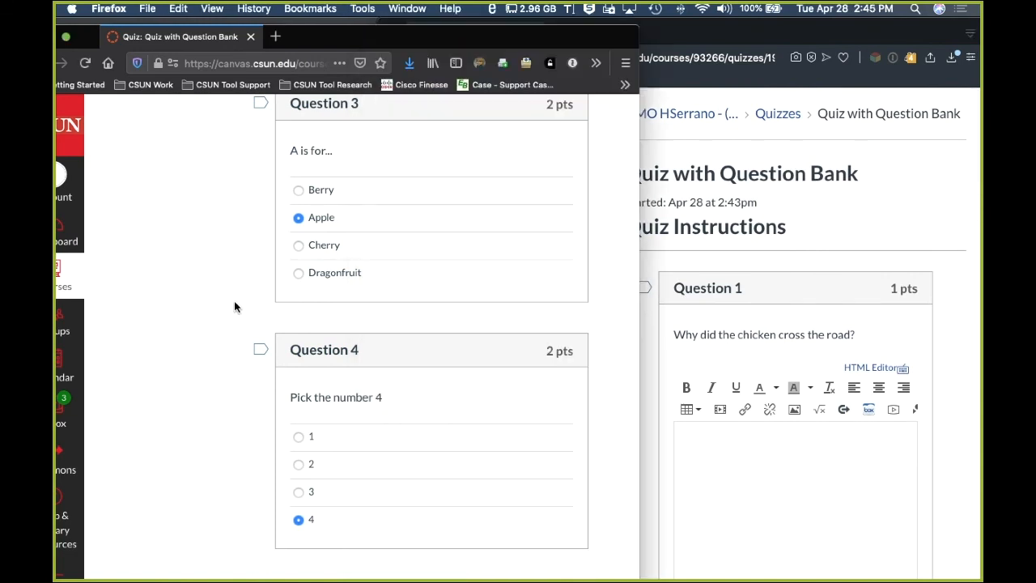
pyautogui.scroll(10, 239, 310)
pyautogui.scroll(-7, 763, 443)
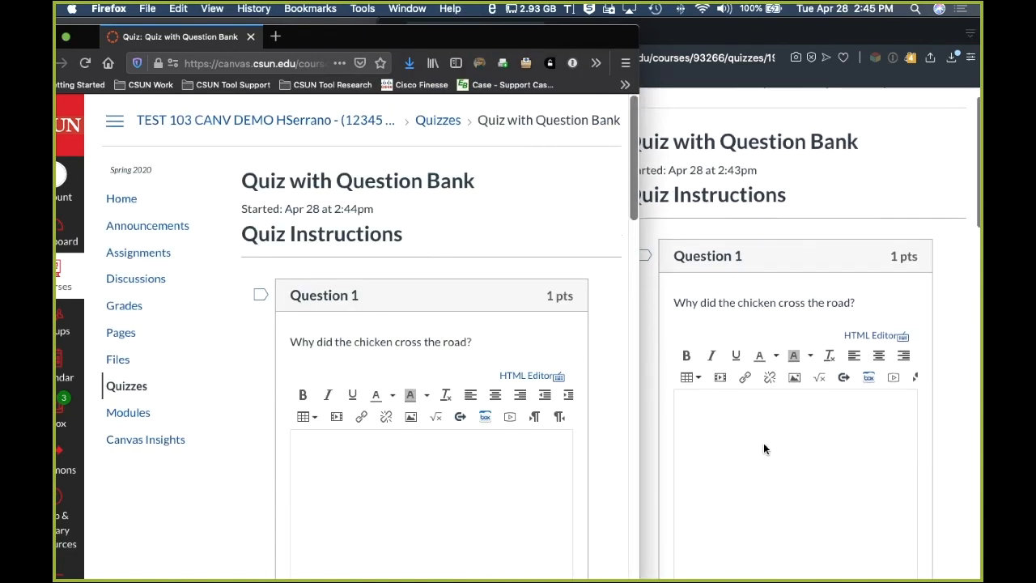
pyautogui.scroll(-8, 330, 409)
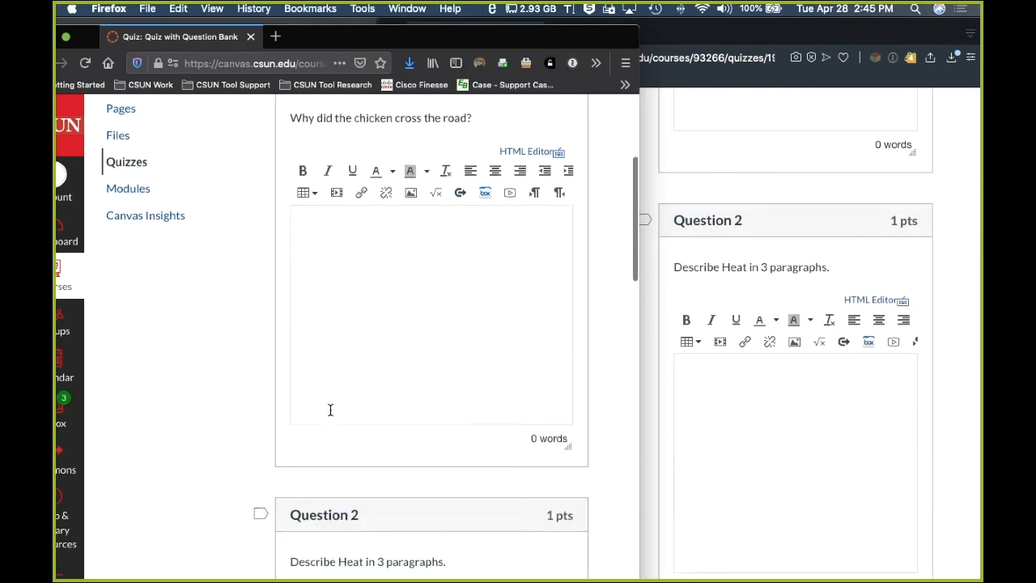
pyautogui.scroll(1, 331, 409)
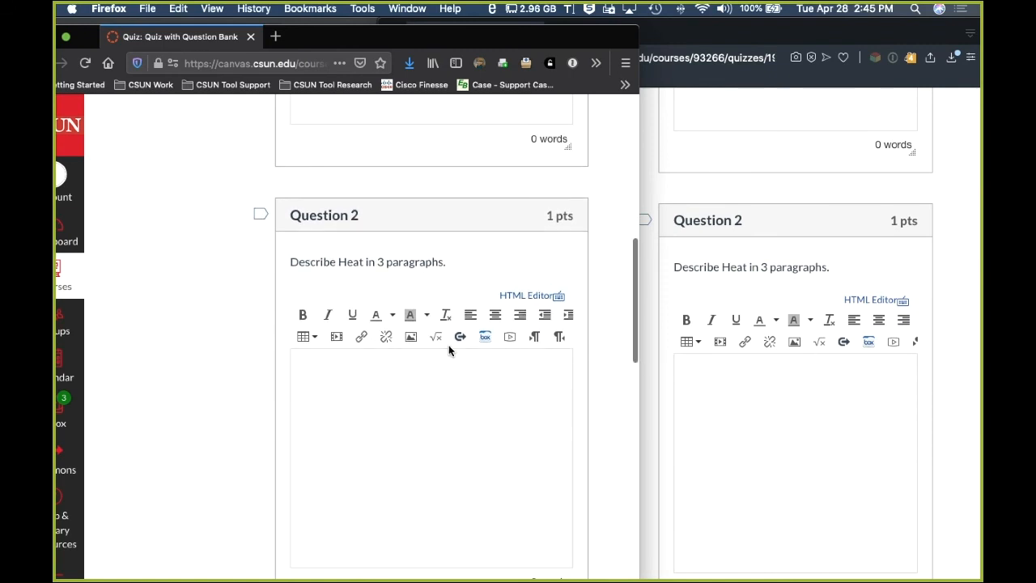